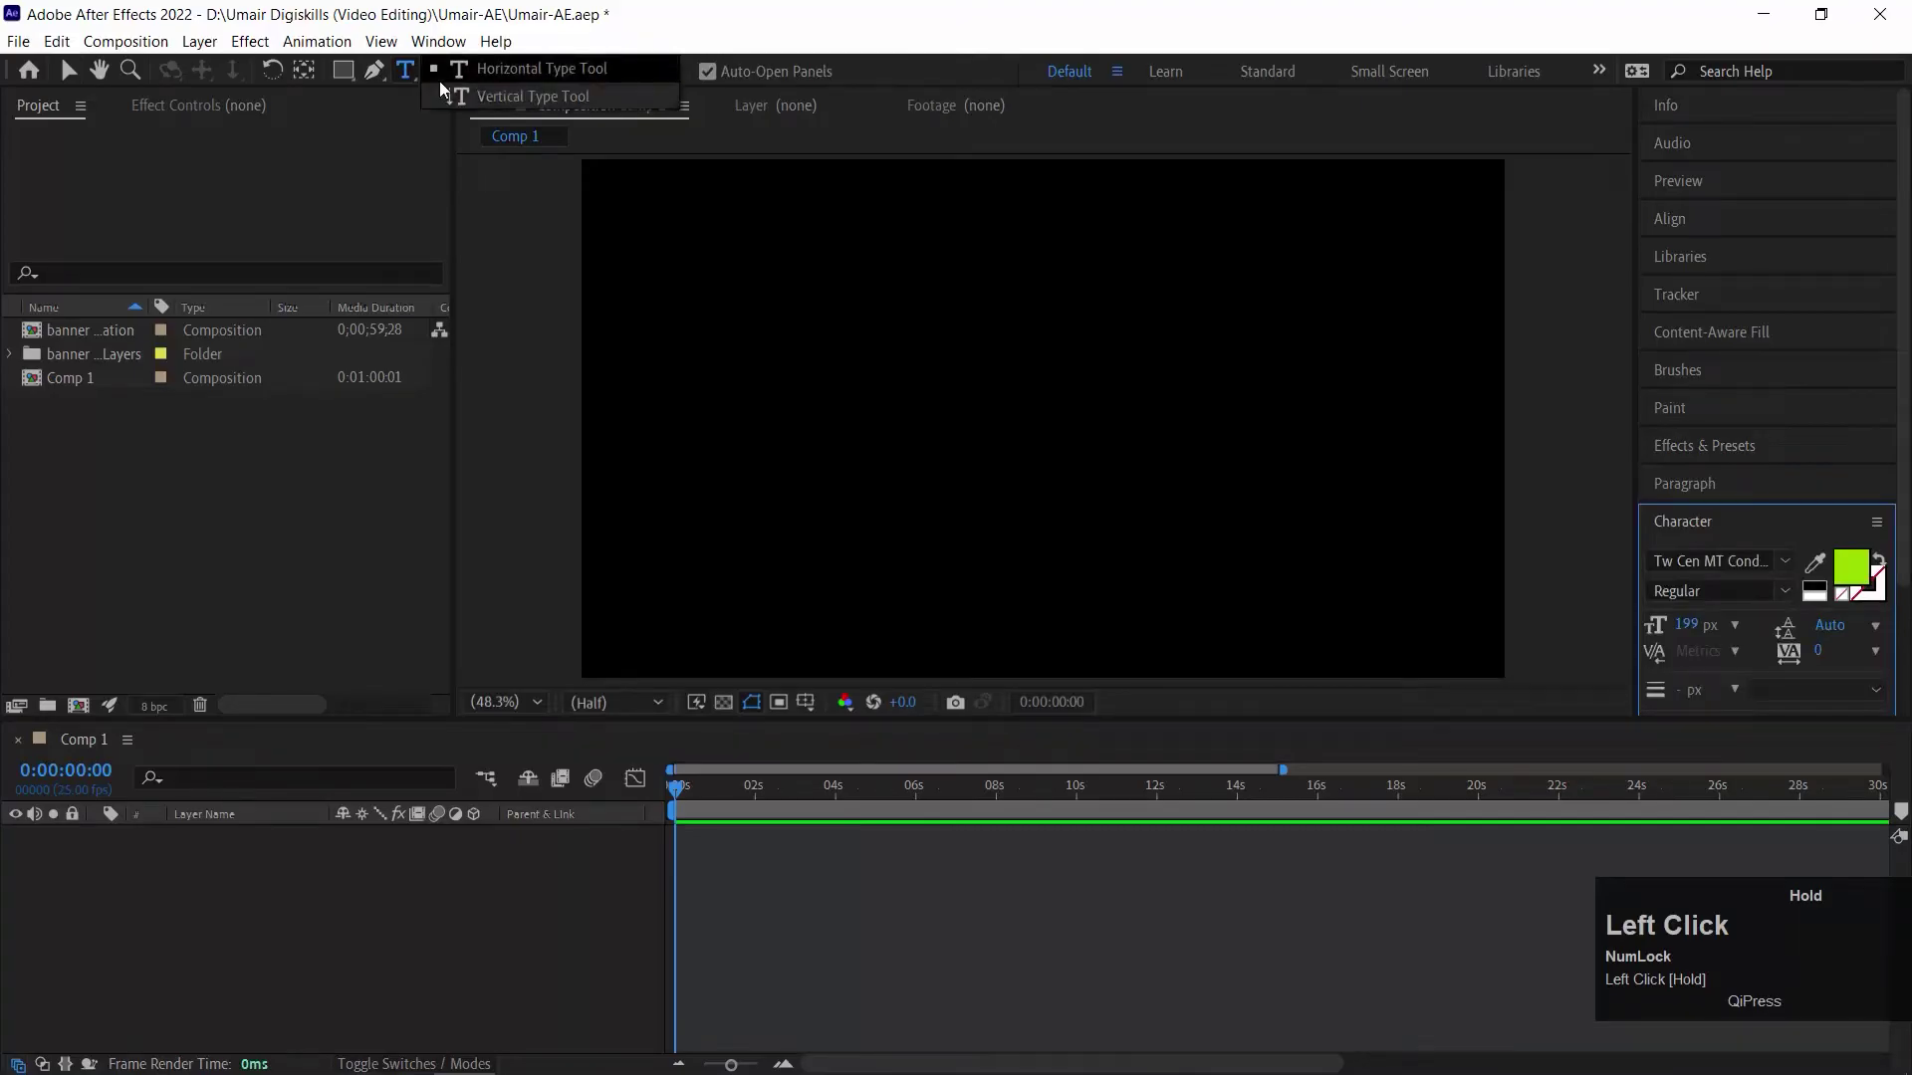
# Create a horizontal text layer reading "VIDEO EDITING, ANIMATION AND VLOGGING" near the upper-left area of Comp 1
pyautogui.click(493, 76)
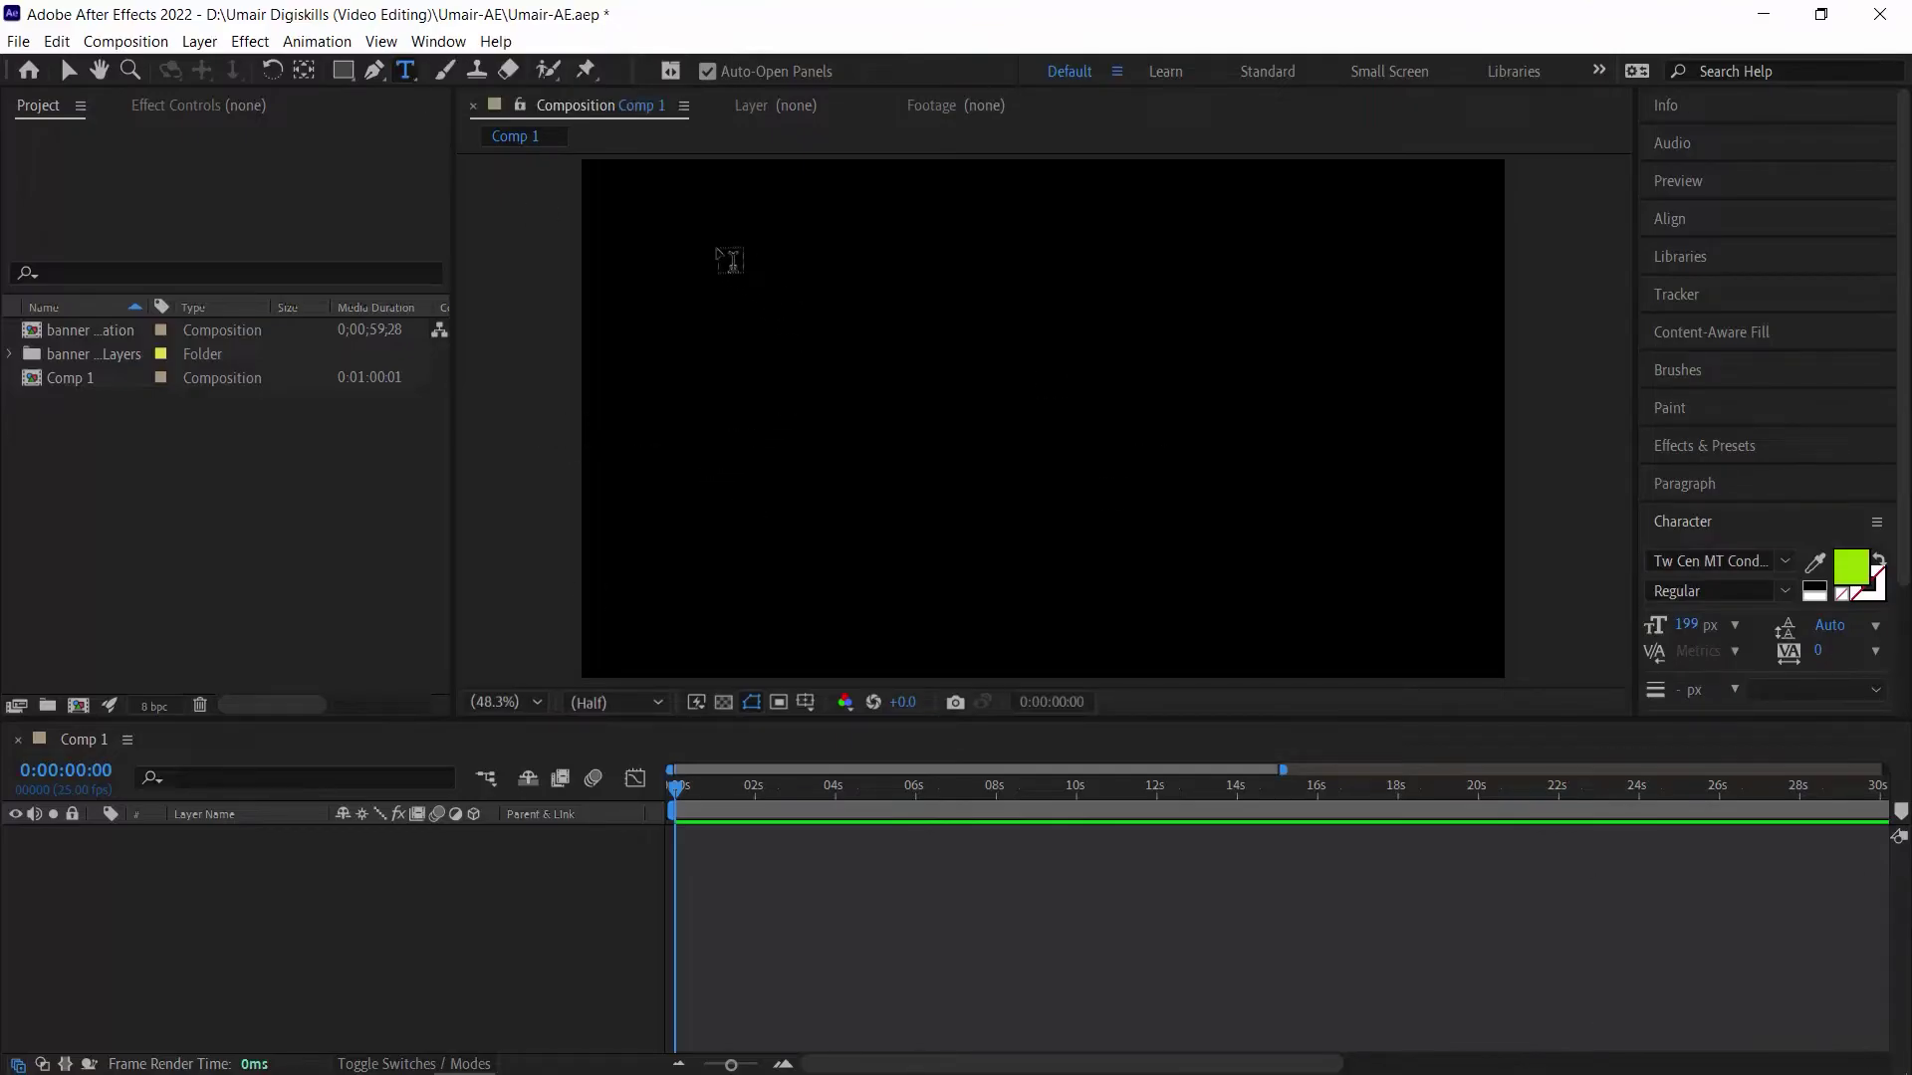
pyautogui.click(718, 261)
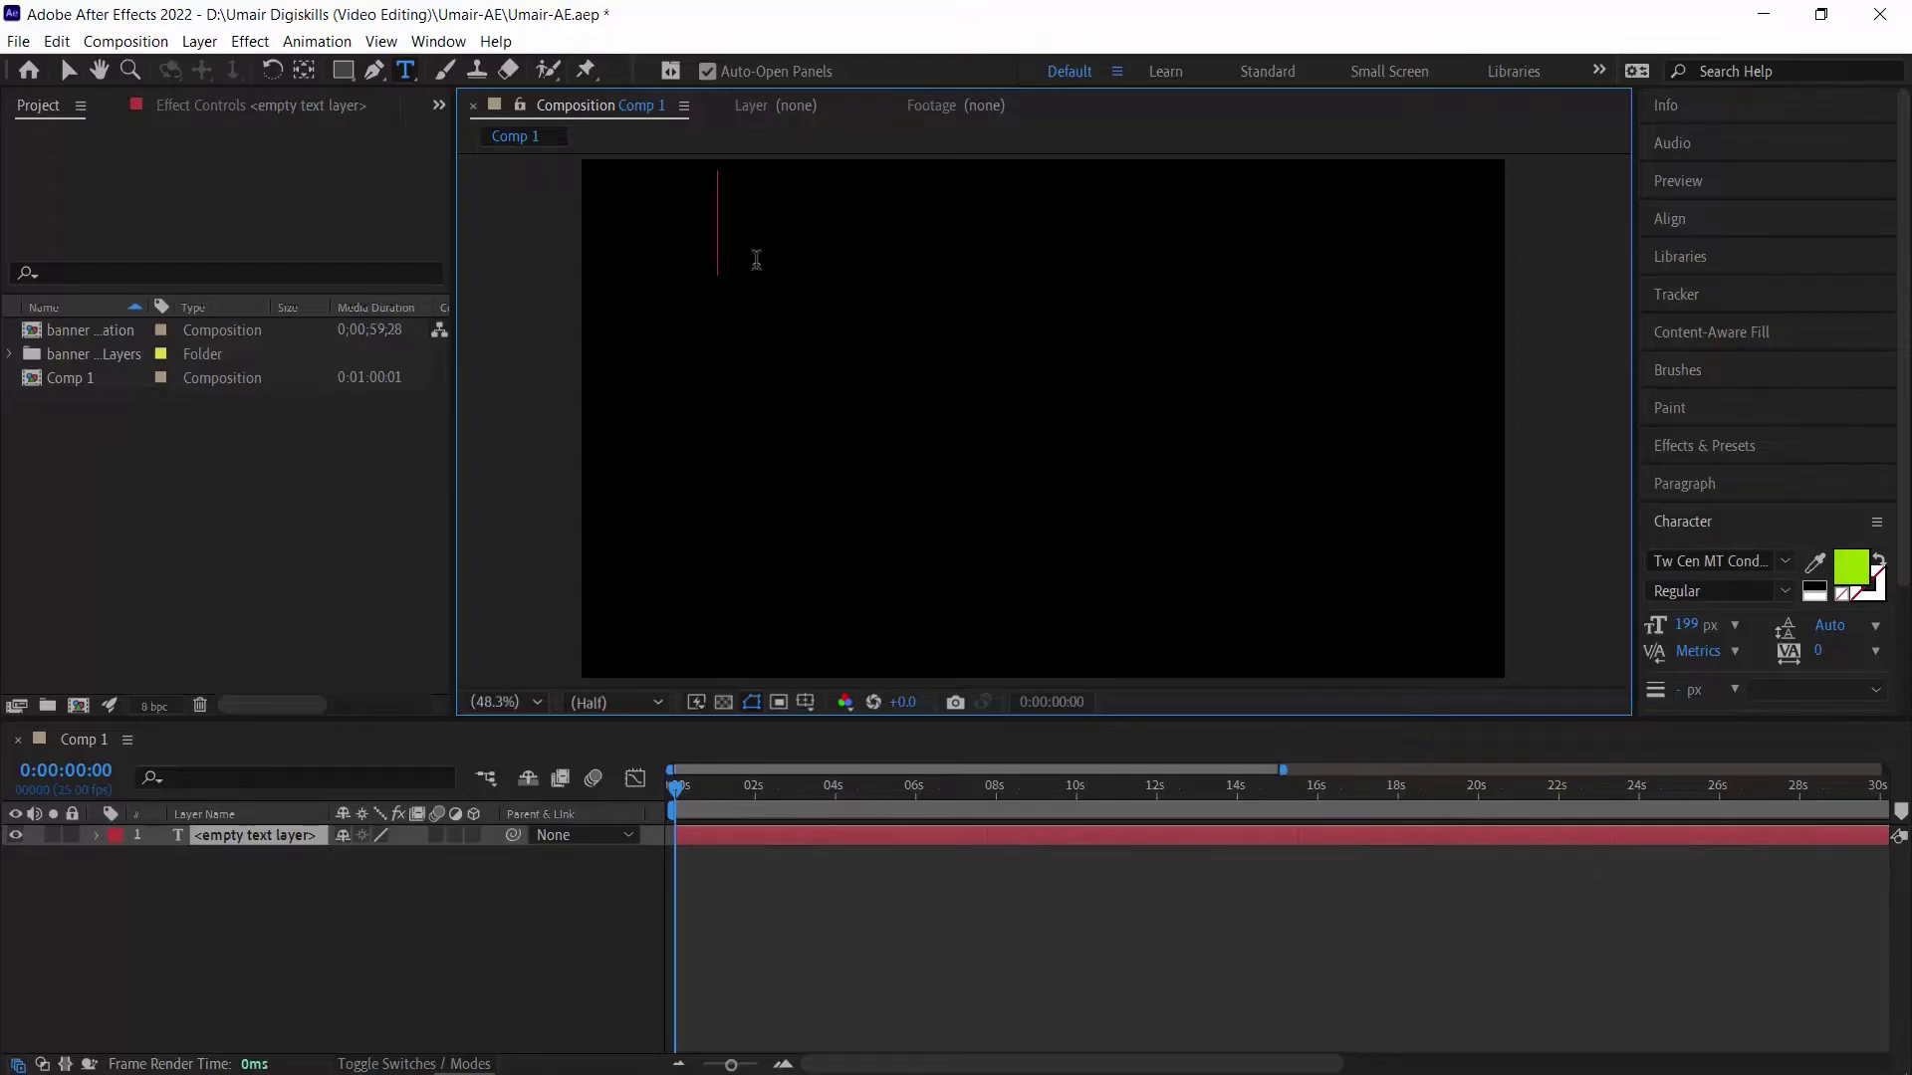
pyautogui.press('shift')
pyautogui.write('VI')
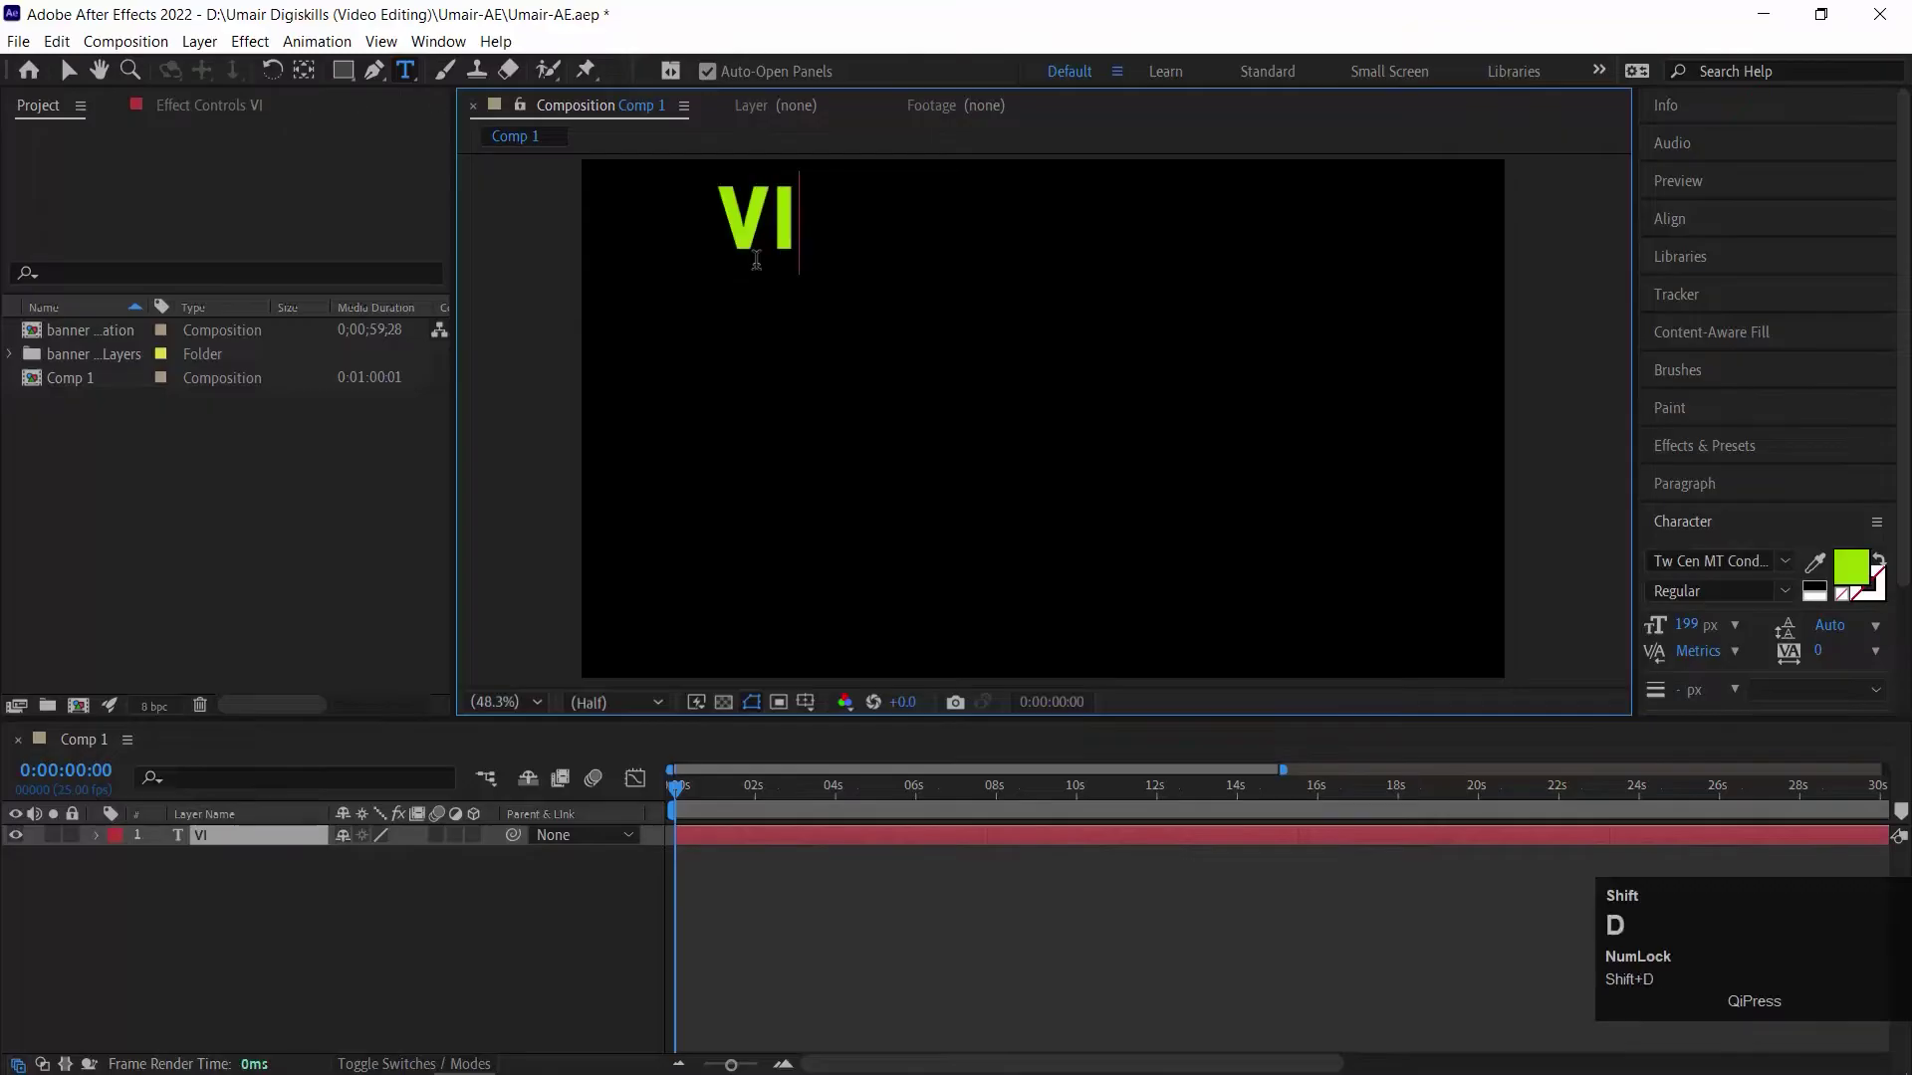
pyautogui.write('DEO EDITING')
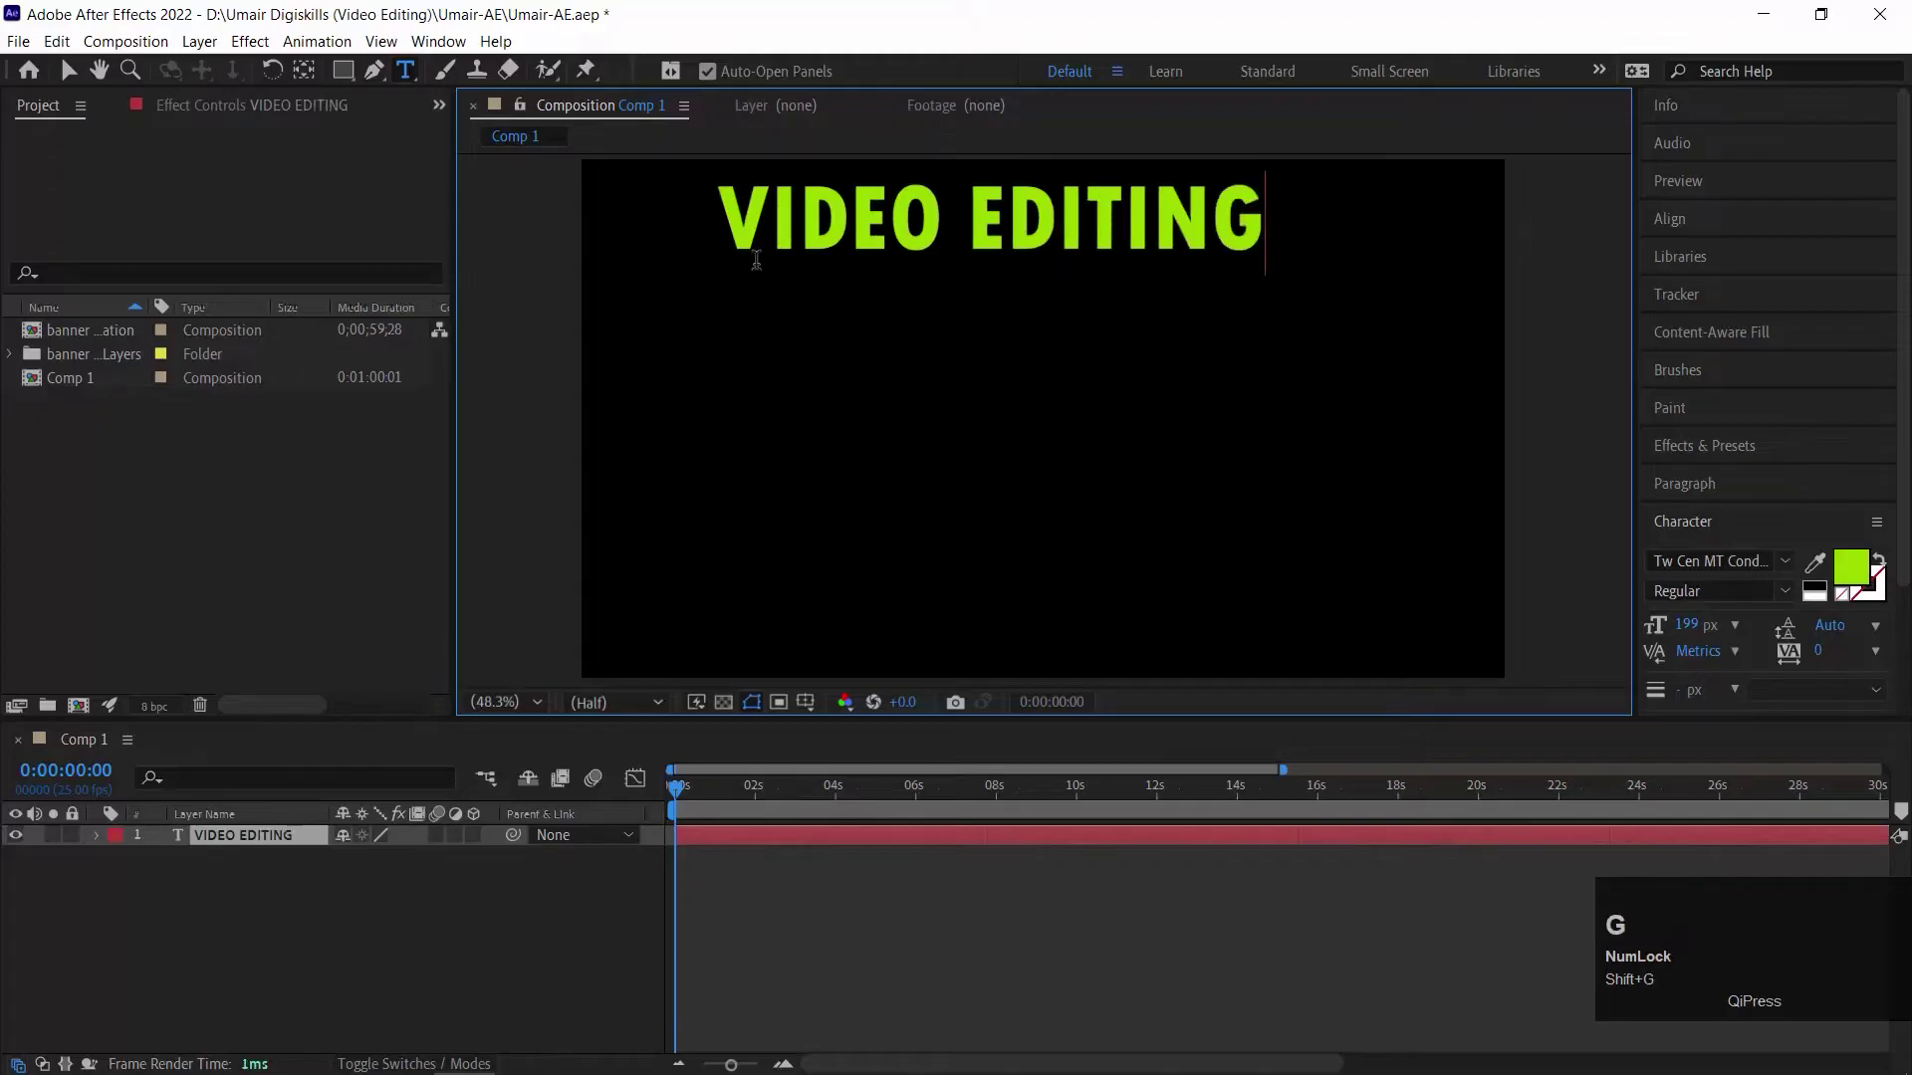
pyautogui.write(', ANIMATION AND VL')
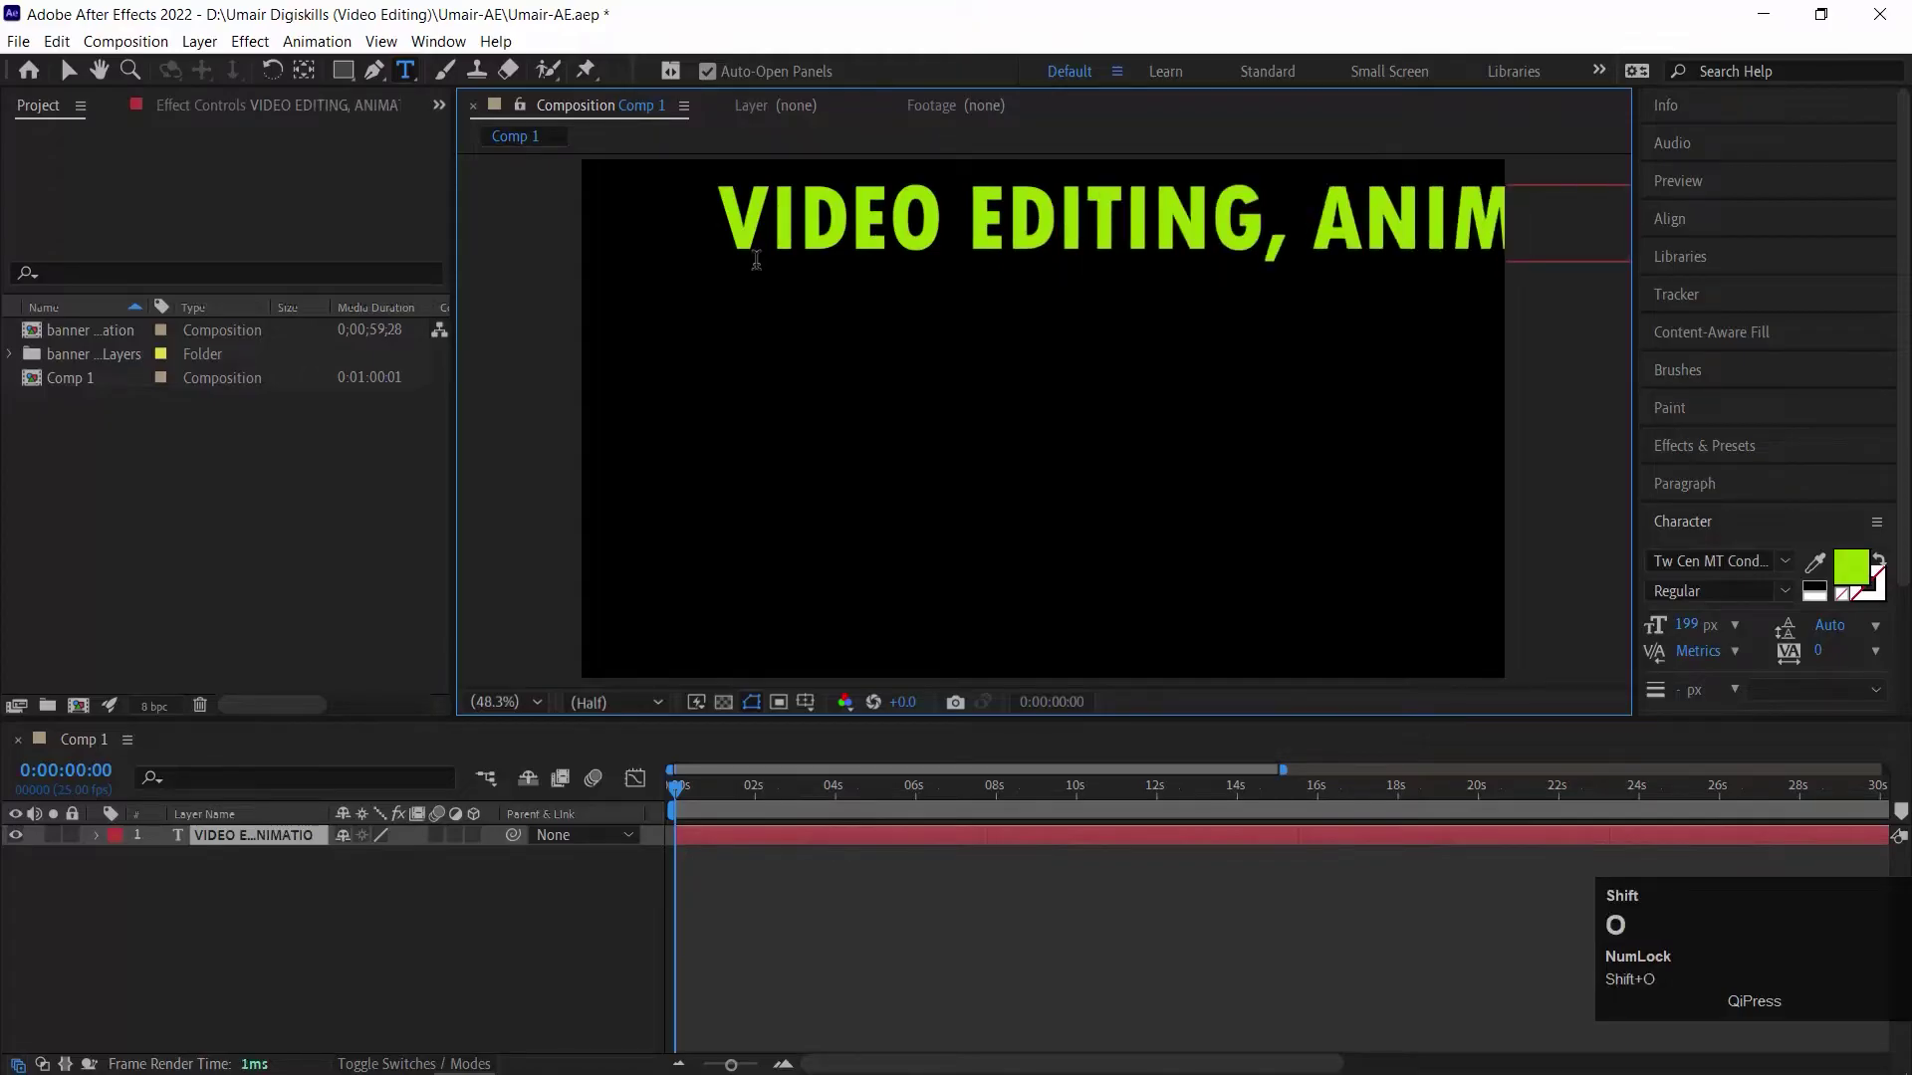
pyautogui.write('OGGING')
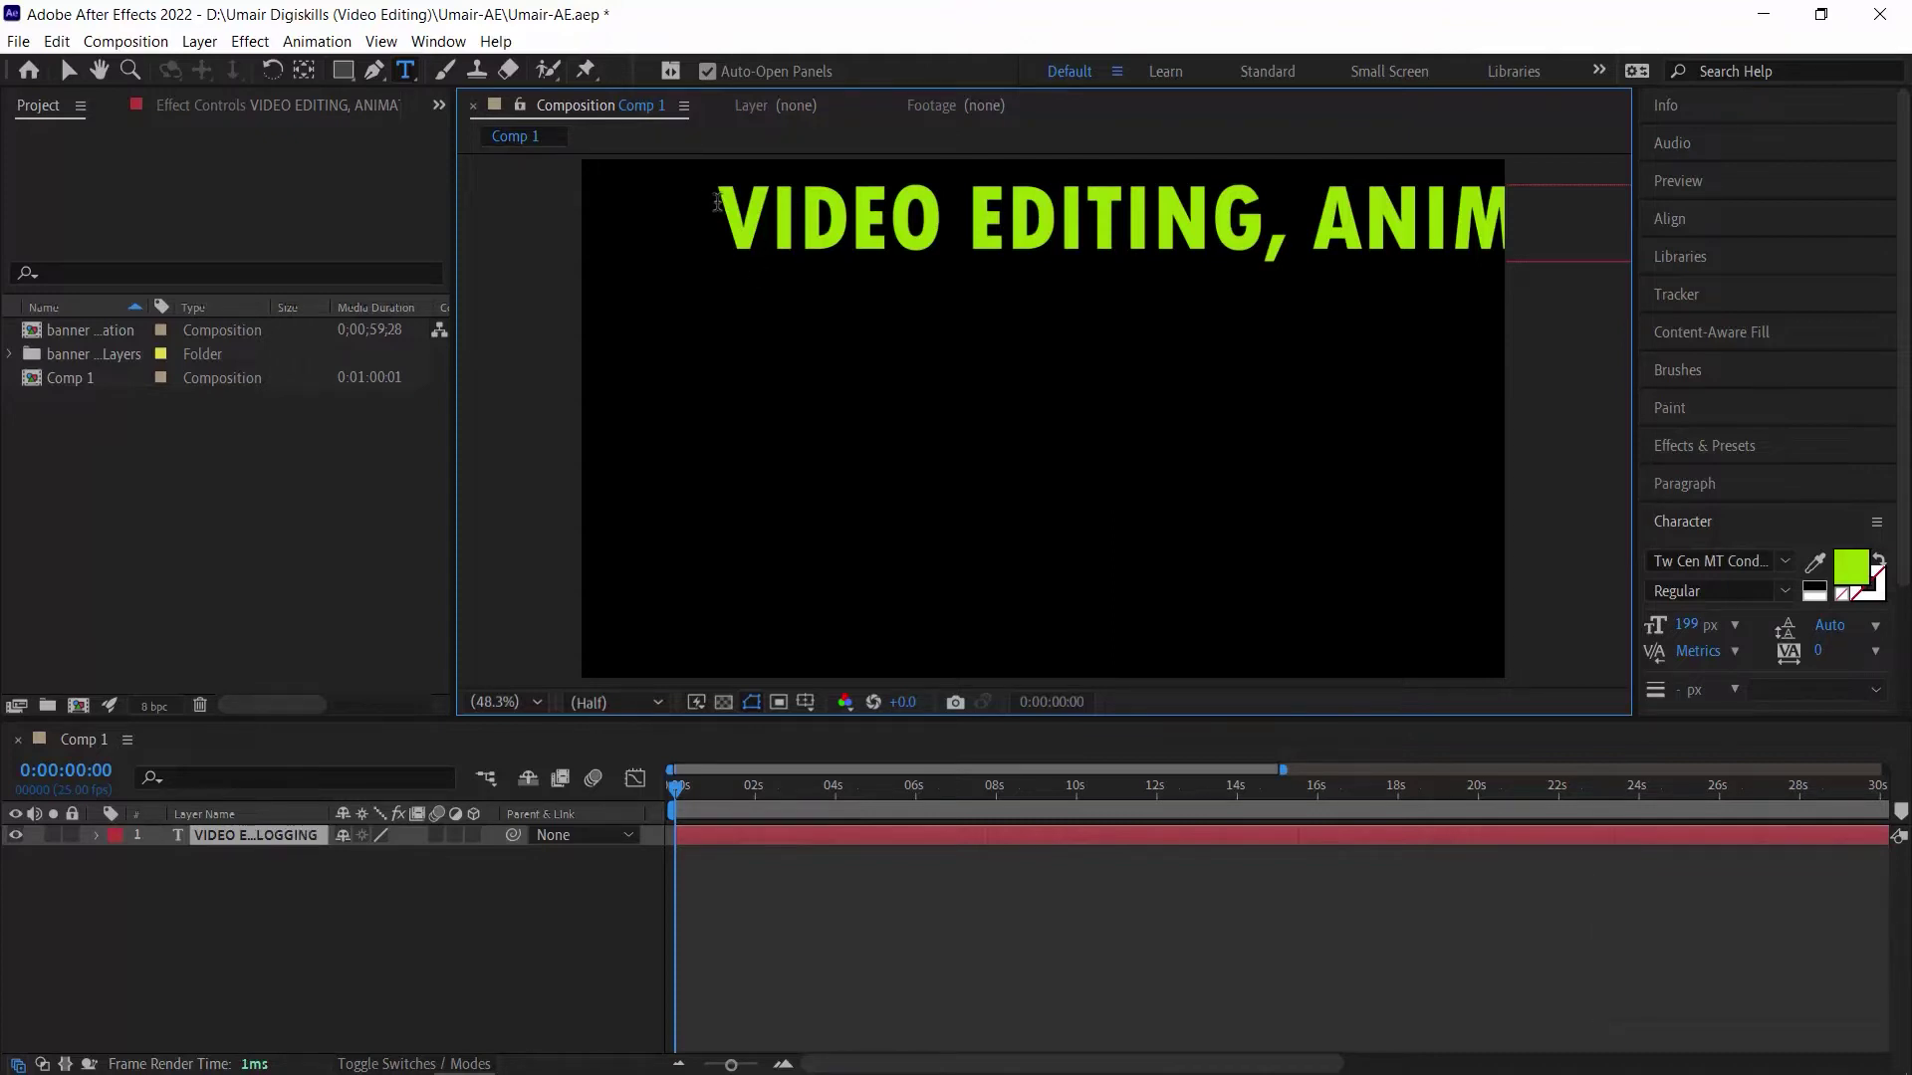
# Select the whole text and change its fill color to red
pyautogui.moveTo(721, 199); pyautogui.dragTo(876, 196)
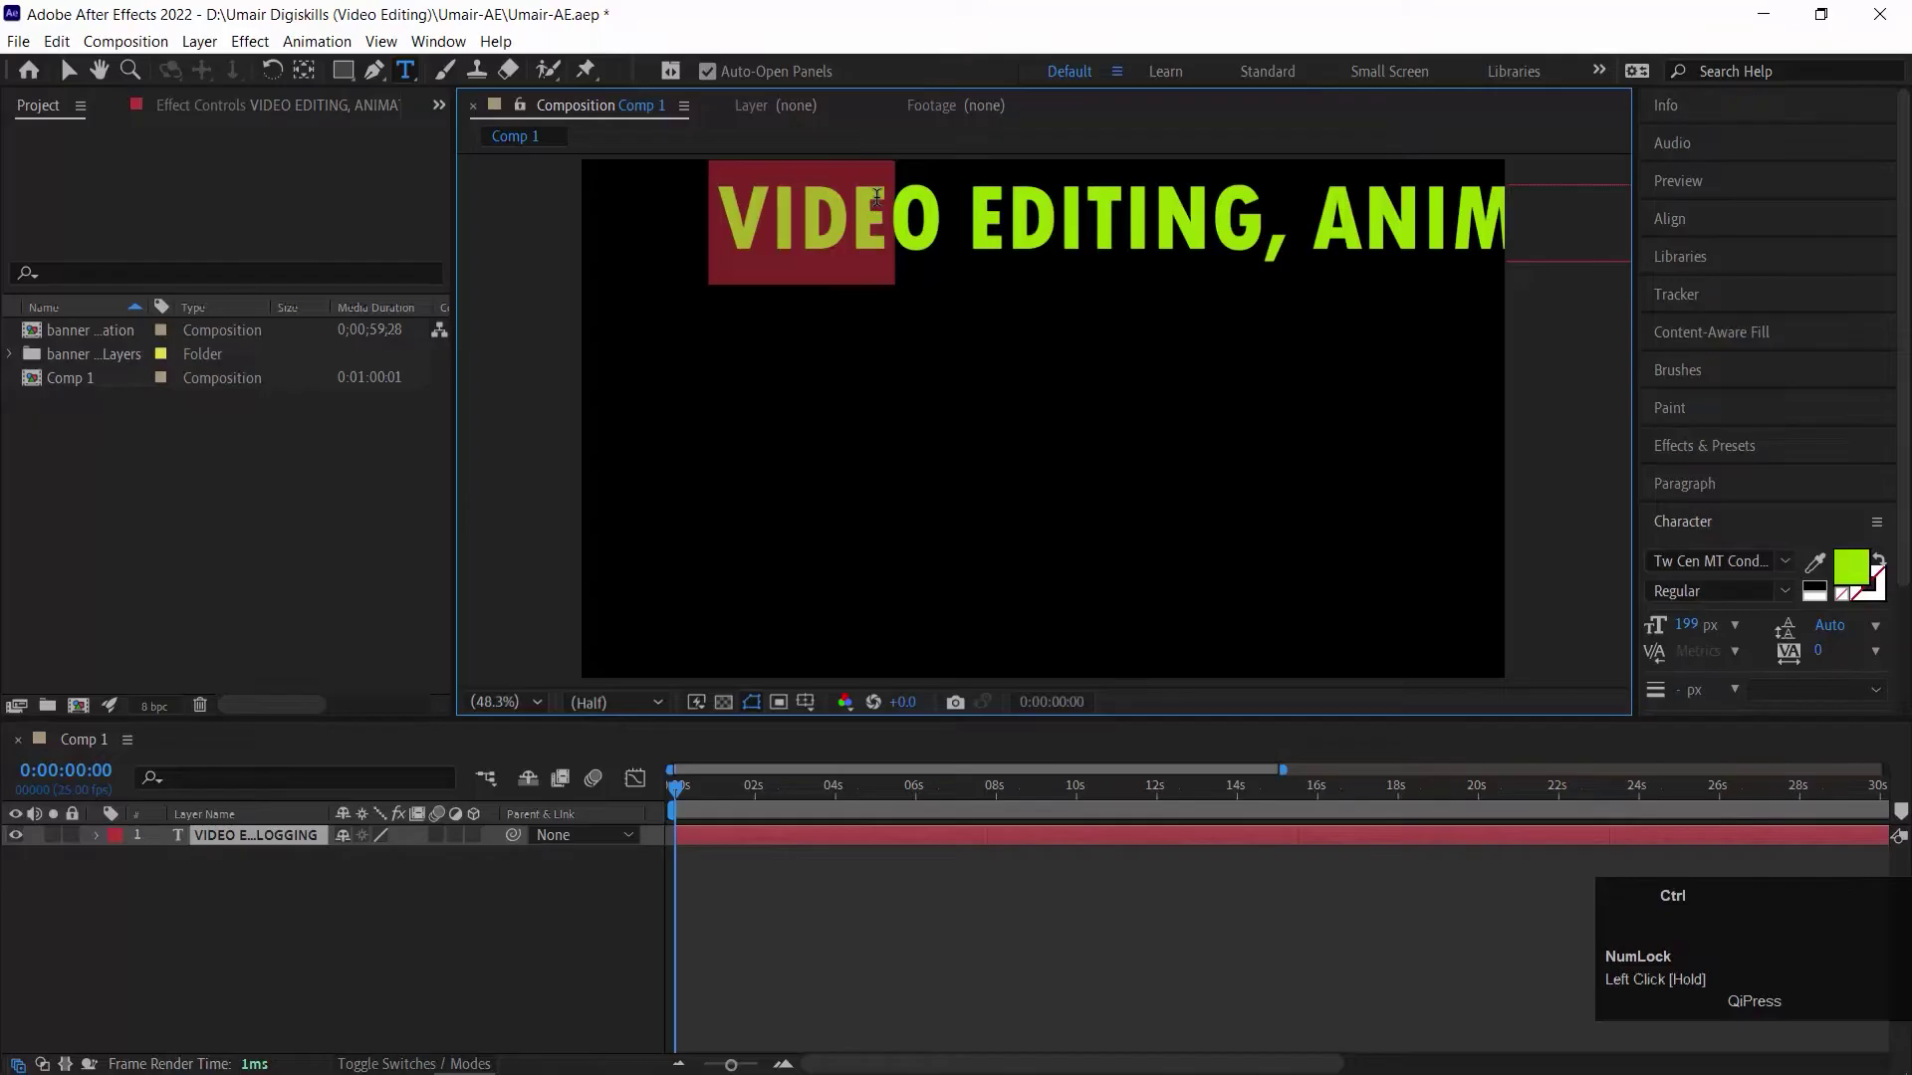
pyautogui.hotkey('ctrl', 'a')
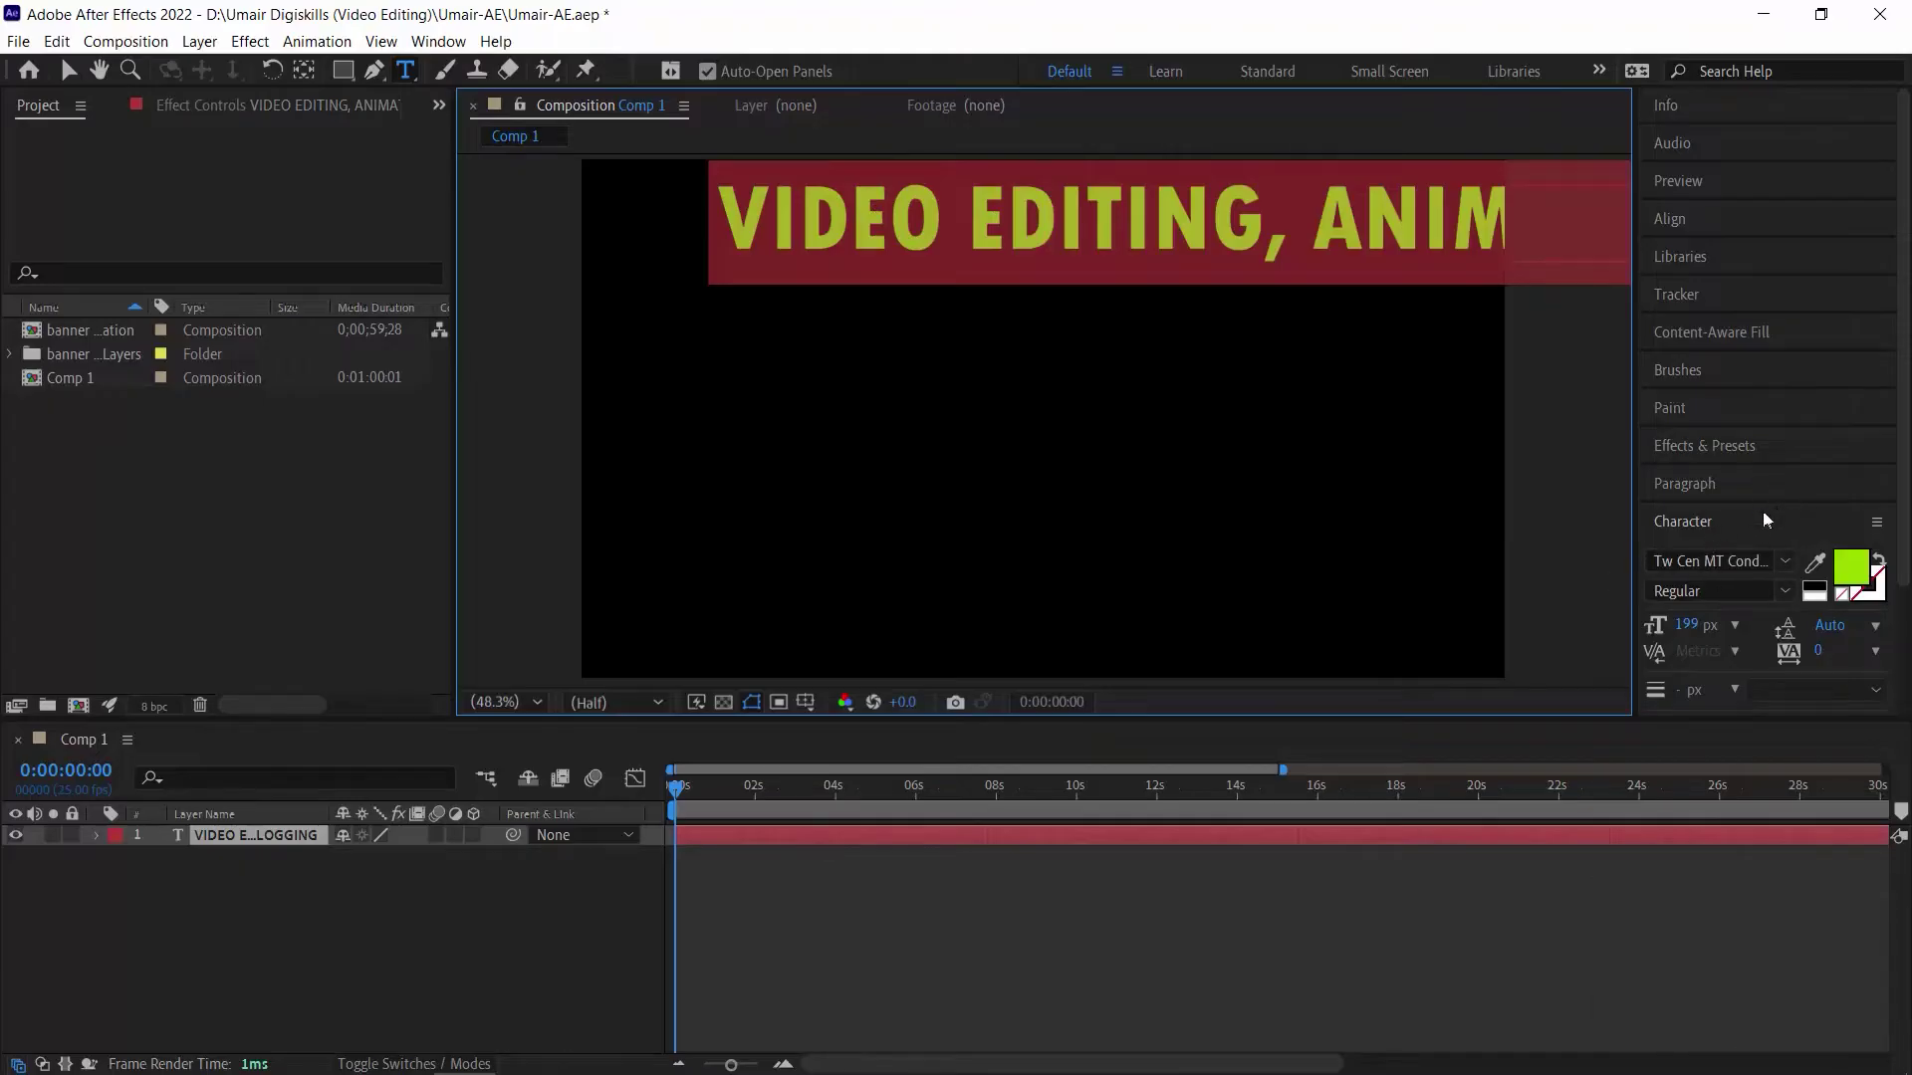
pyautogui.click(1723, 521)
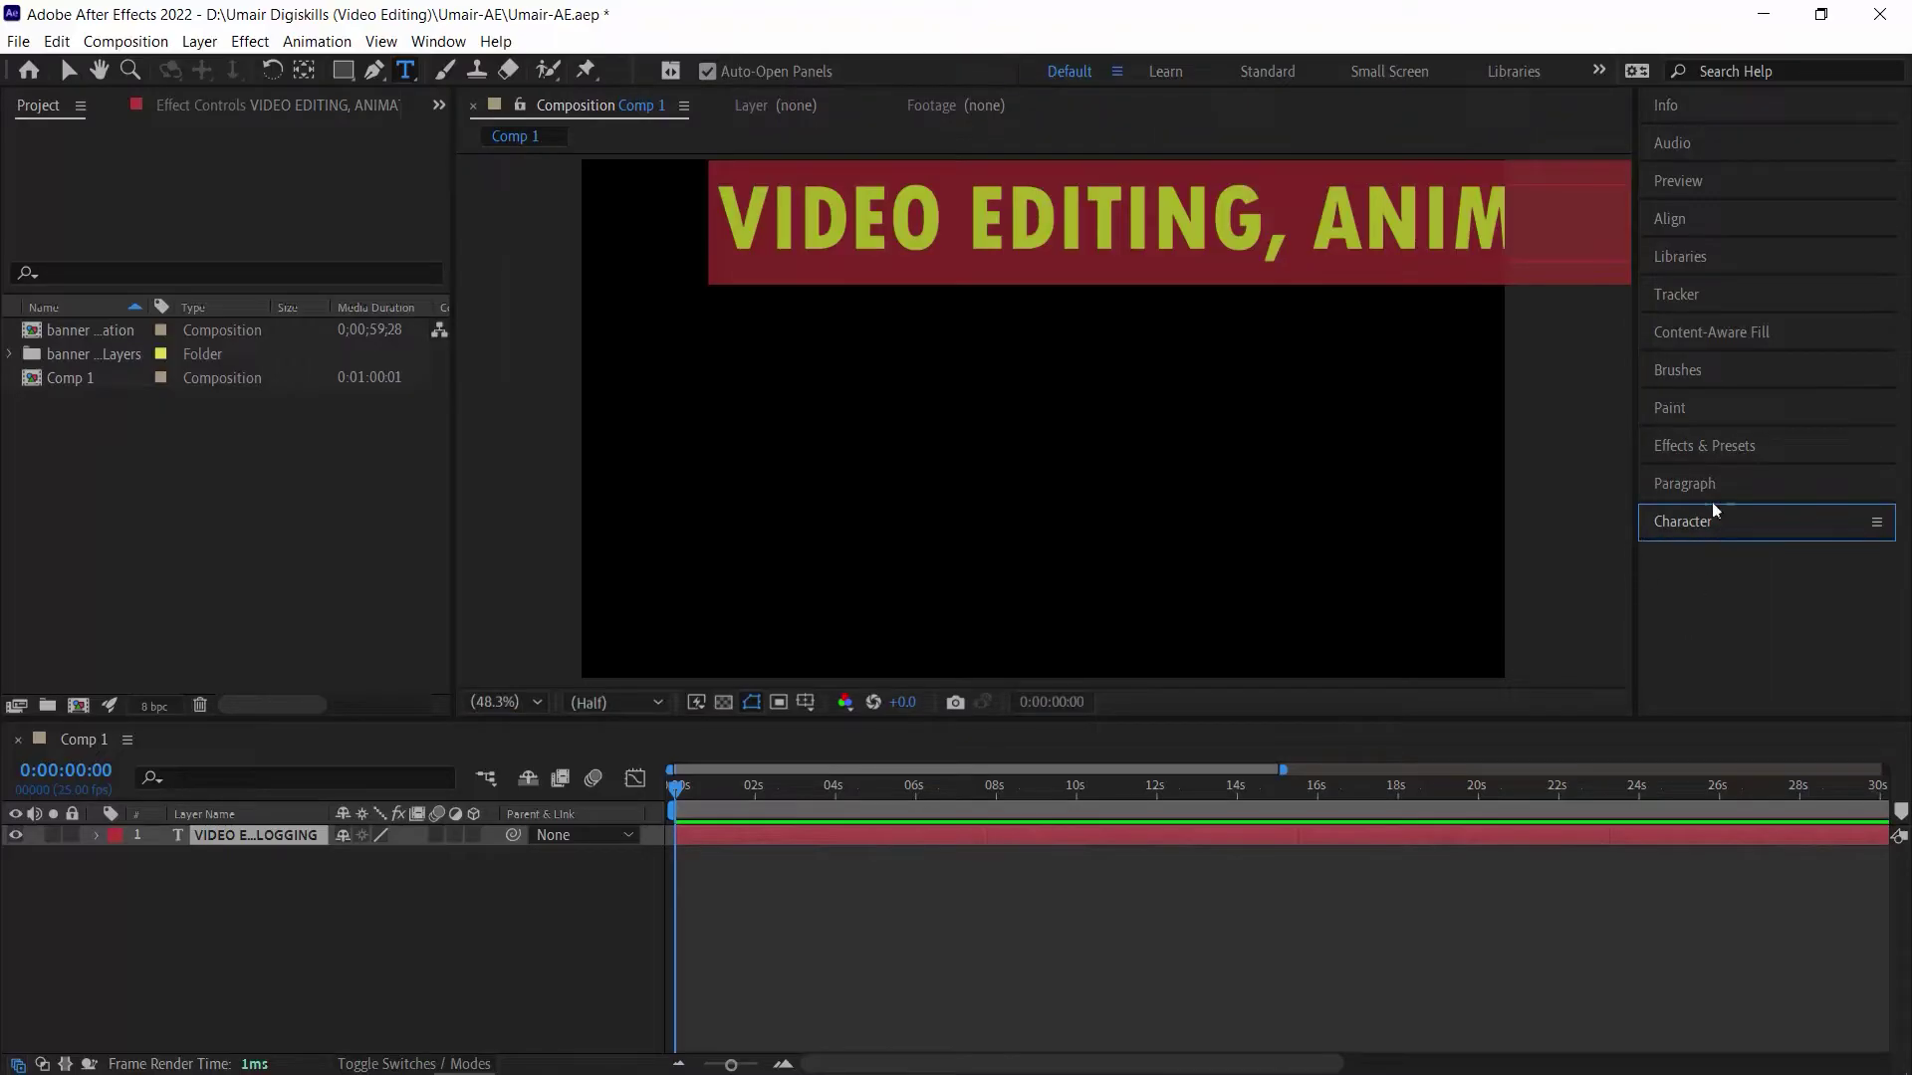
pyautogui.click(1768, 528)
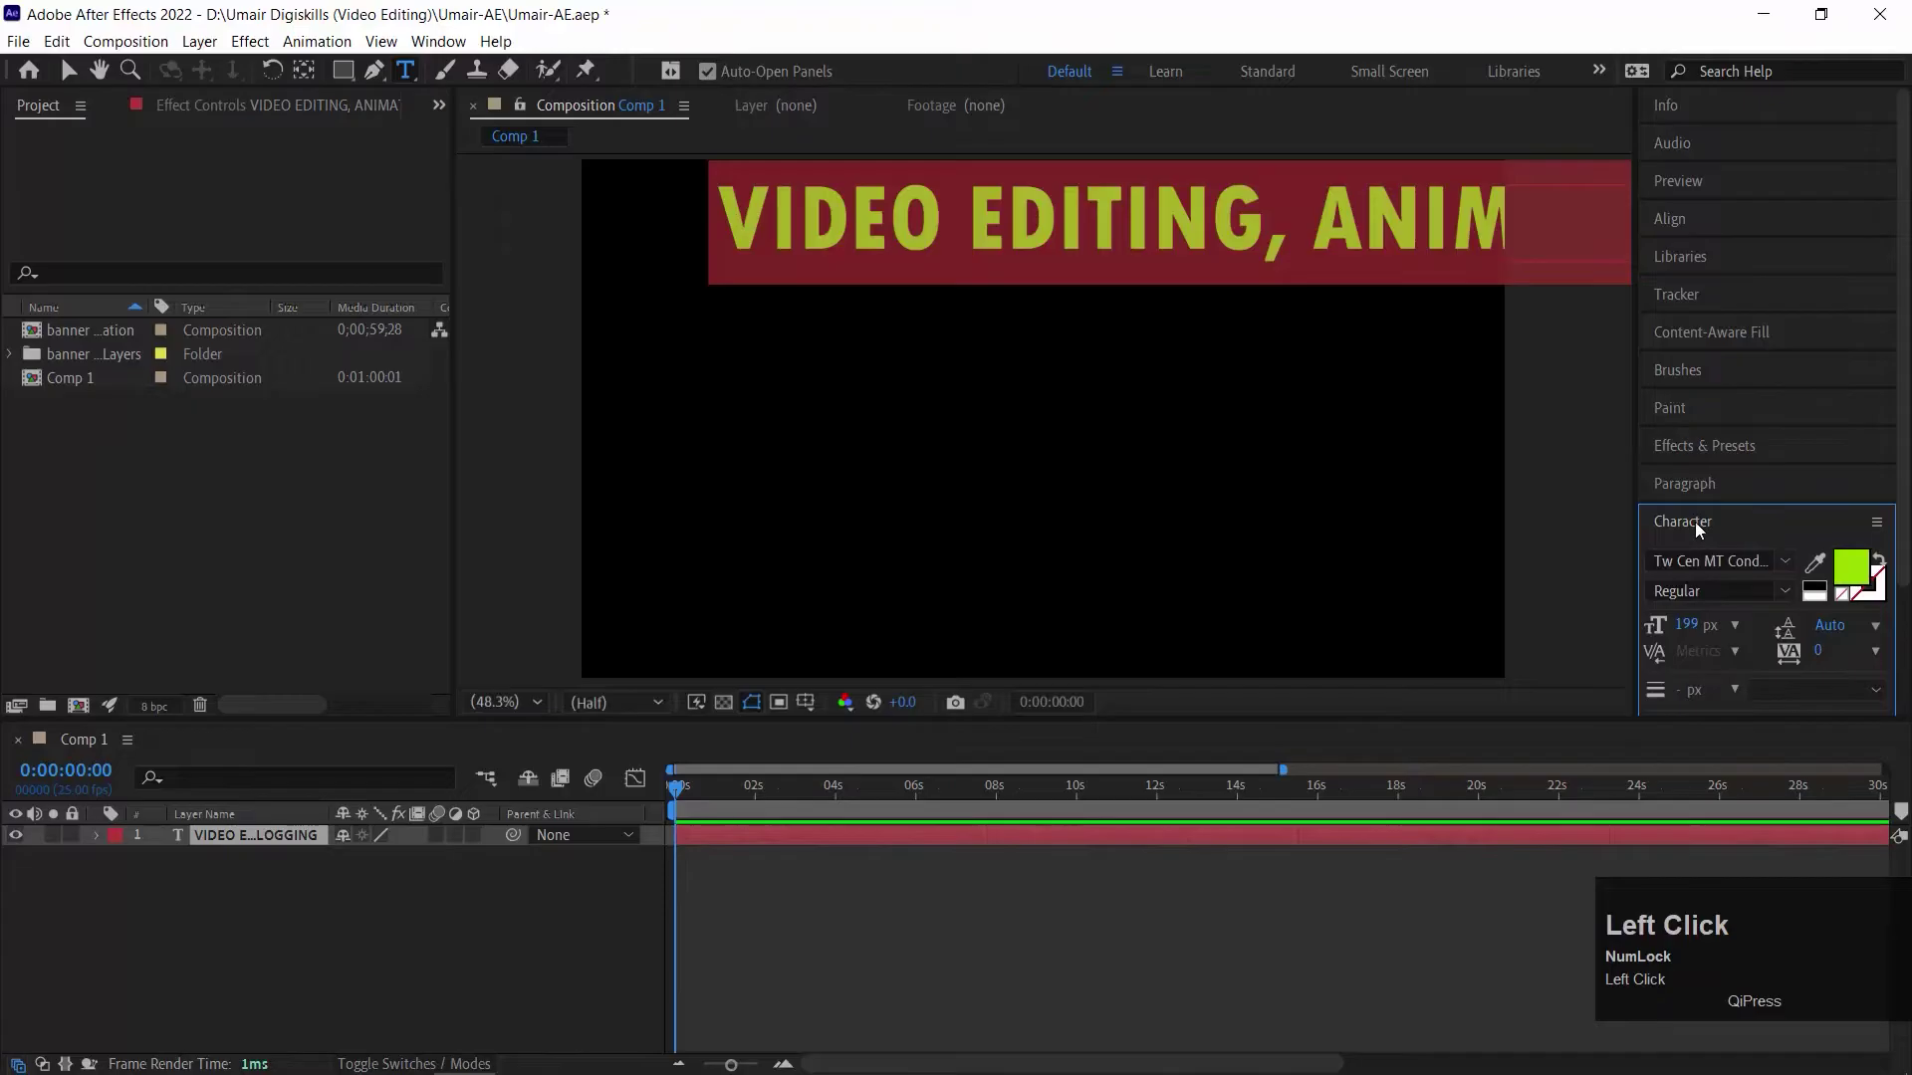
pyautogui.scroll(-3, 1760, 517)
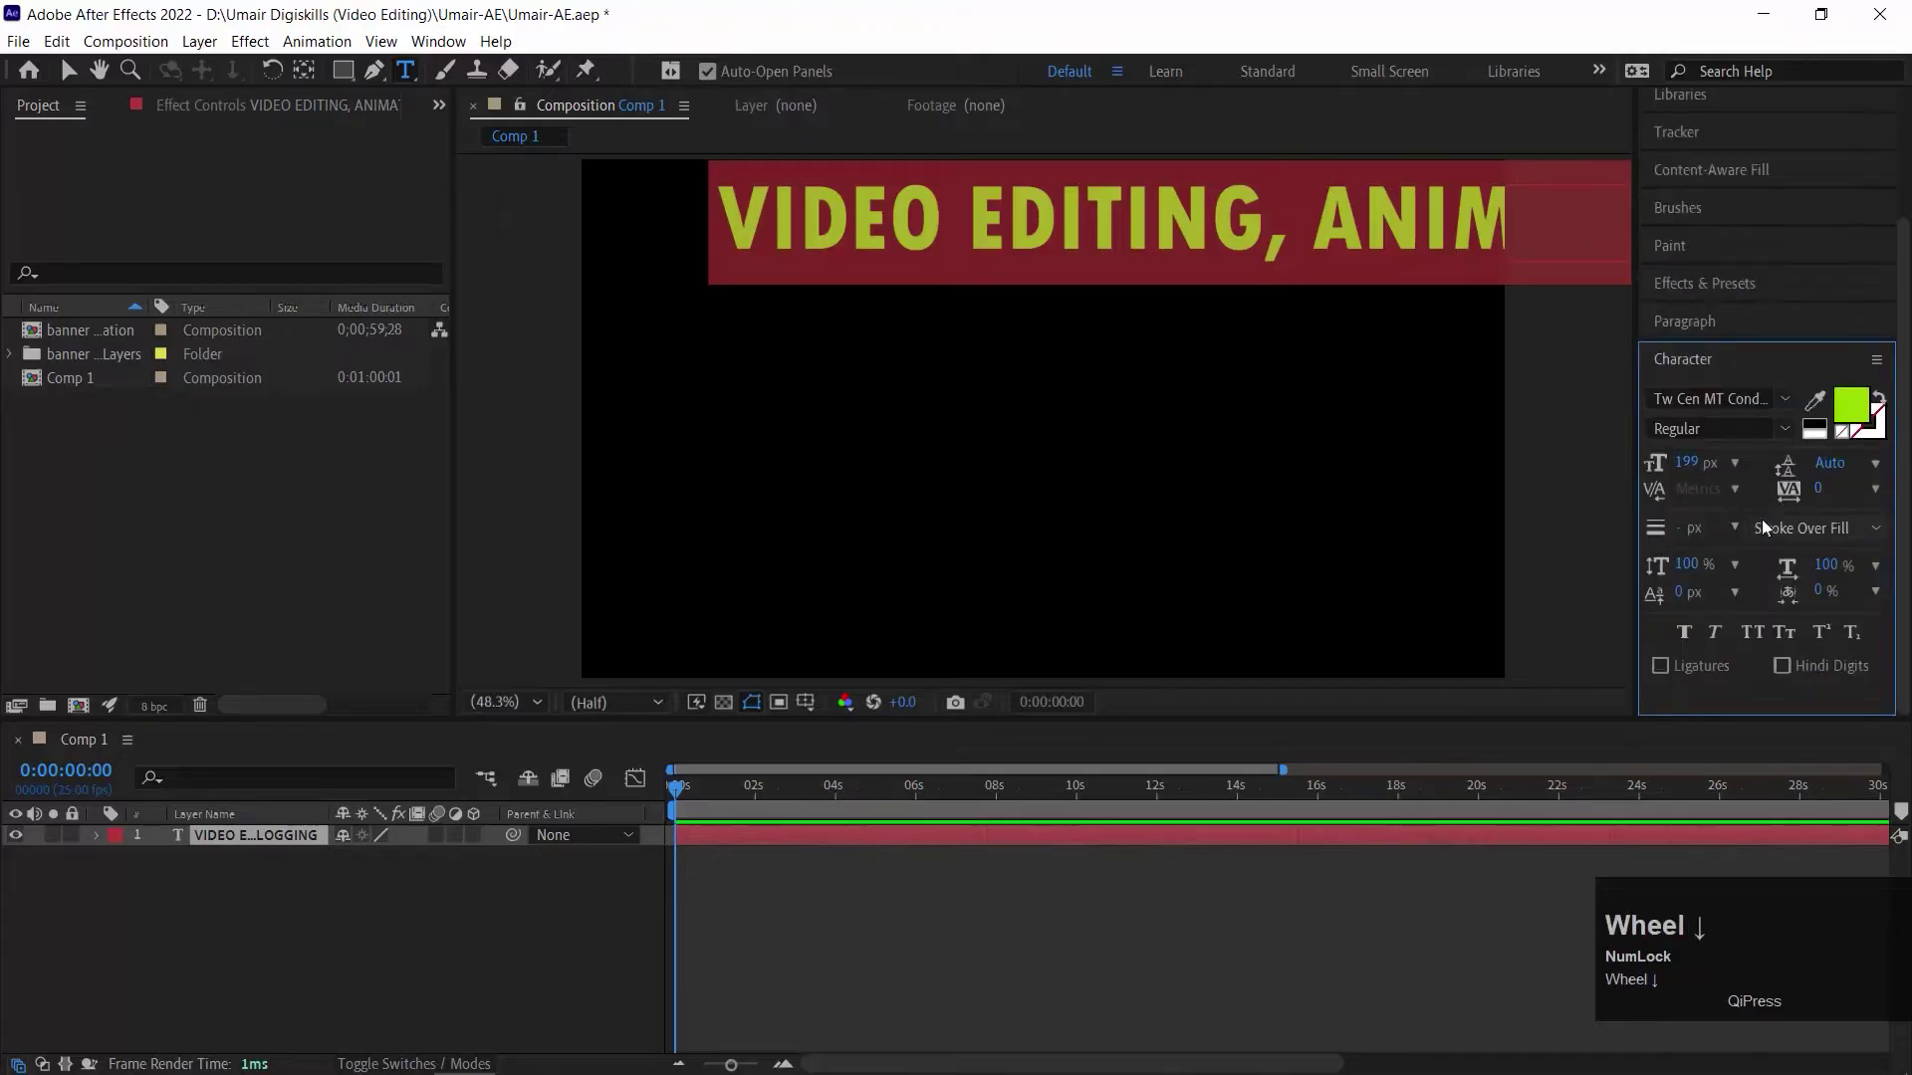
pyautogui.click(1848, 403)
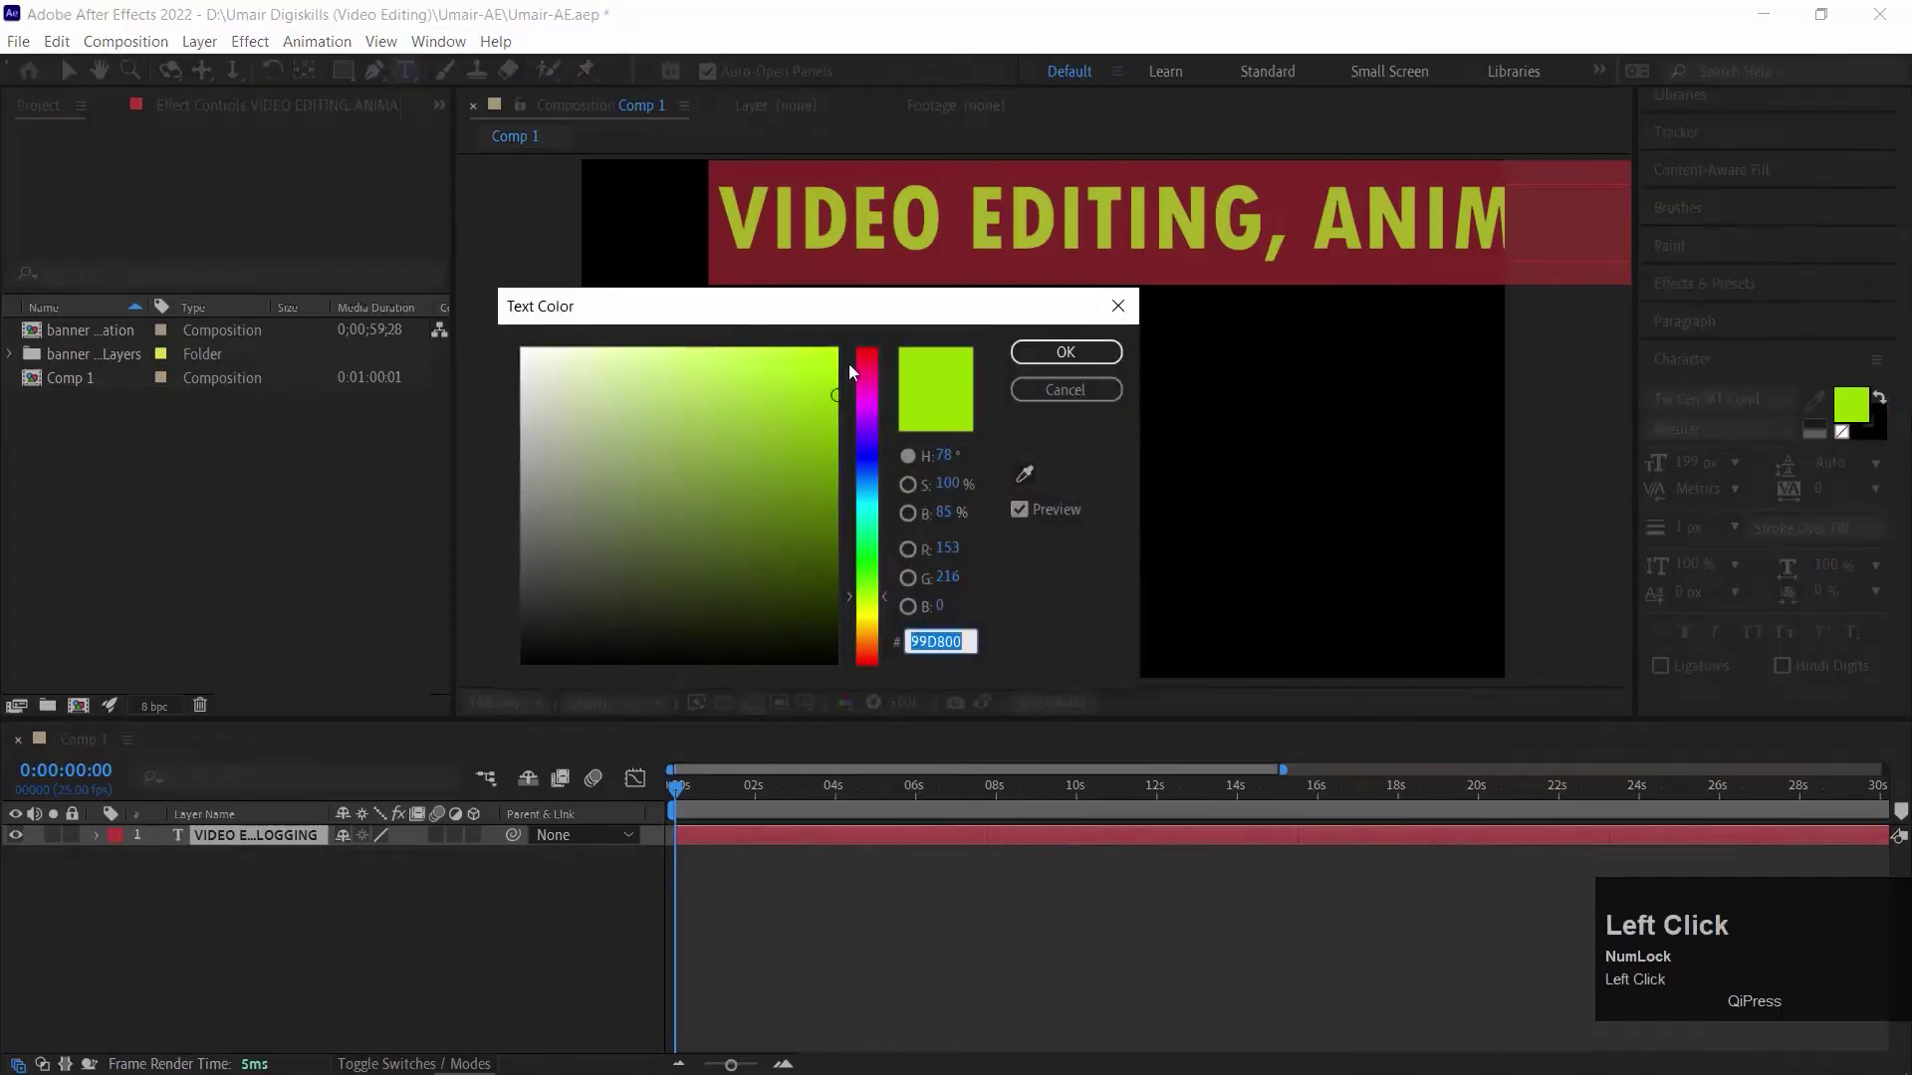
pyautogui.moveTo(848, 362); pyautogui.dragTo(1072, 350)
pyautogui.click(1071, 349)
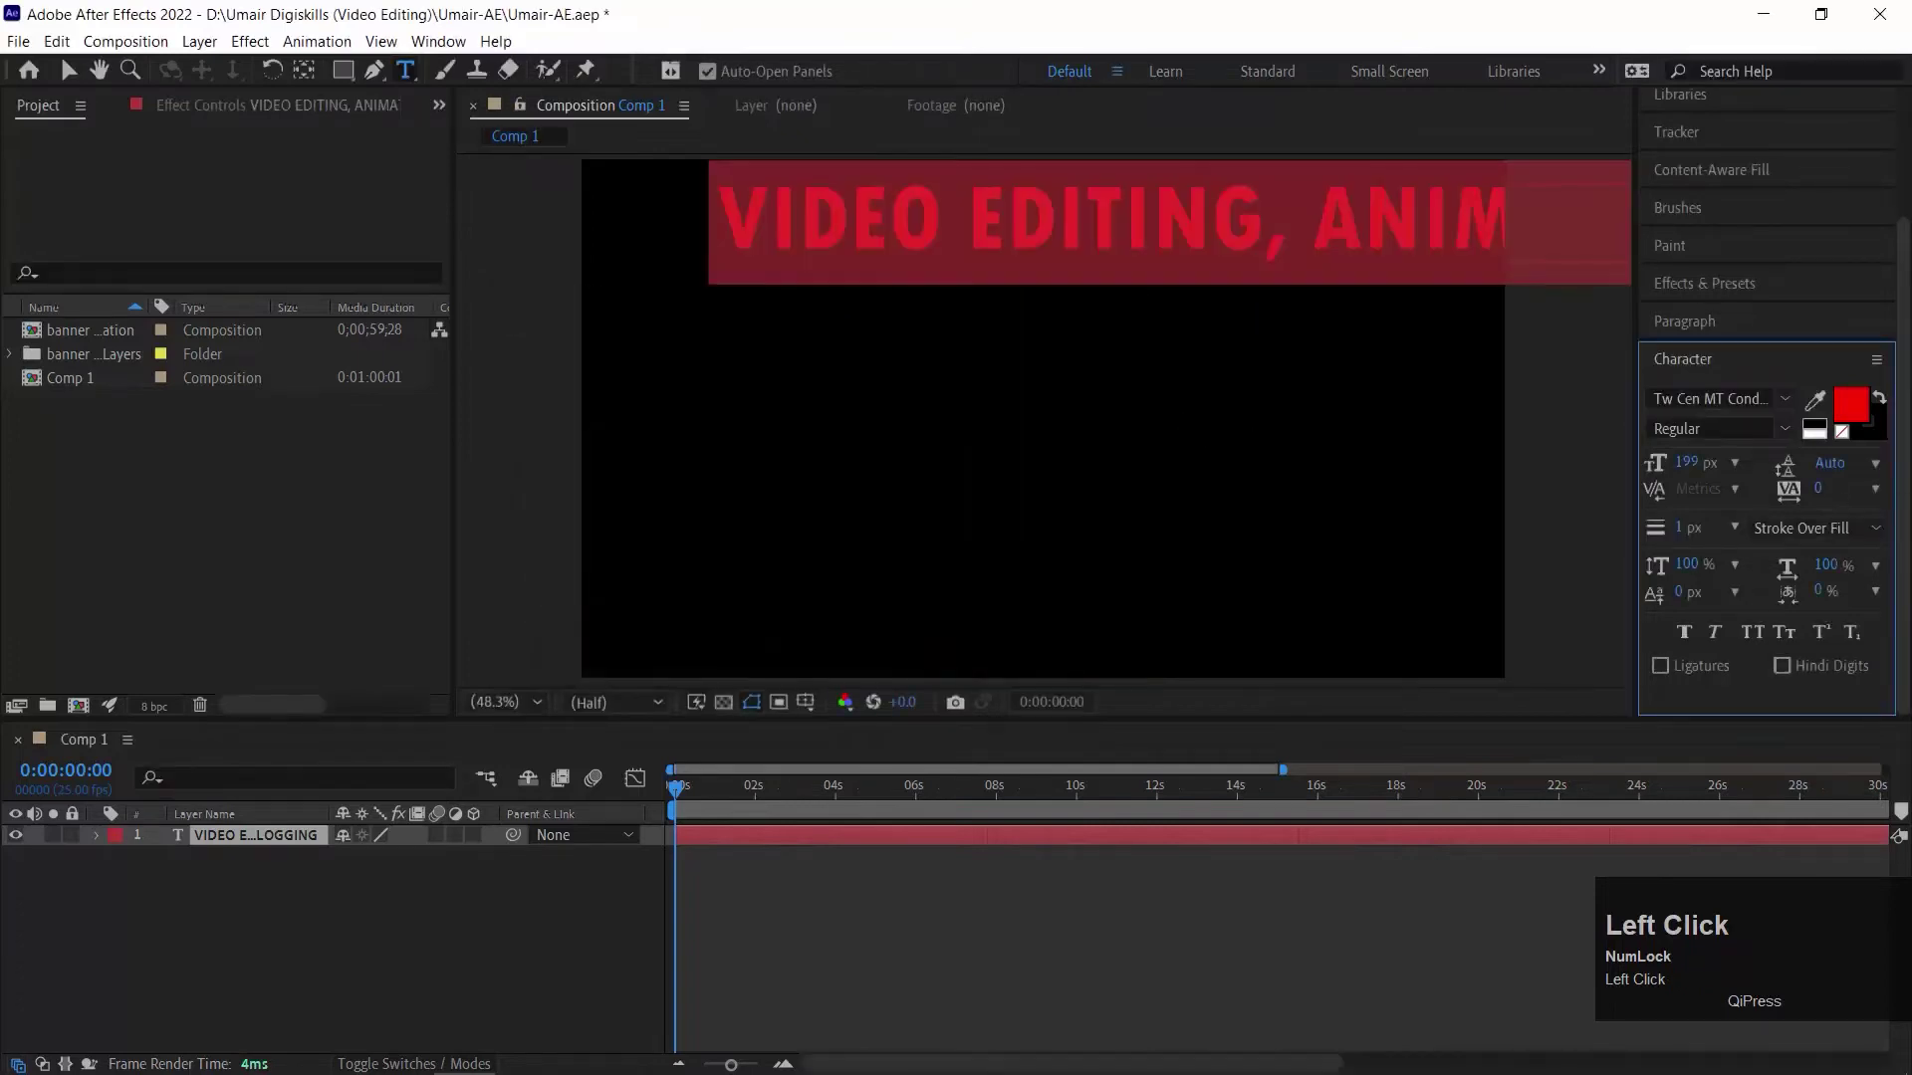
# Try the Matura MT Script Capitals and Engravers MT fonts on the selected text
pyautogui.click(1749, 401)
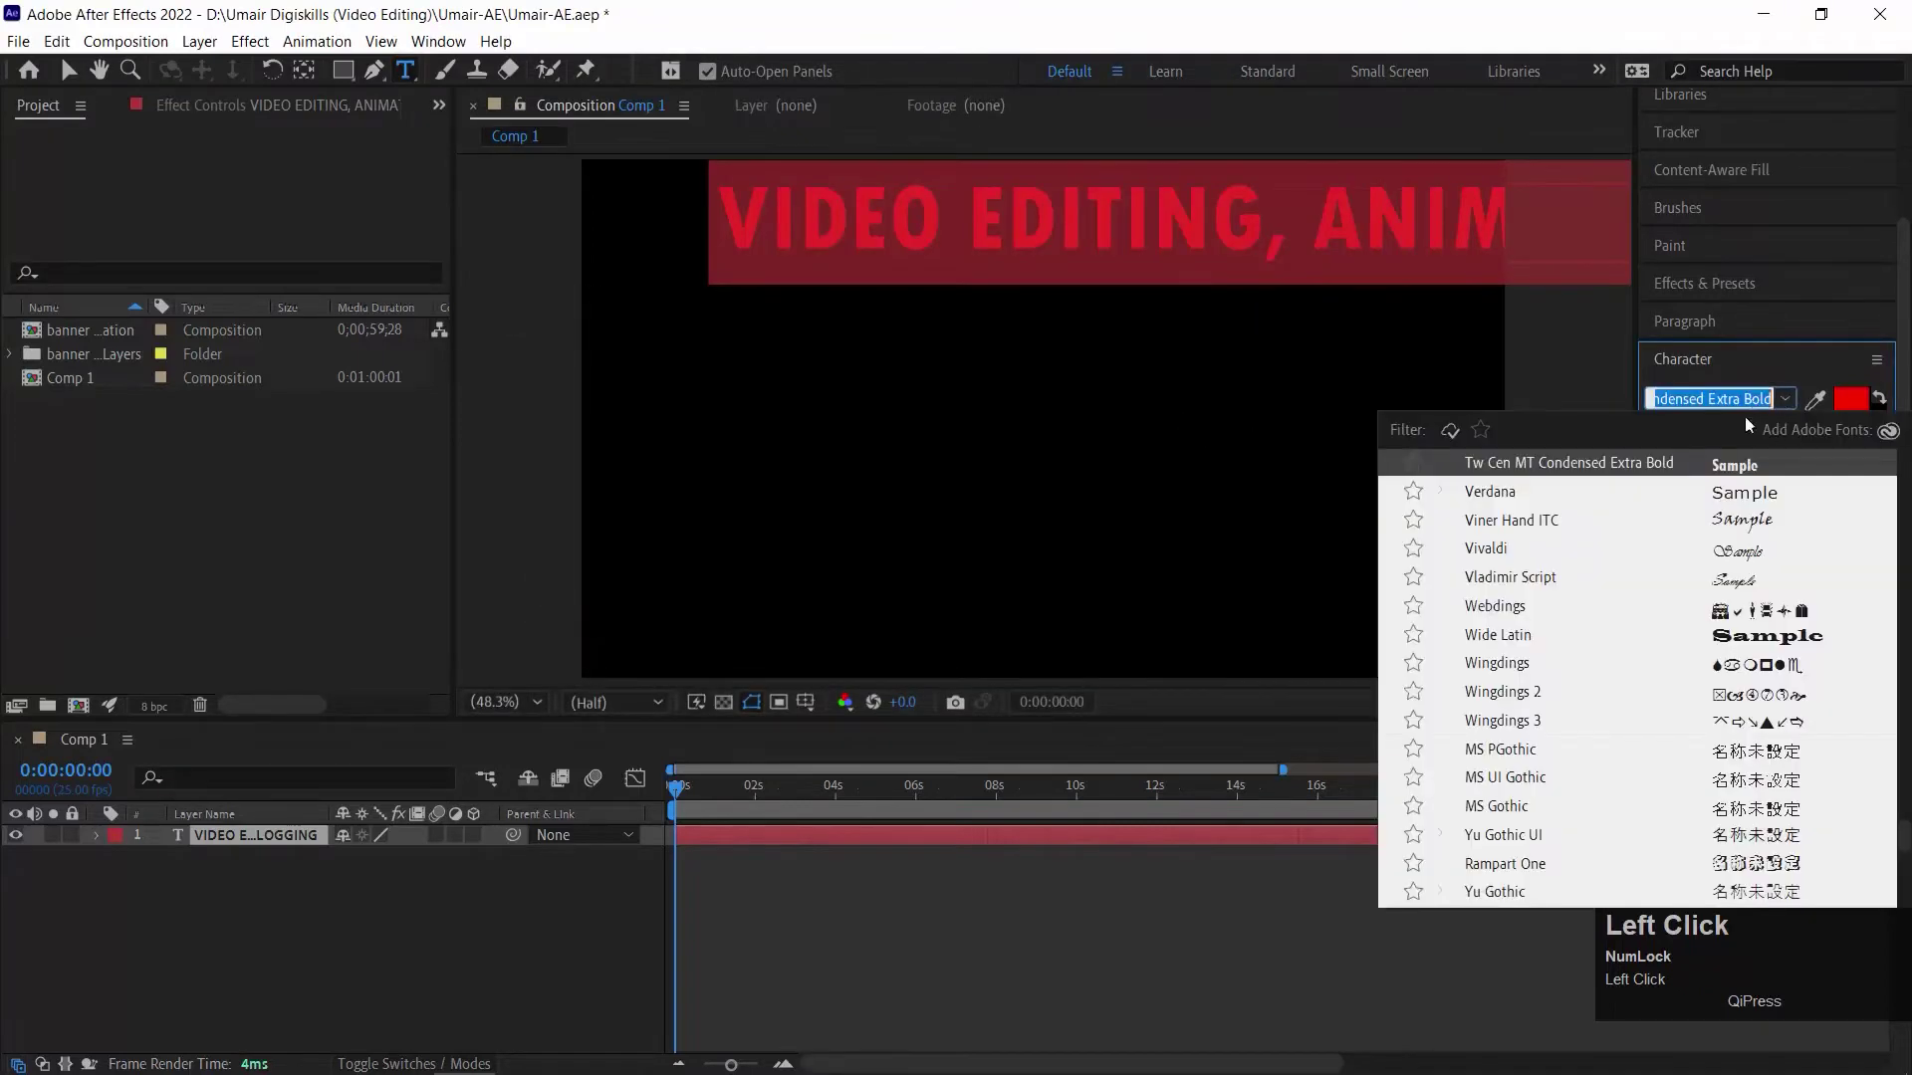
pyautogui.scroll(15, 1686, 577)
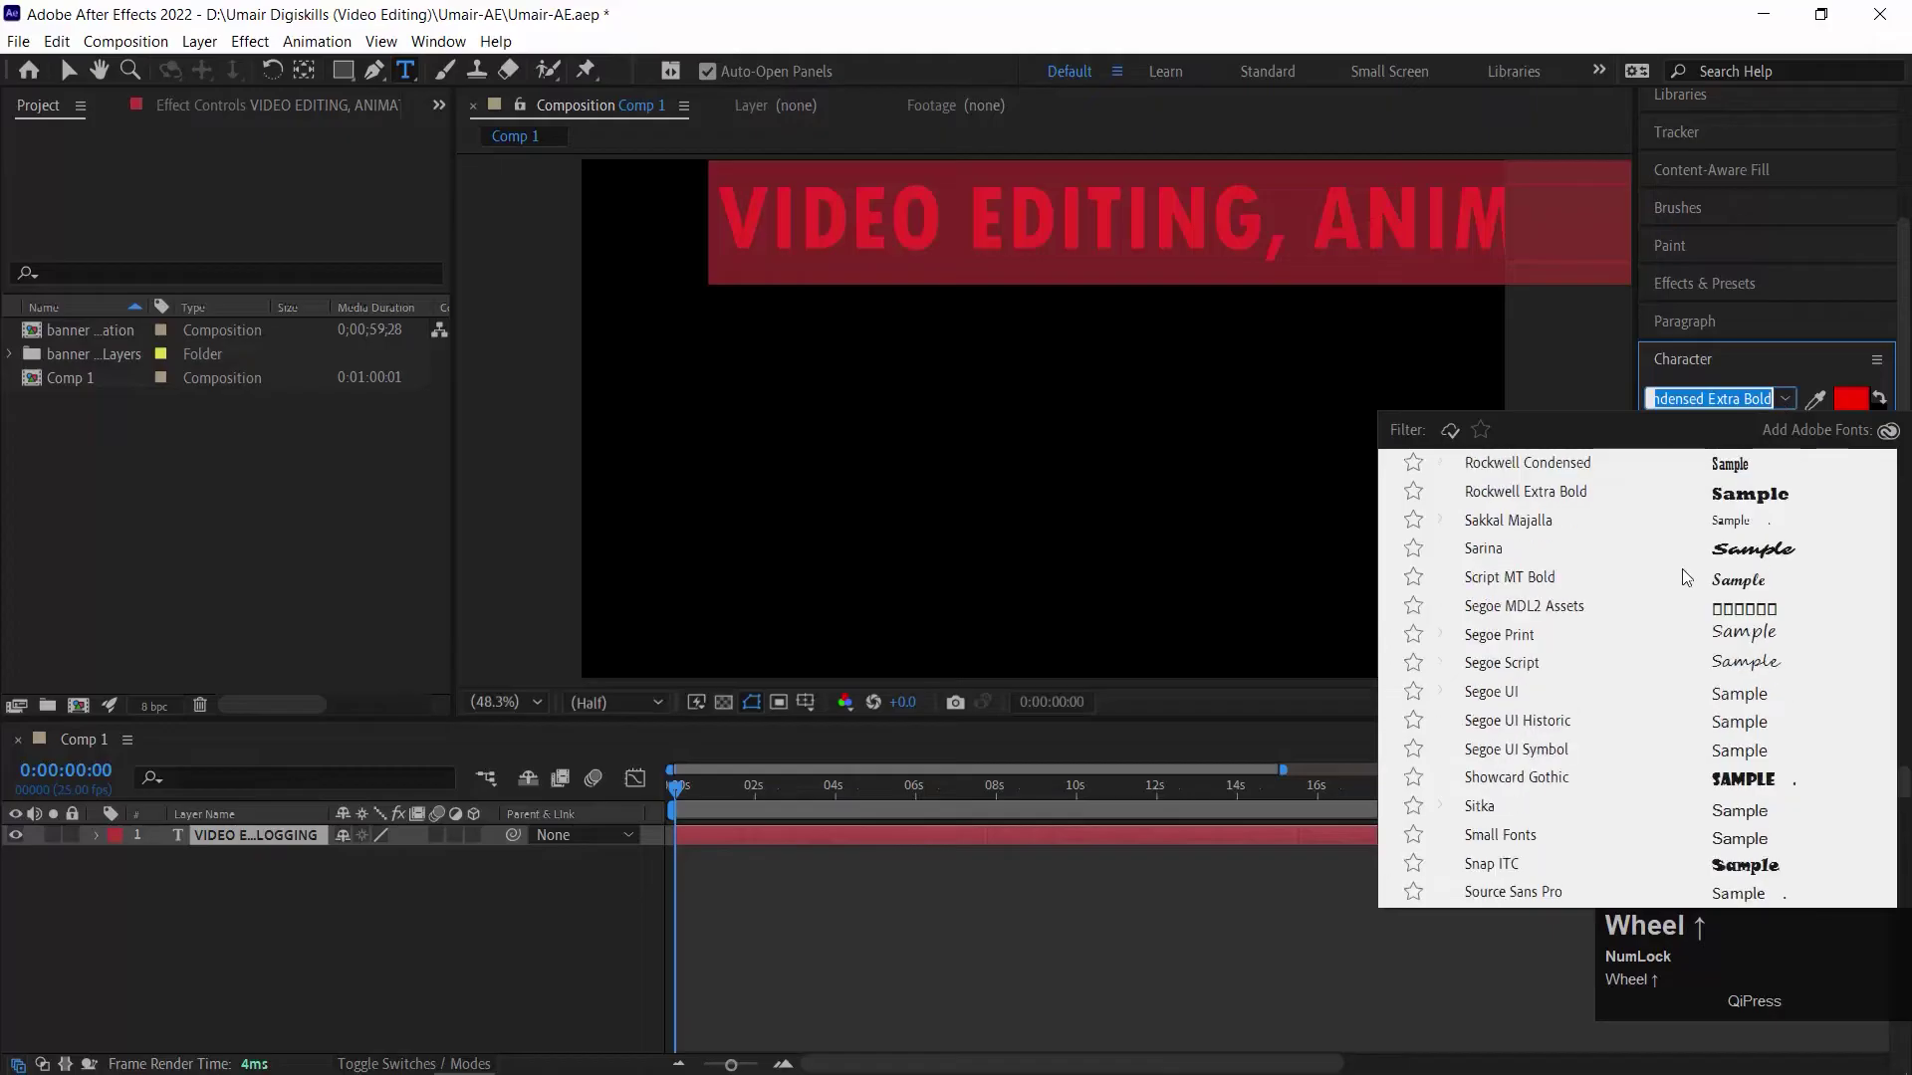
pyautogui.scroll(15, 1681, 568)
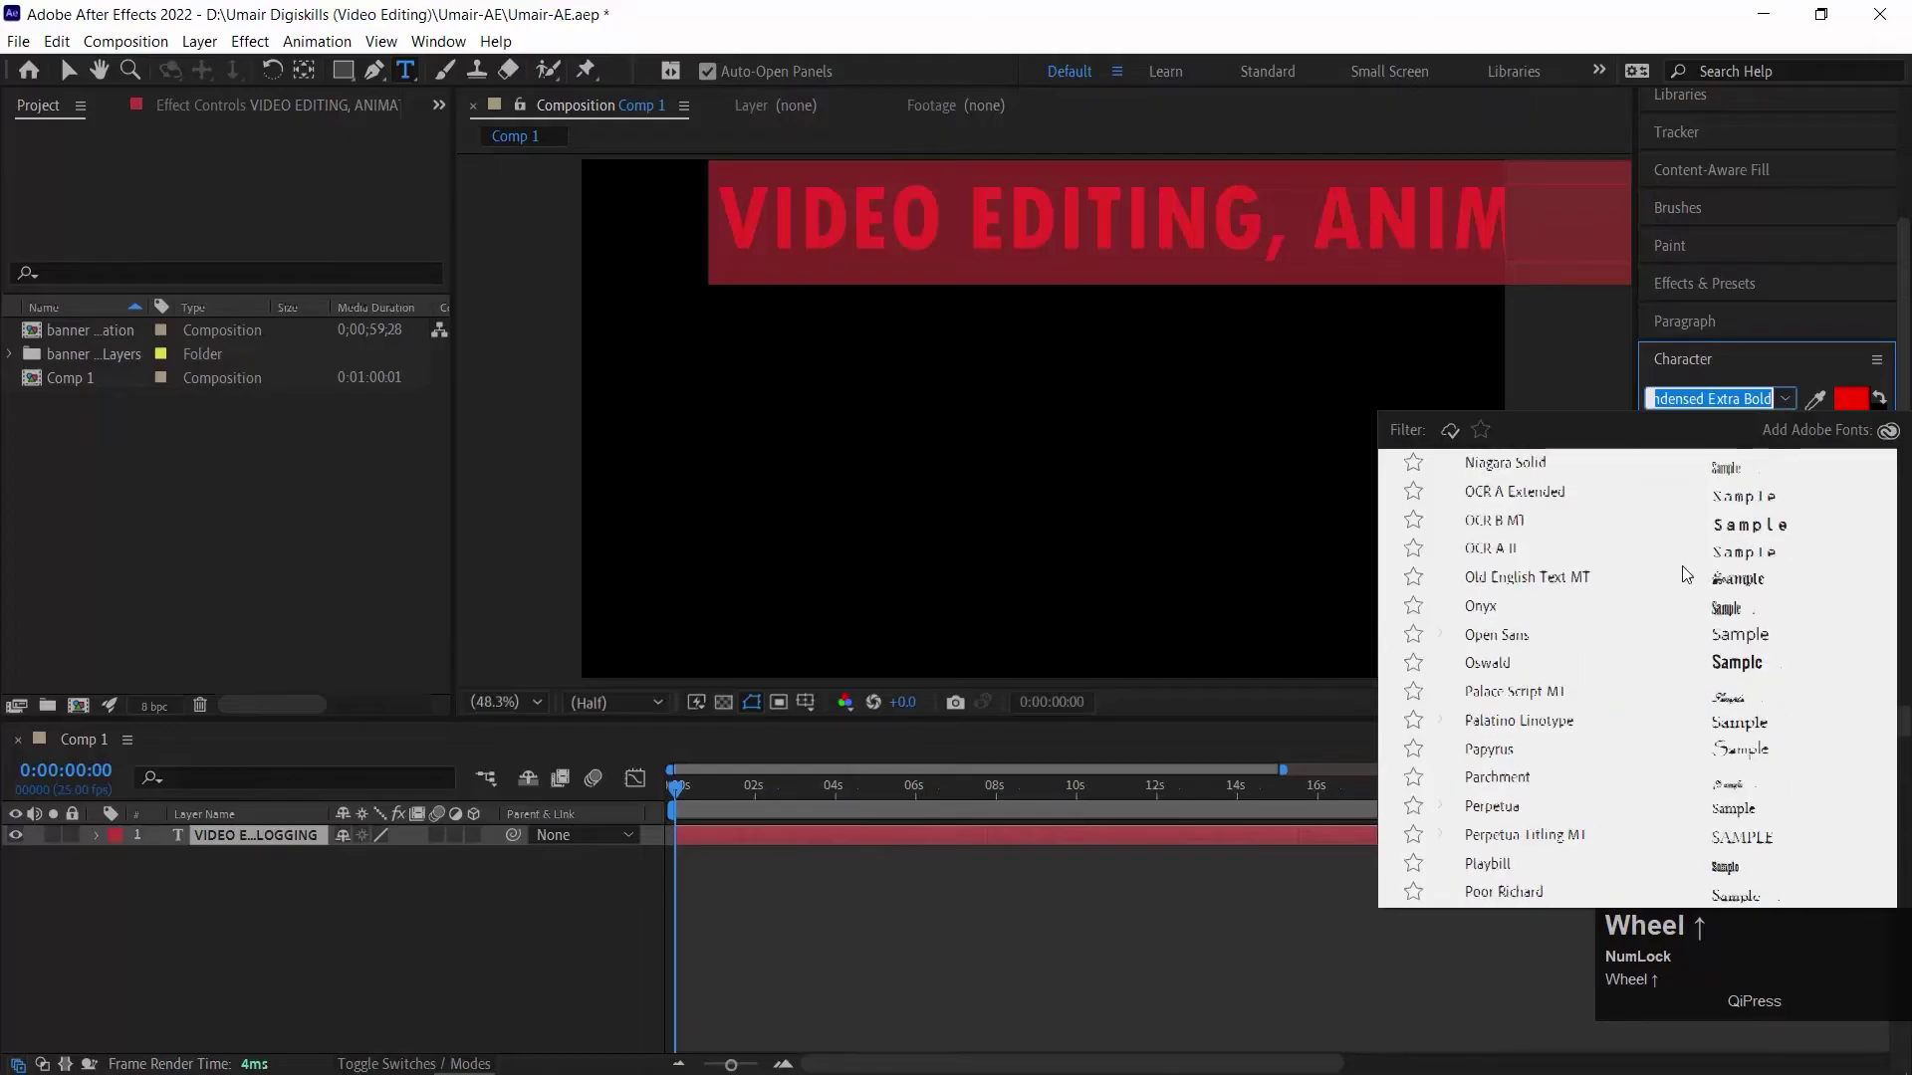
pyautogui.scroll(3, 1682, 565)
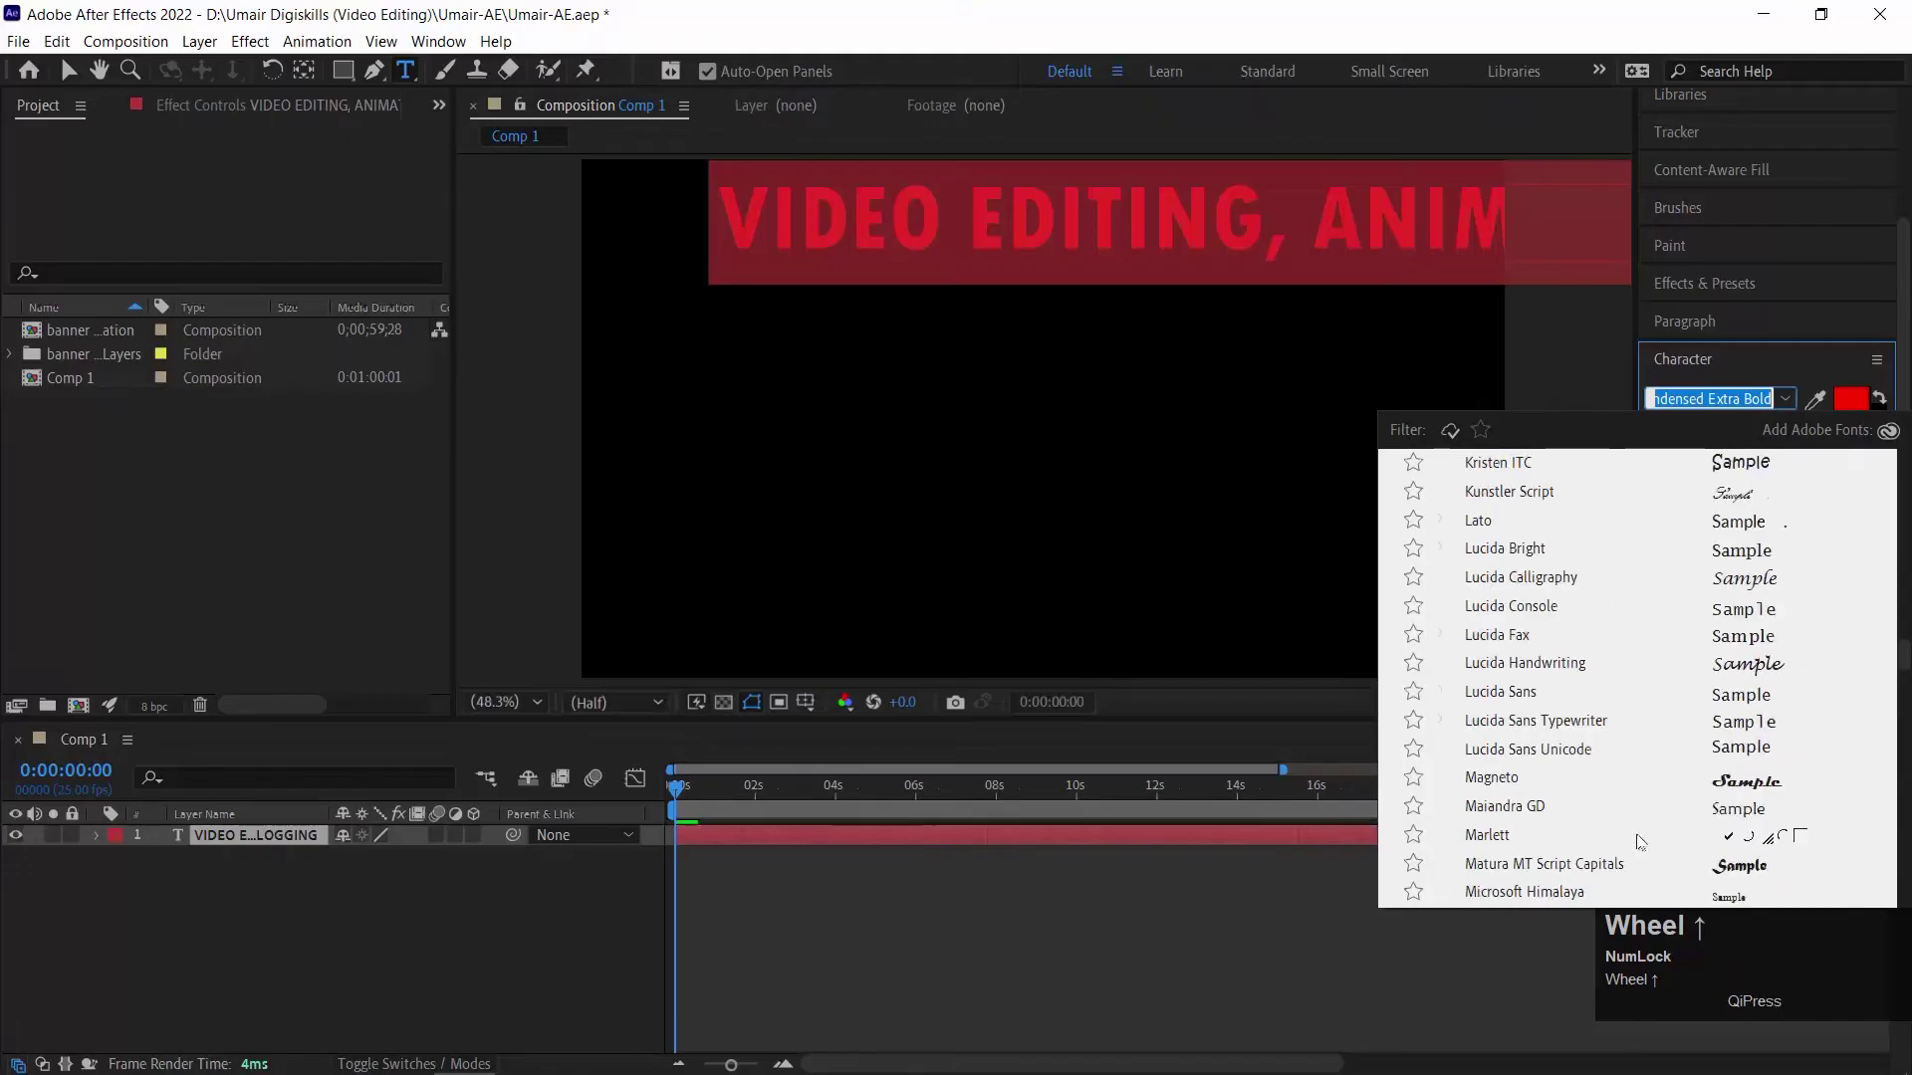
pyautogui.click(1566, 856)
pyautogui.click(1787, 402)
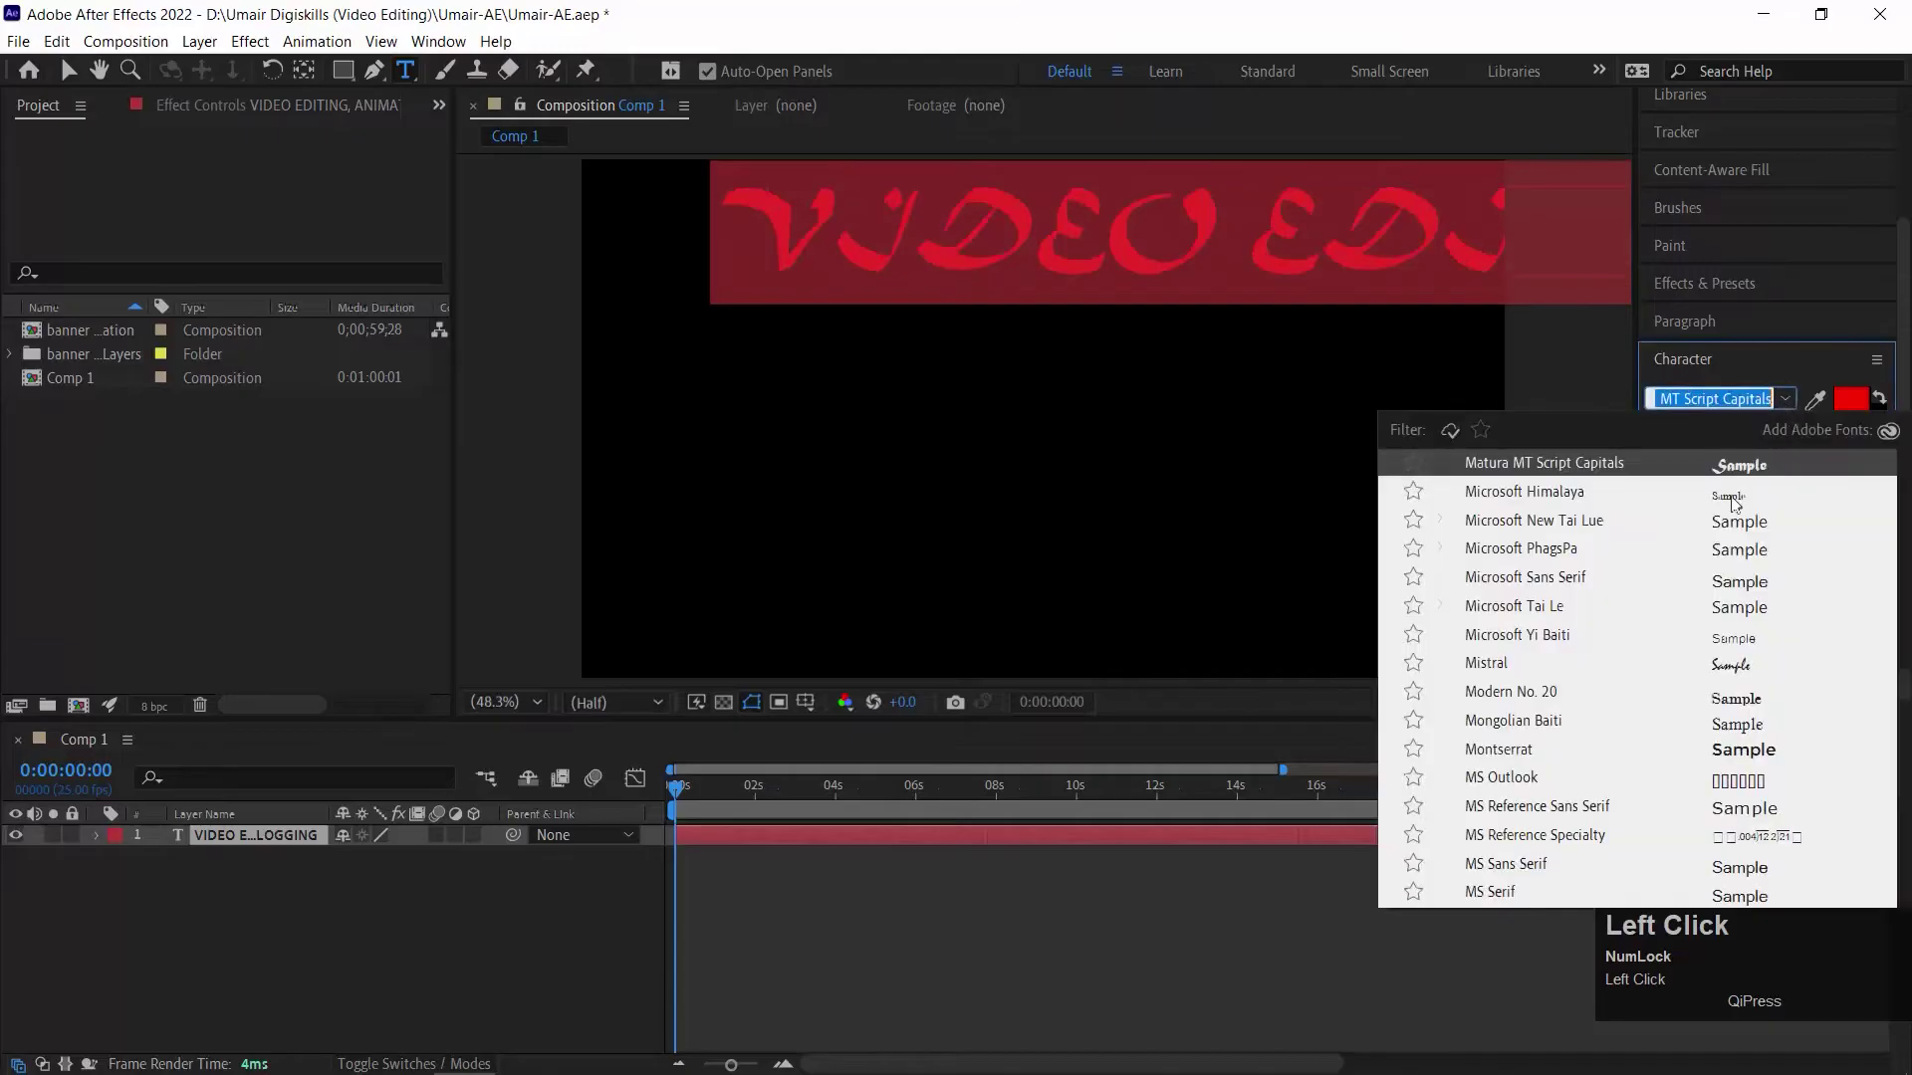
pyautogui.write('Eras')
pyautogui.press('Return')
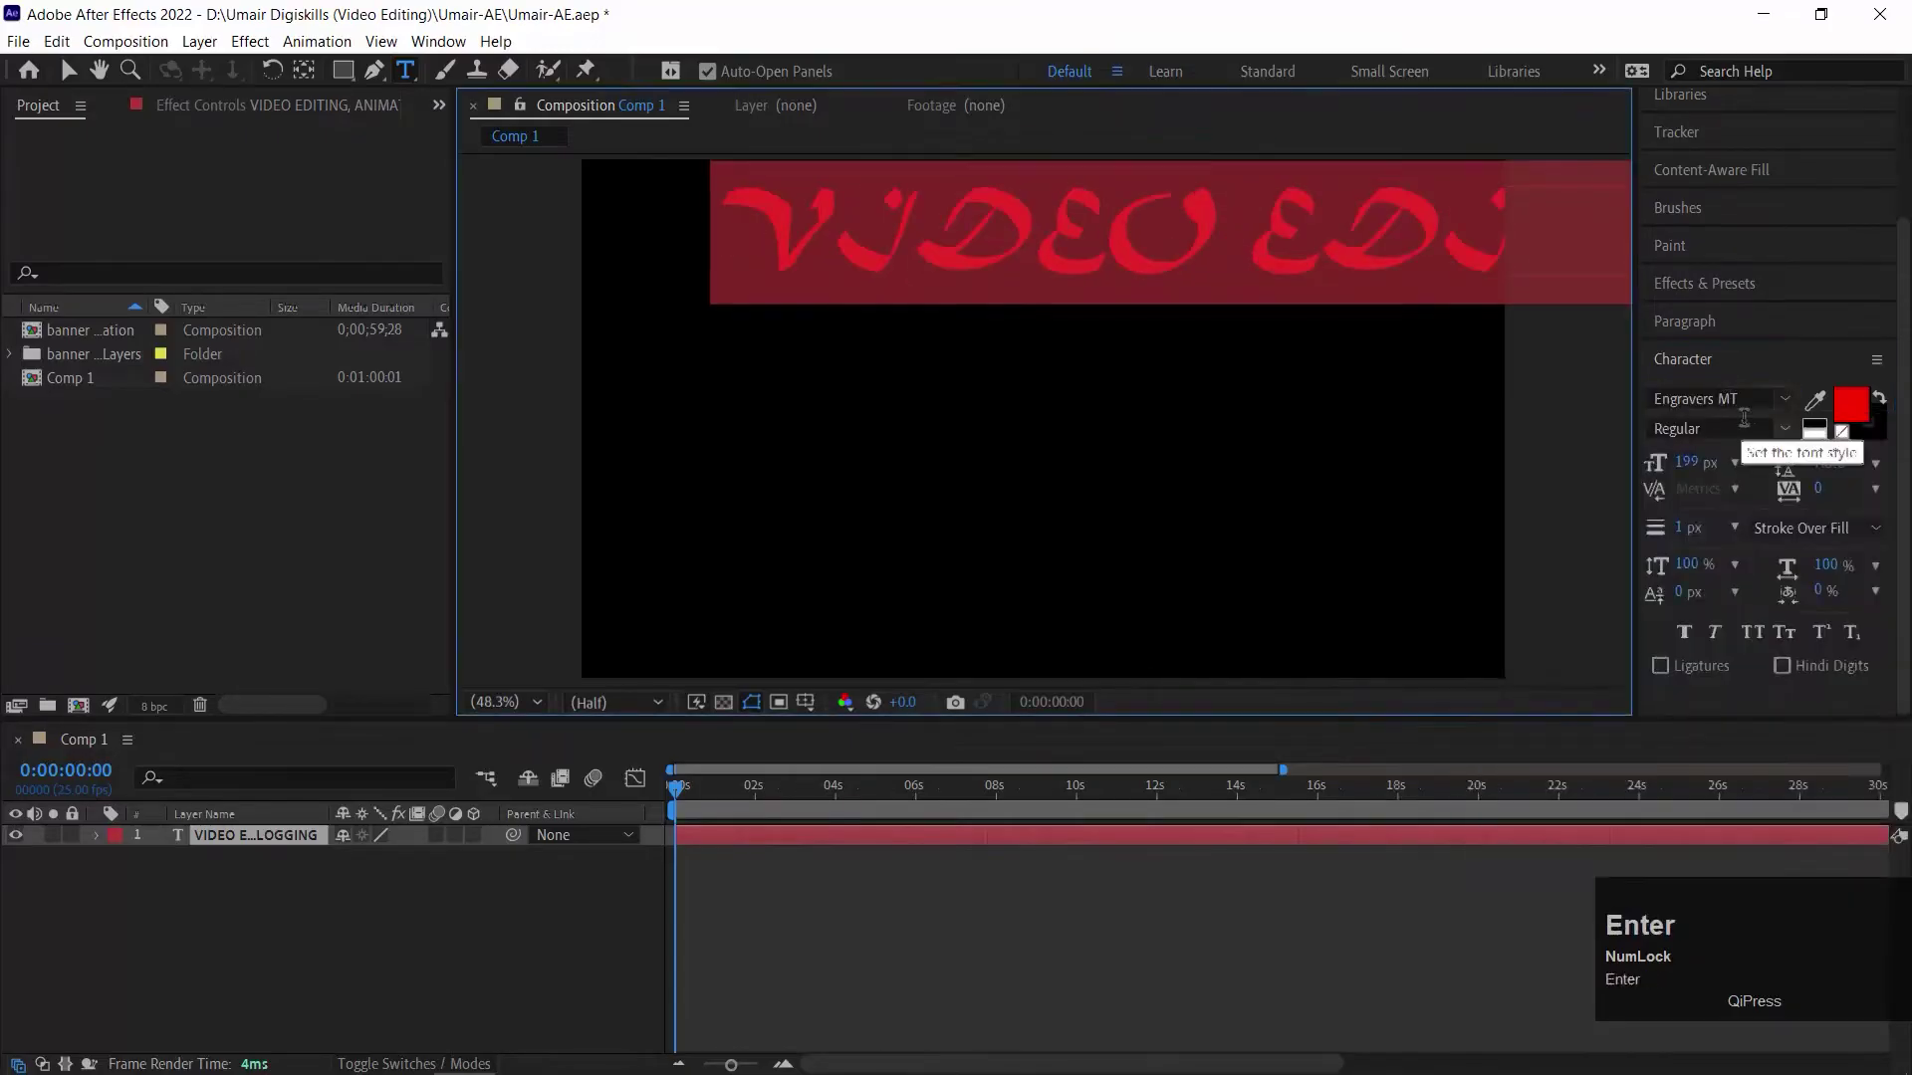
# Try the Forte and Gill Sans Ultra Bold fonts on the selected text
pyautogui.click(1679, 498)
pyautogui.click(1787, 400)
pyautogui.click(1493, 664)
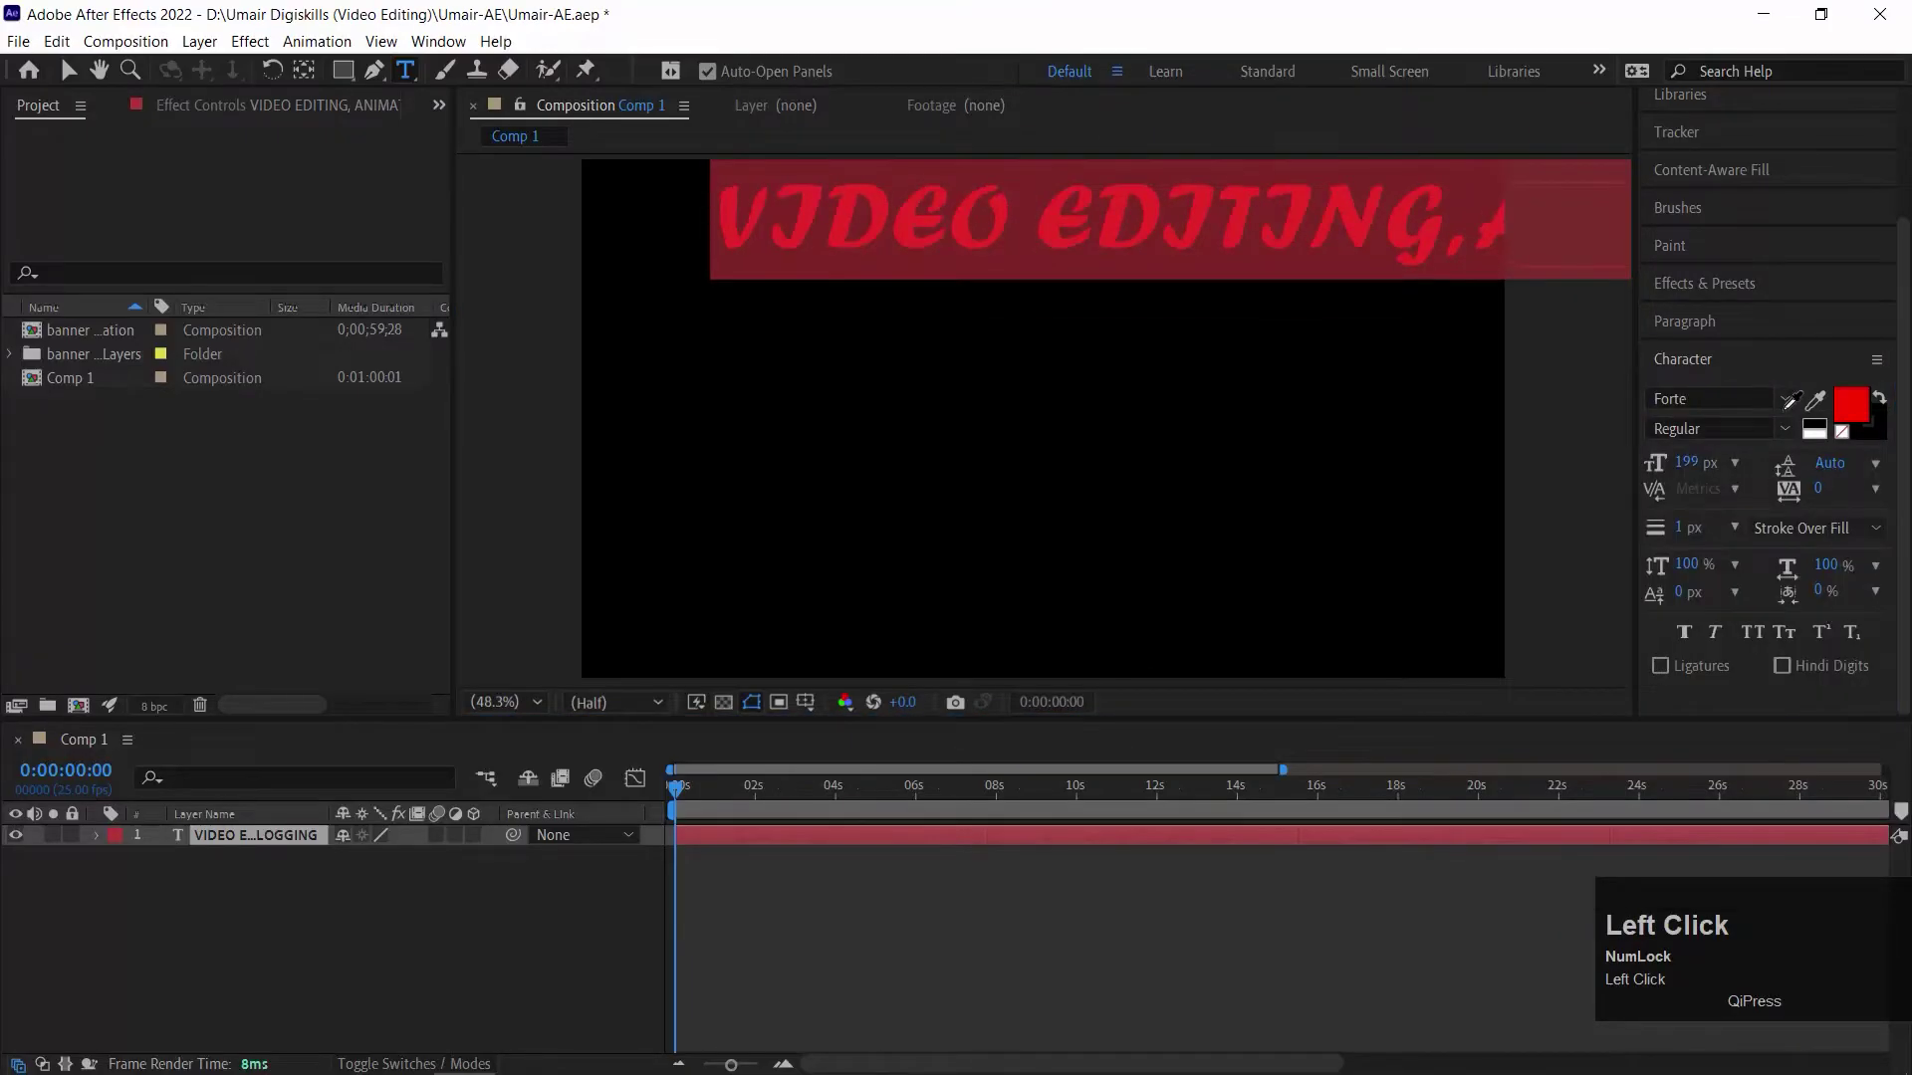
pyautogui.click(1786, 402)
pyautogui.scroll(-3, 1720, 757)
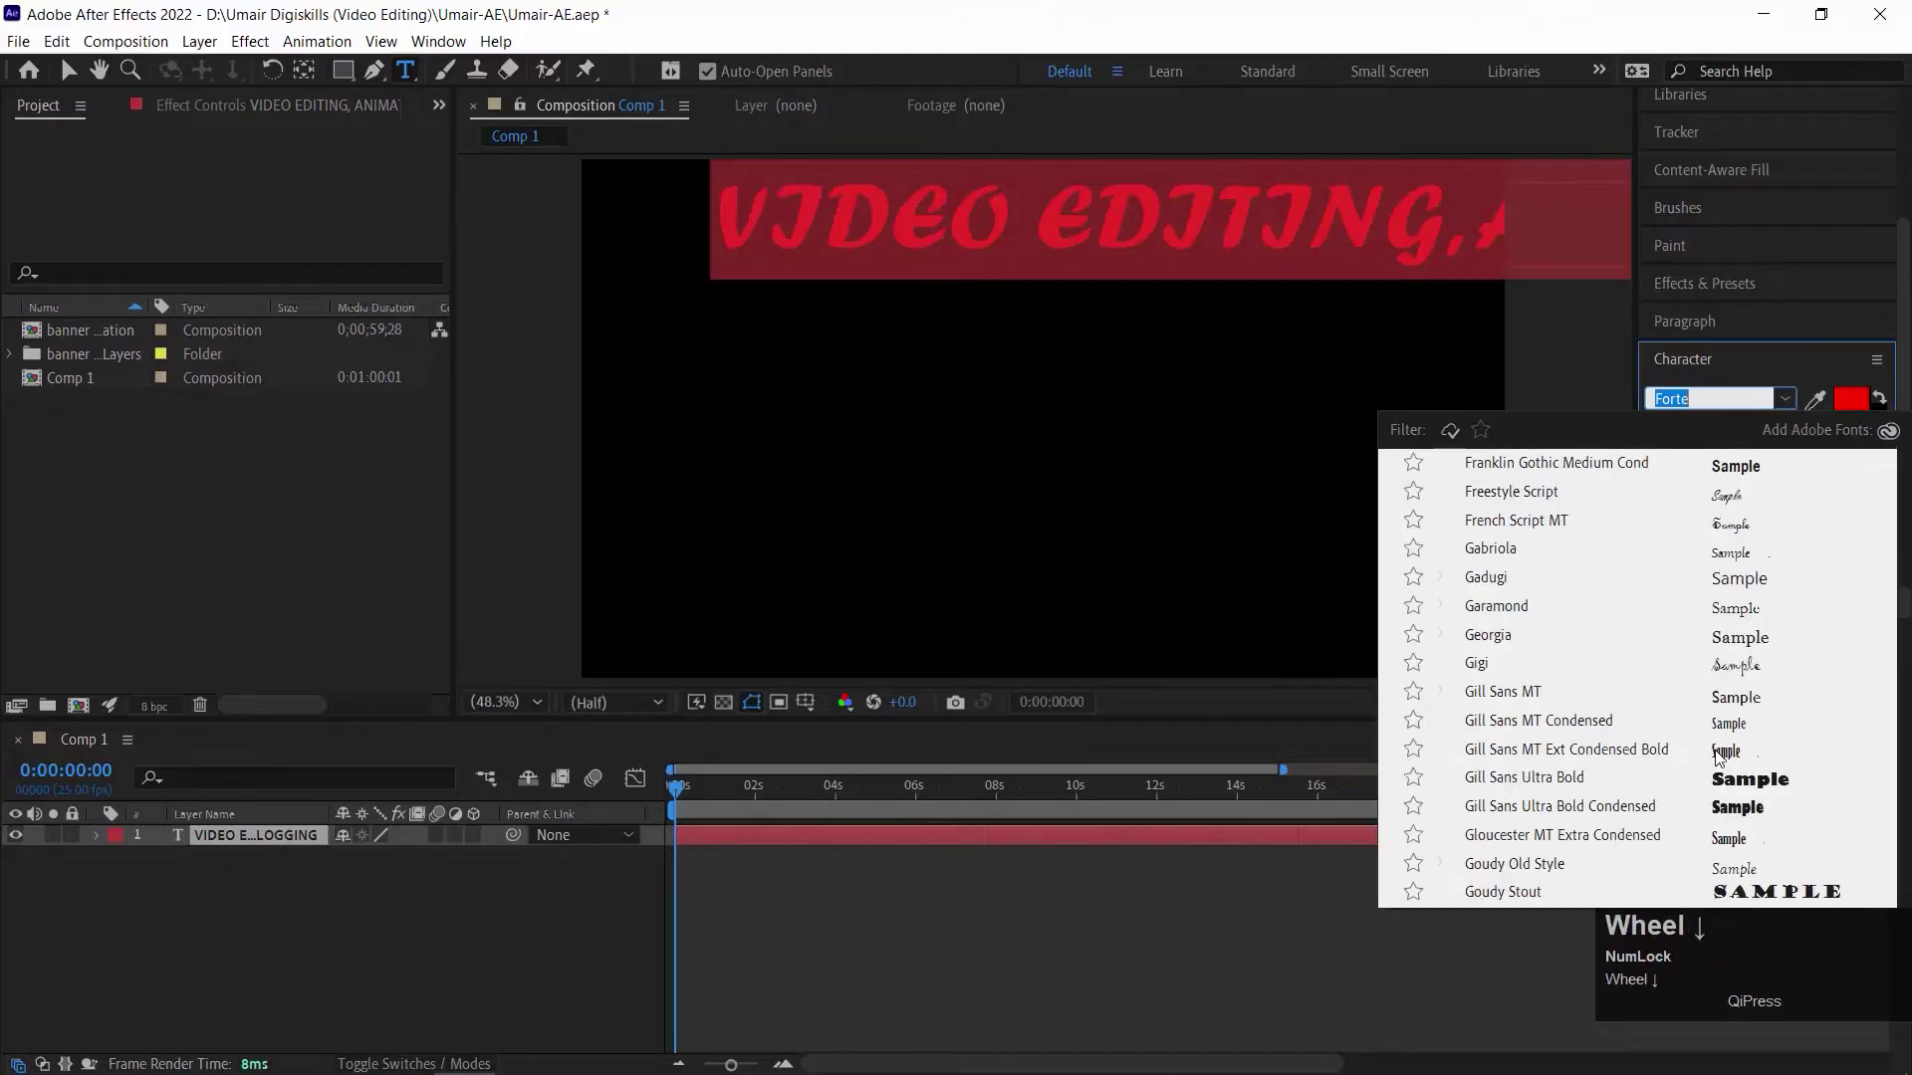
pyautogui.click(1560, 782)
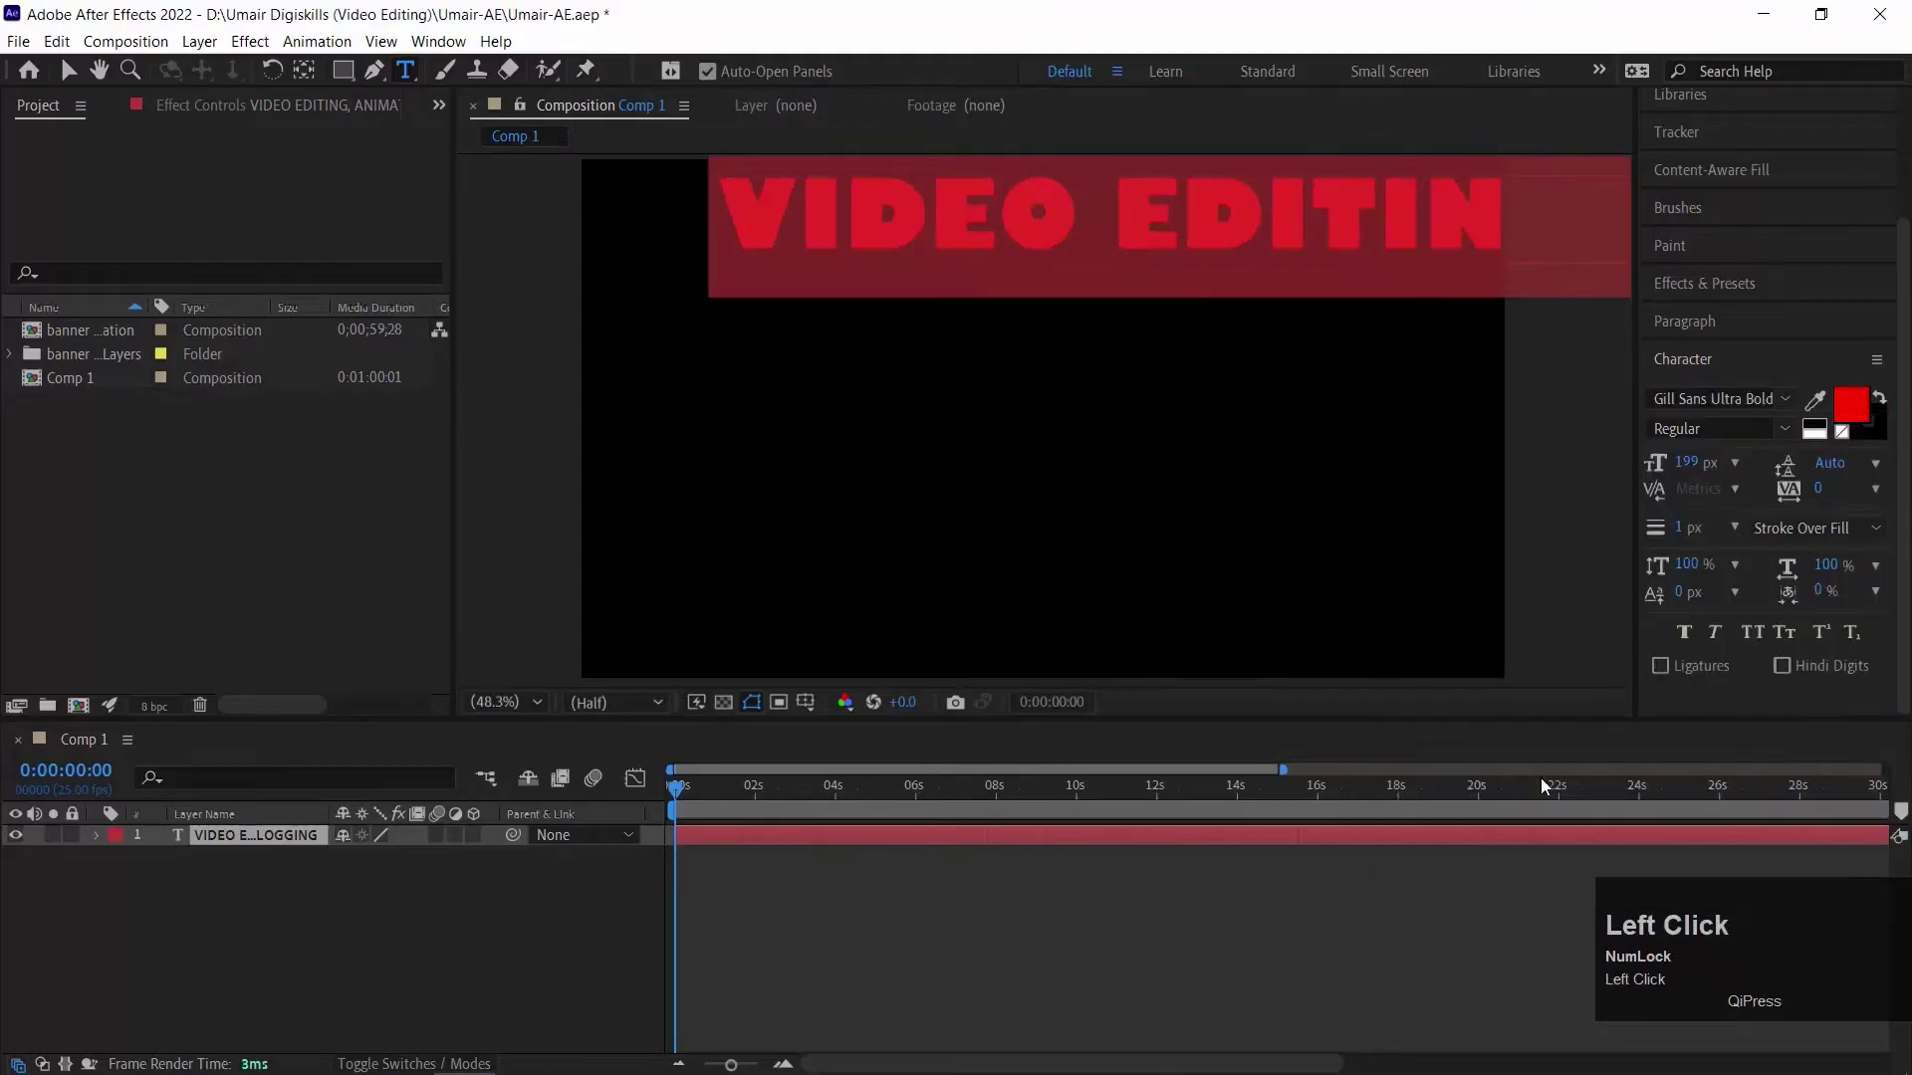
# Try the Felix Titling font in Regular style on the text and reduce its size to 83 px
pyautogui.click(1790, 403)
pyautogui.scroll(3, 1560, 576)
pyautogui.click(1560, 582)
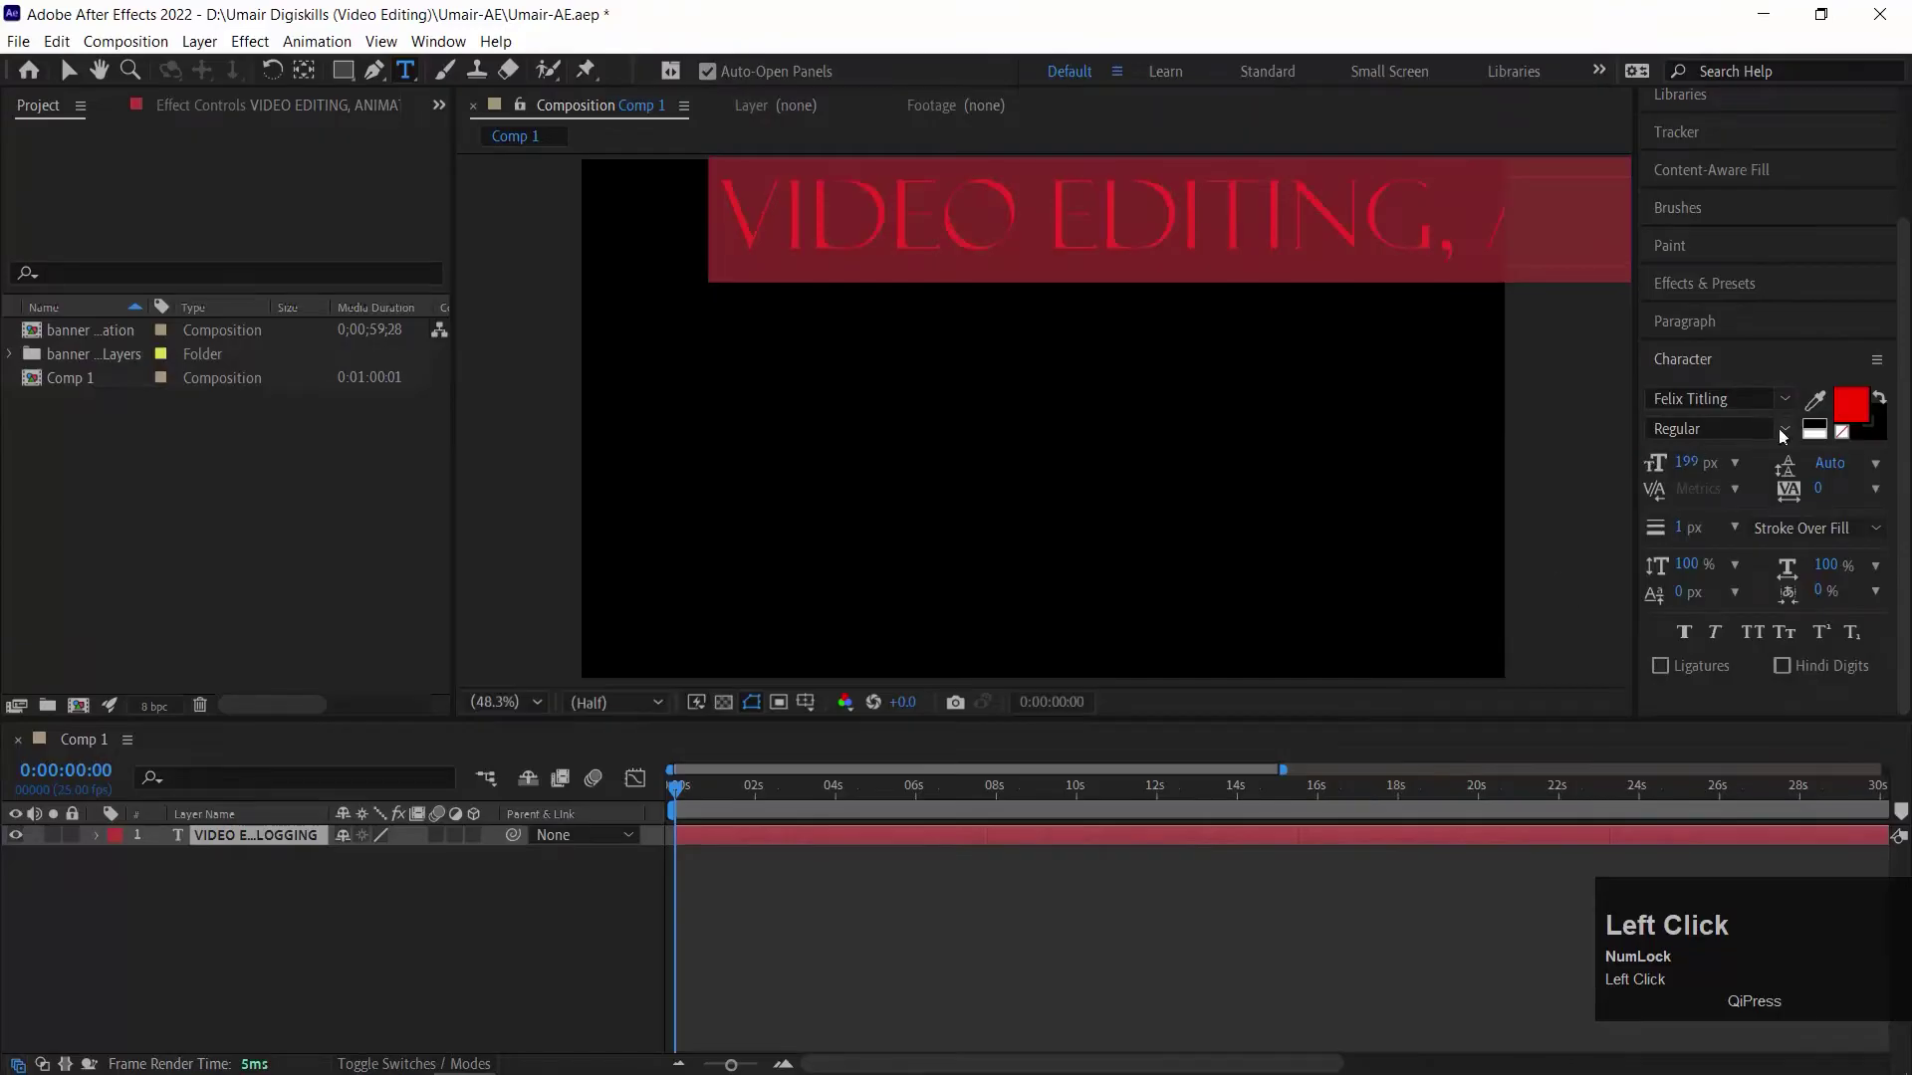
pyautogui.click(1780, 428)
pyautogui.click(1720, 460)
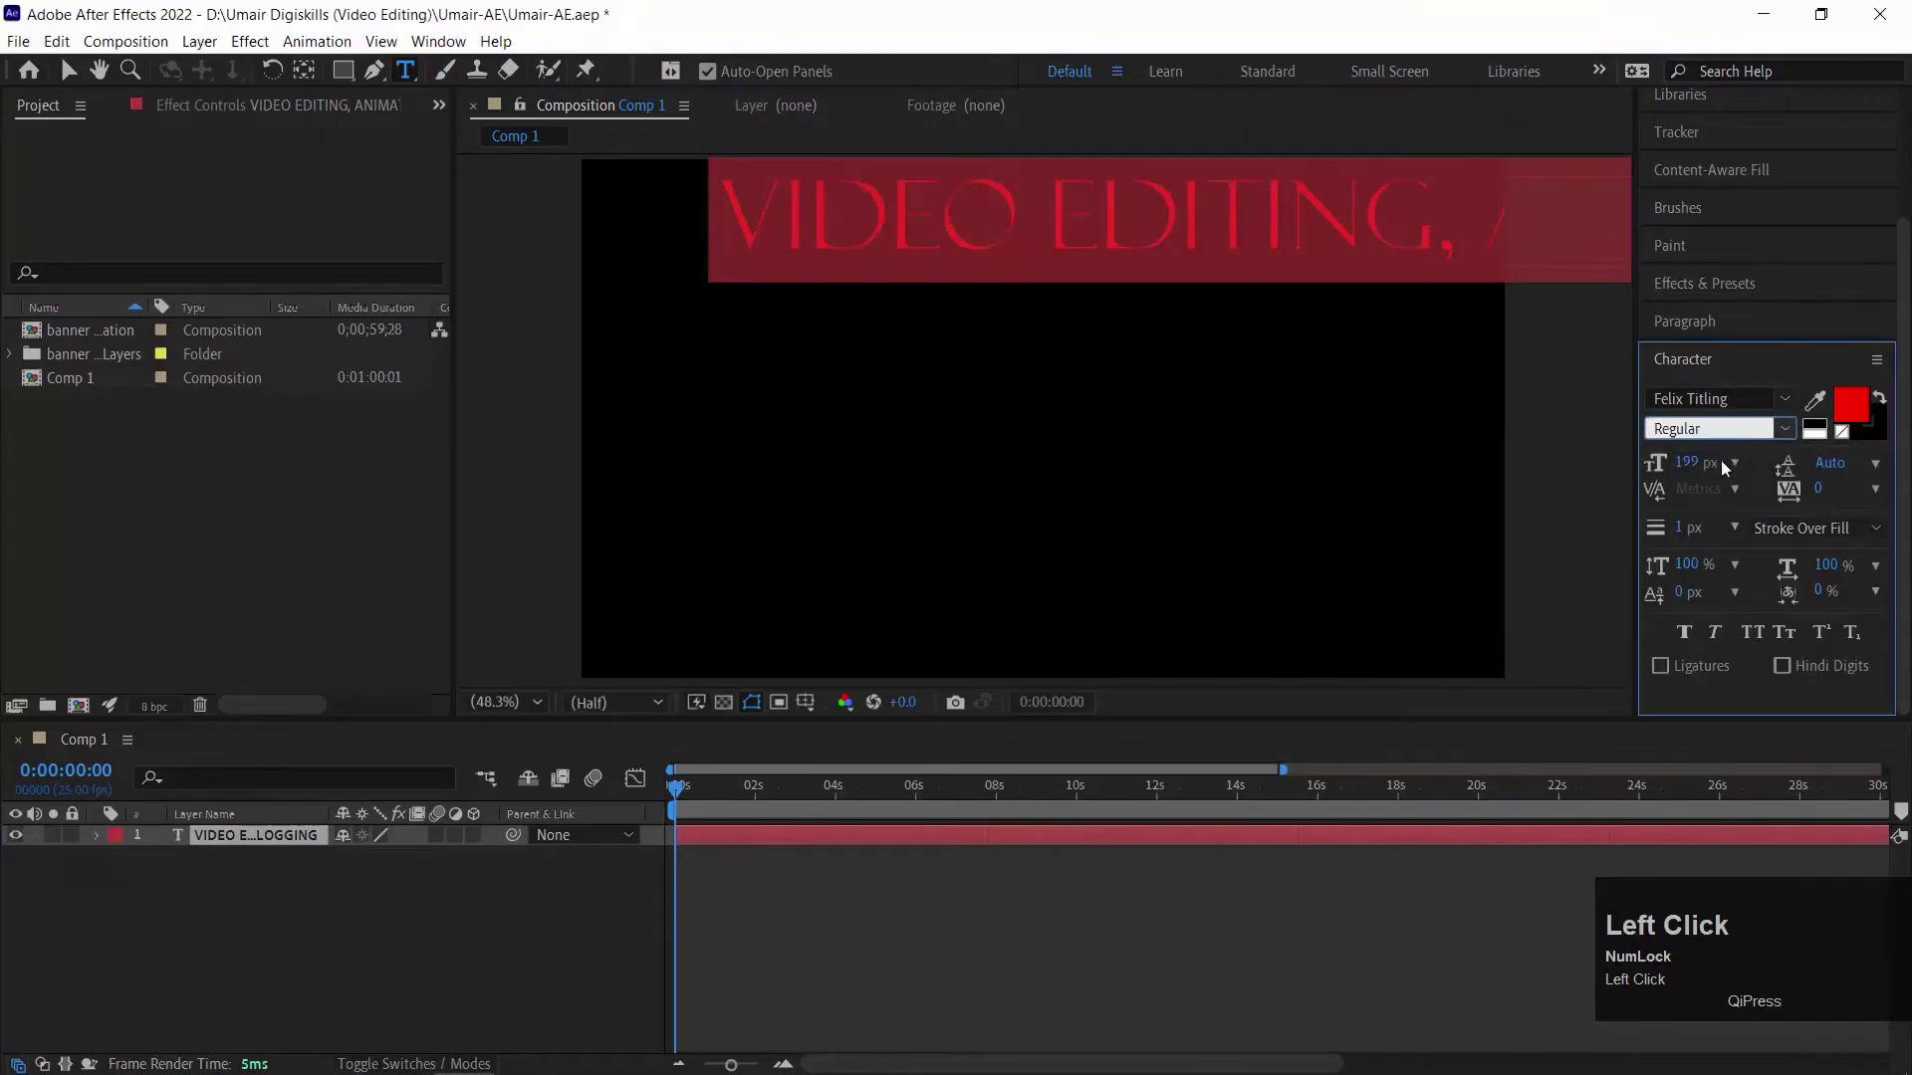
pyautogui.moveTo(1686, 462); pyautogui.dragTo(1725, 382)
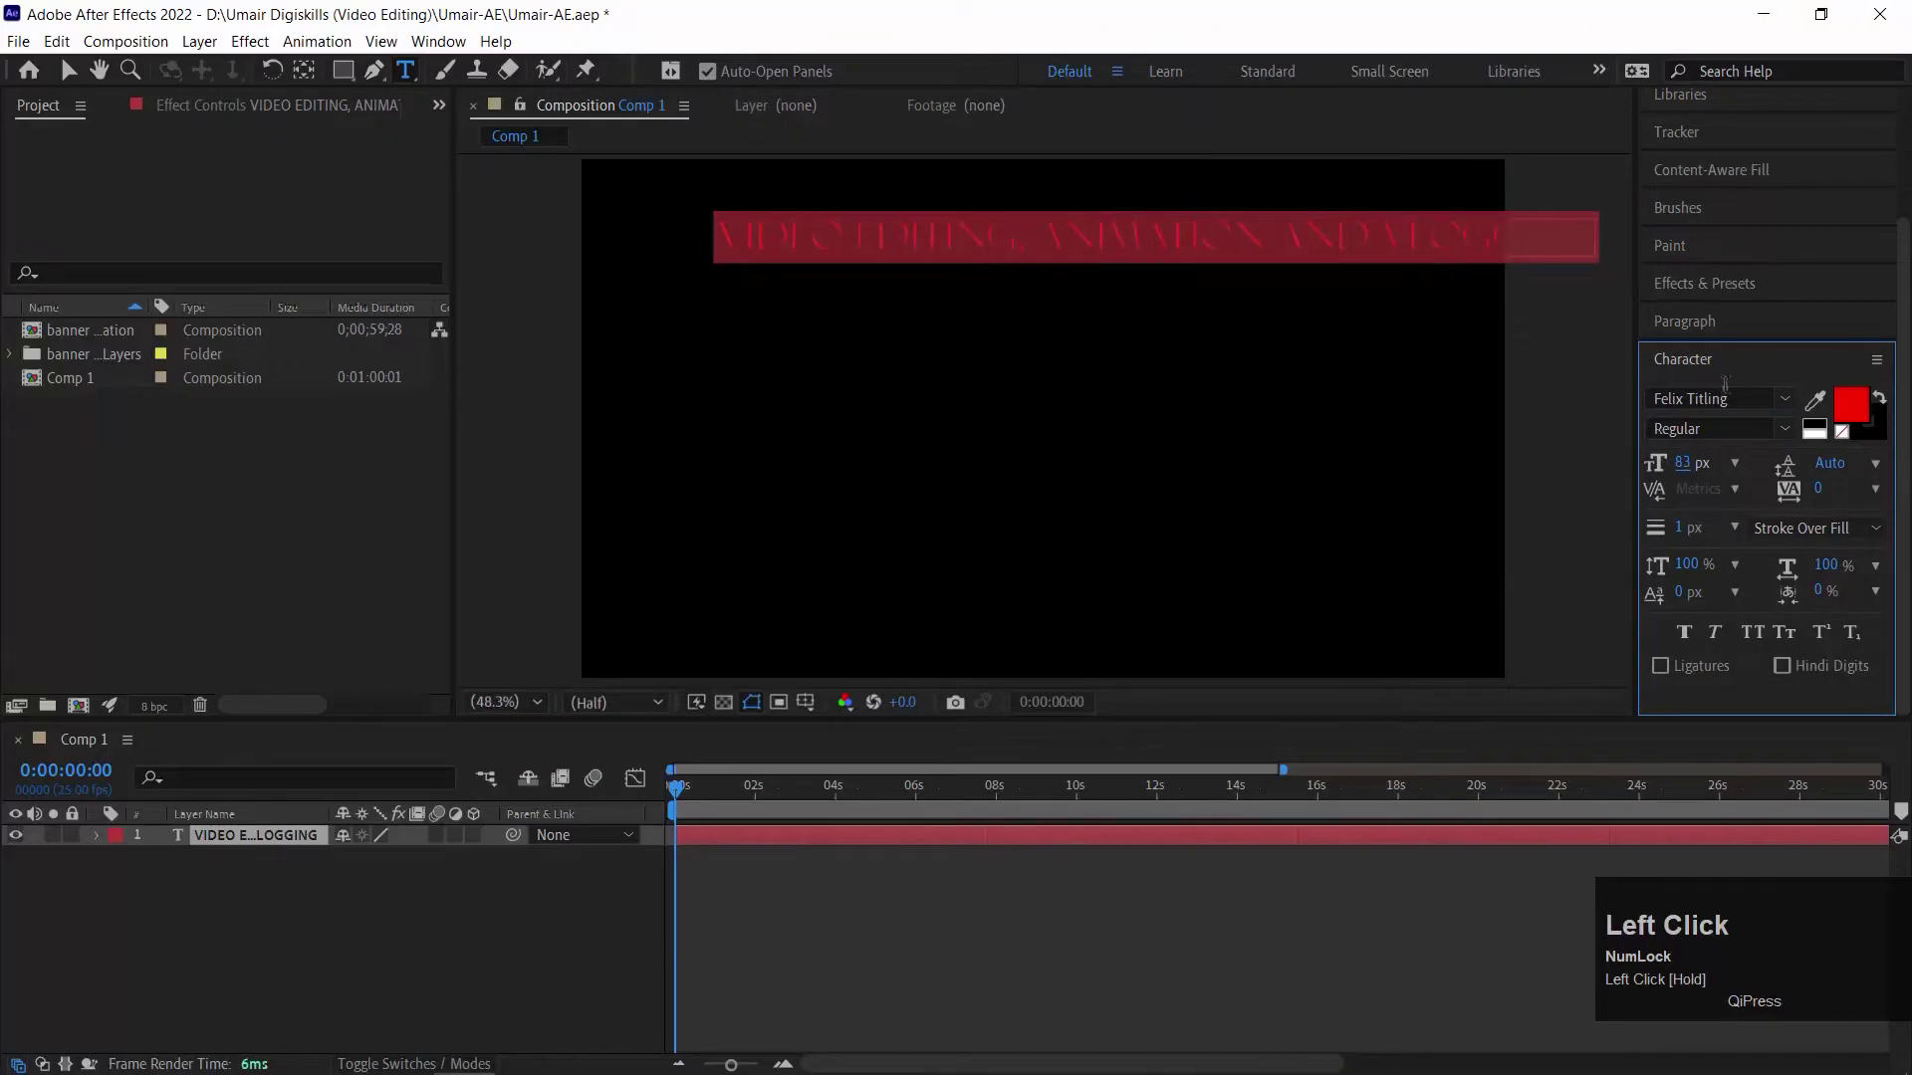
# Find the Montserrat font by name and apply it to the selected text
pyautogui.click(1782, 397)
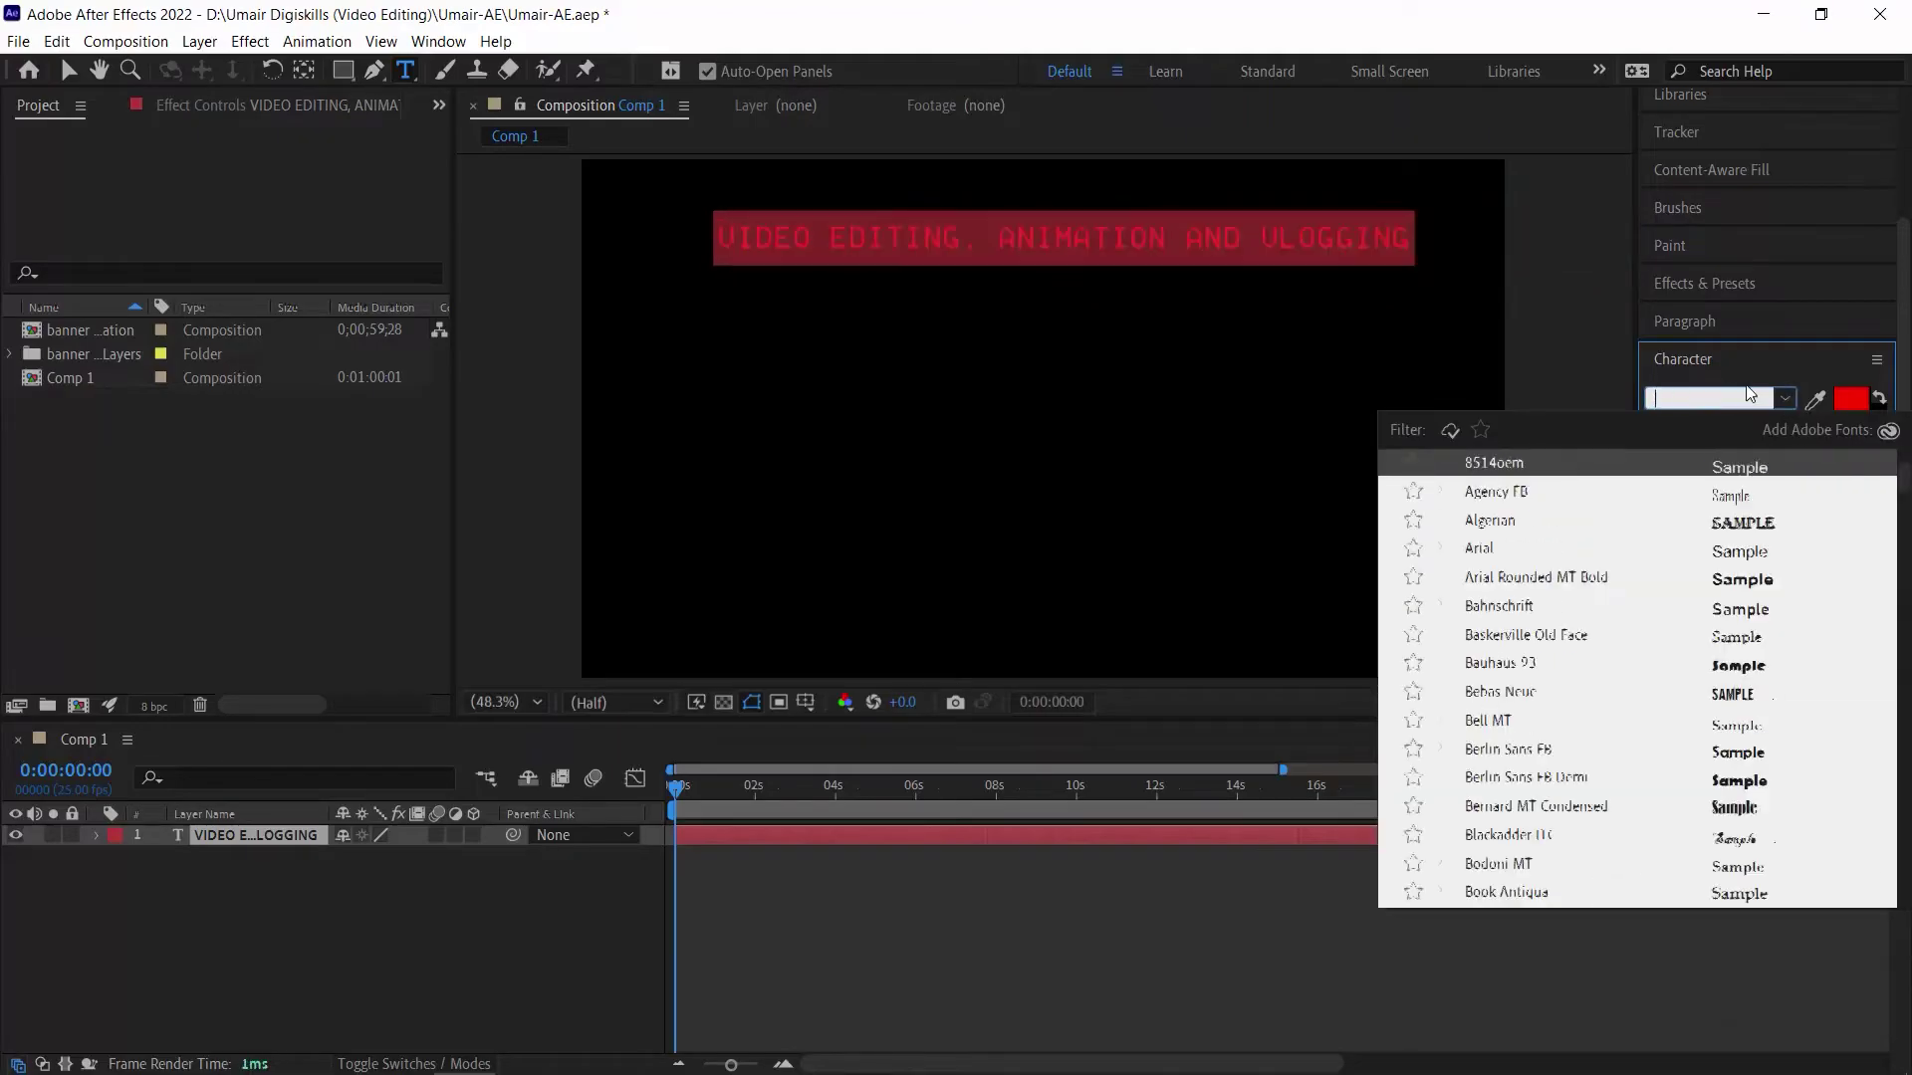
pyautogui.click(1712, 398)
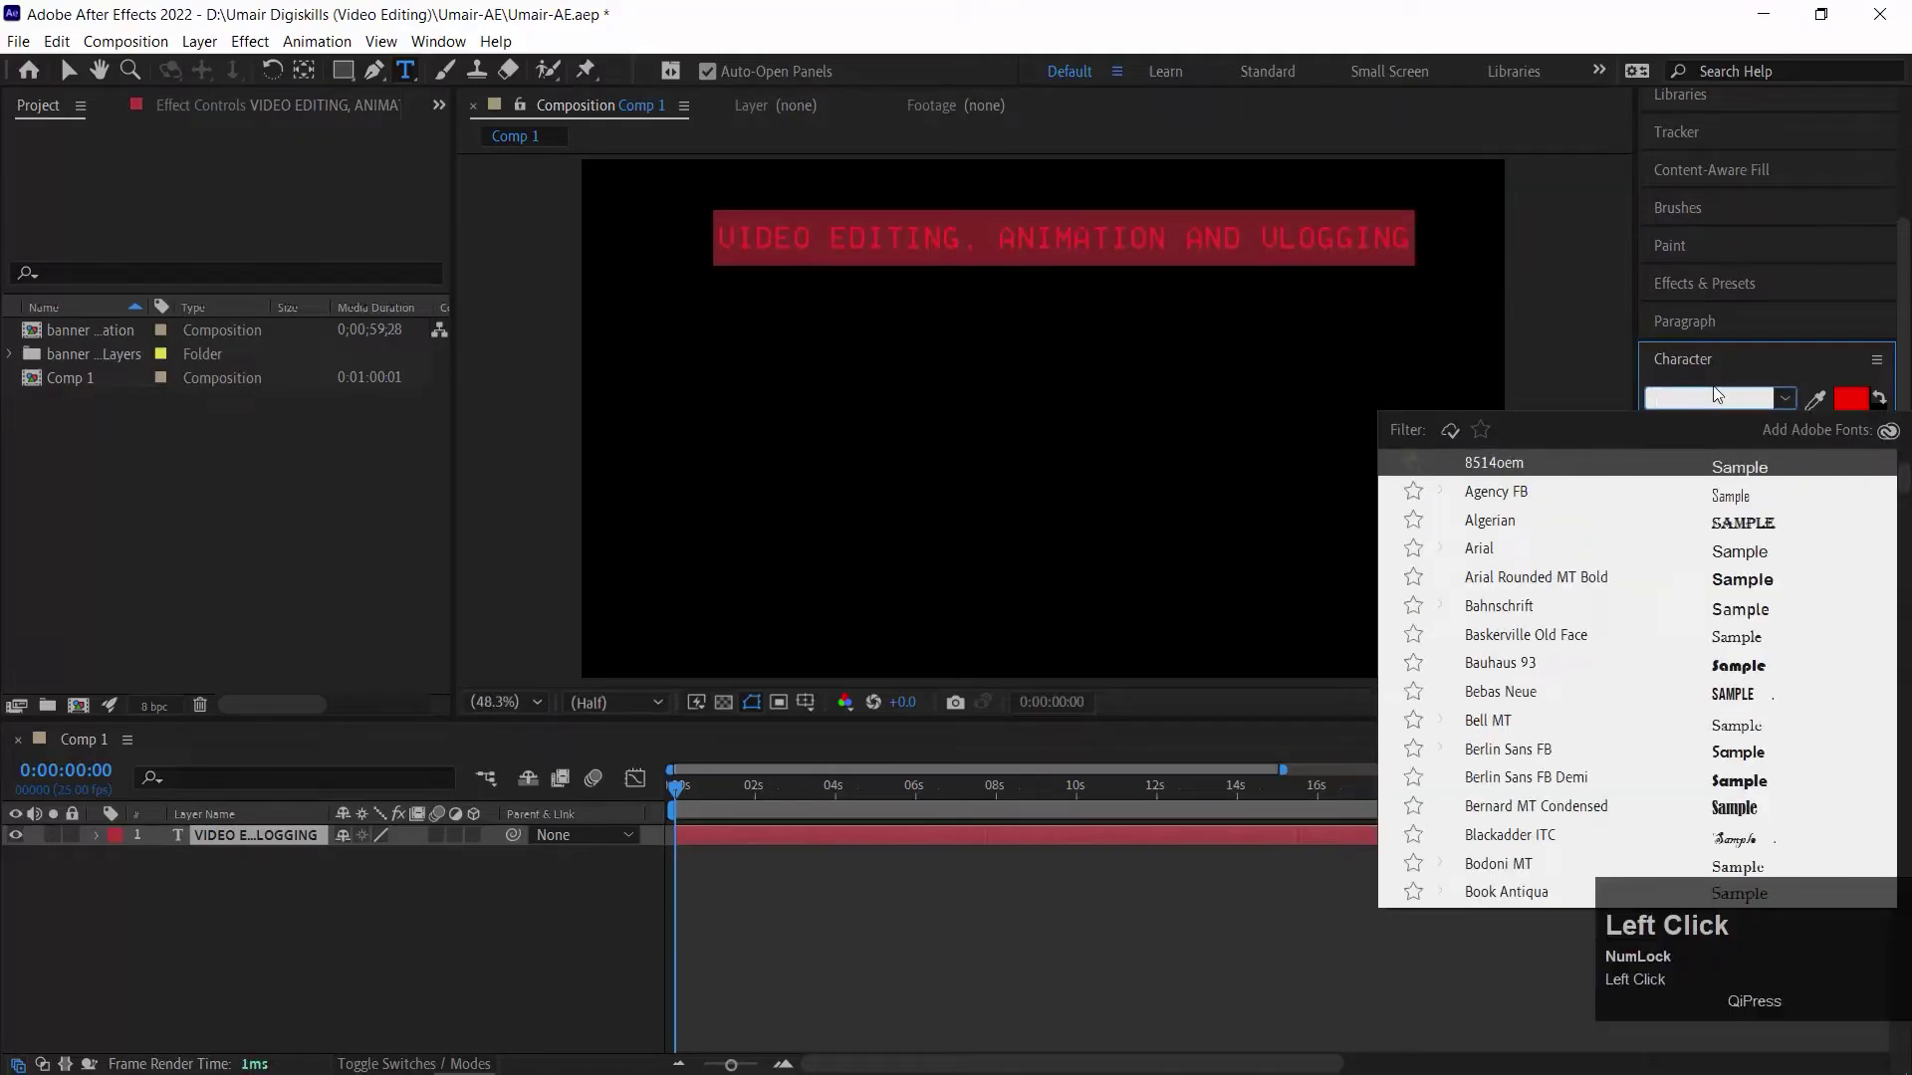
pyautogui.write('montr')
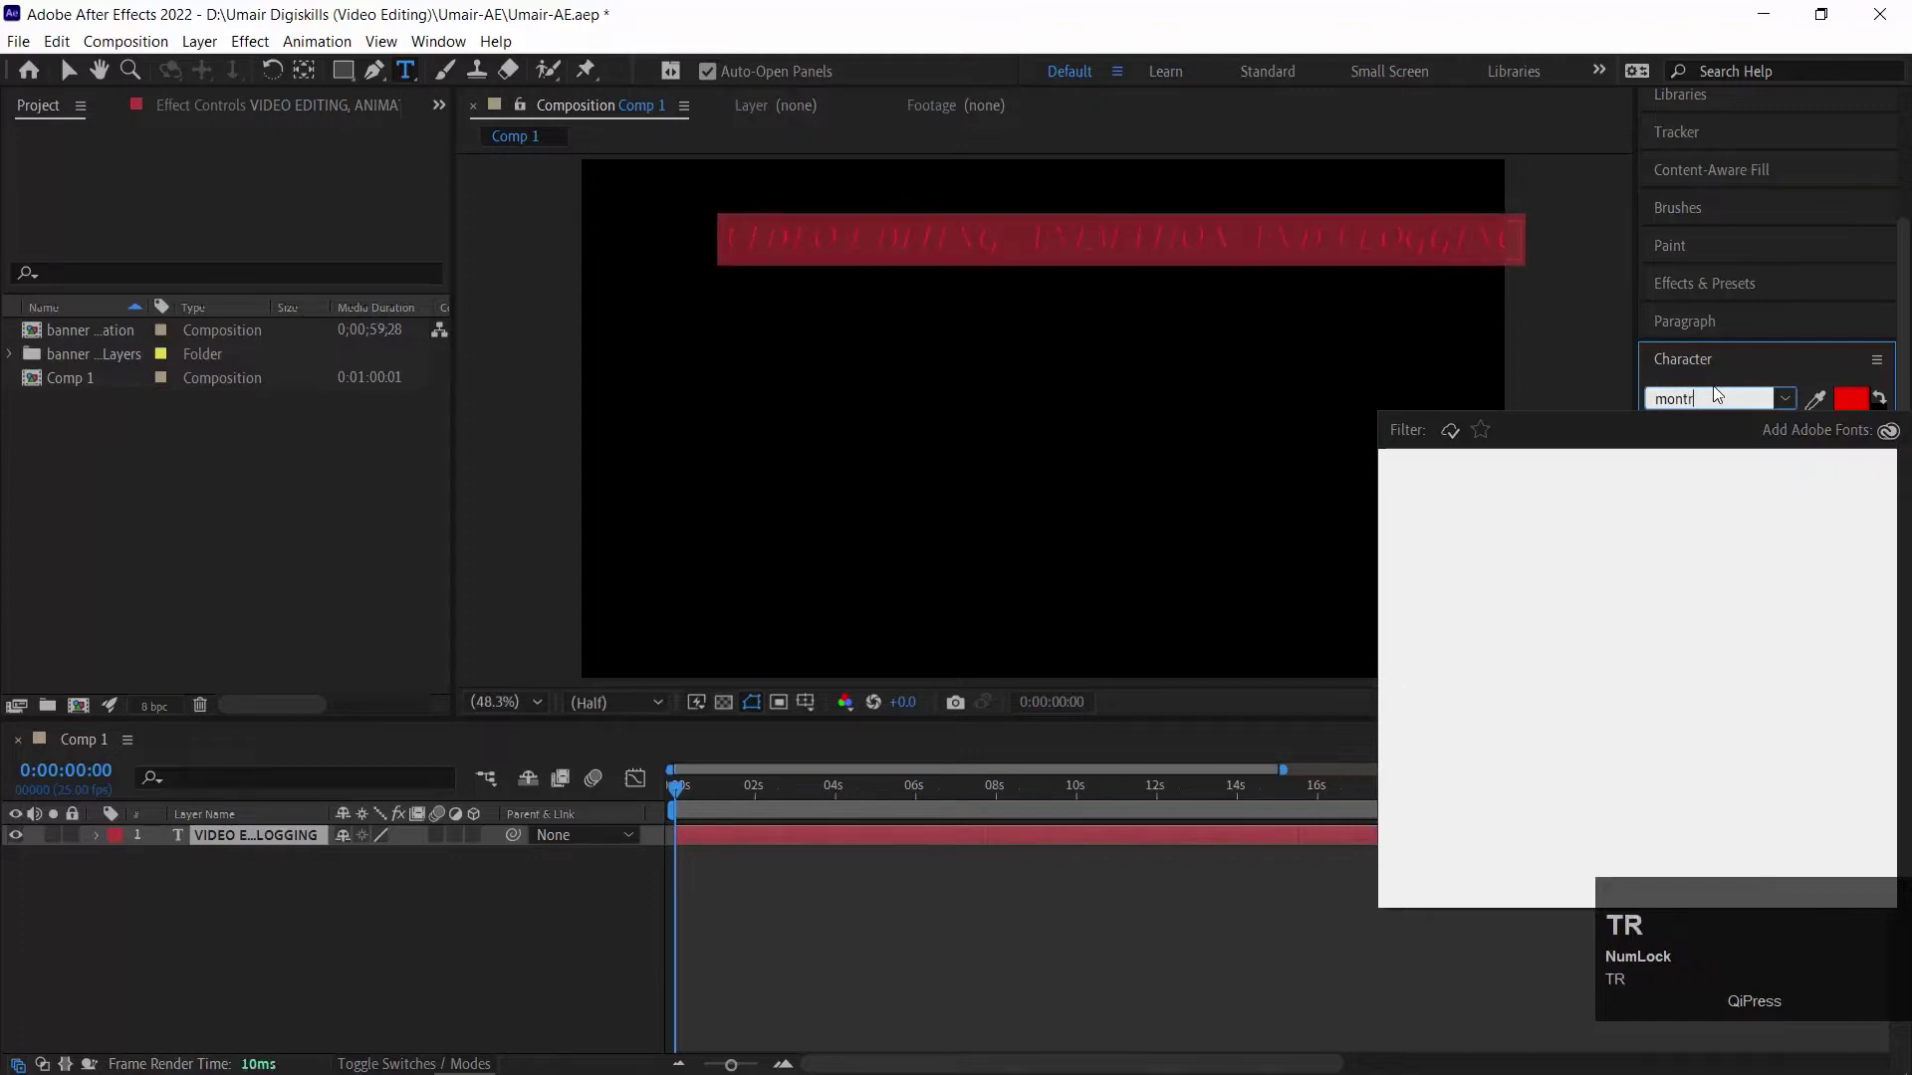
pyautogui.press('BackSpace')
pyautogui.click(1526, 466)
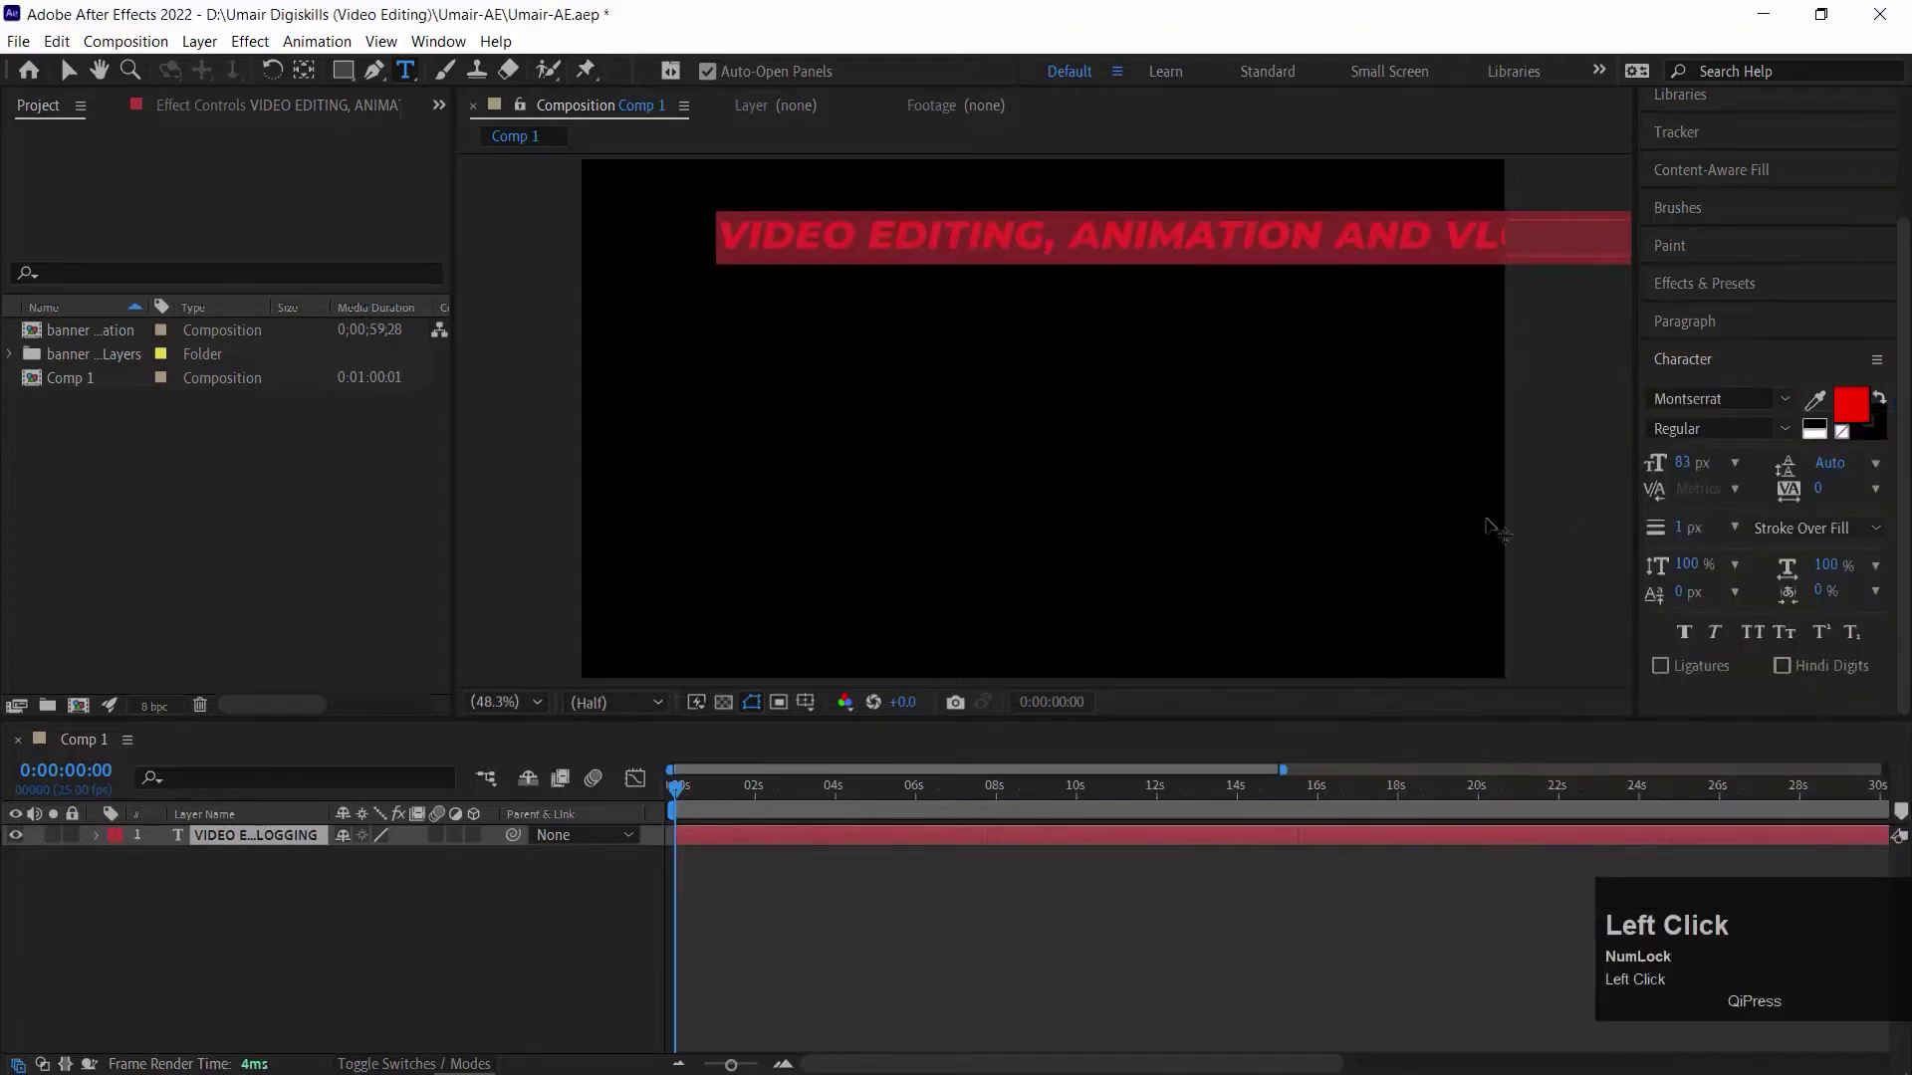
# Set the text's font style to Black Italic and its size to 77 px
pyautogui.click(1786, 430)
pyautogui.scroll(-5, 1786, 424)
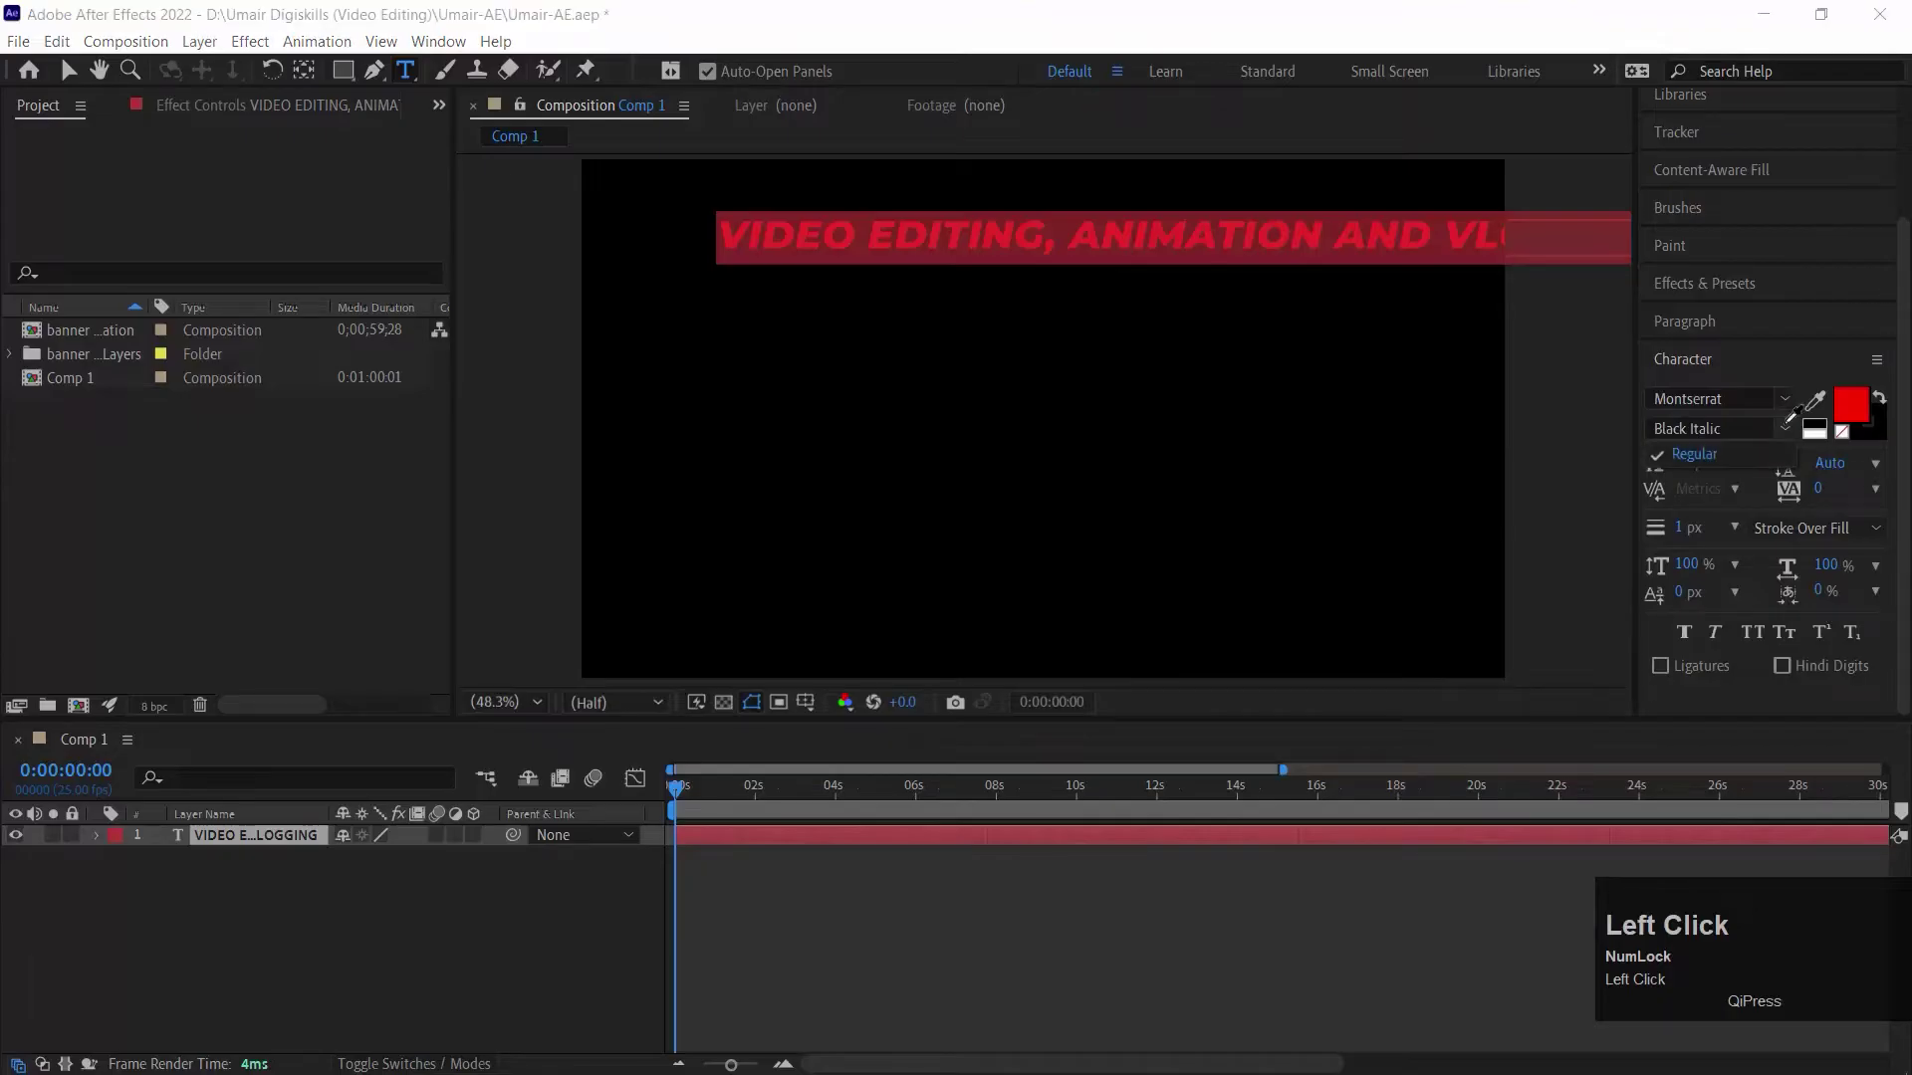
pyautogui.click(1787, 424)
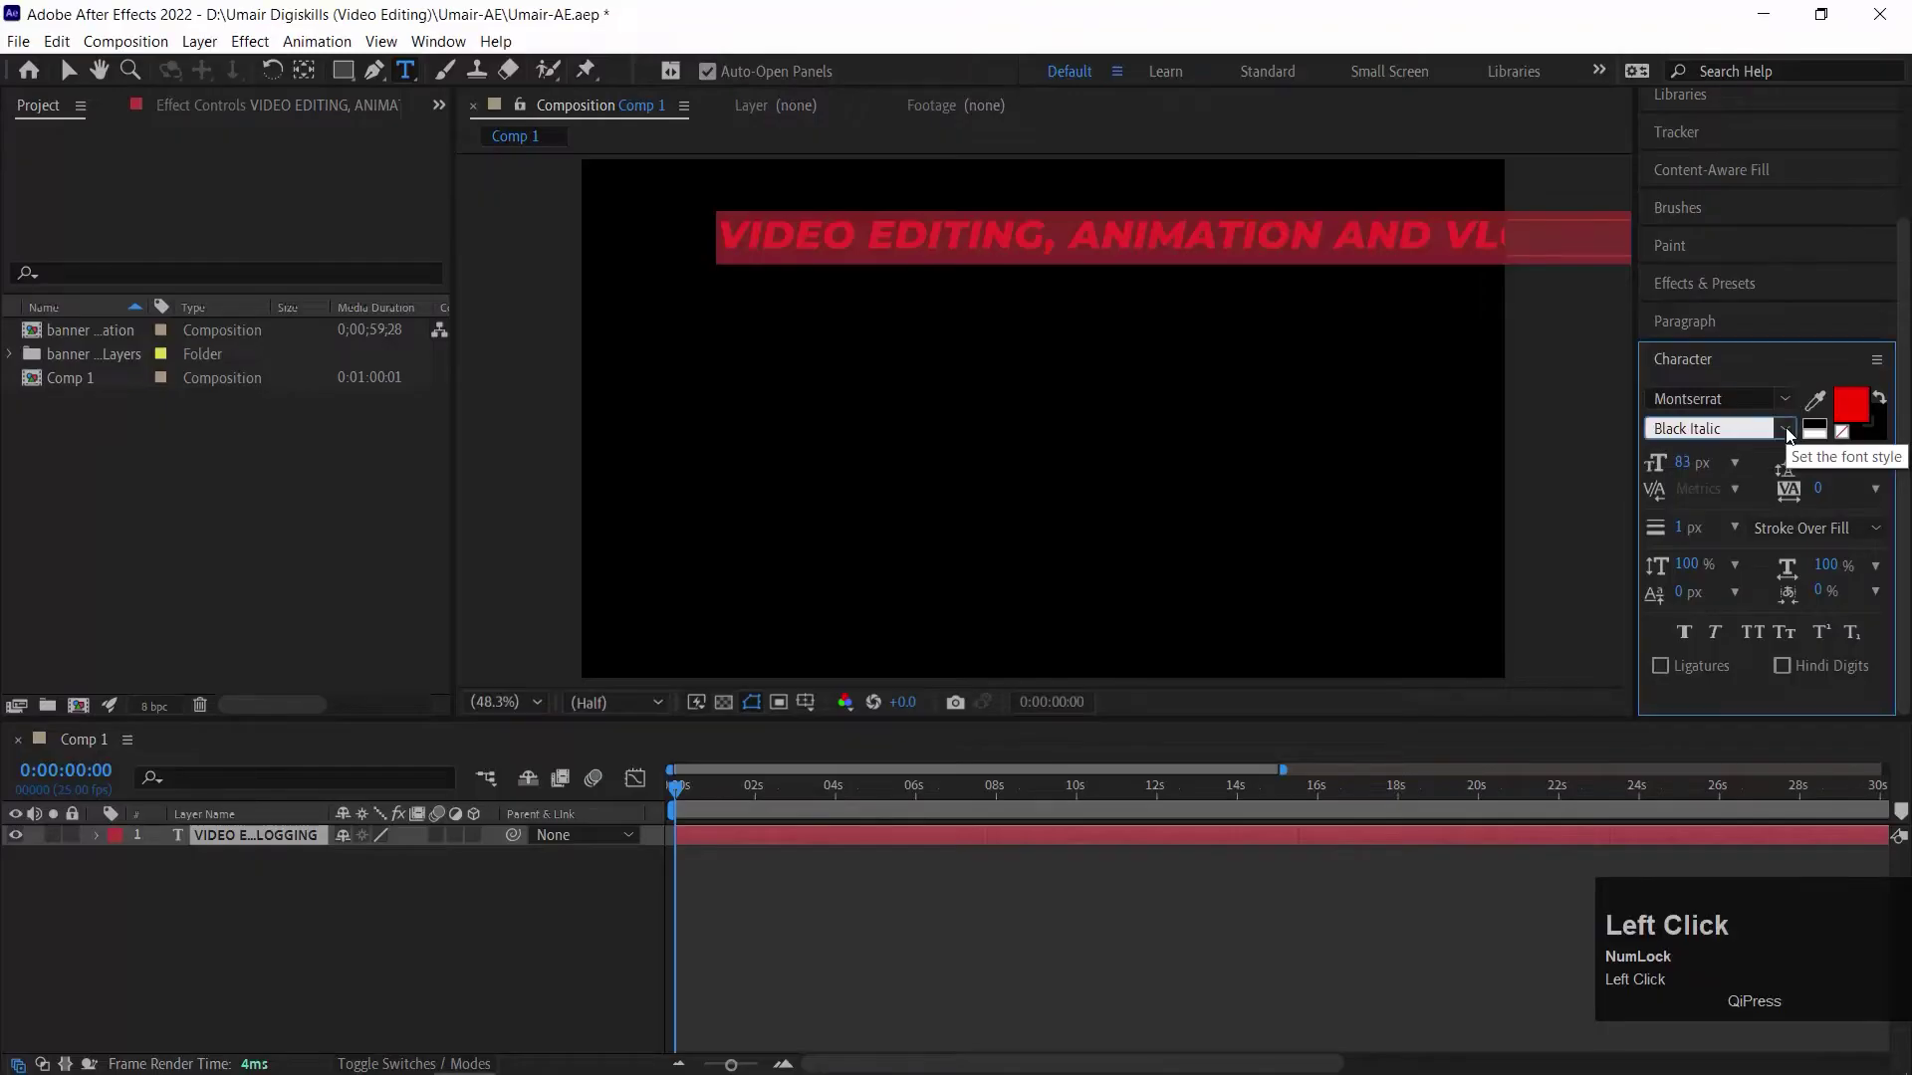
pyautogui.moveTo(1709, 467); pyautogui.dragTo(1284, 385)
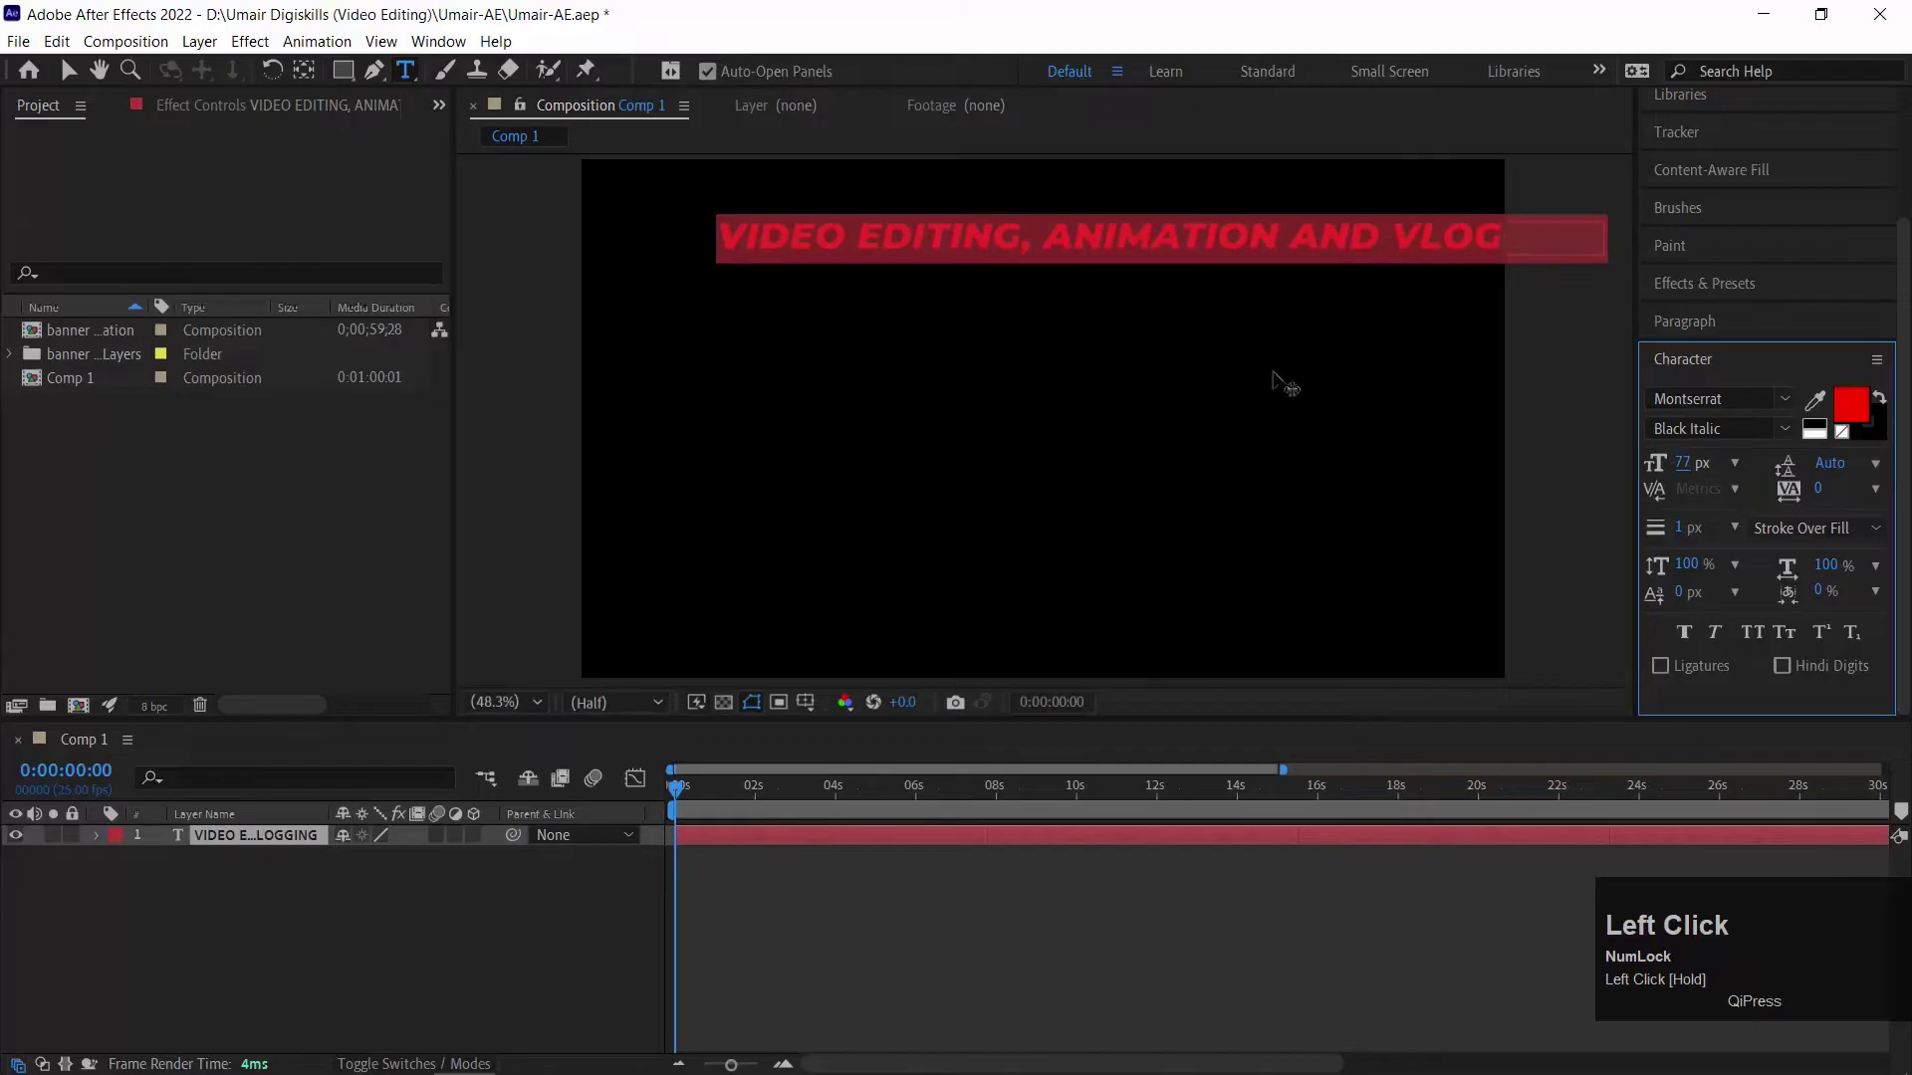
# Break the text into three lines: "VIDEO EDITING,", "ANIMATION" and "AND VLOGGING"
pyautogui.click(1033, 242)
pyautogui.press('Right')
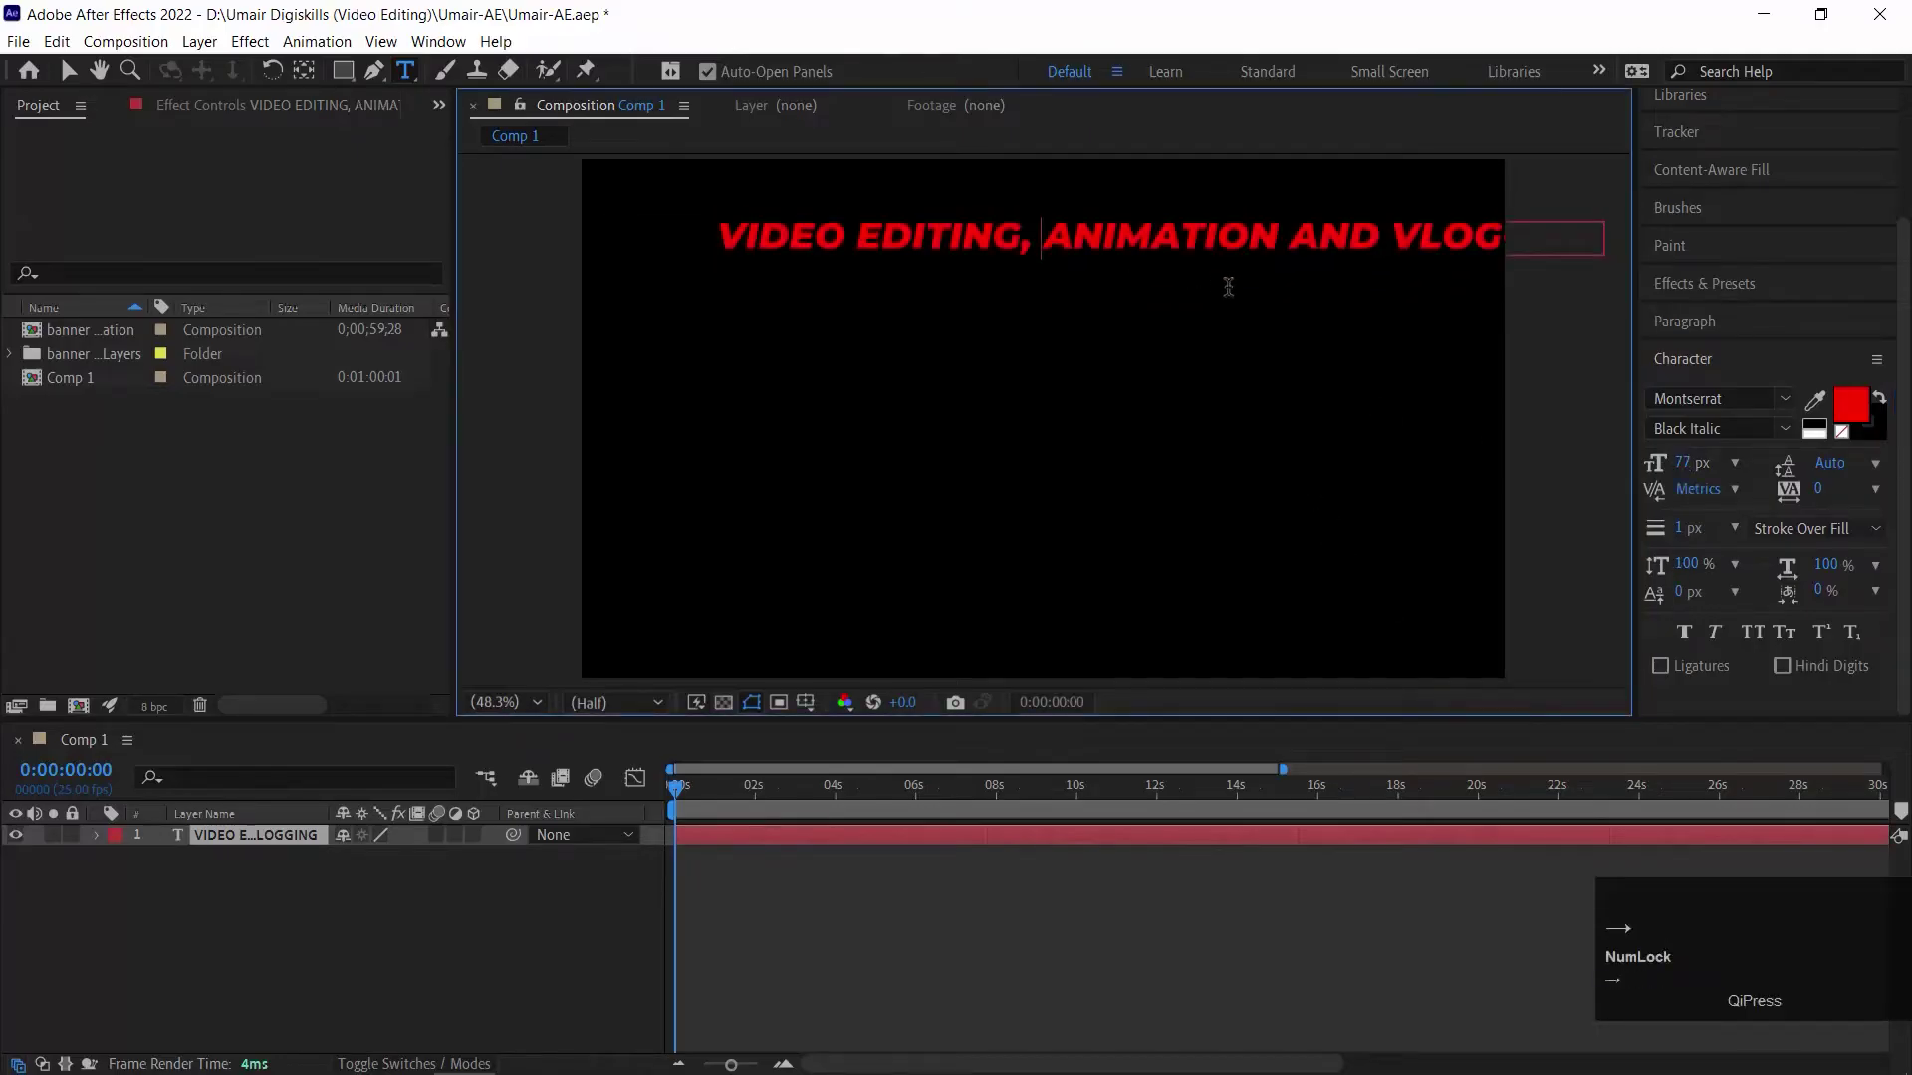
pyautogui.press('Return')
pyautogui.click(982, 280)
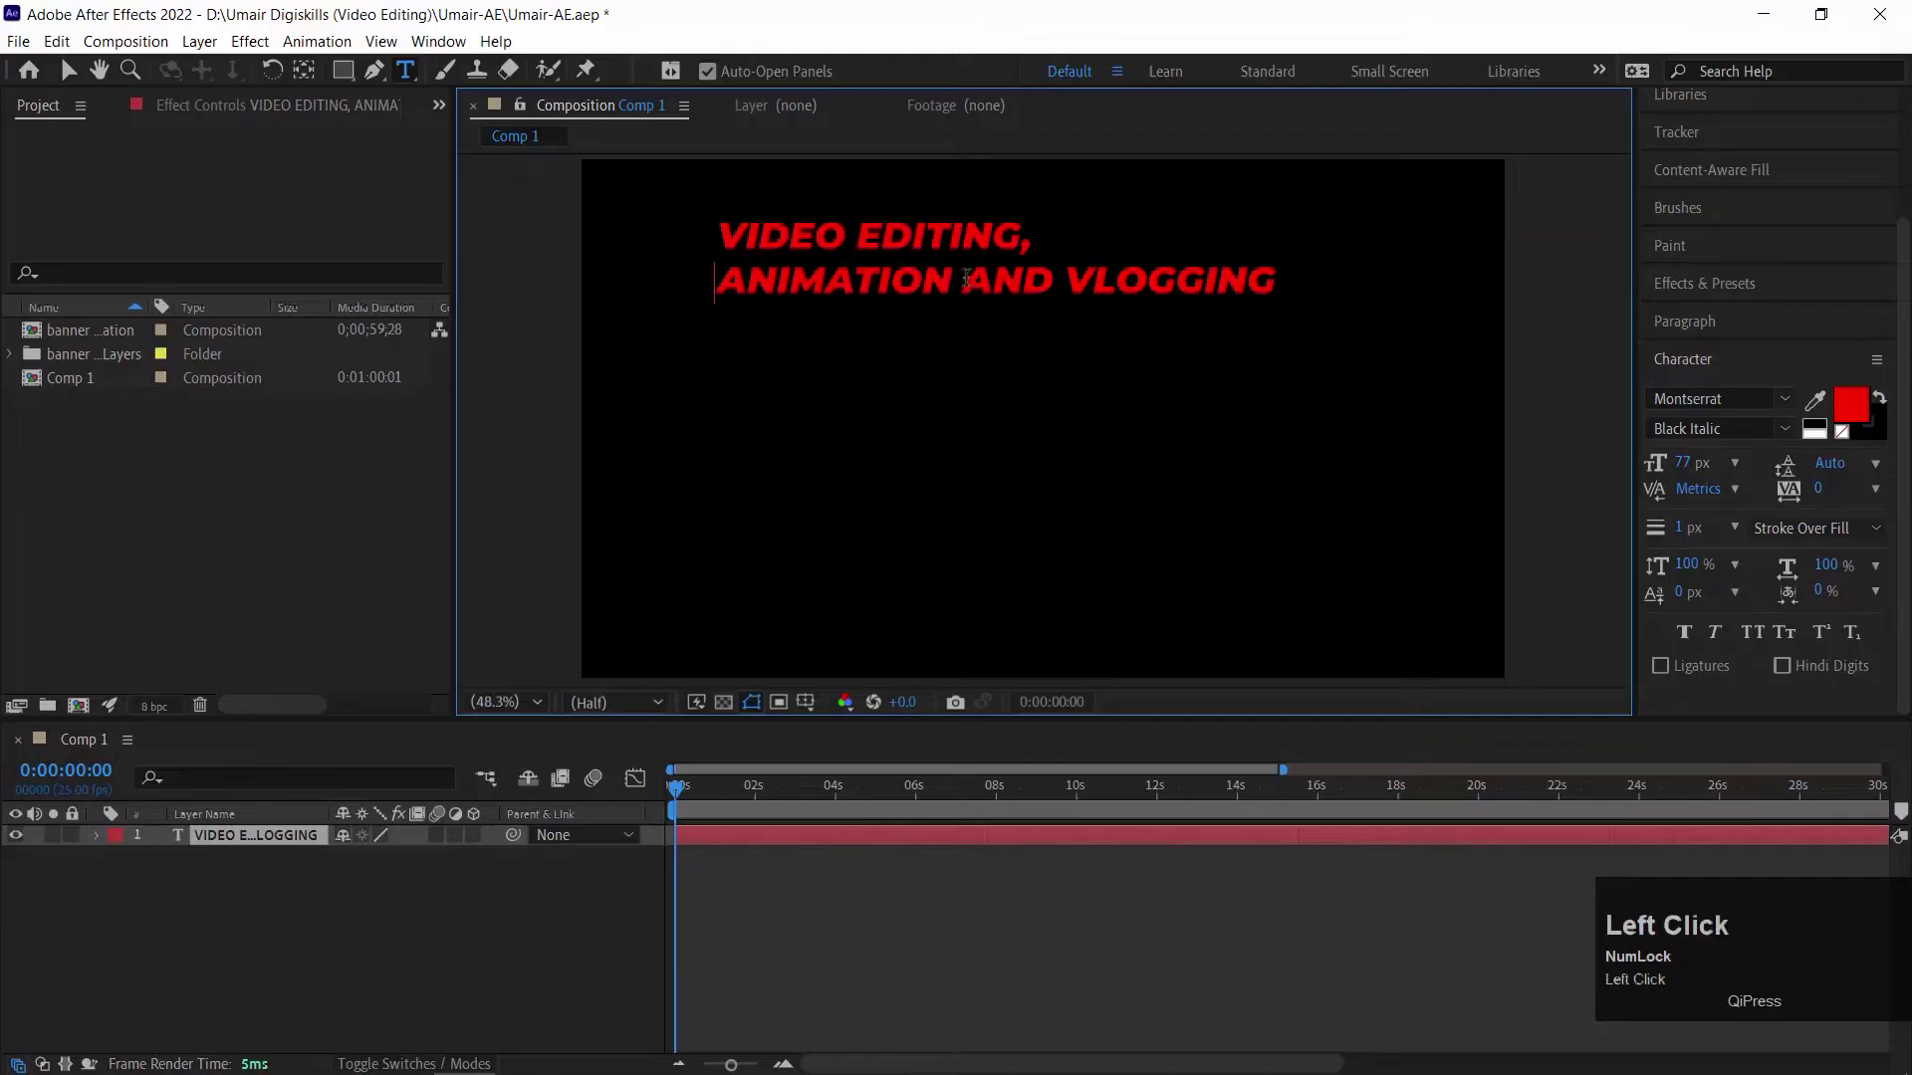
pyautogui.press('Return')
# Select all three lines of the text and set their paragraph alignment to centered
pyautogui.moveTo(1030, 326); pyautogui.dragTo(661, 235)
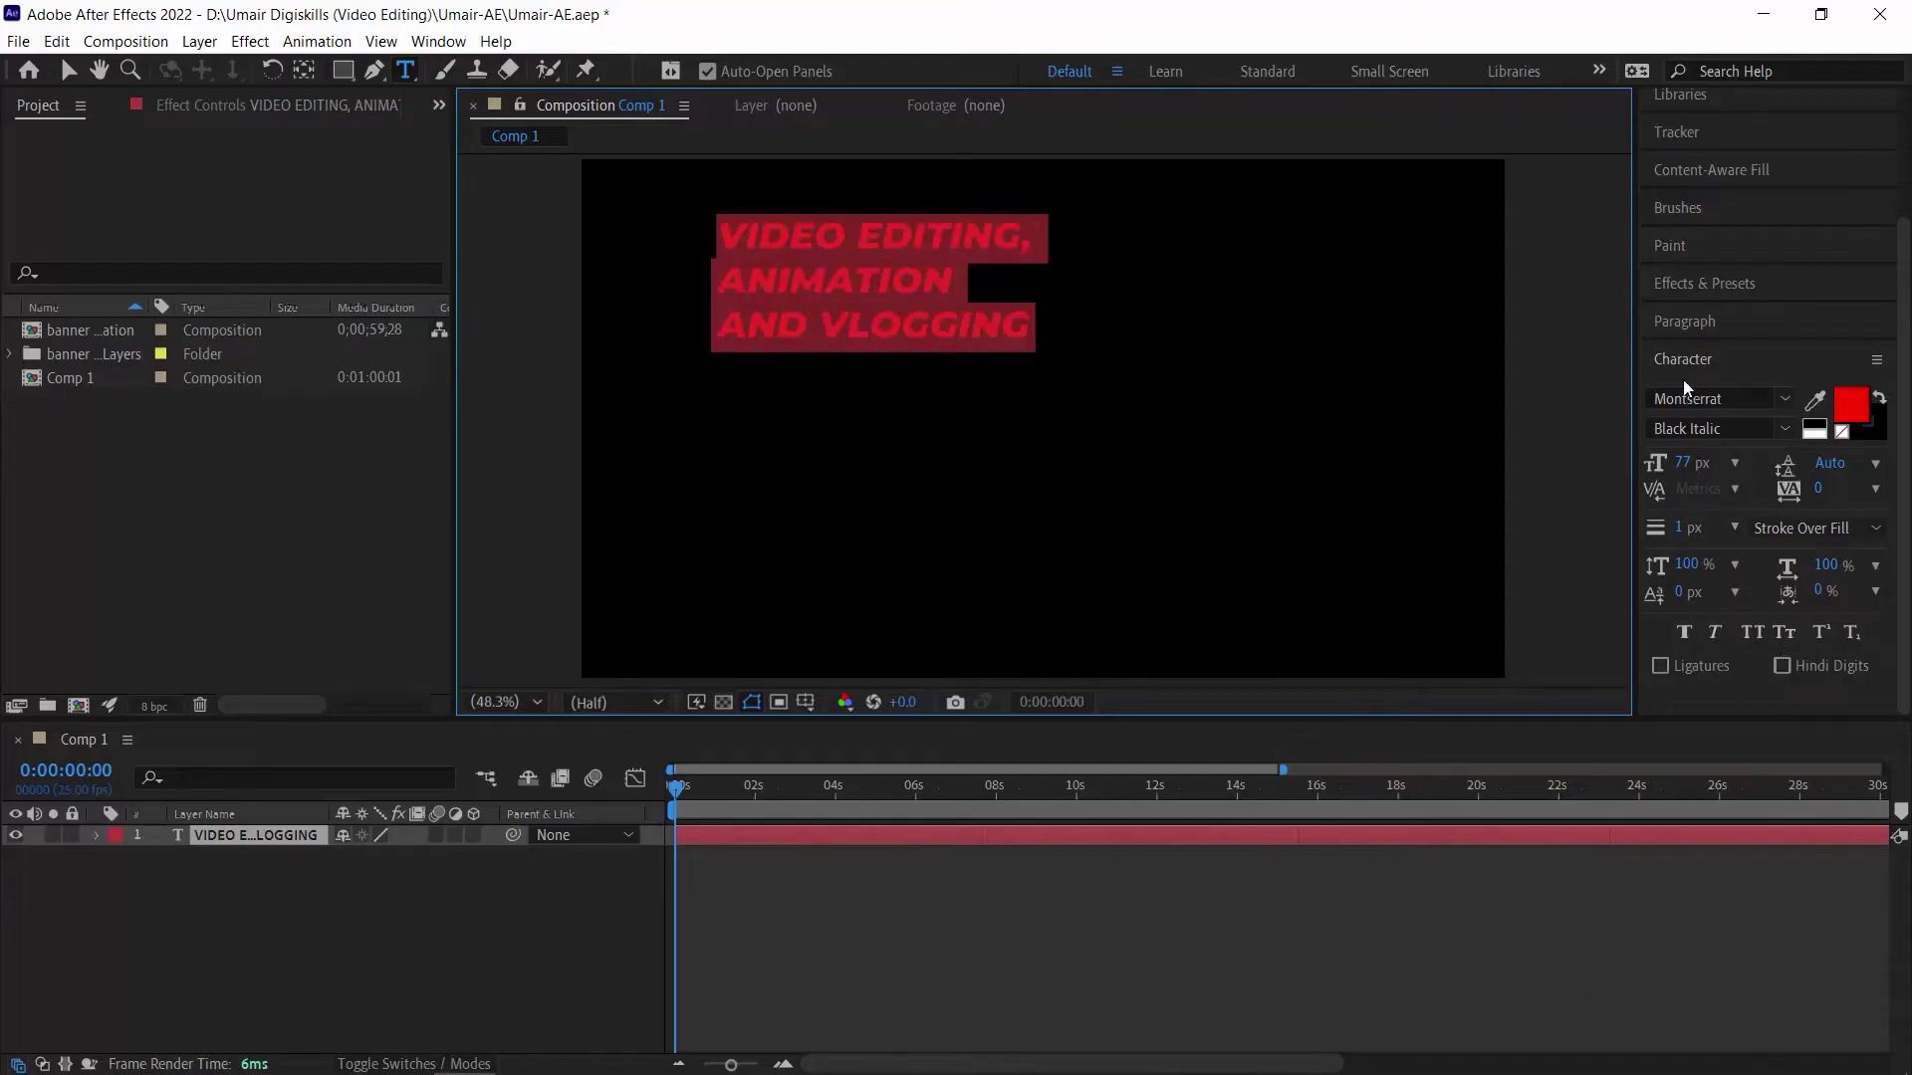
pyautogui.click(1725, 323)
pyautogui.click(1690, 519)
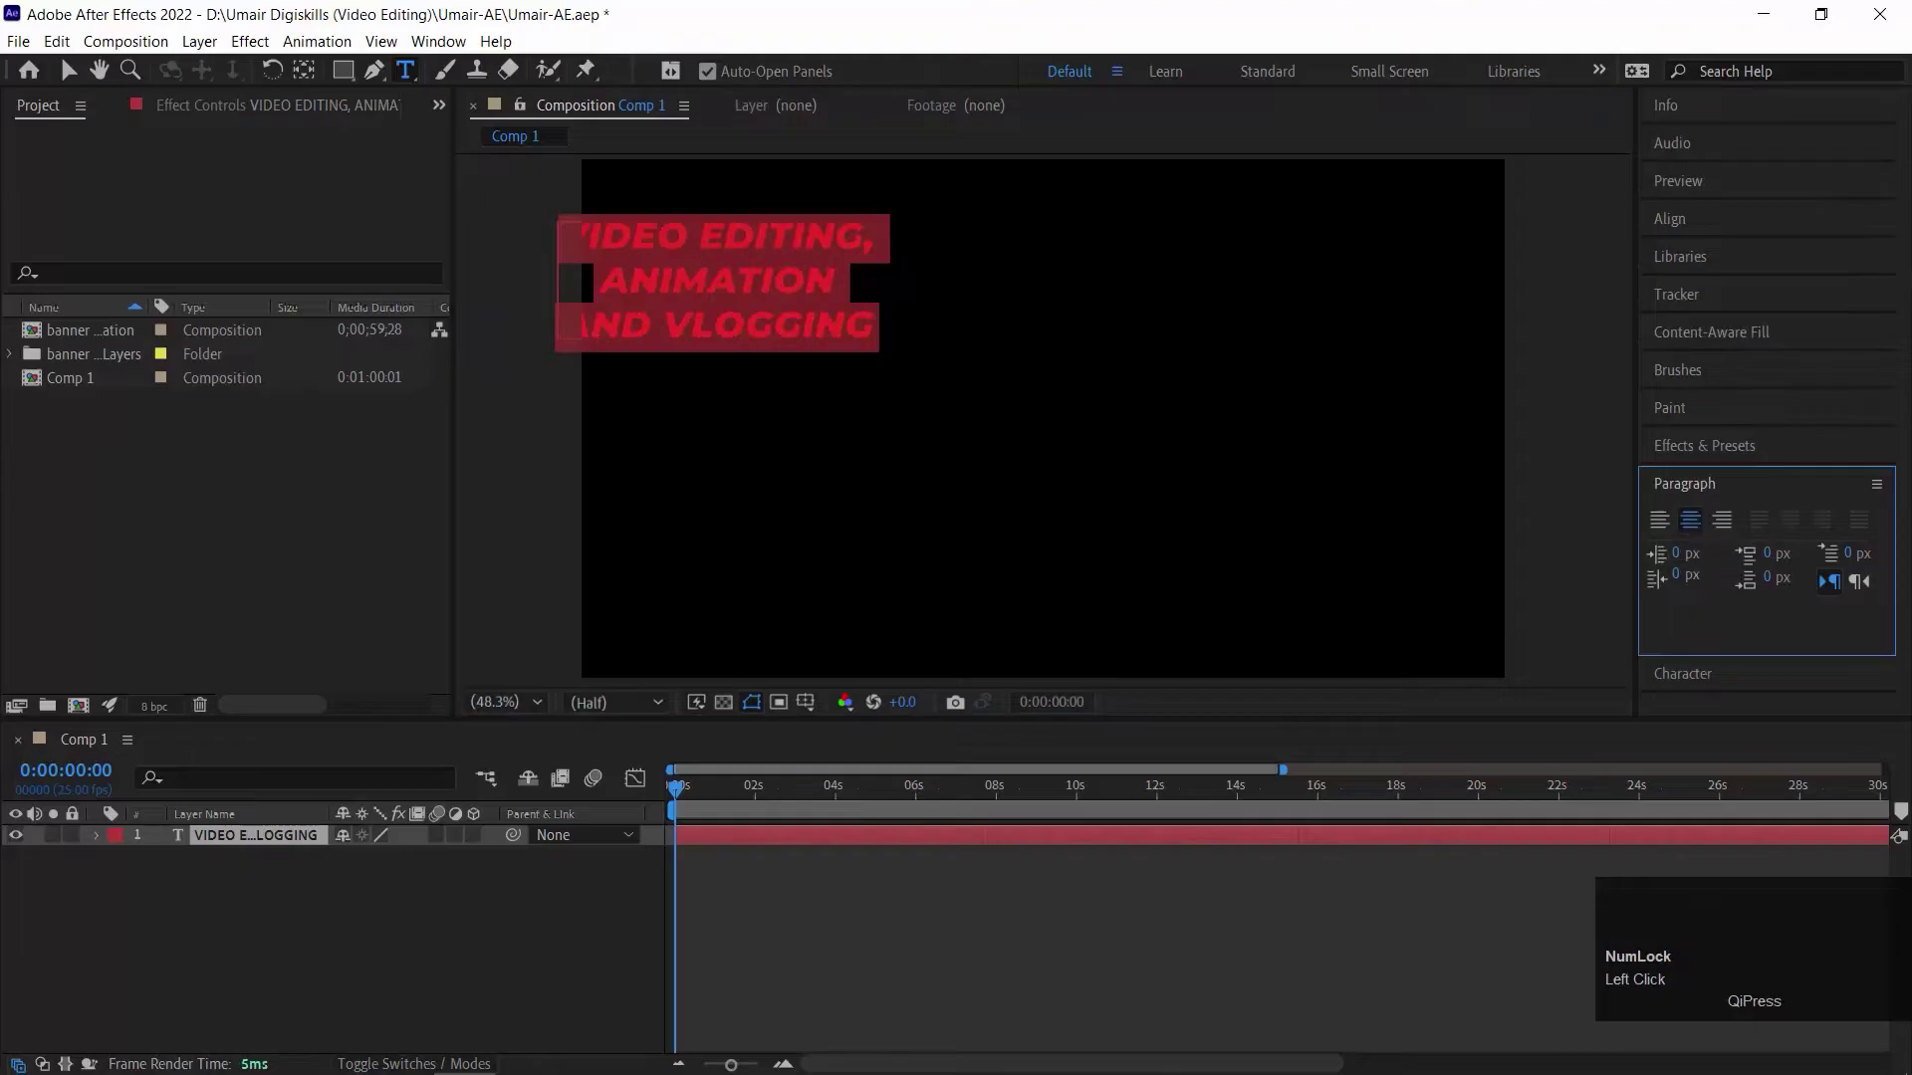
# Align the text layer to the horizontal and vertical center of the composition
pyautogui.click(1690, 221)
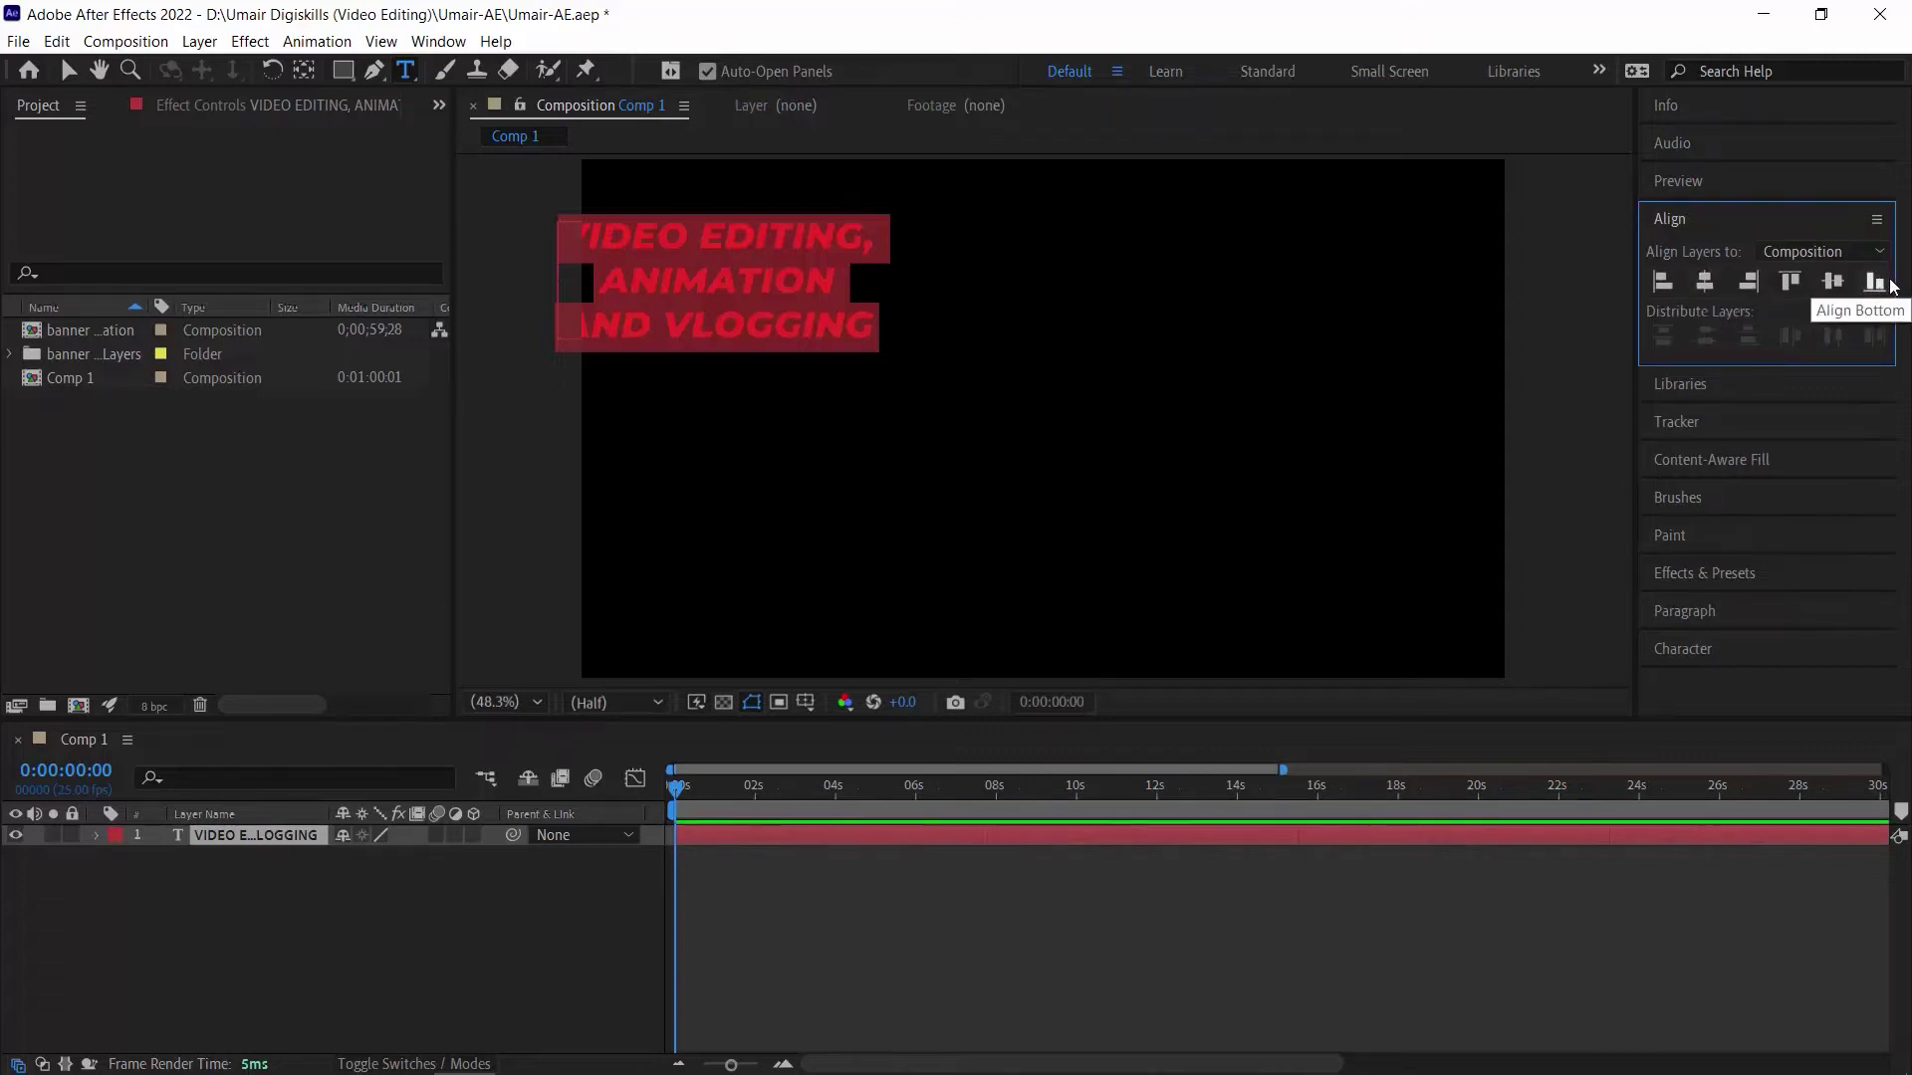
pyautogui.click(1719, 285)
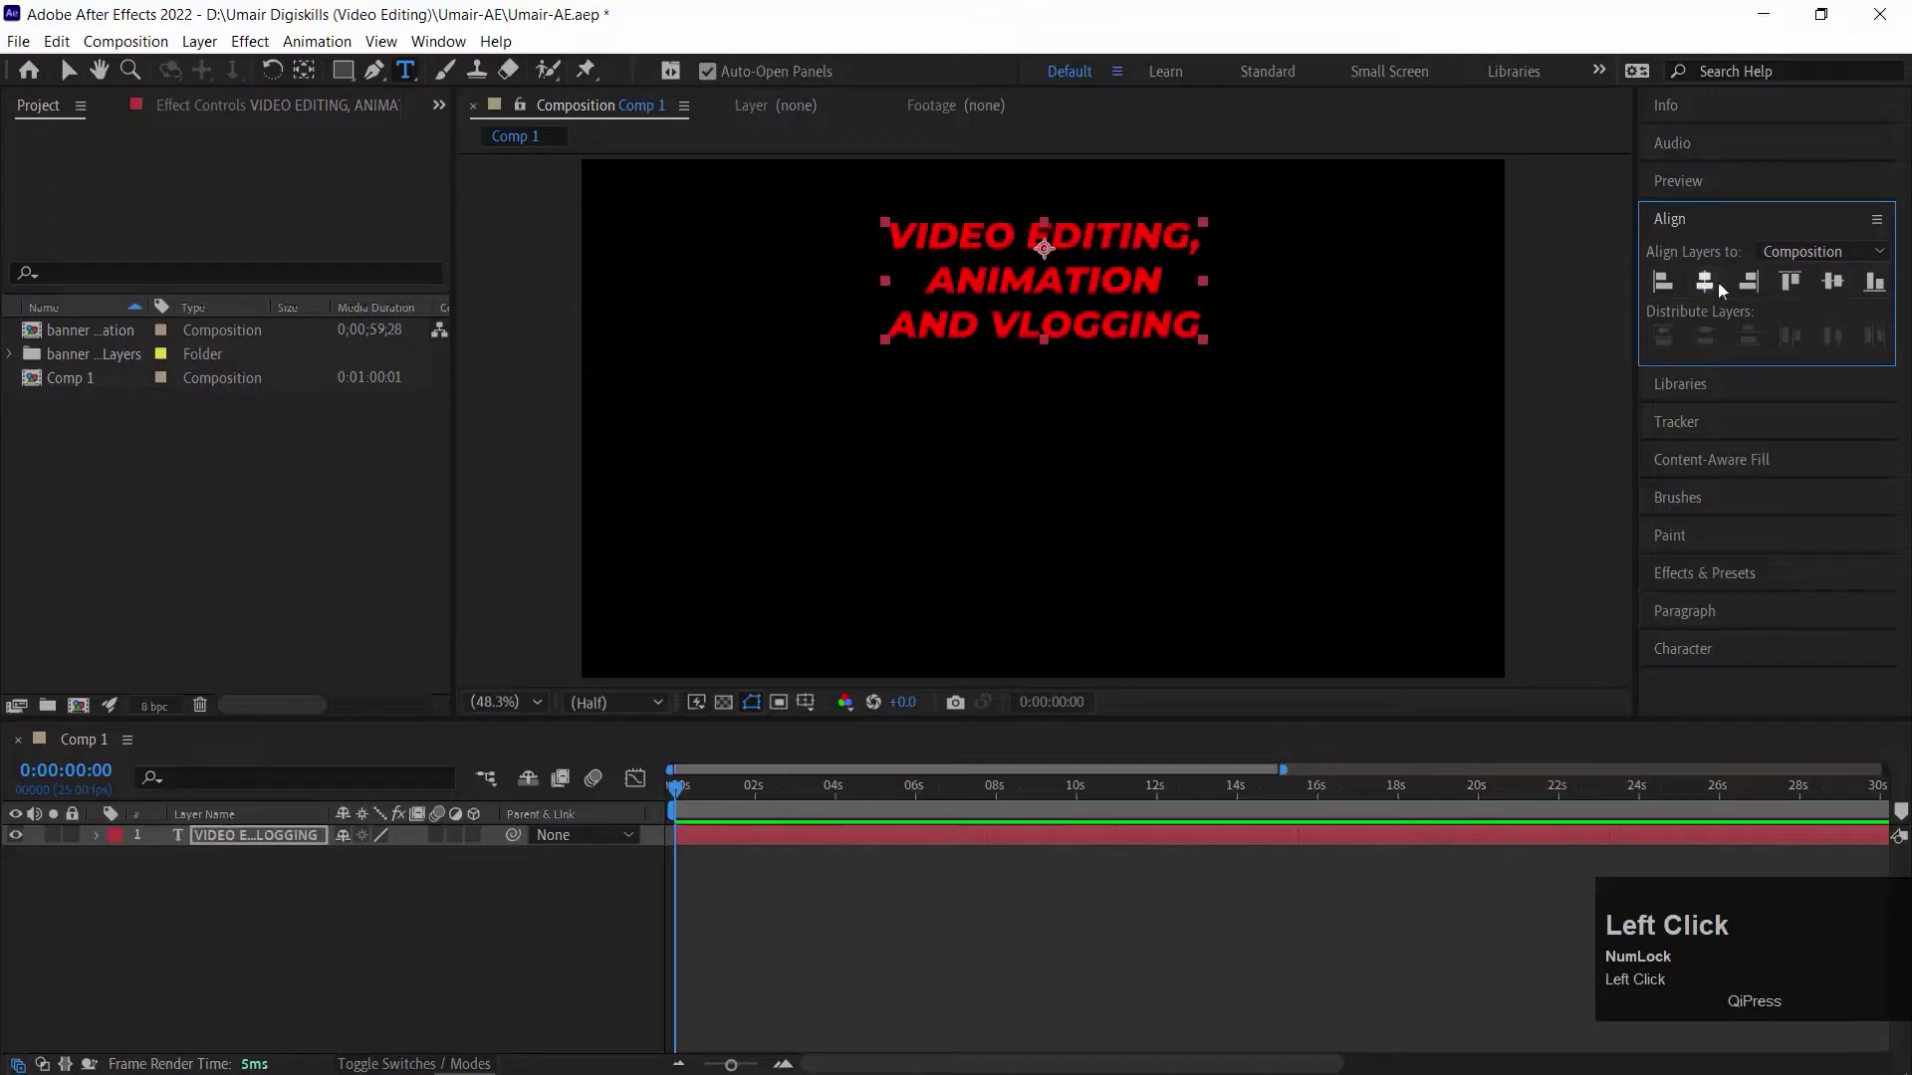
pyautogui.click(1830, 283)
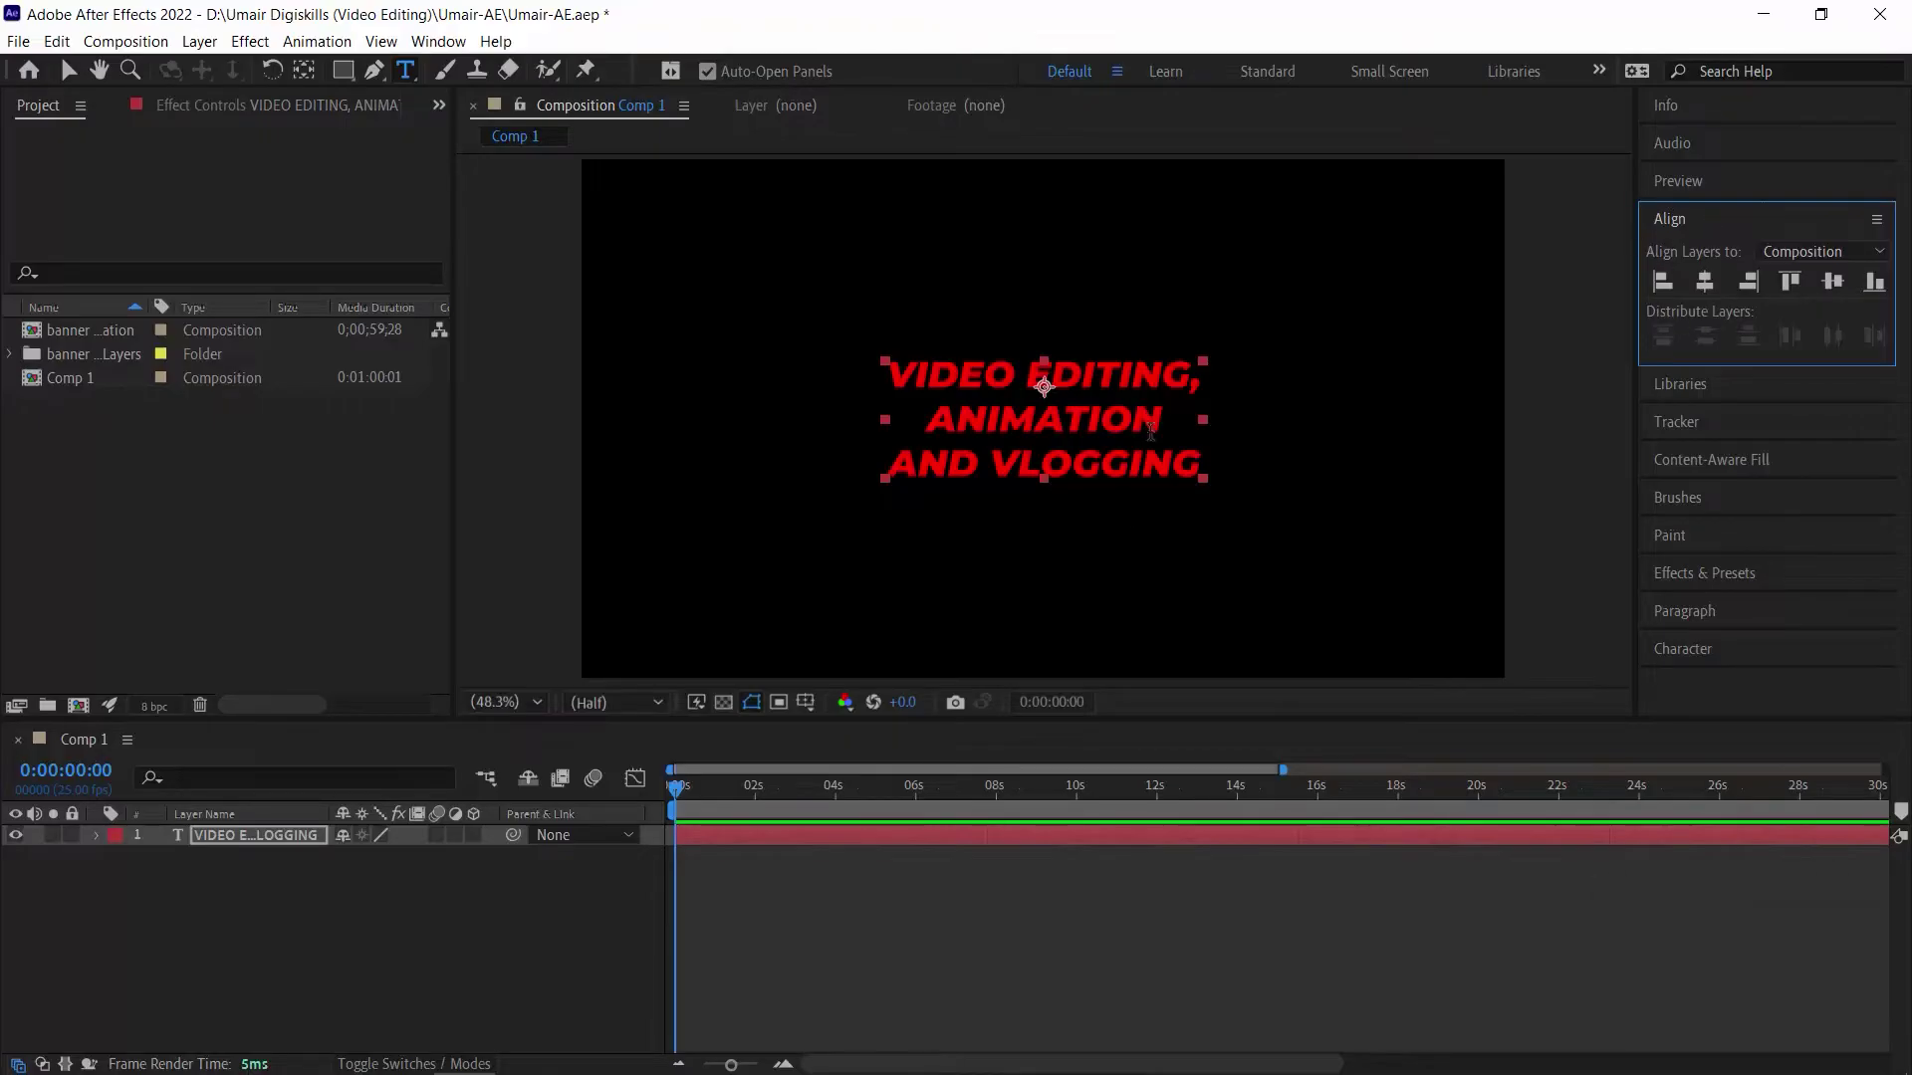
# Shift the text layer in the timeline so it starts at about 4 seconds
pyautogui.click(600, 789)
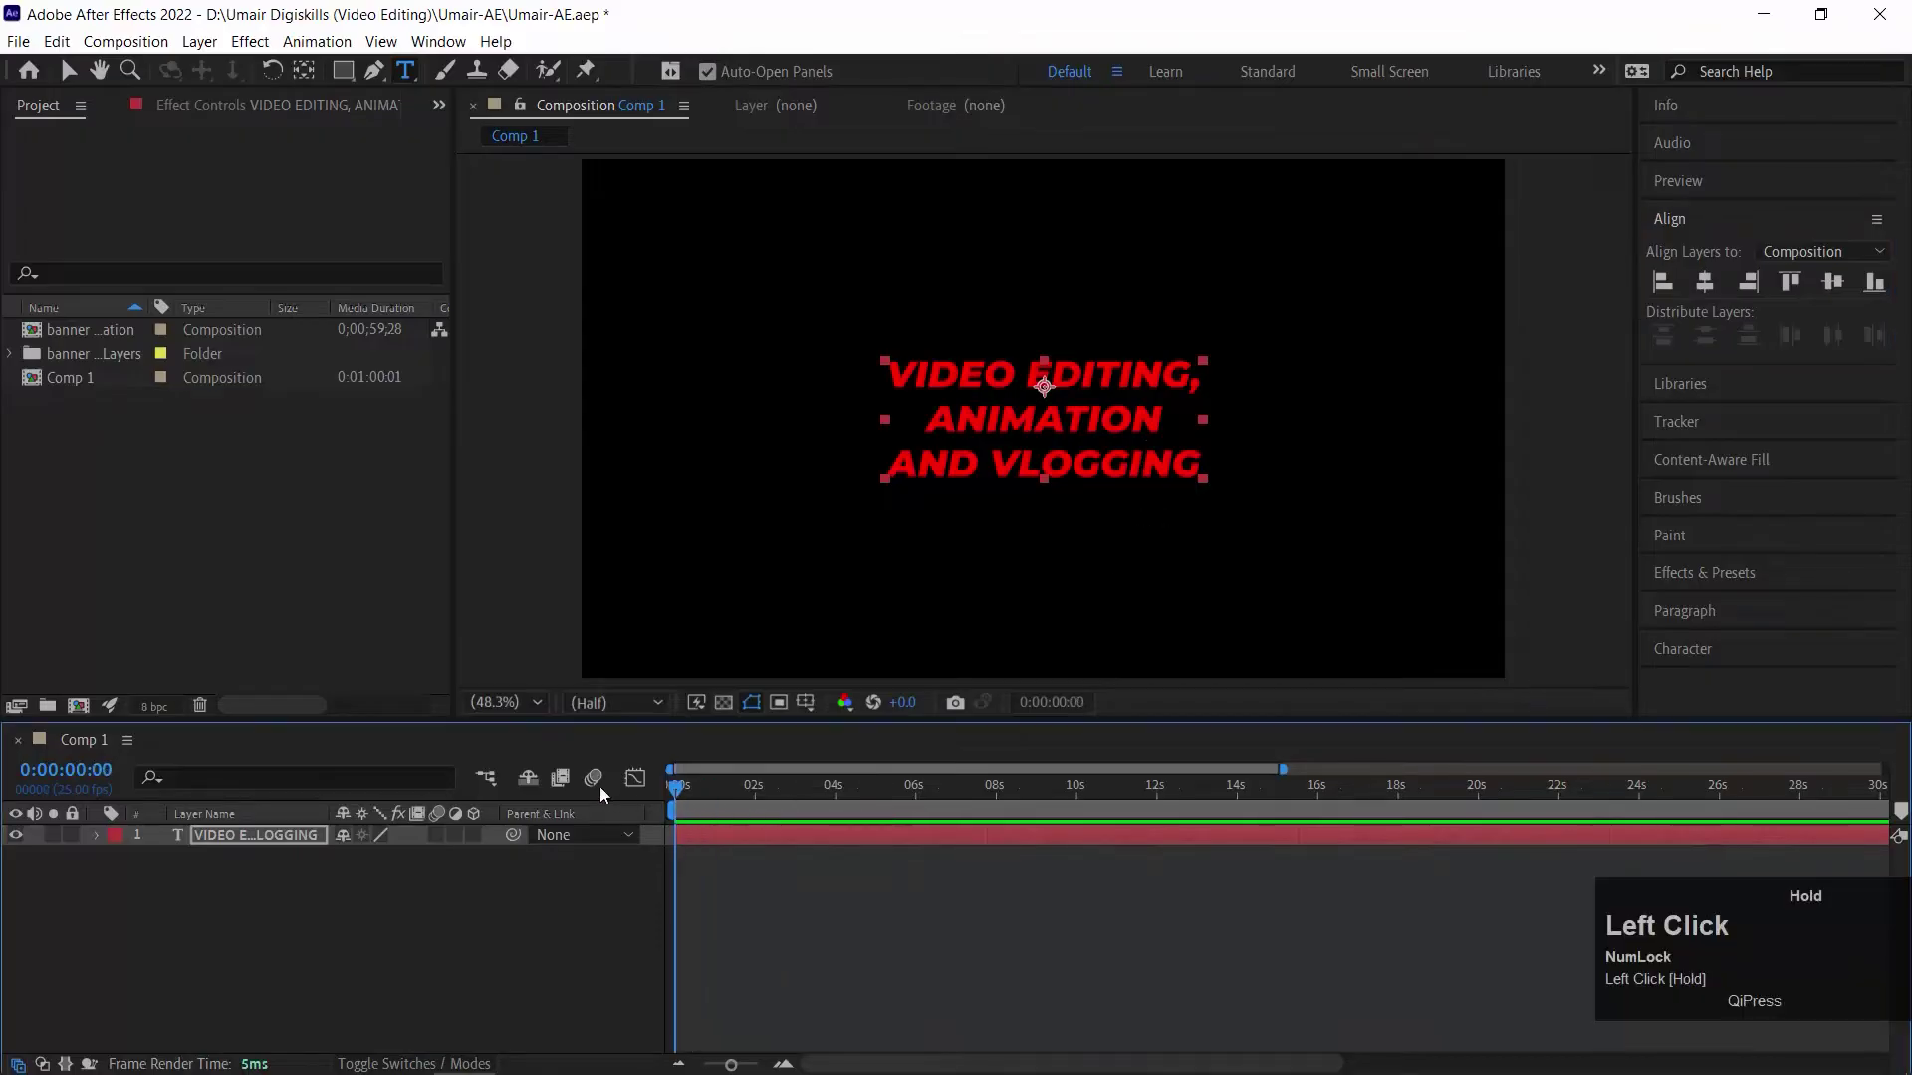
pyautogui.moveTo(697, 833); pyautogui.dragTo(856, 833)
pyautogui.moveTo(746, 790); pyautogui.dragTo(594, 803)
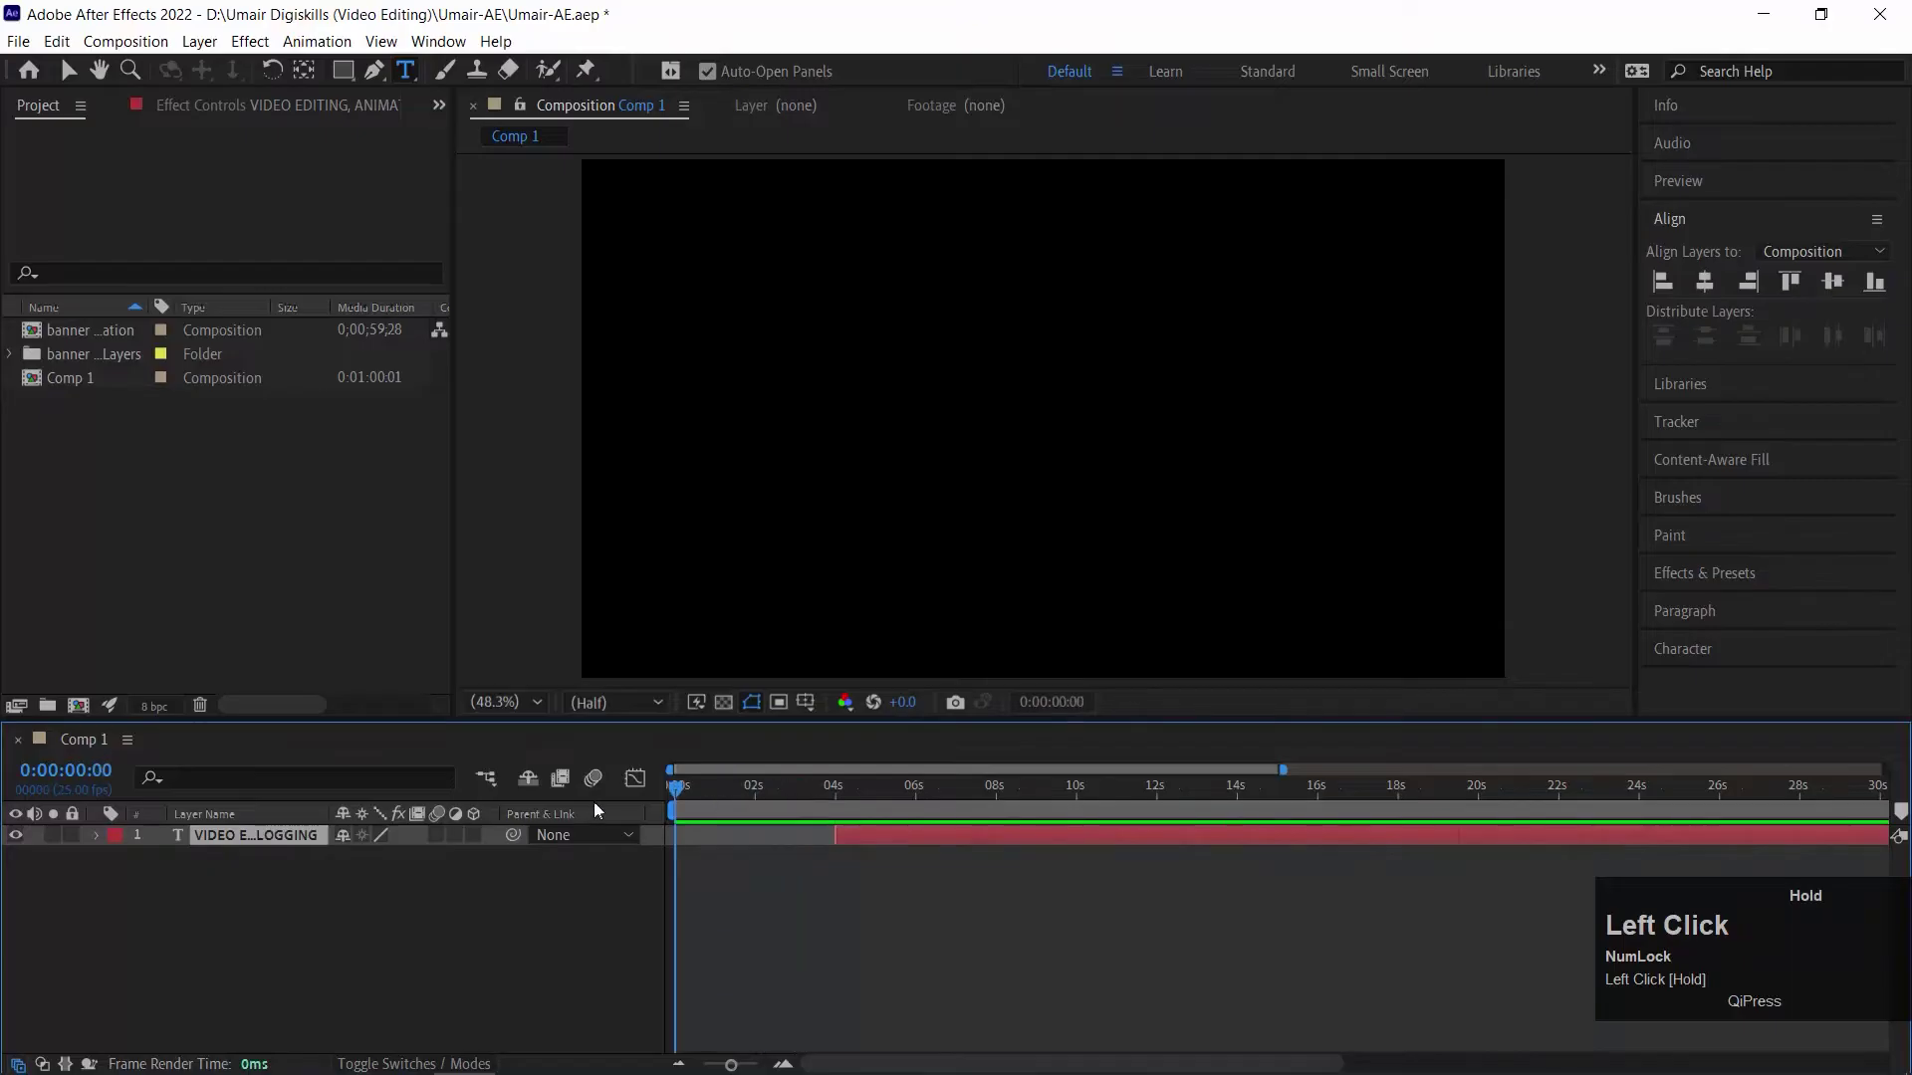
# Import the water-surface .mov clip from the Stock videos folder and add it to Comp 1 beneath the text layer
pyautogui.doubleClick(85, 468)
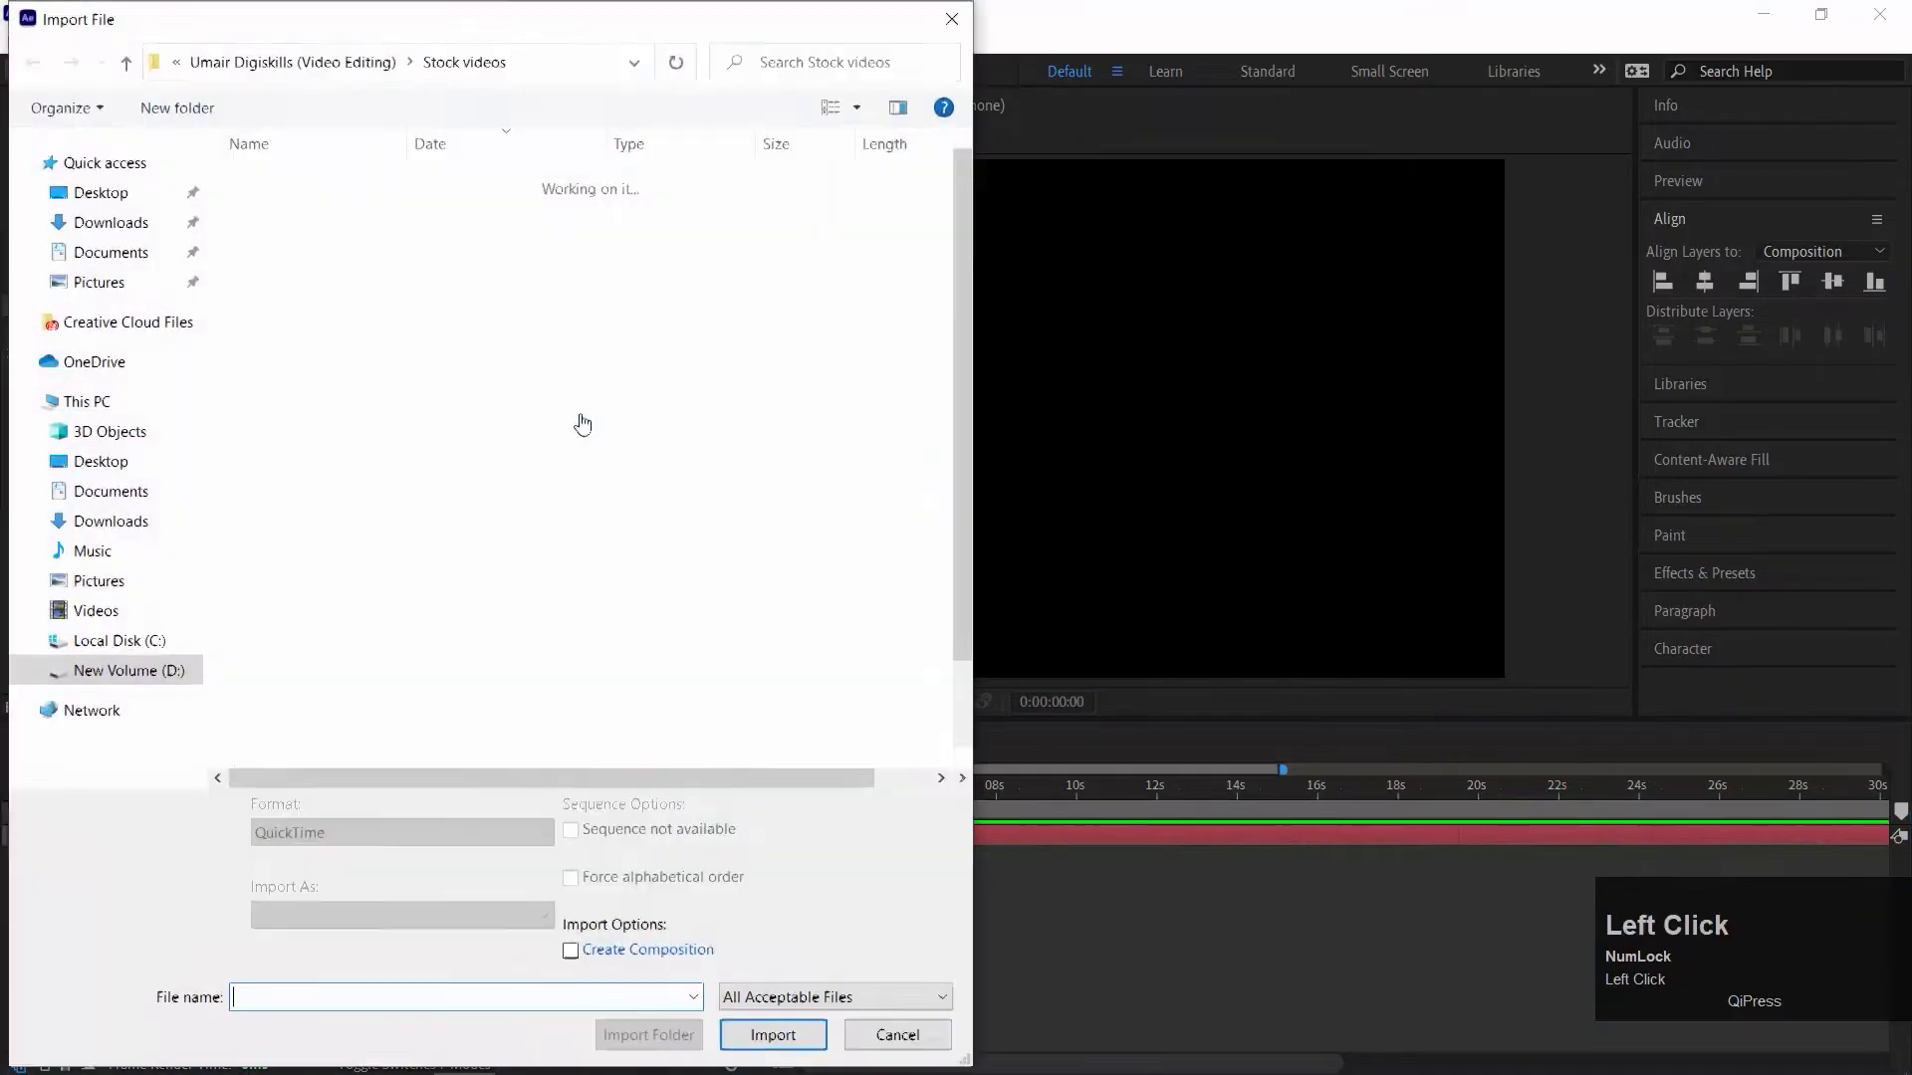
pyautogui.click(281, 262)
pyautogui.doubleClick(281, 262)
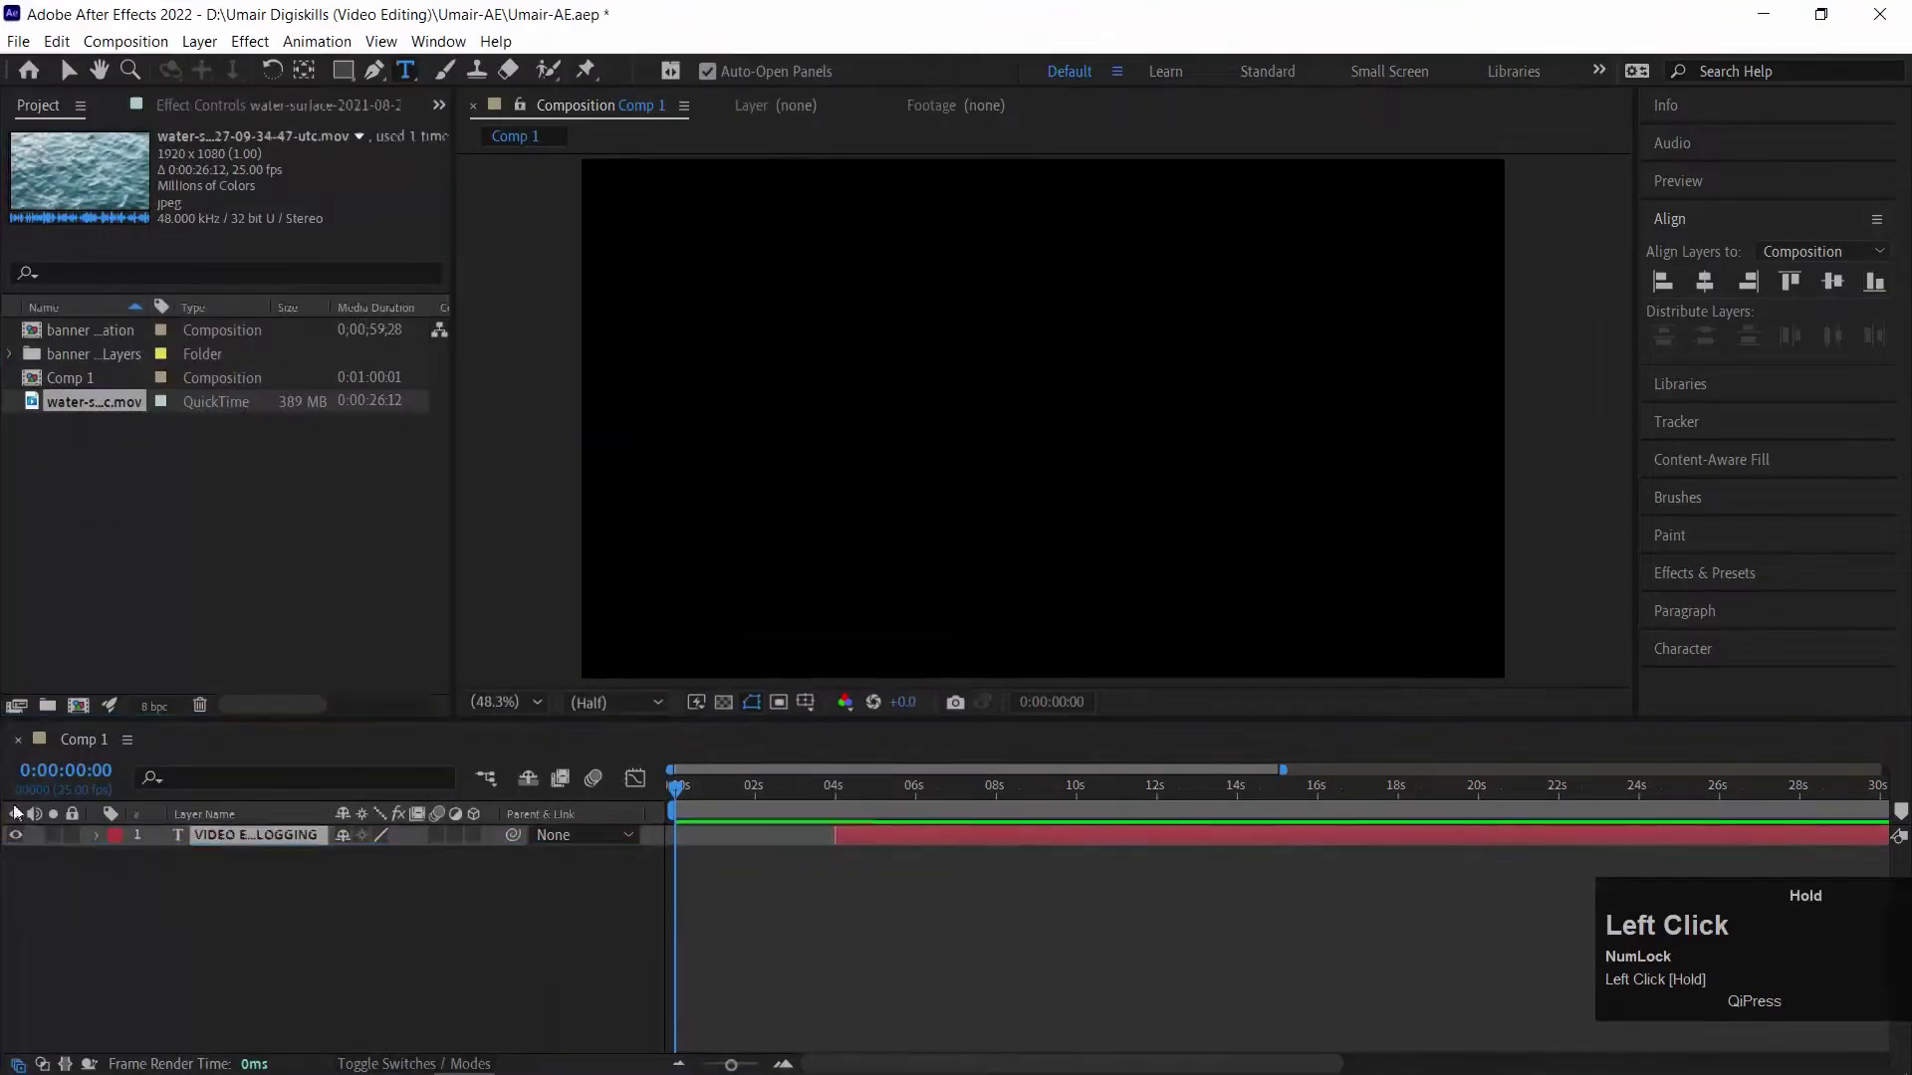
pyautogui.moveTo(94, 401); pyautogui.dragTo(873, 847)
# Preview the composition from 0:00:01:12 to check how the text comes in over the water footage
pyautogui.click(729, 789)
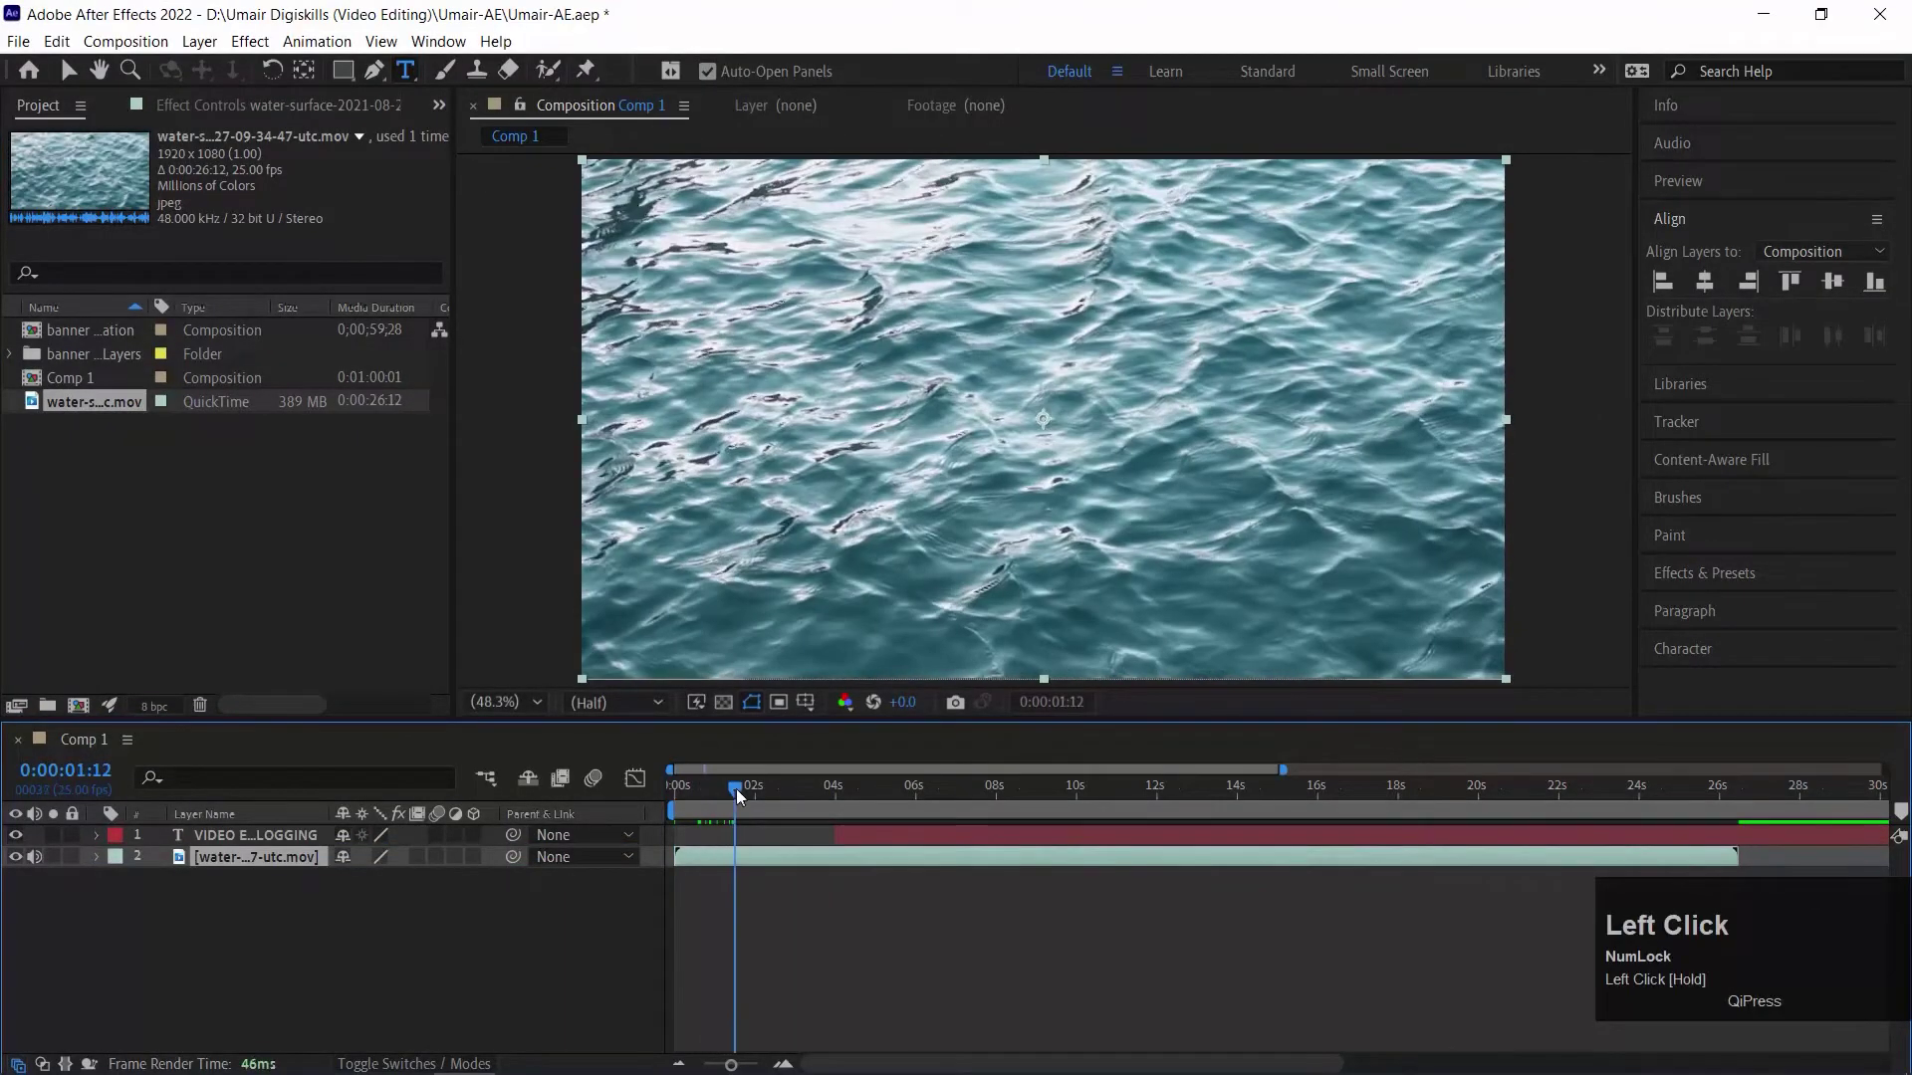
pyautogui.press('space')
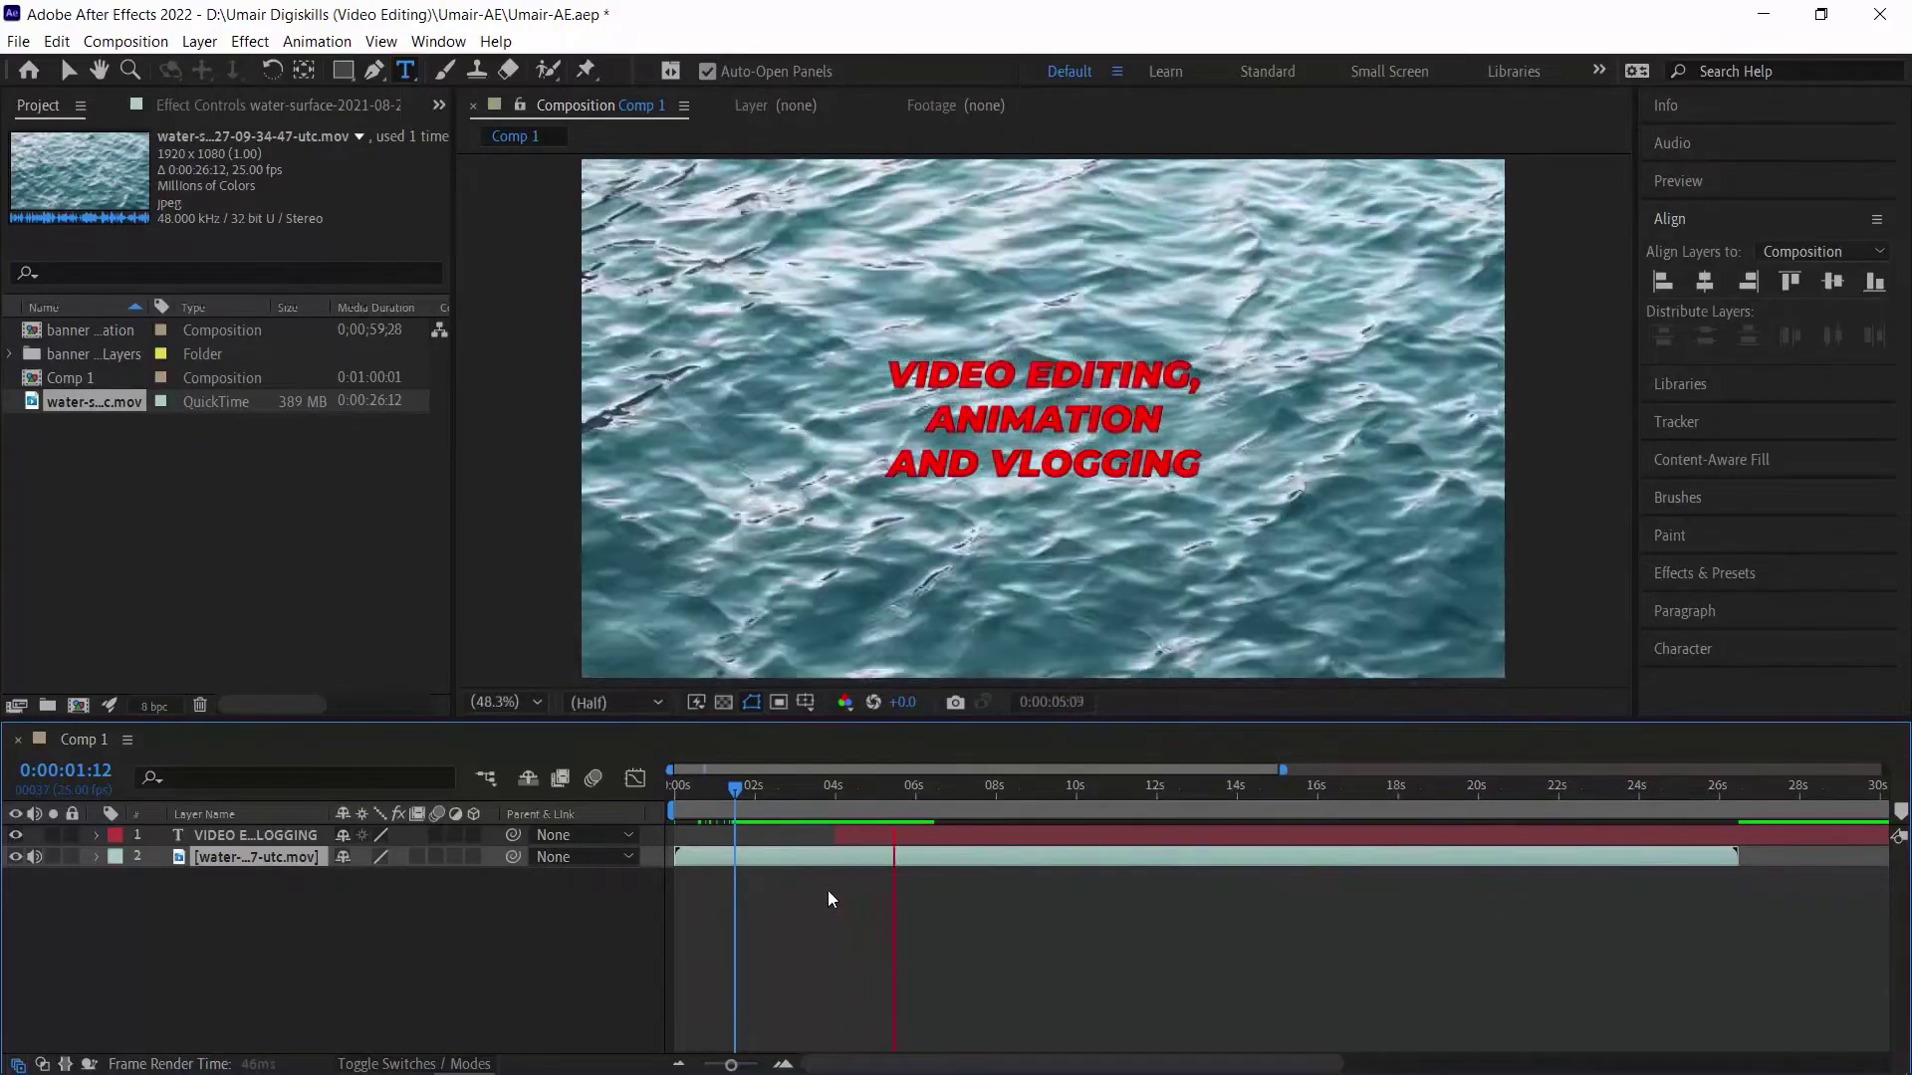
pyautogui.press('space')
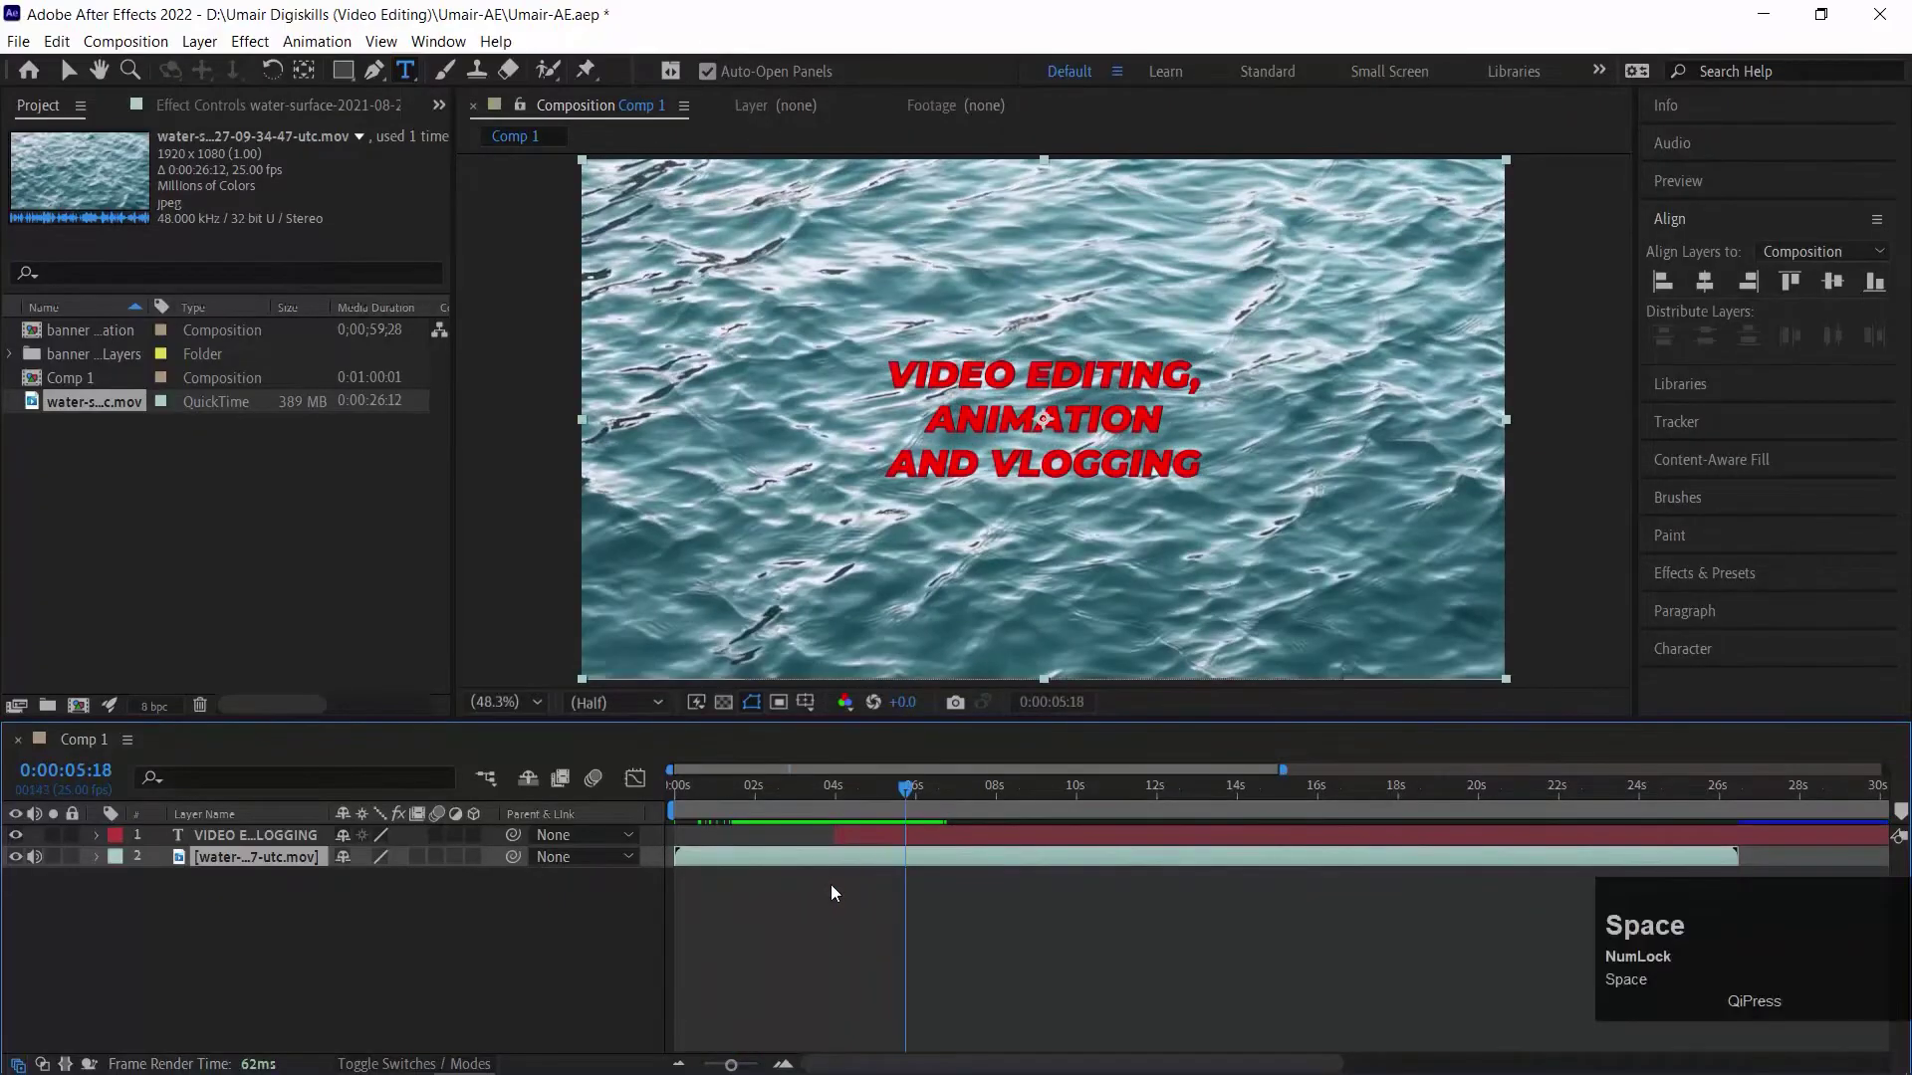
# Change the text layer's fill color to yellow
pyautogui.click(864, 835)
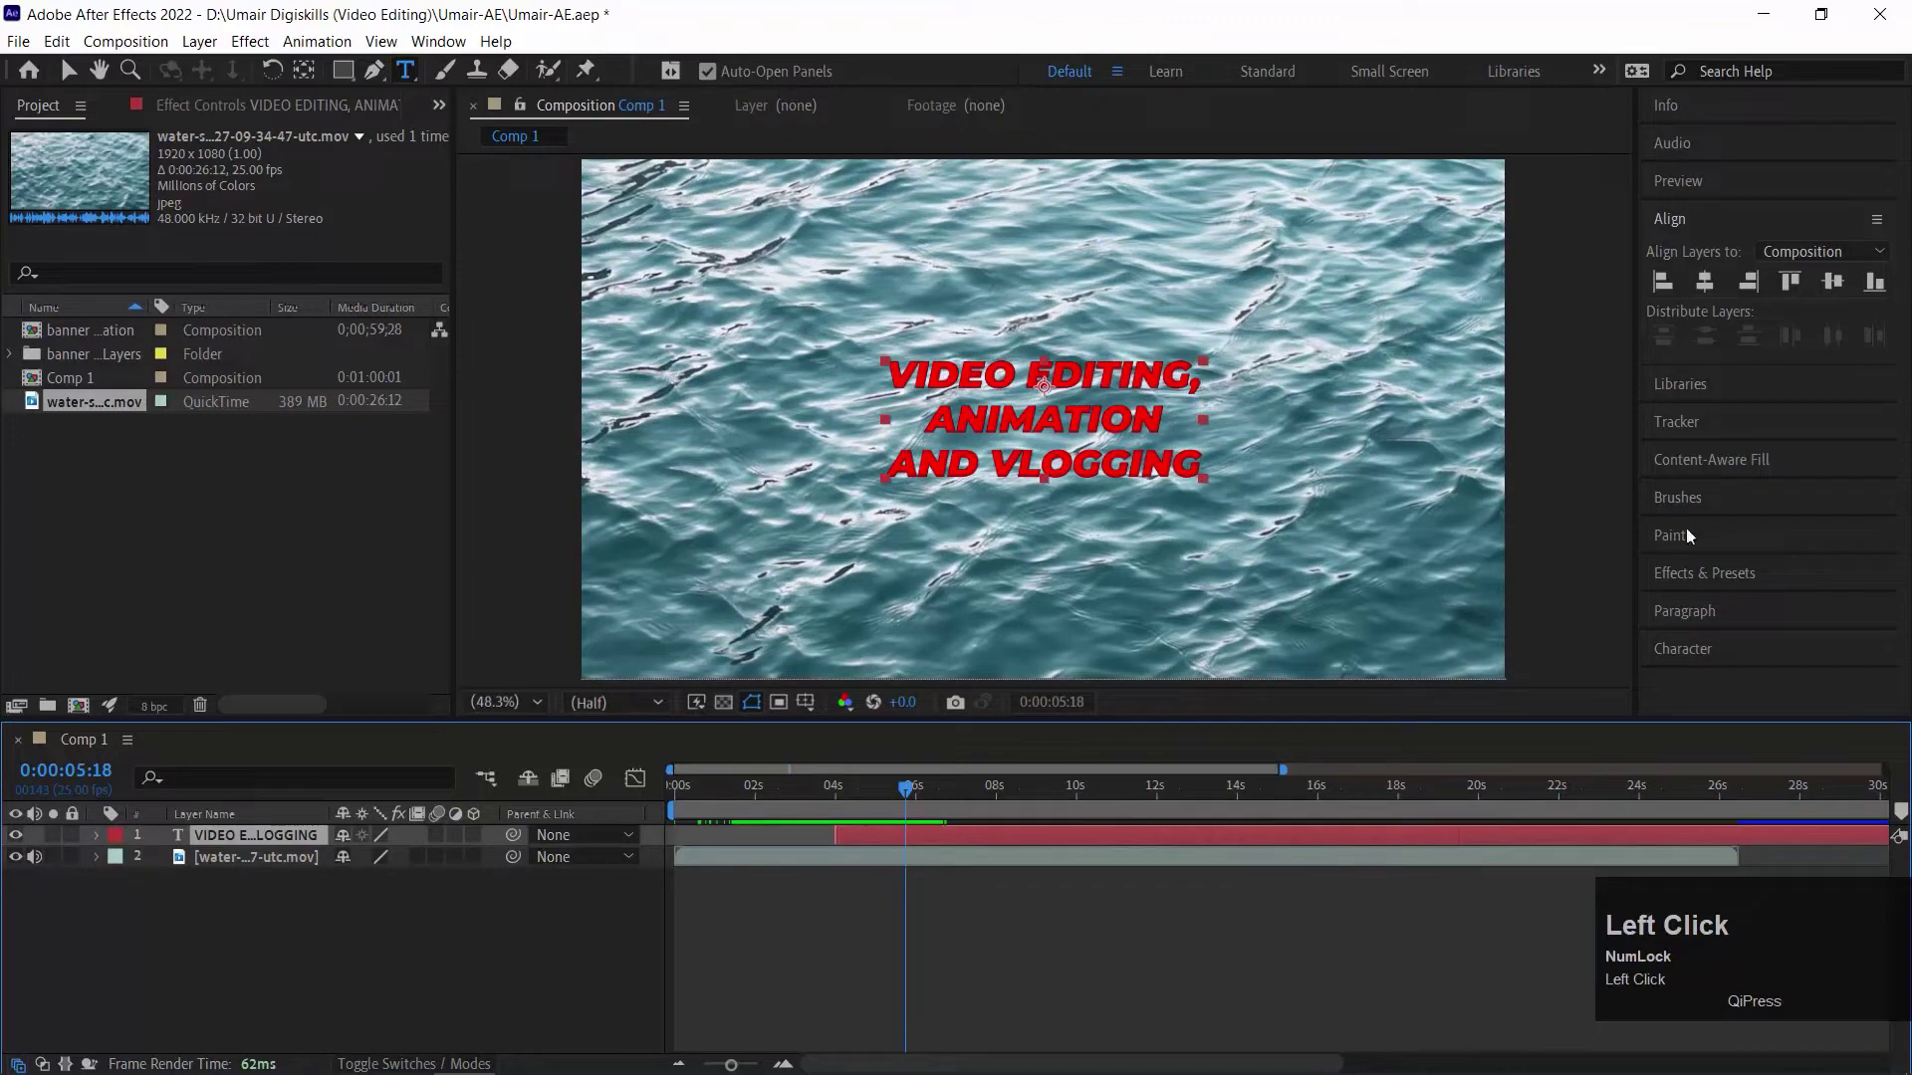
pyautogui.click(1770, 647)
pyautogui.click(1851, 566)
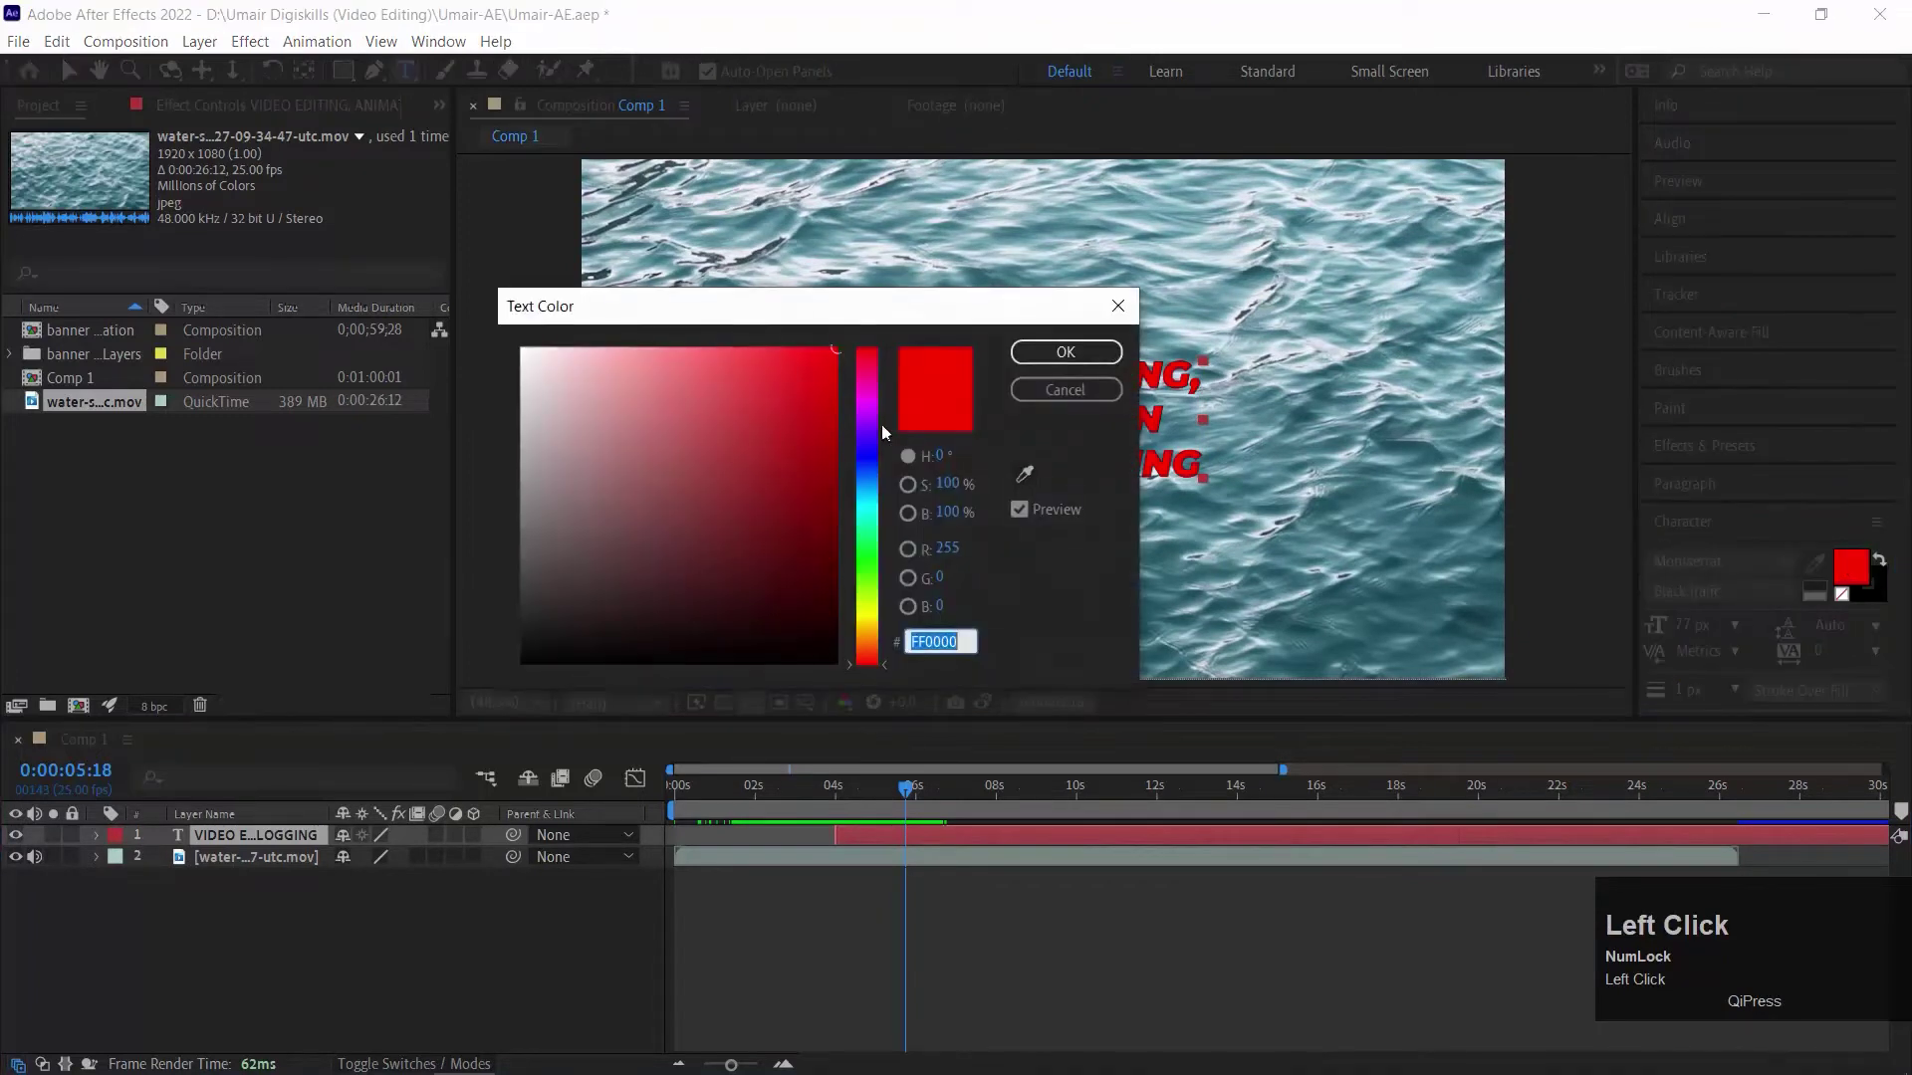
pyautogui.click(889, 432)
pyautogui.moveTo(864, 570); pyautogui.dragTo(875, 615)
pyautogui.click(1066, 351)
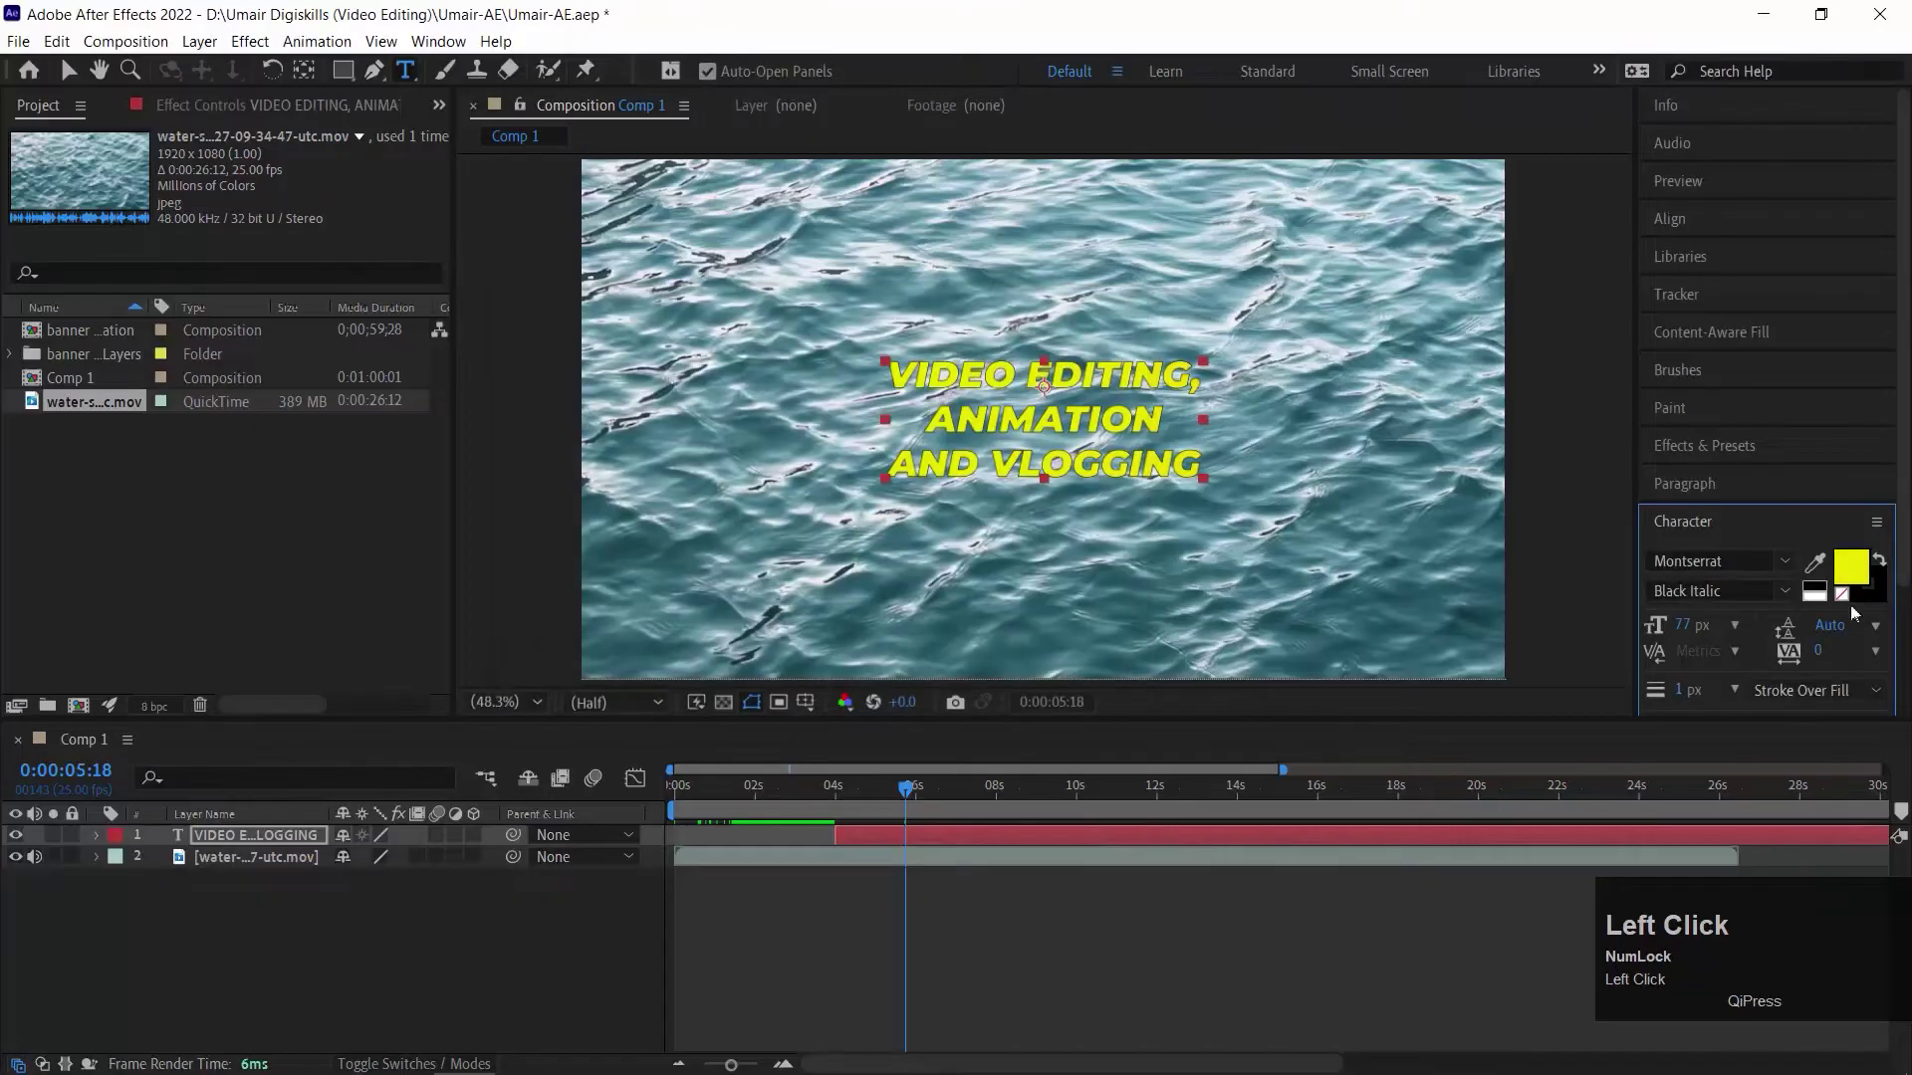
# Reveal the text layer's Transform properties and go to the layer's start at 0:00:04:00
pyautogui.moveTo(873, 788); pyautogui.dragTo(829, 787)
pyautogui.click(852, 781)
pyautogui.click(860, 833)
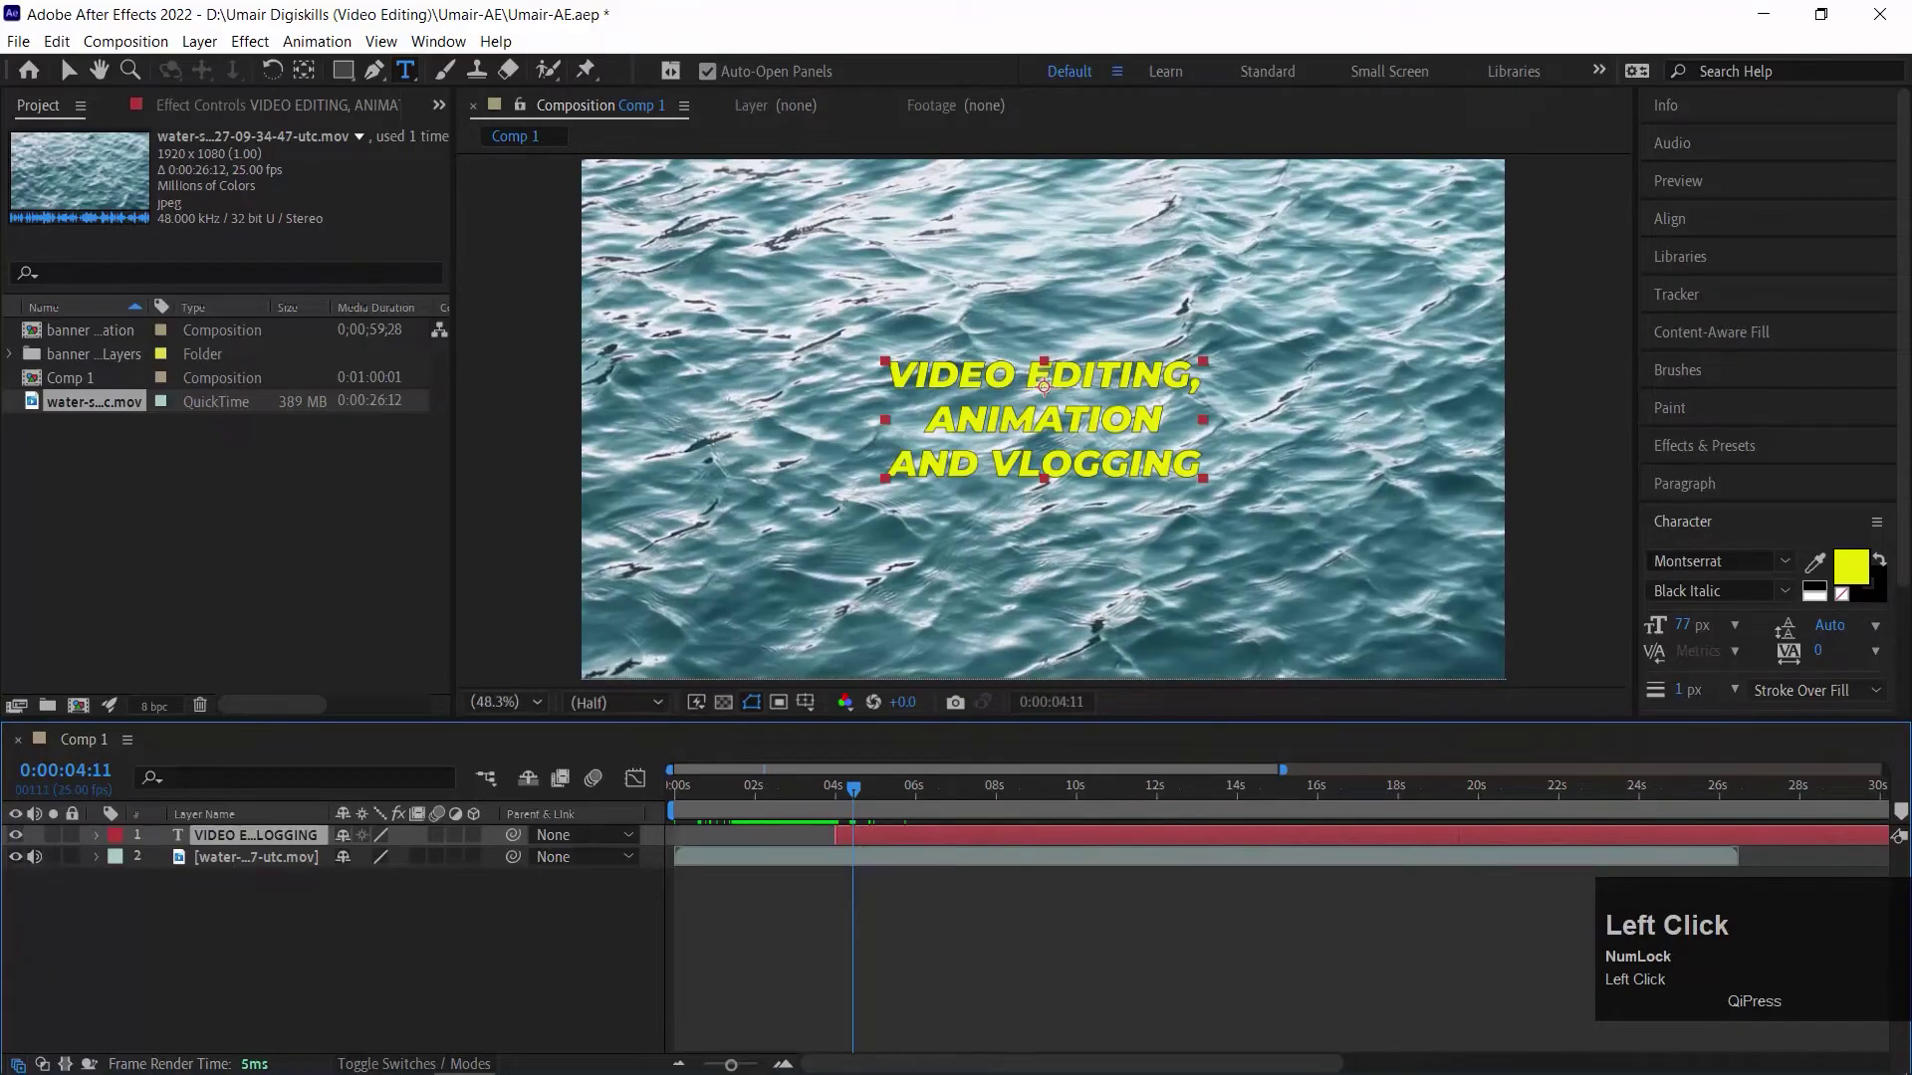
pyautogui.click(97, 837)
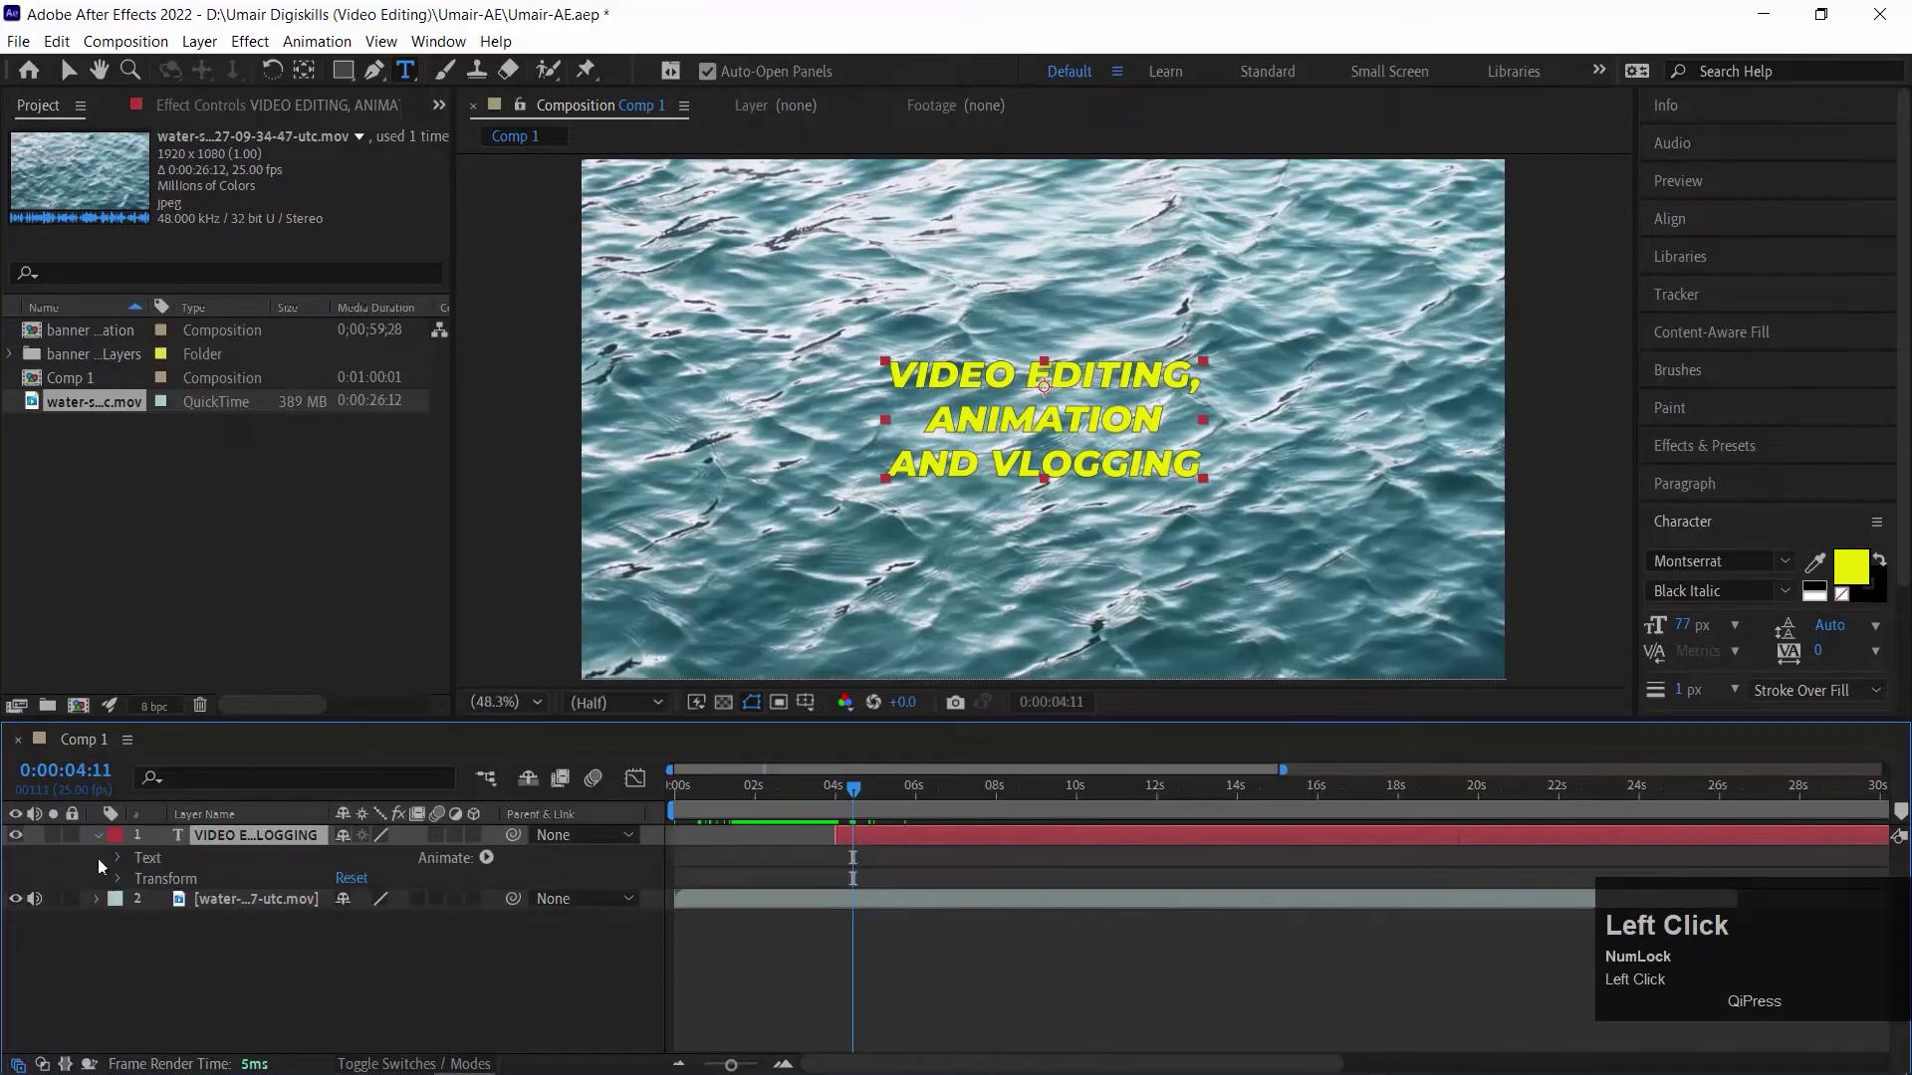
pyautogui.click(118, 880)
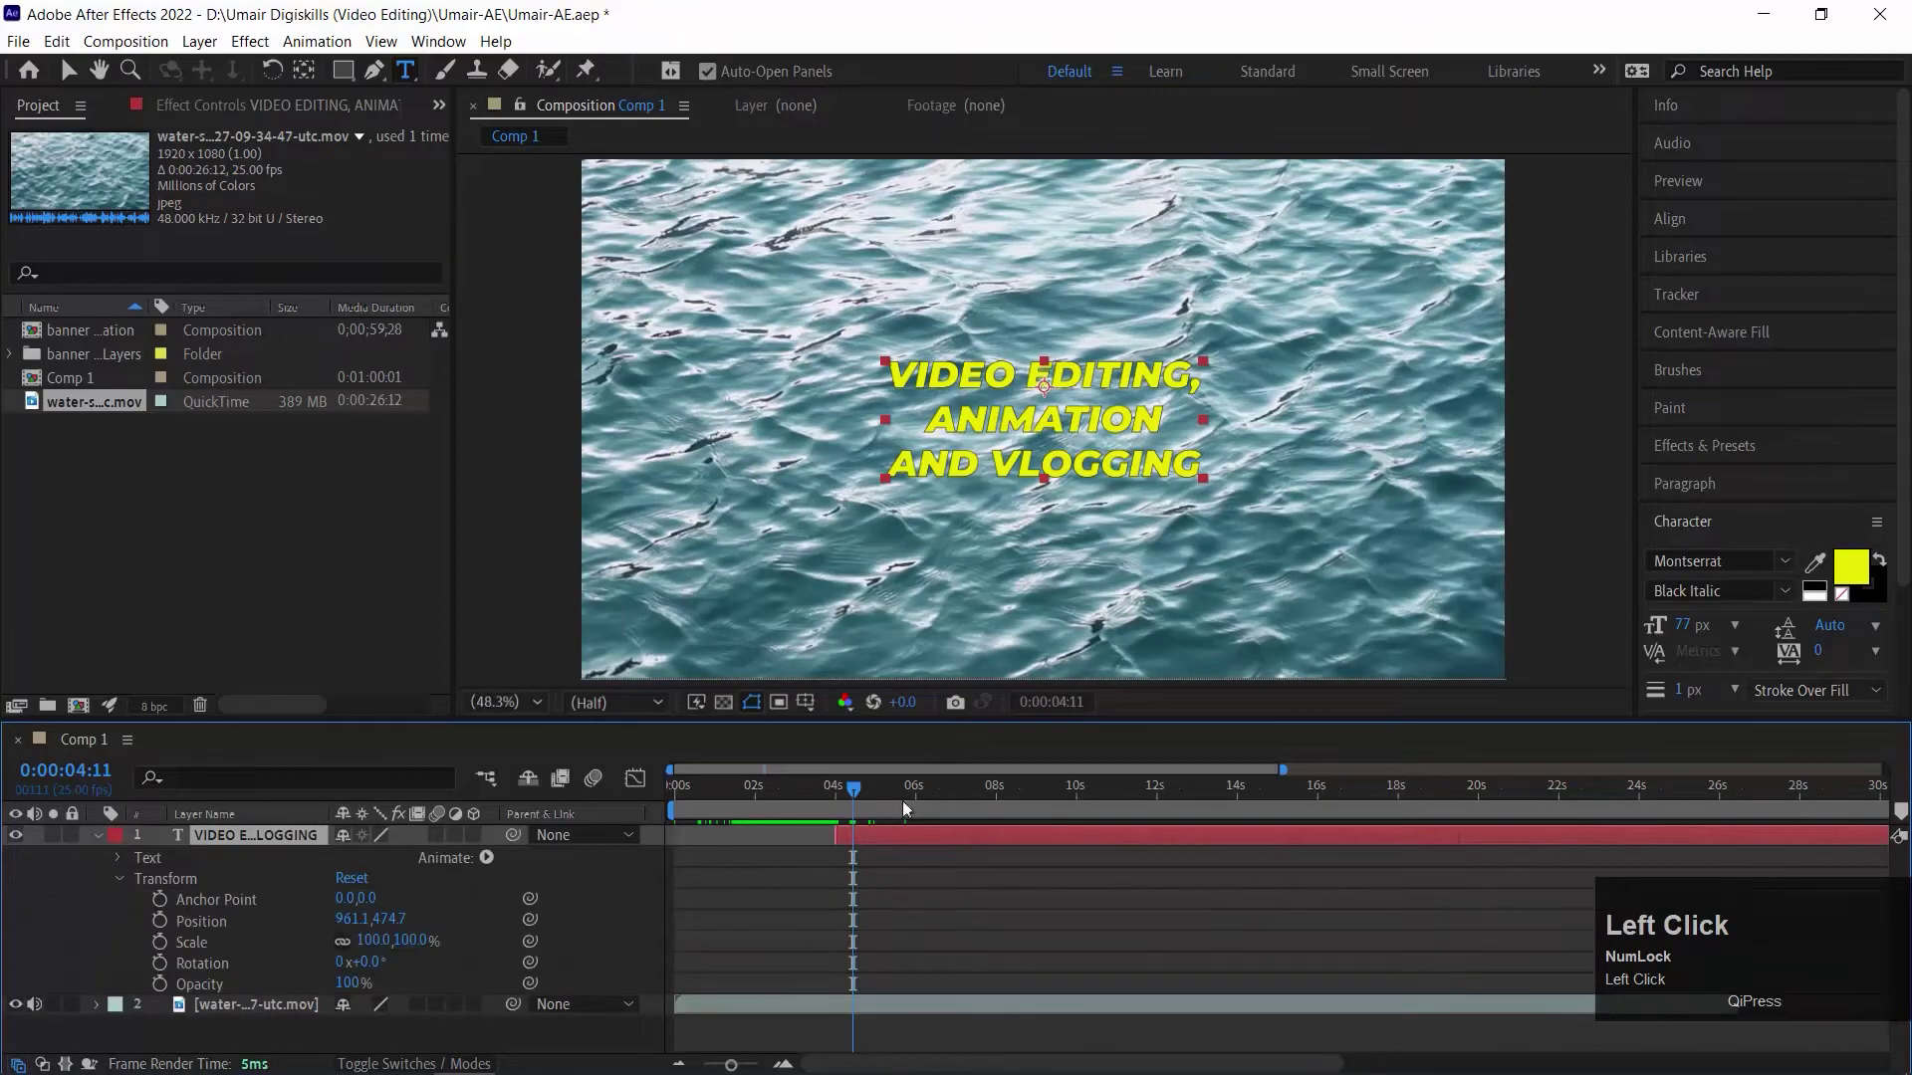
pyautogui.press('i')
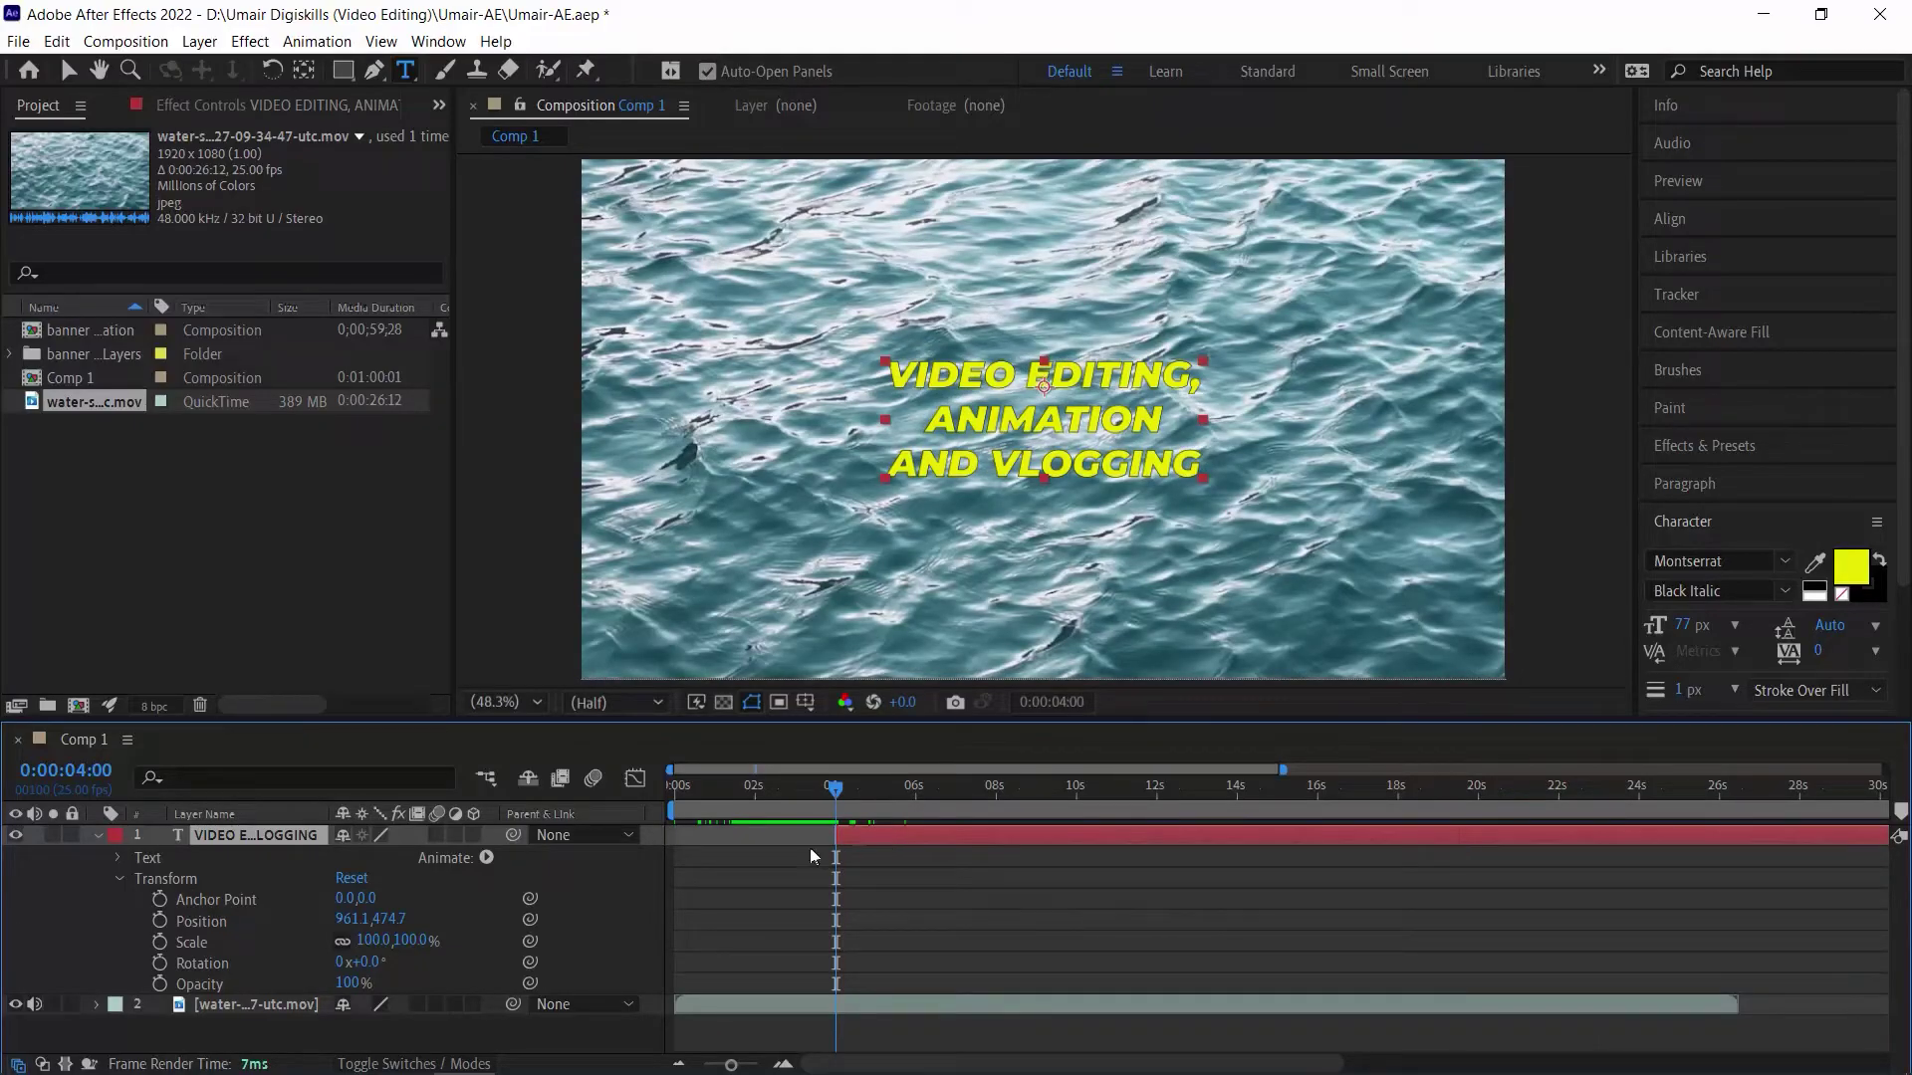
# Add Opacity keyframes to the text layer at 0:00:04:00 and 0:00:05:05
pyautogui.click(160, 982)
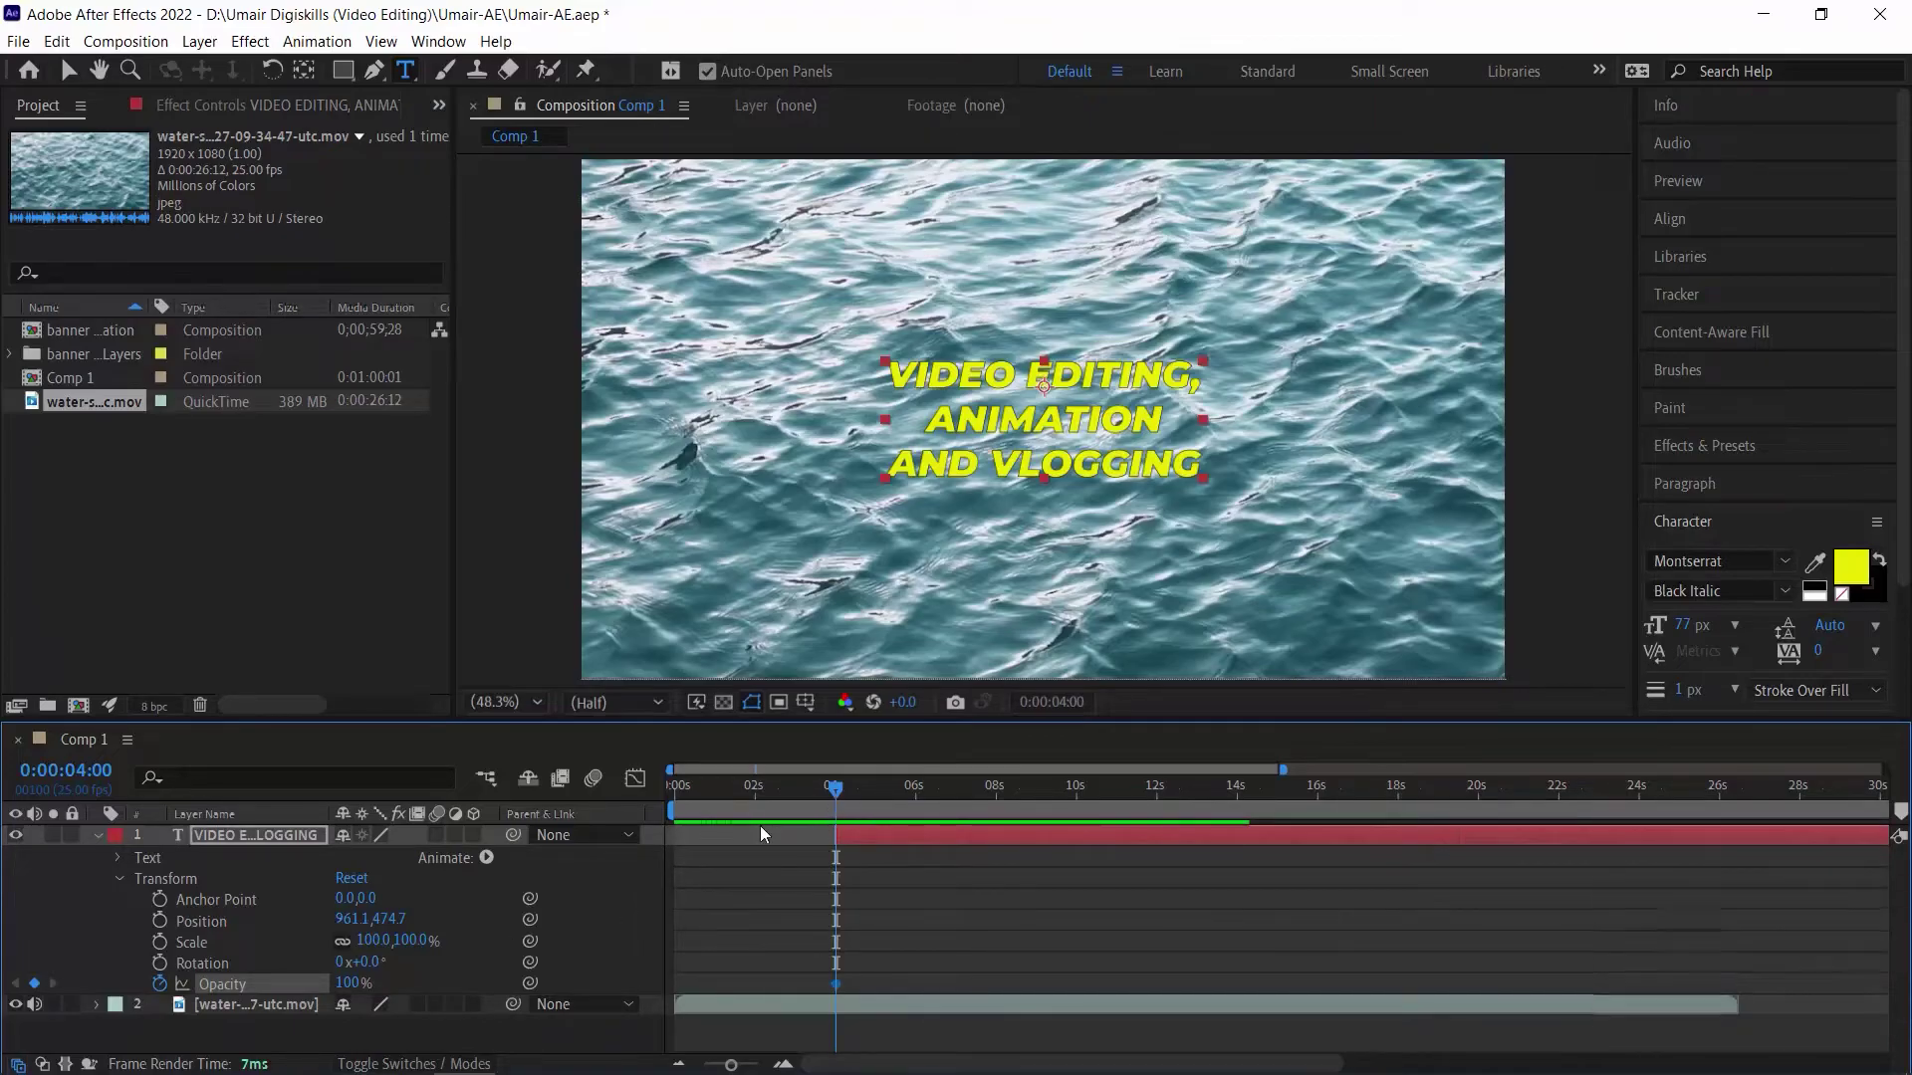
pyautogui.hotkey('ctrl', 'shift', 'Right')
pyautogui.hotkey('ctrl', 'shift', 'Right')
pyautogui.hotkey('ctrl', 'shift', 'Right')
pyautogui.hotkey('shift', 'Left')
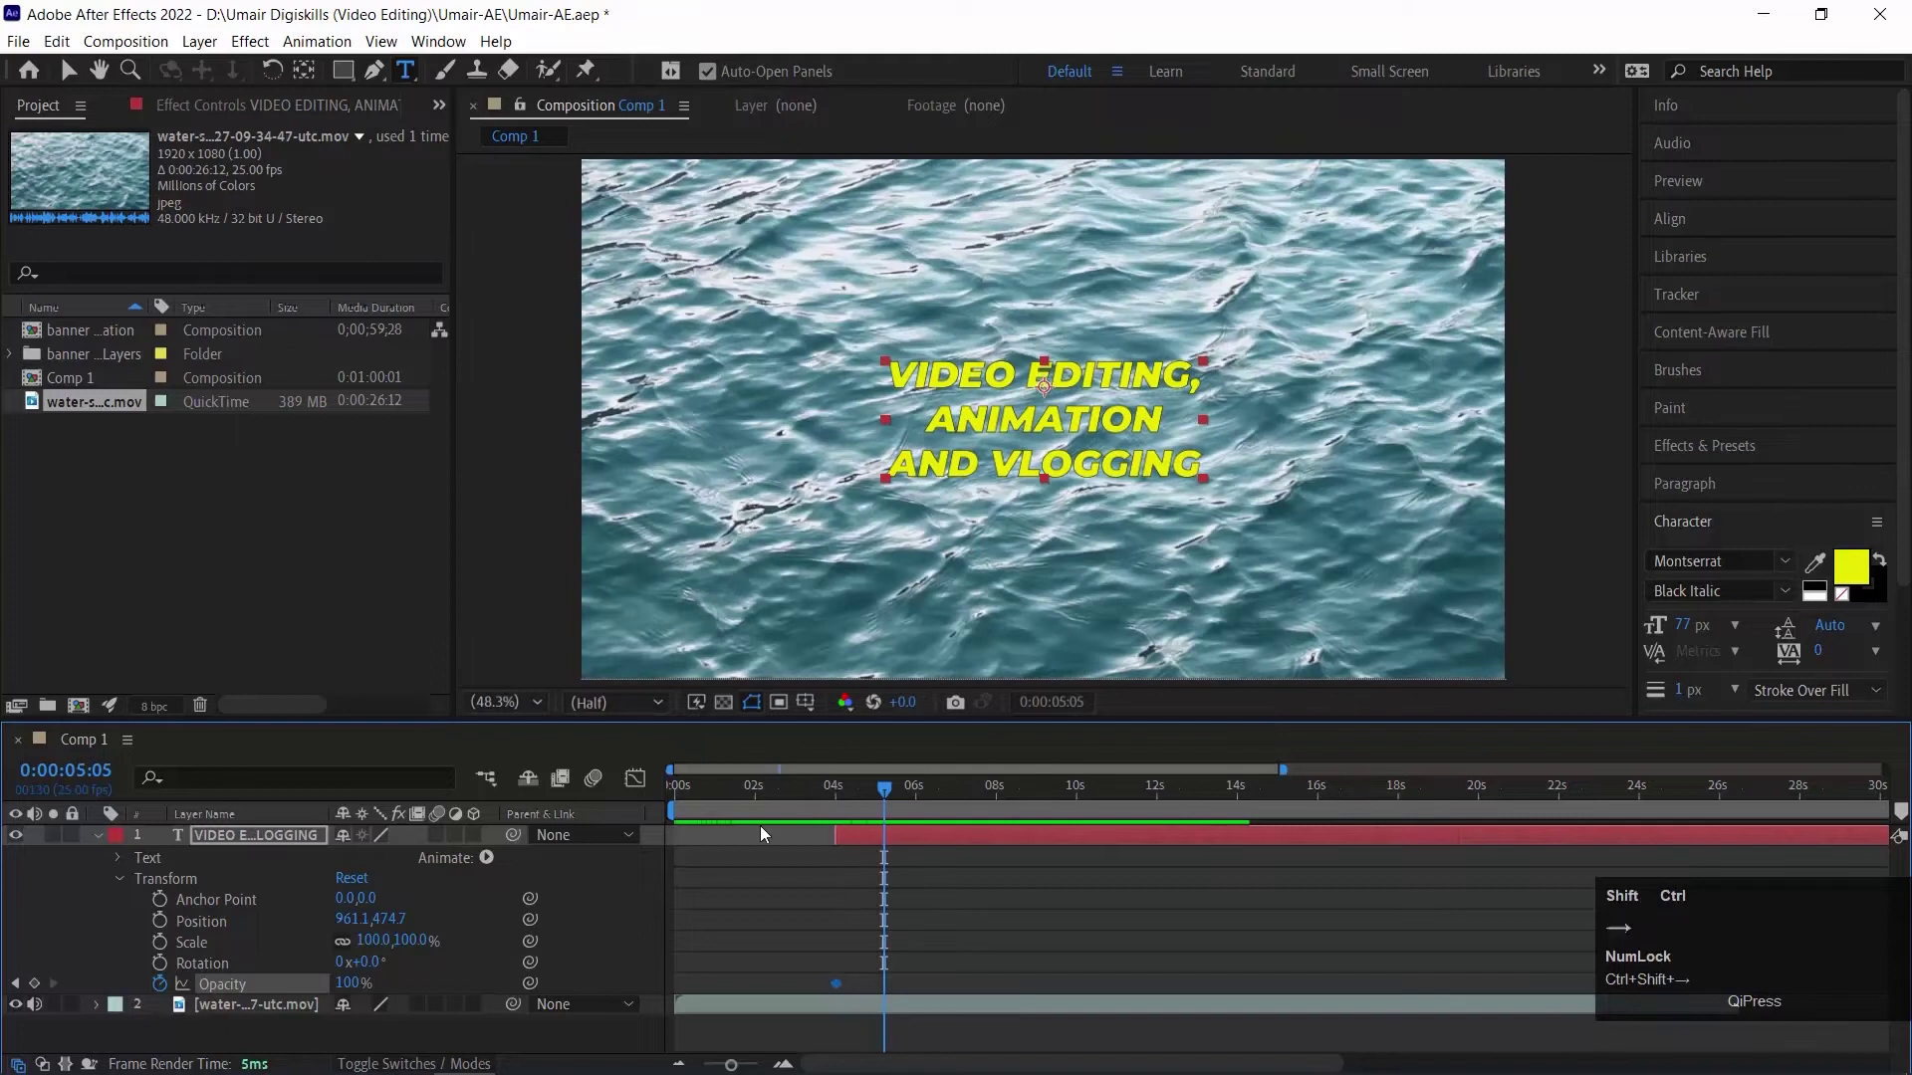
pyautogui.click(34, 984)
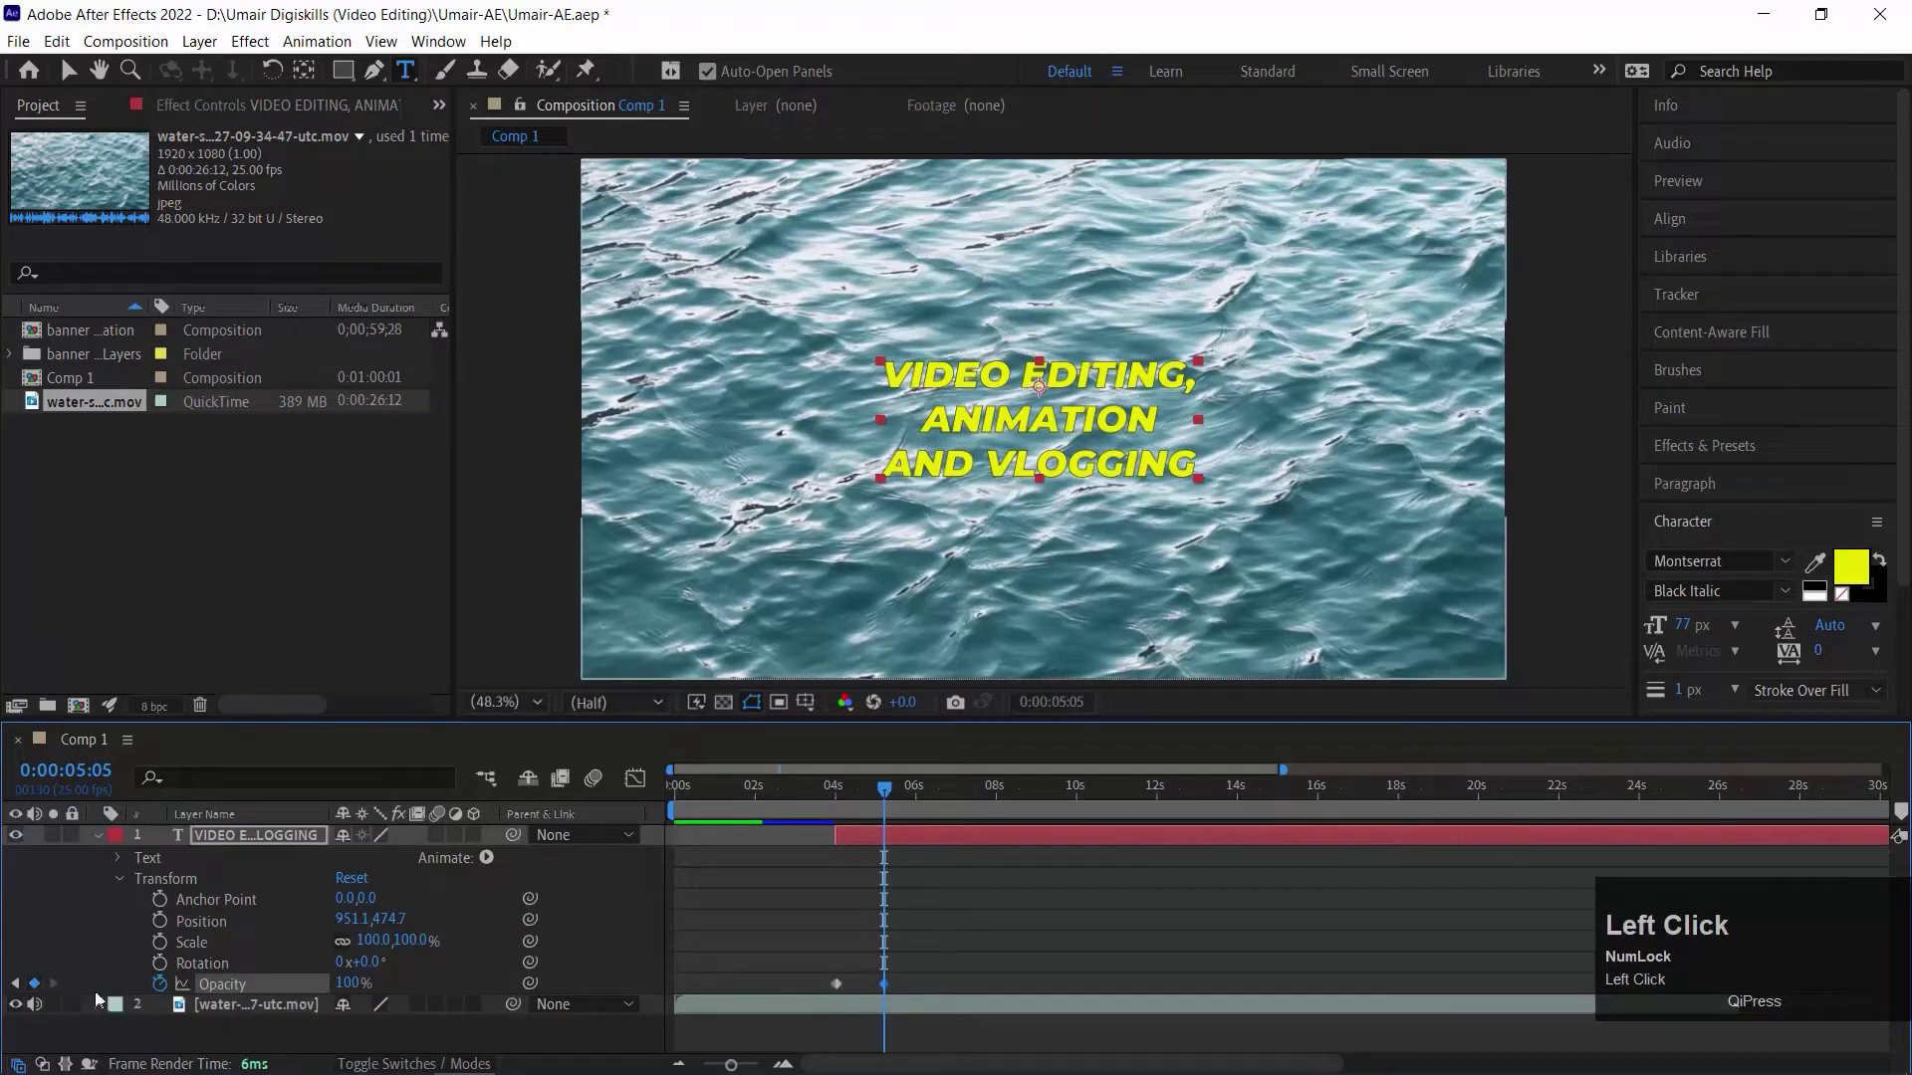
# Set the text layer's first Opacity keyframe, at 0:00:04:00, to 0%
pyautogui.click(16, 984)
pyautogui.click(350, 984)
pyautogui.write('0')
pyautogui.press('Return')
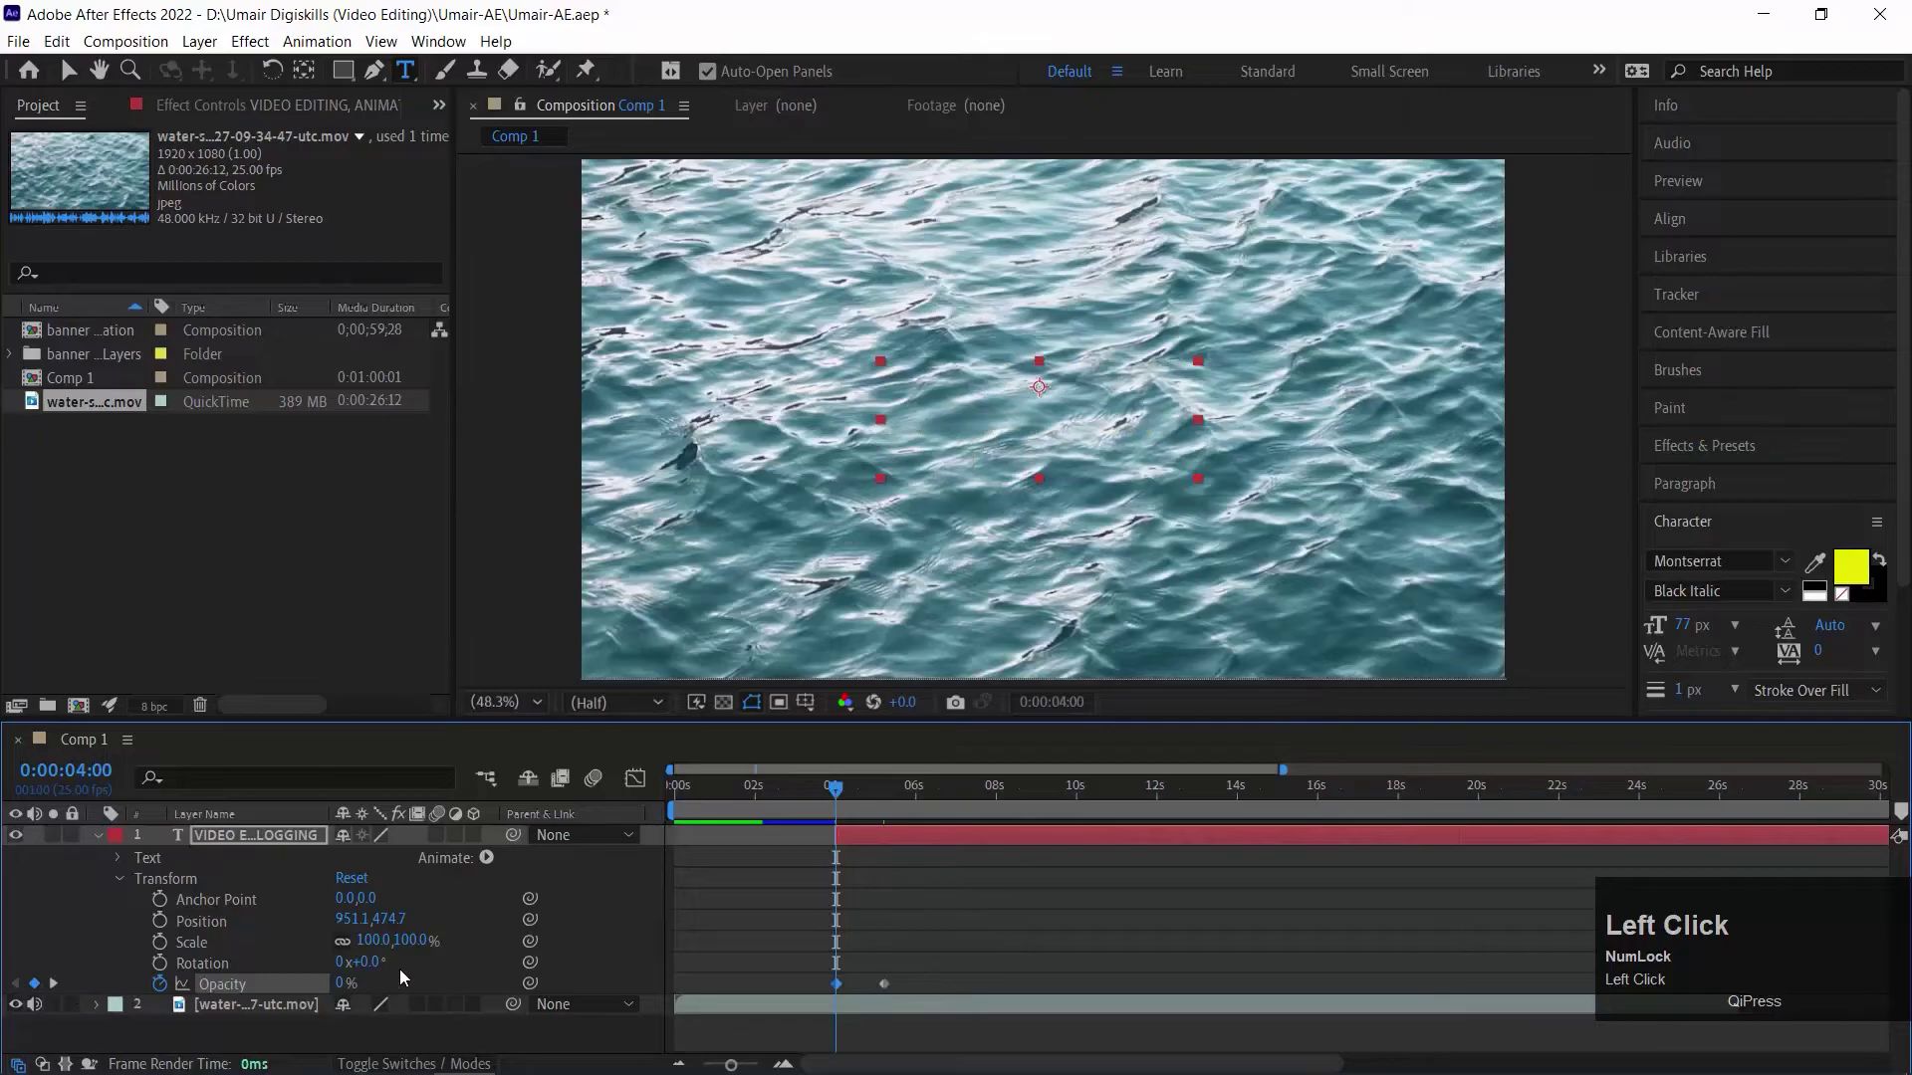
# Preview the text's fade-in from 0:00:04:00
pyautogui.press('space')
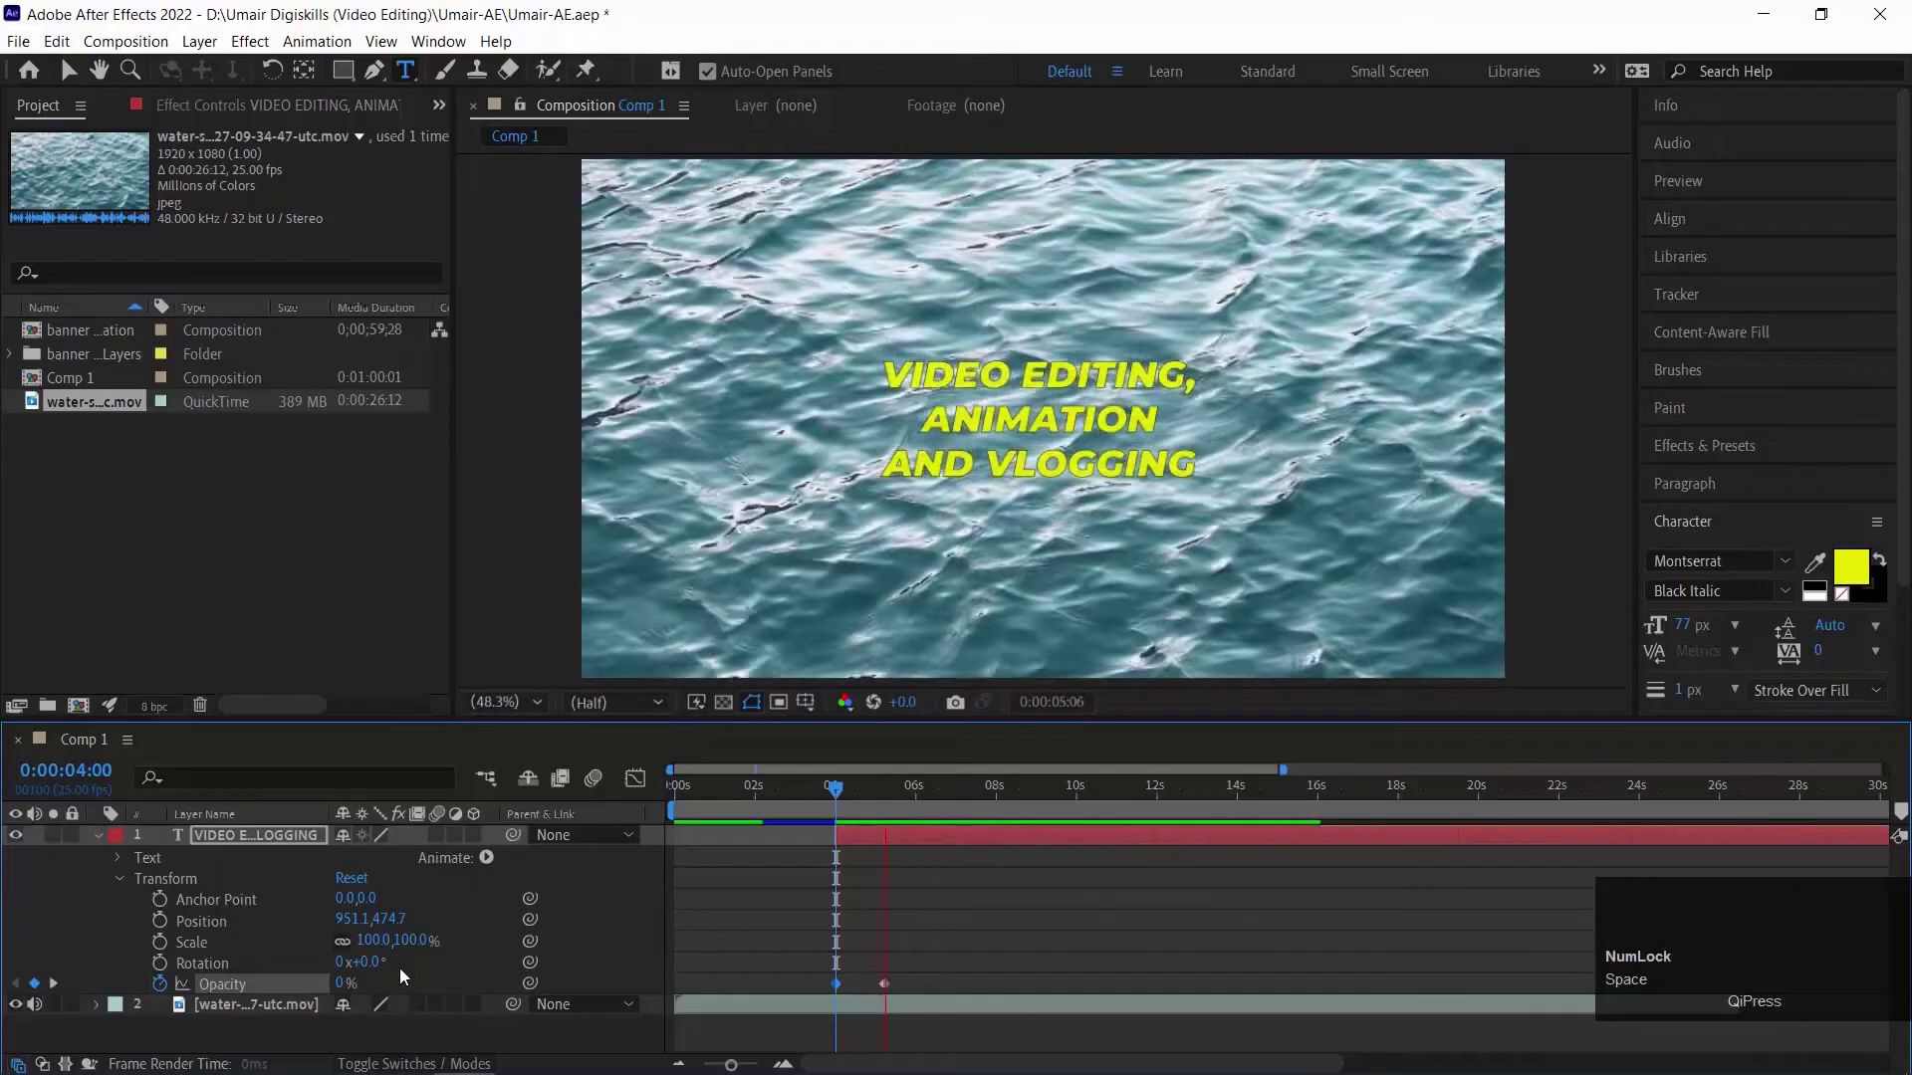
pyautogui.click(399, 968)
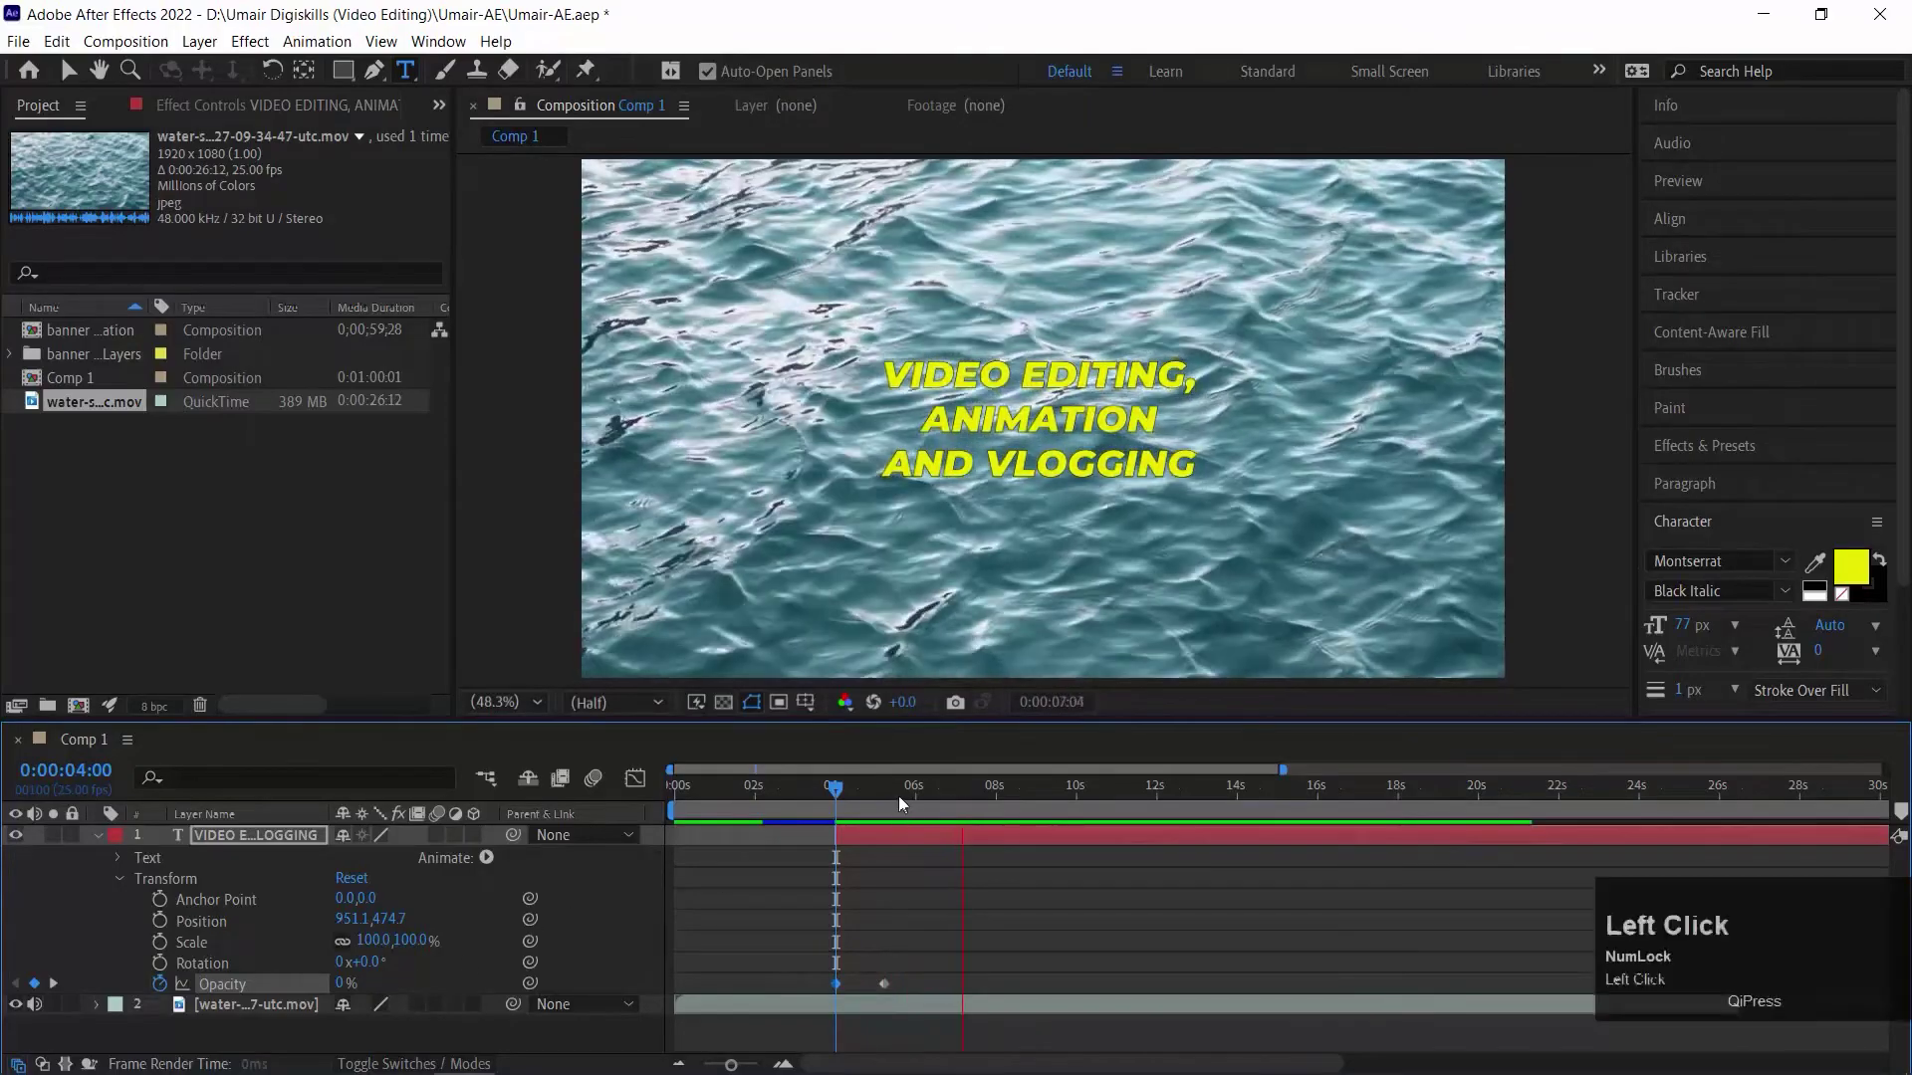
pyautogui.click(840, 793)
# Undo the text layer's opacity animation and its accidental position change
pyautogui.hotkey('ctrl', 'z')
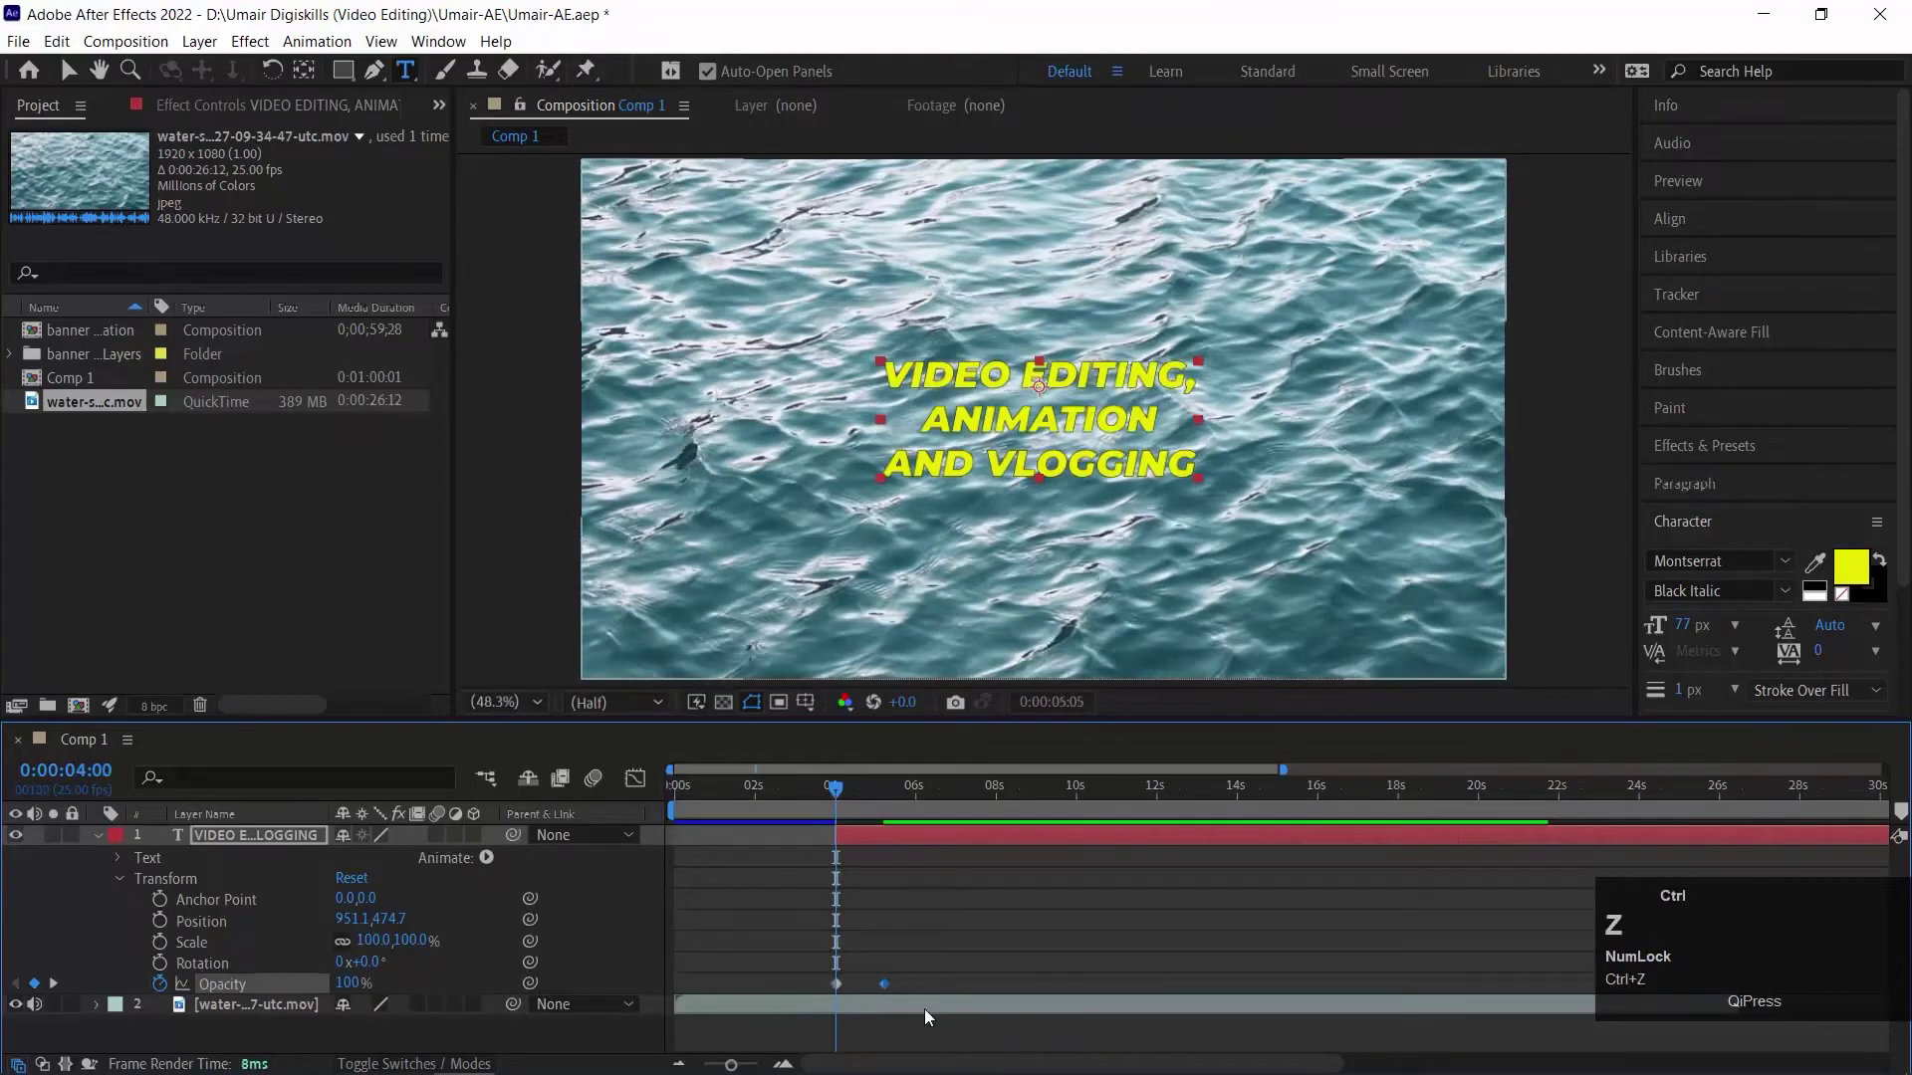
pyautogui.hotkey('ctrl', 'z')
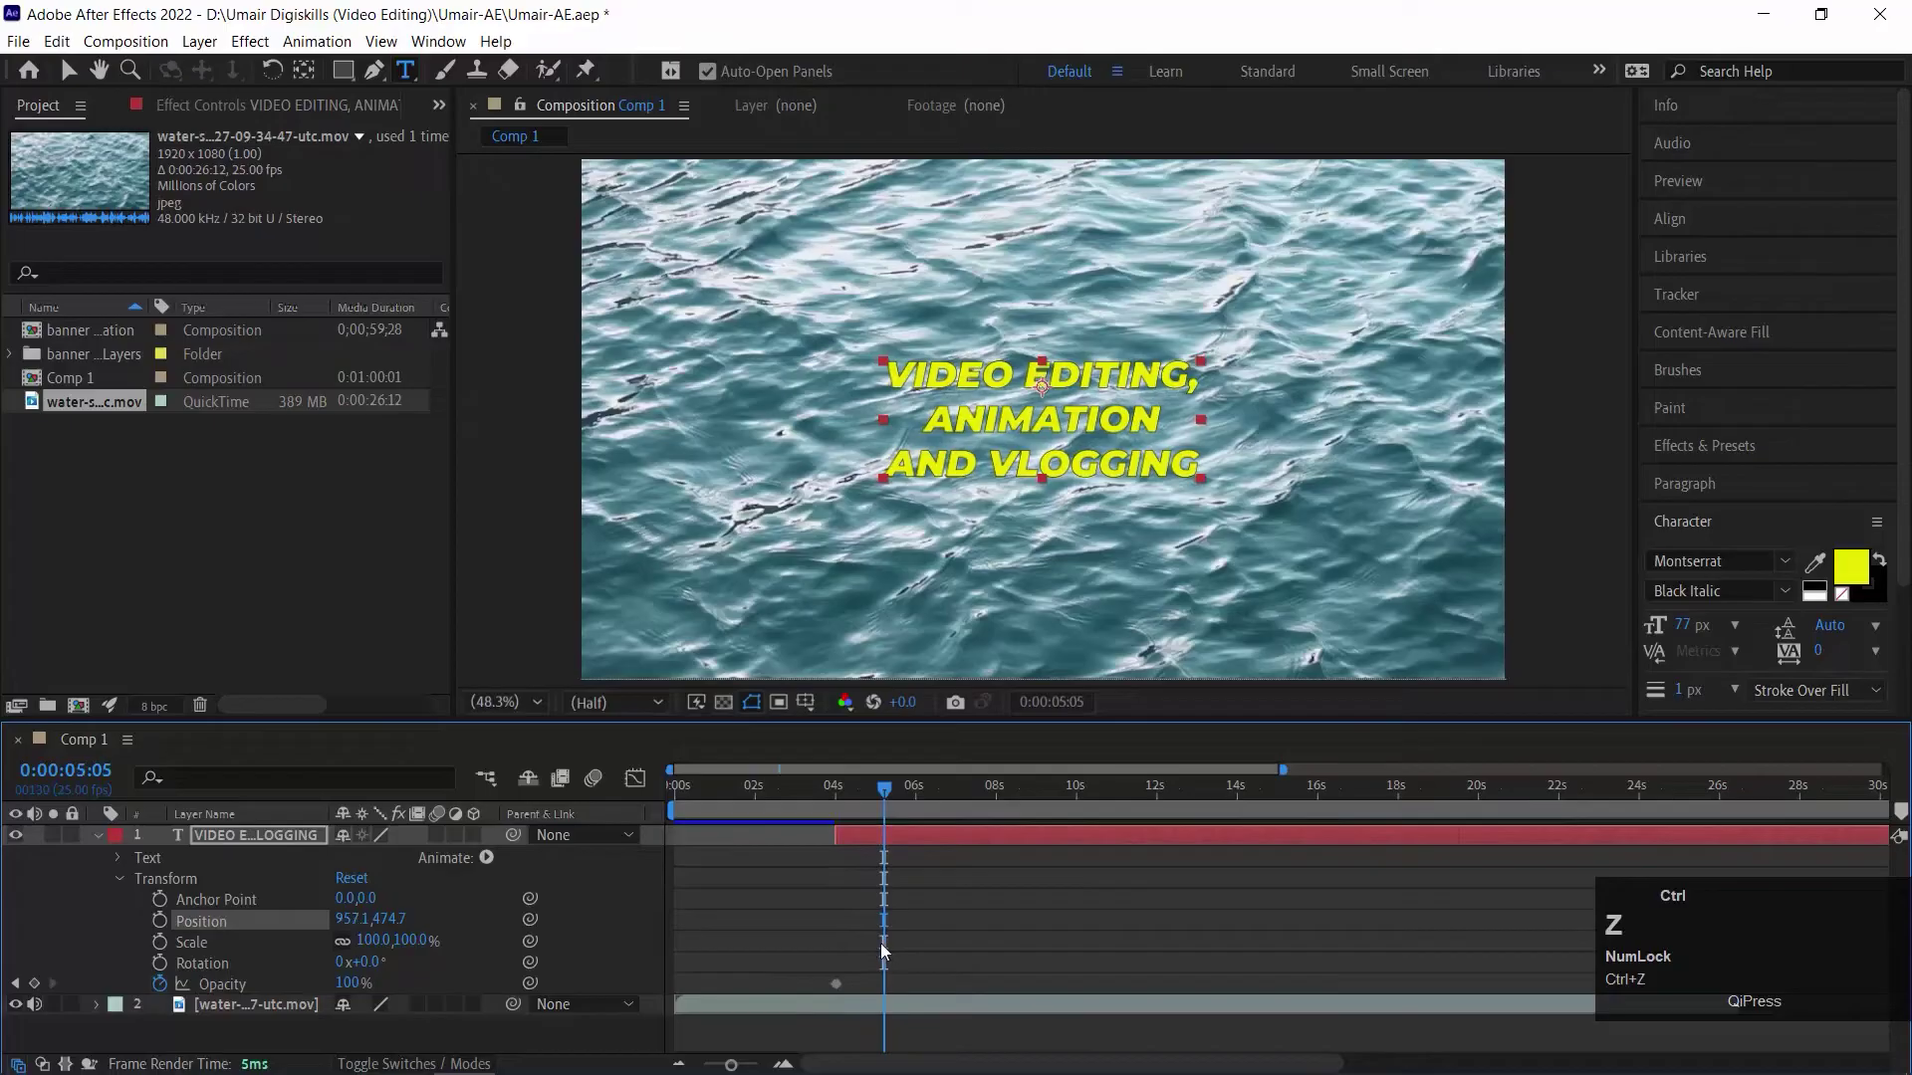
pyautogui.hotkey('ctrl', 'z')
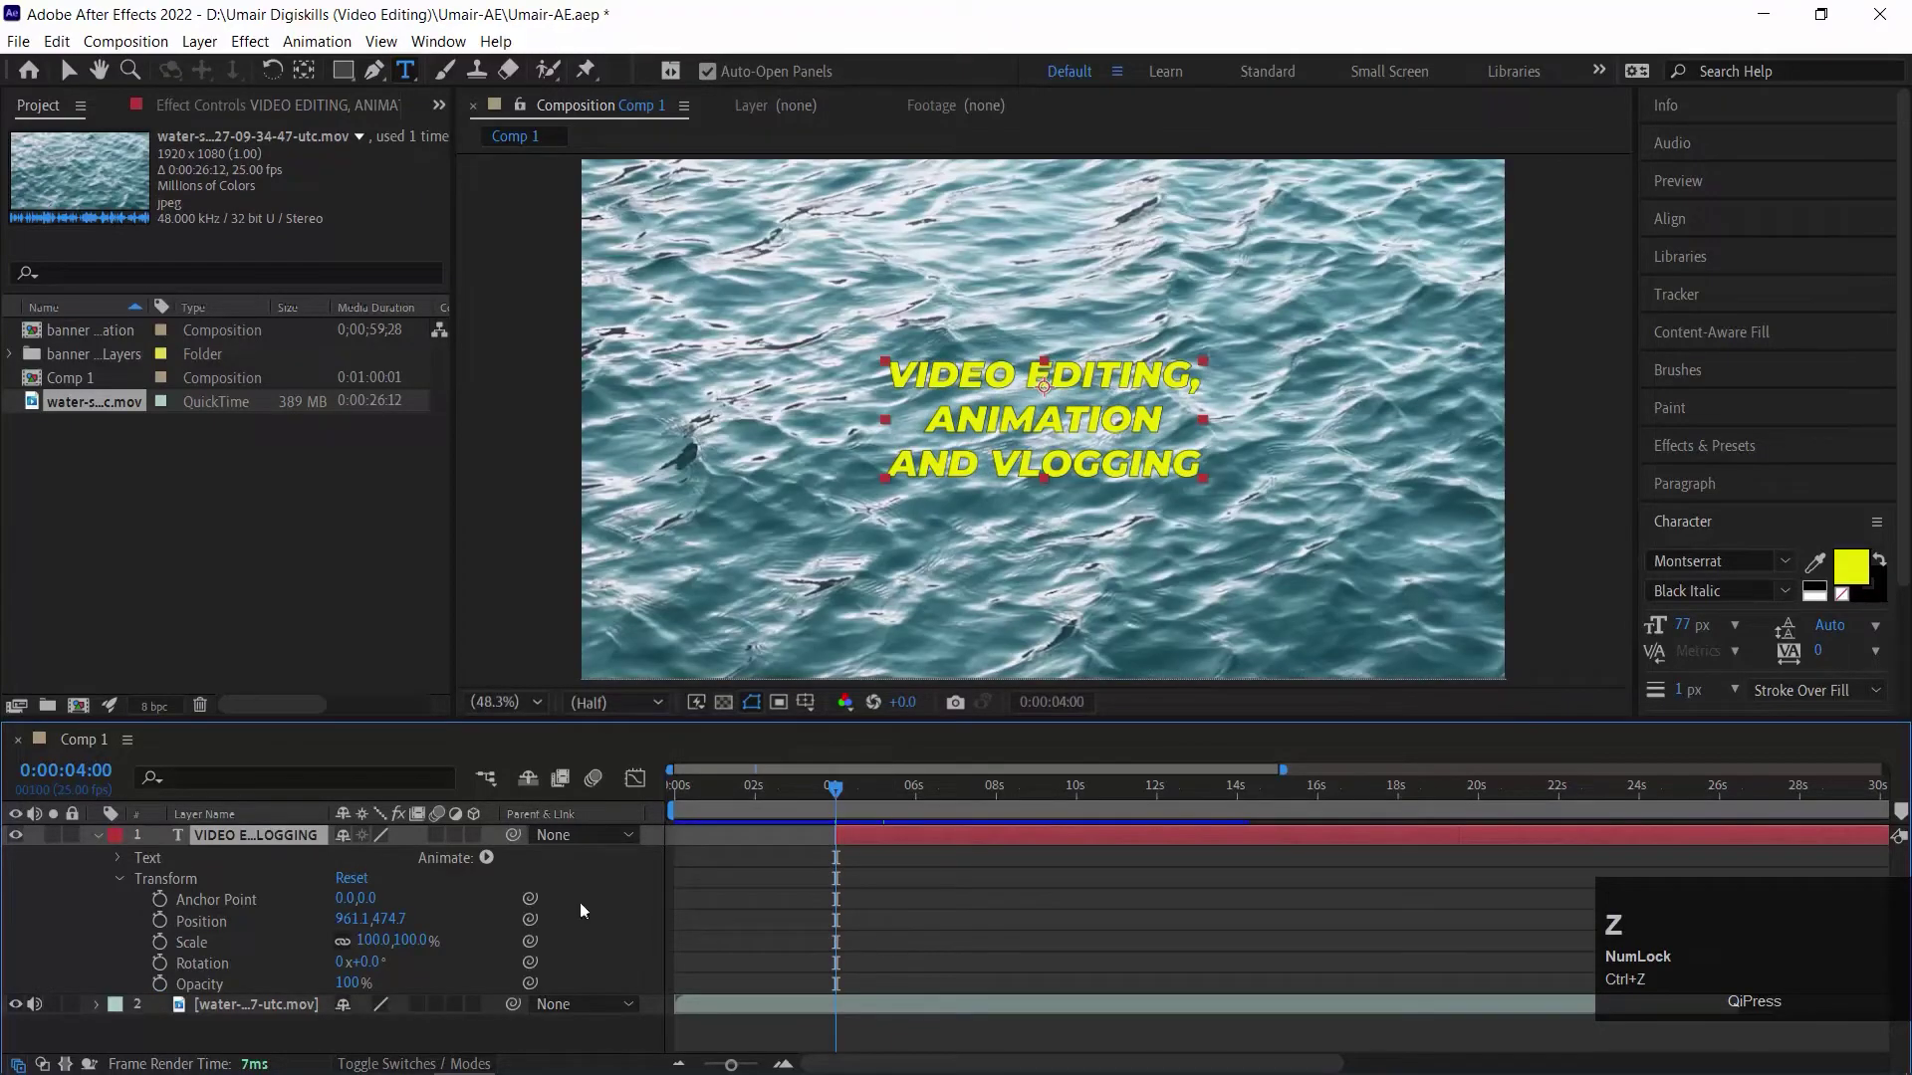
# Move the text layer horizontally past the left edge of the frame, to position -356.3, 474.7
pyautogui.moveTo(360, 919); pyautogui.dragTo(97, 780)
pyautogui.moveTo(344, 932); pyautogui.dragTo(418, 825)
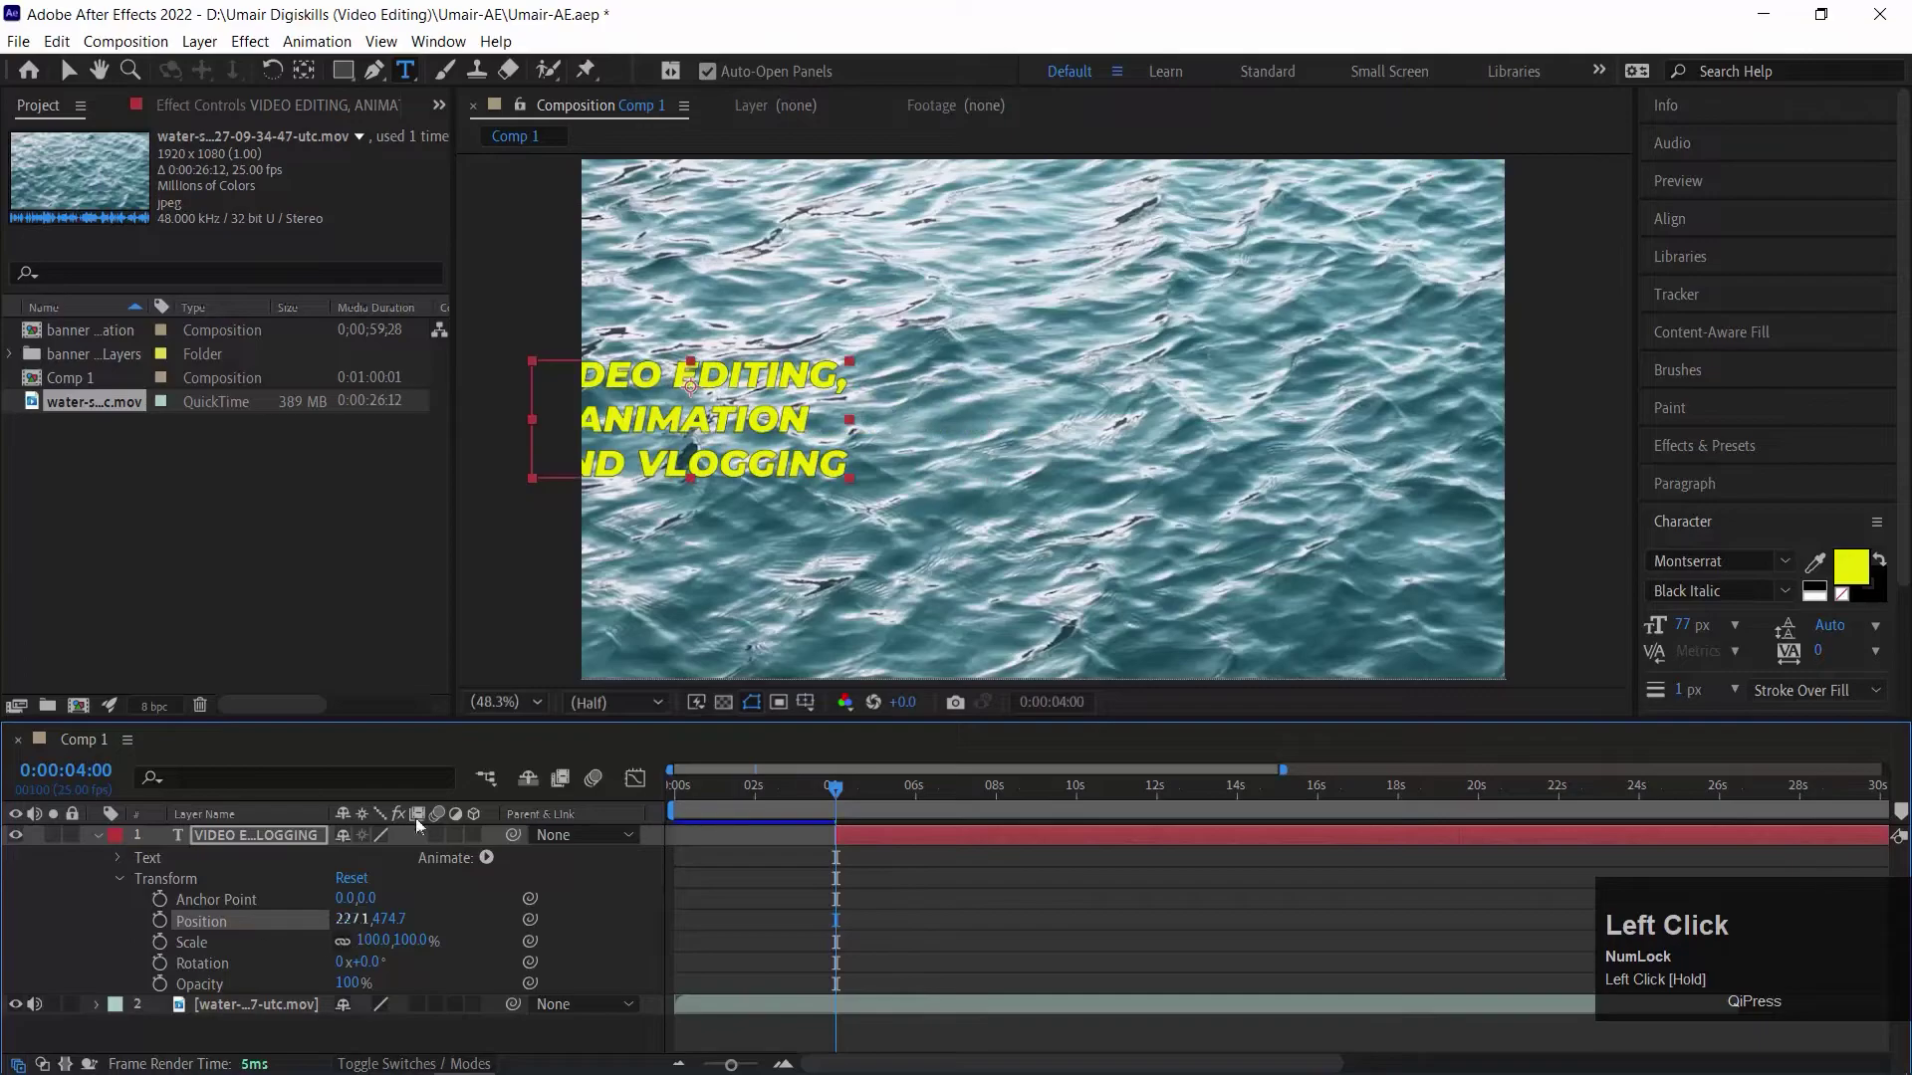
pyautogui.click(68, 70)
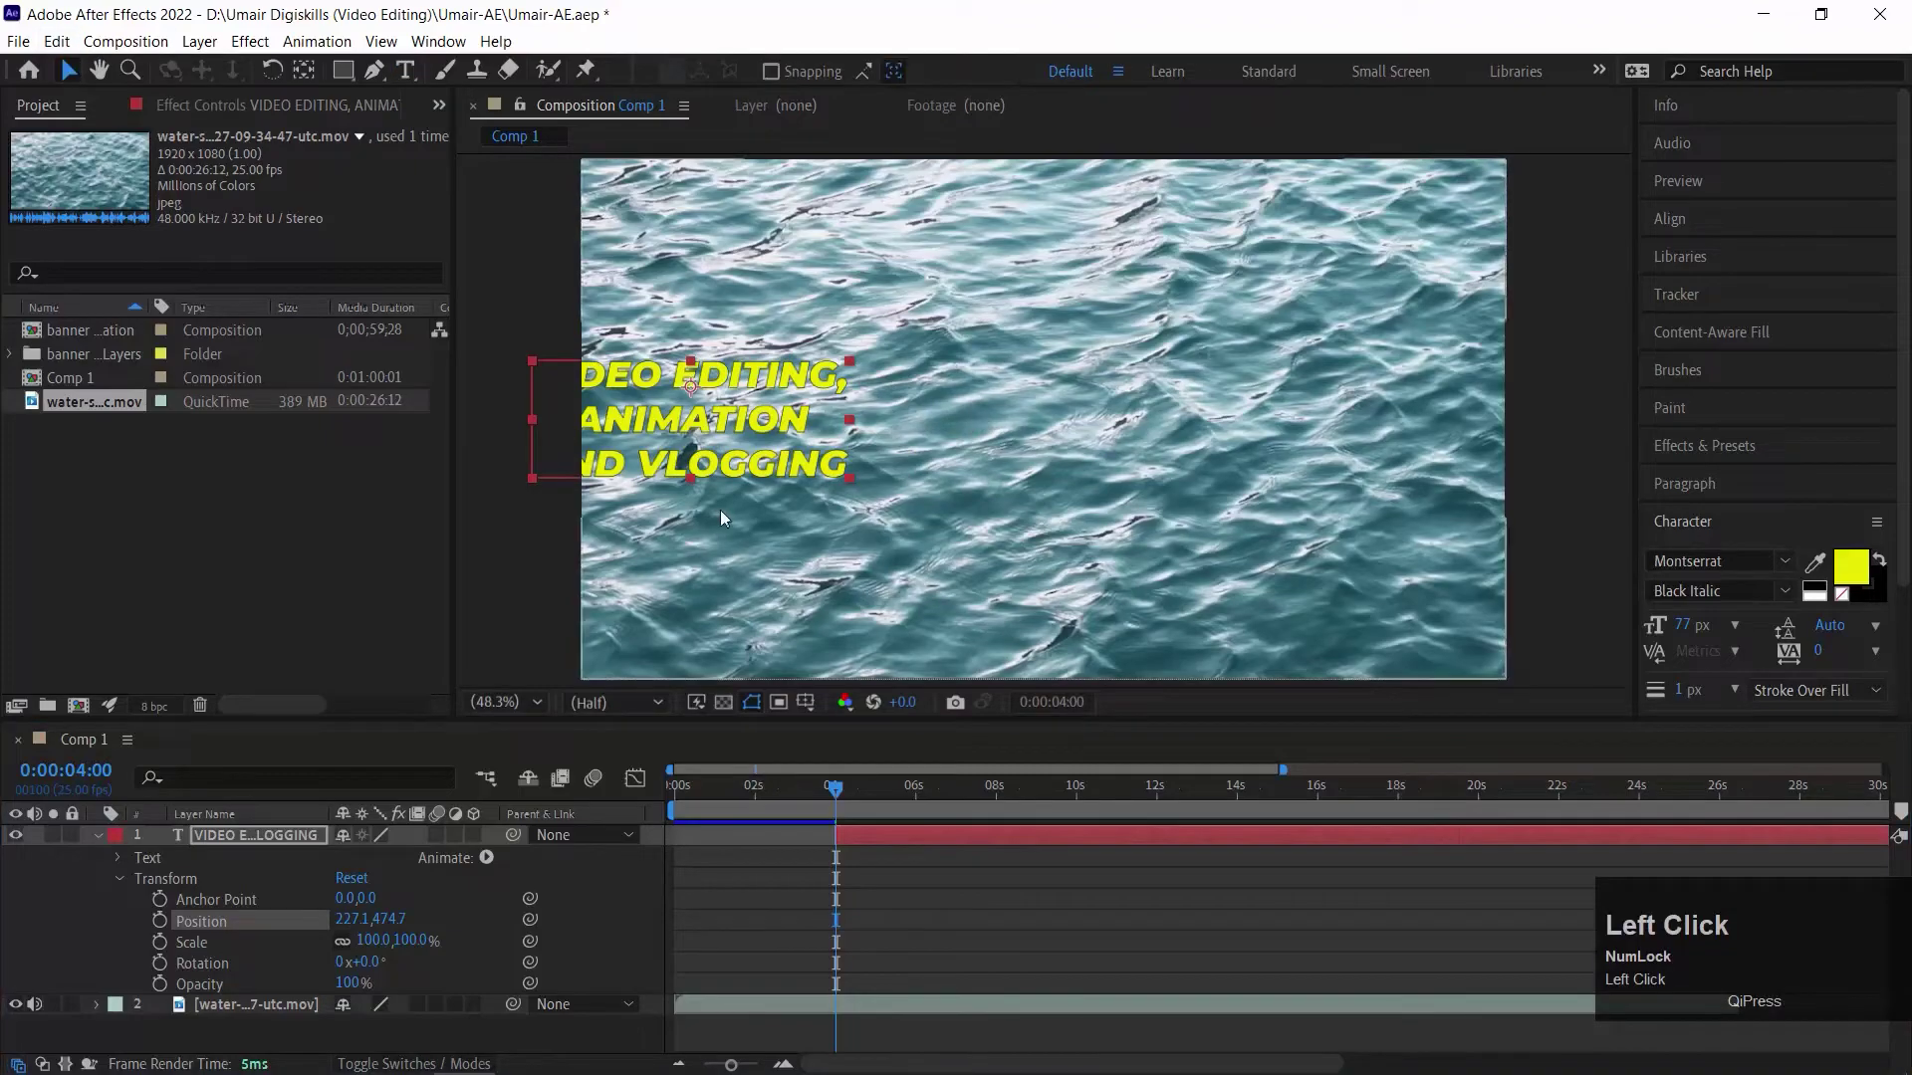
pyautogui.moveTo(777, 422); pyautogui.dragTo(734, 487)
pyautogui.moveTo(767, 422); pyautogui.dragTo(504, 375)
pyautogui.hotkey('ctrl', 'z')
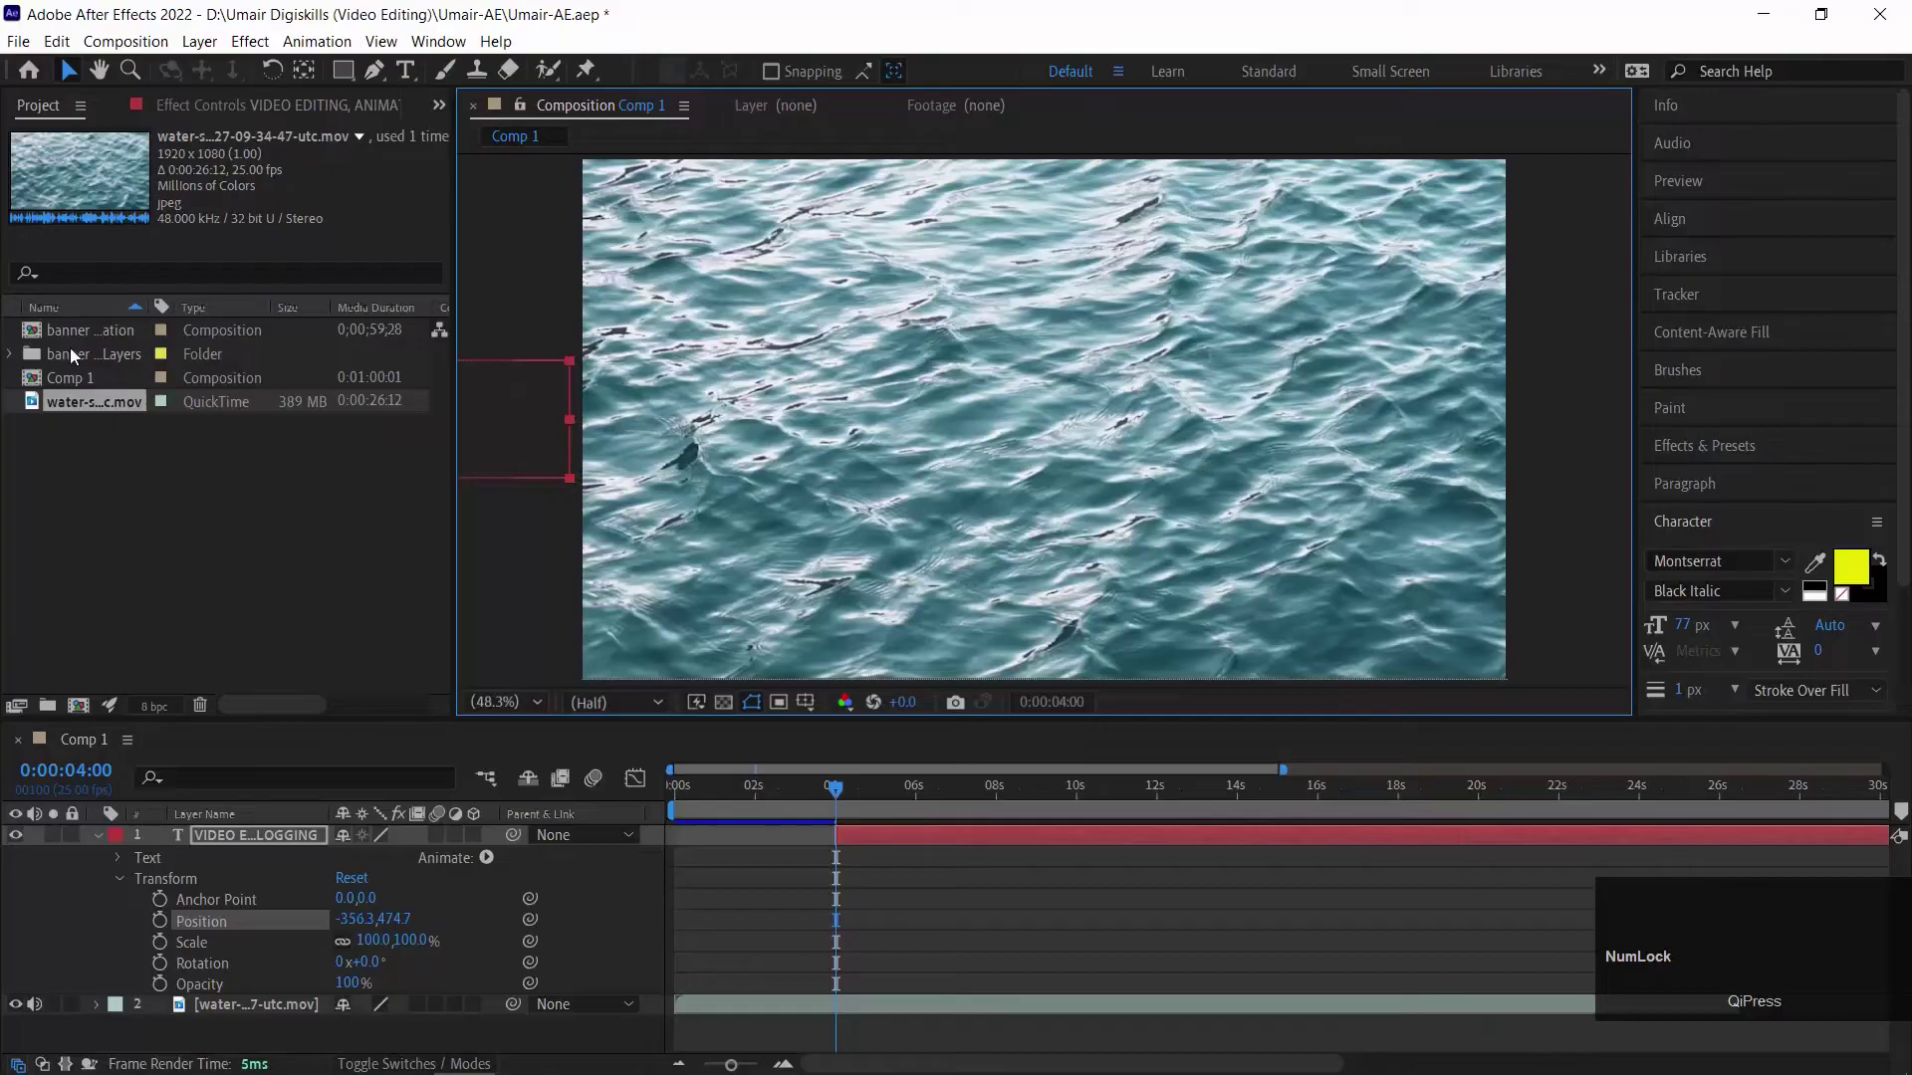
# Keyframe the text's Position from off-frame at 0:00:04:00 to about 940.7, 474.7 at 0:00:08:01, and preview the slide-in
pyautogui.click(160, 921)
pyautogui.moveTo(852, 789); pyautogui.dragTo(1000, 792)
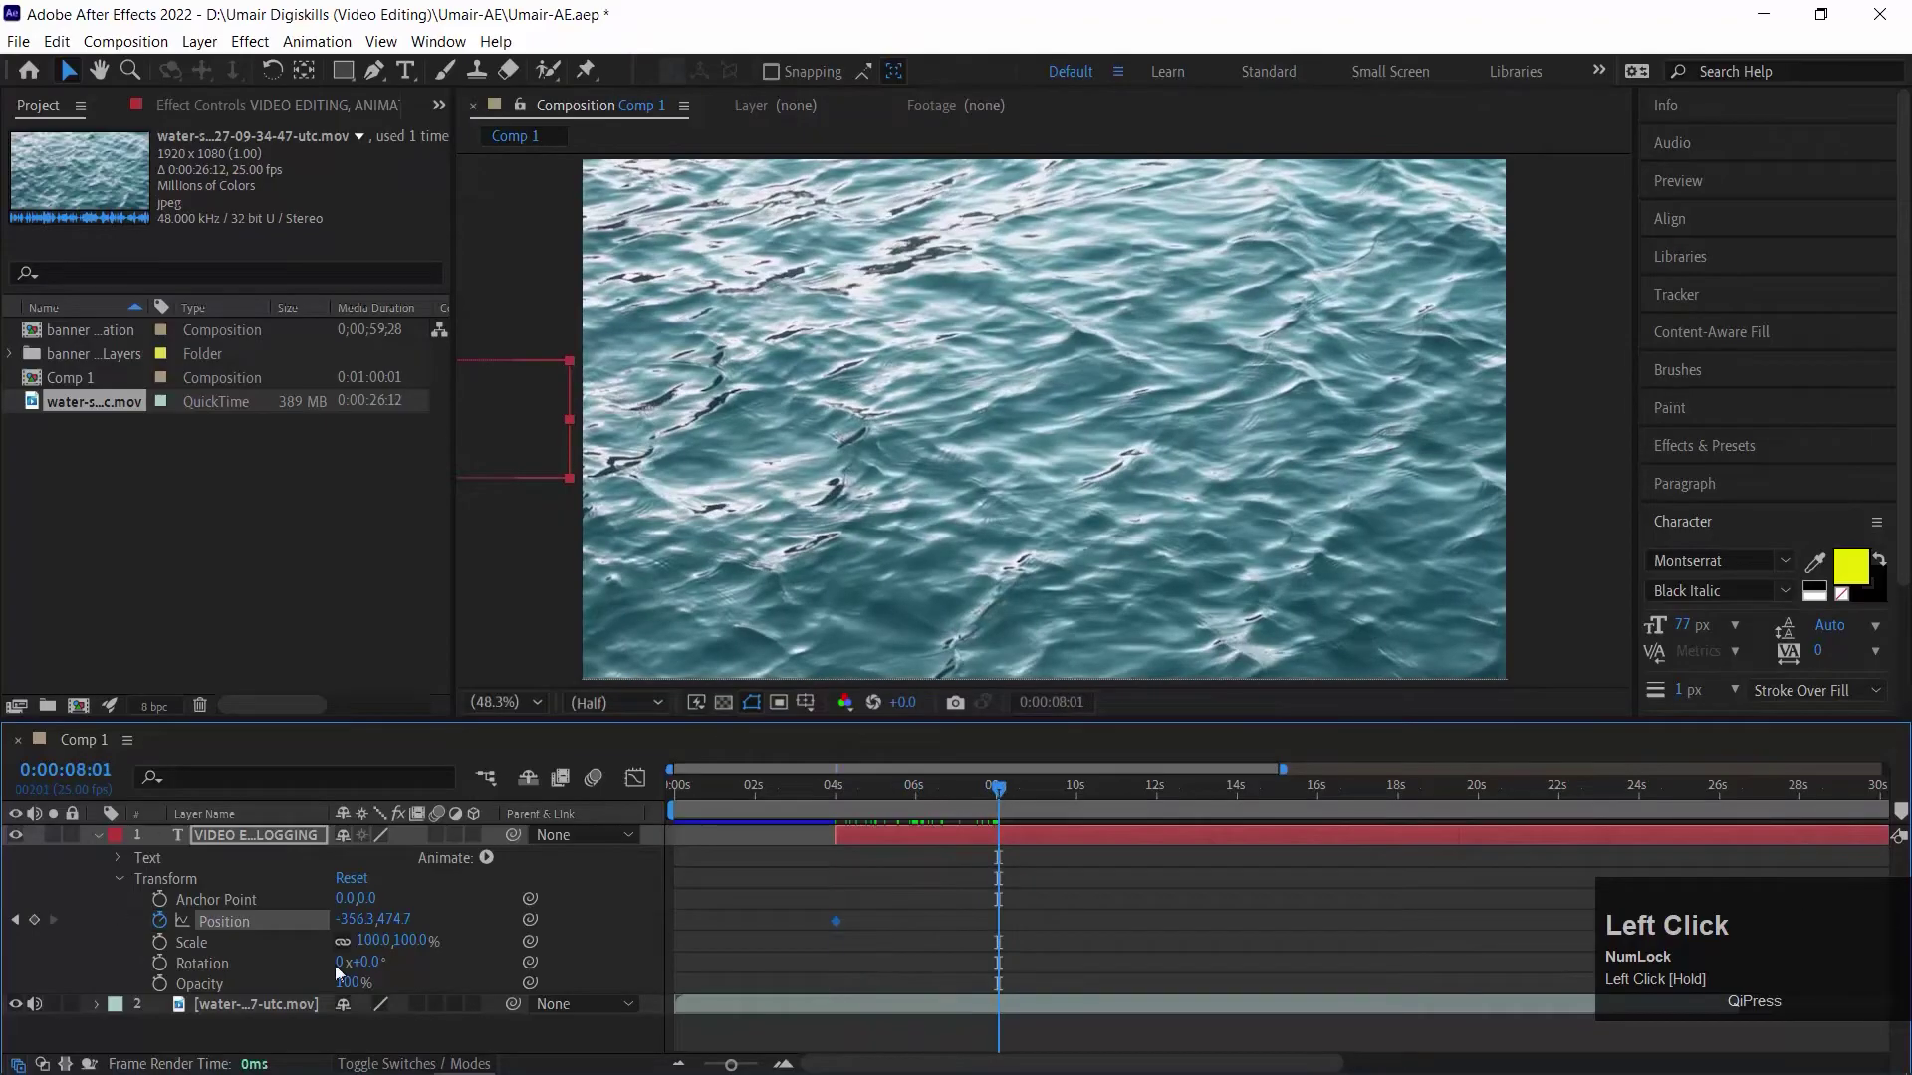
pyautogui.moveTo(351, 918); pyautogui.dragTo(1551, 919)
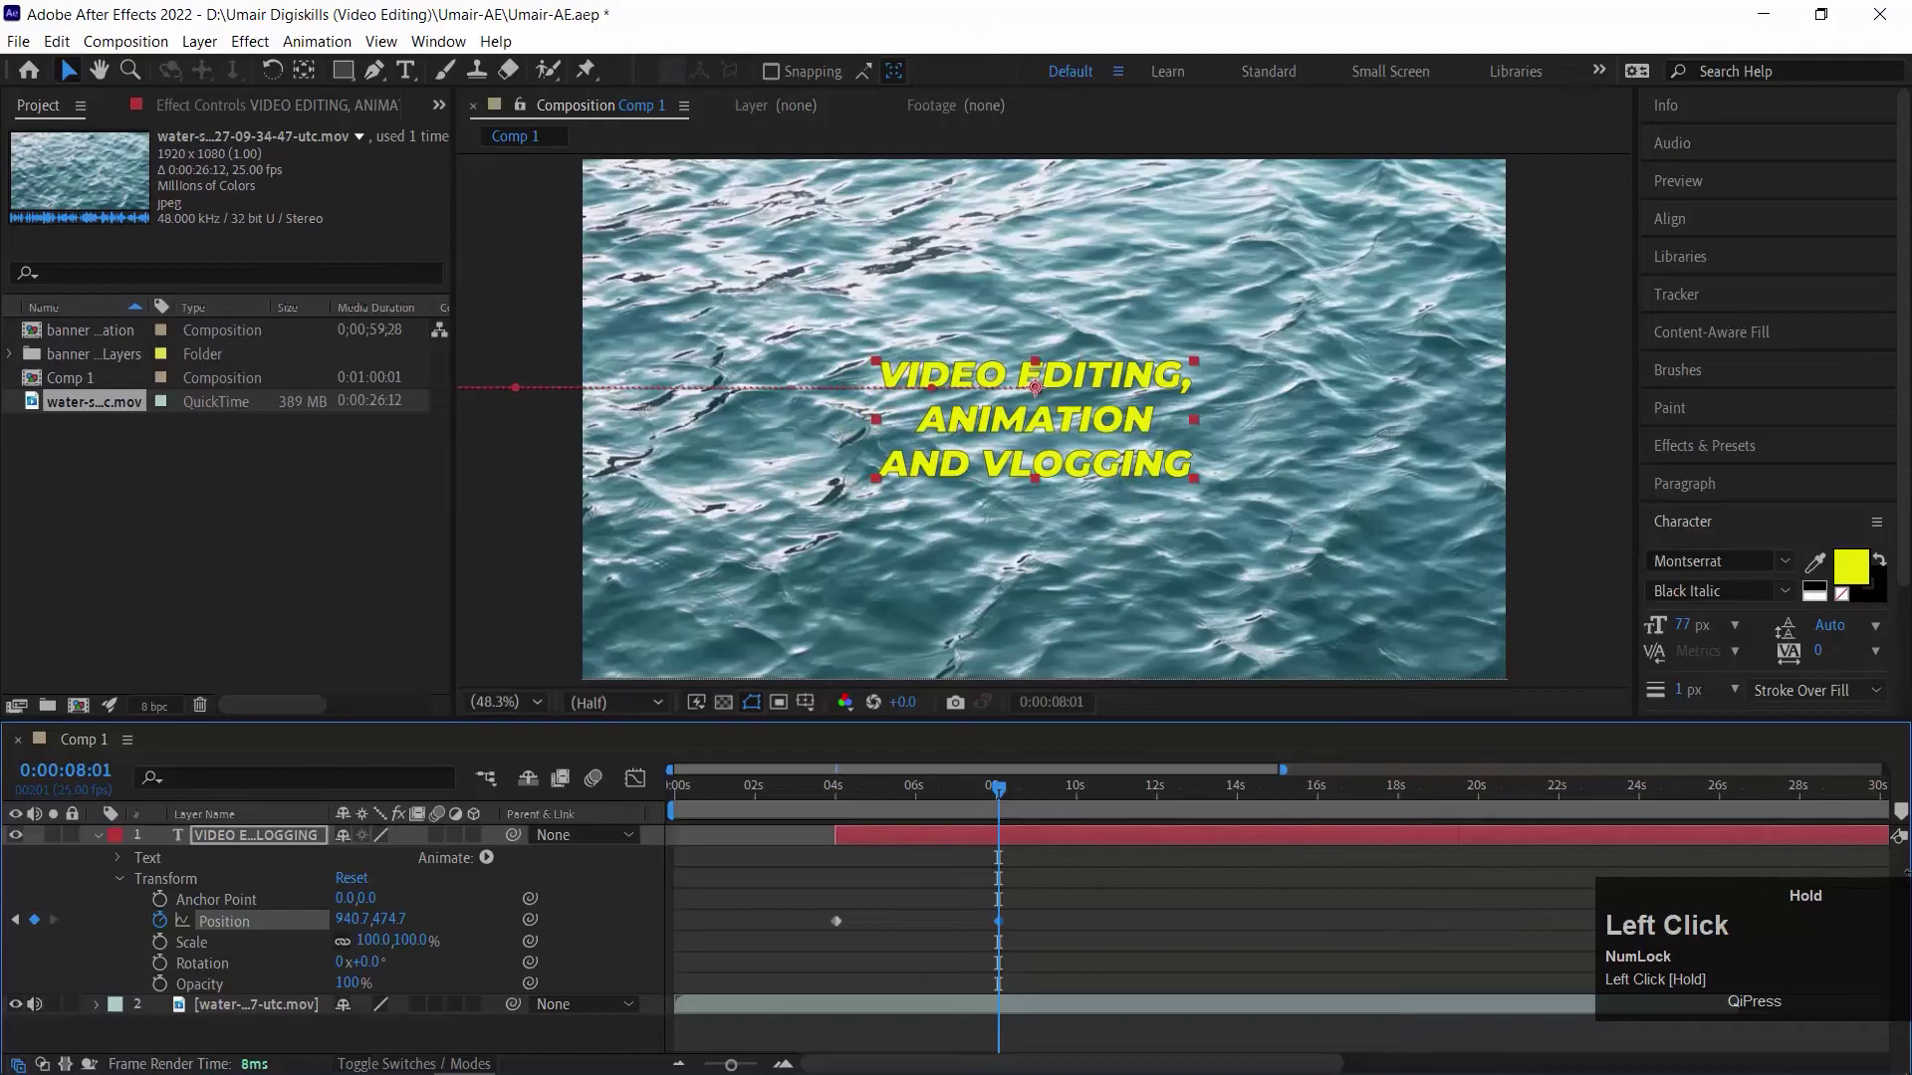
pyautogui.moveTo(896, 786); pyautogui.dragTo(833, 789)
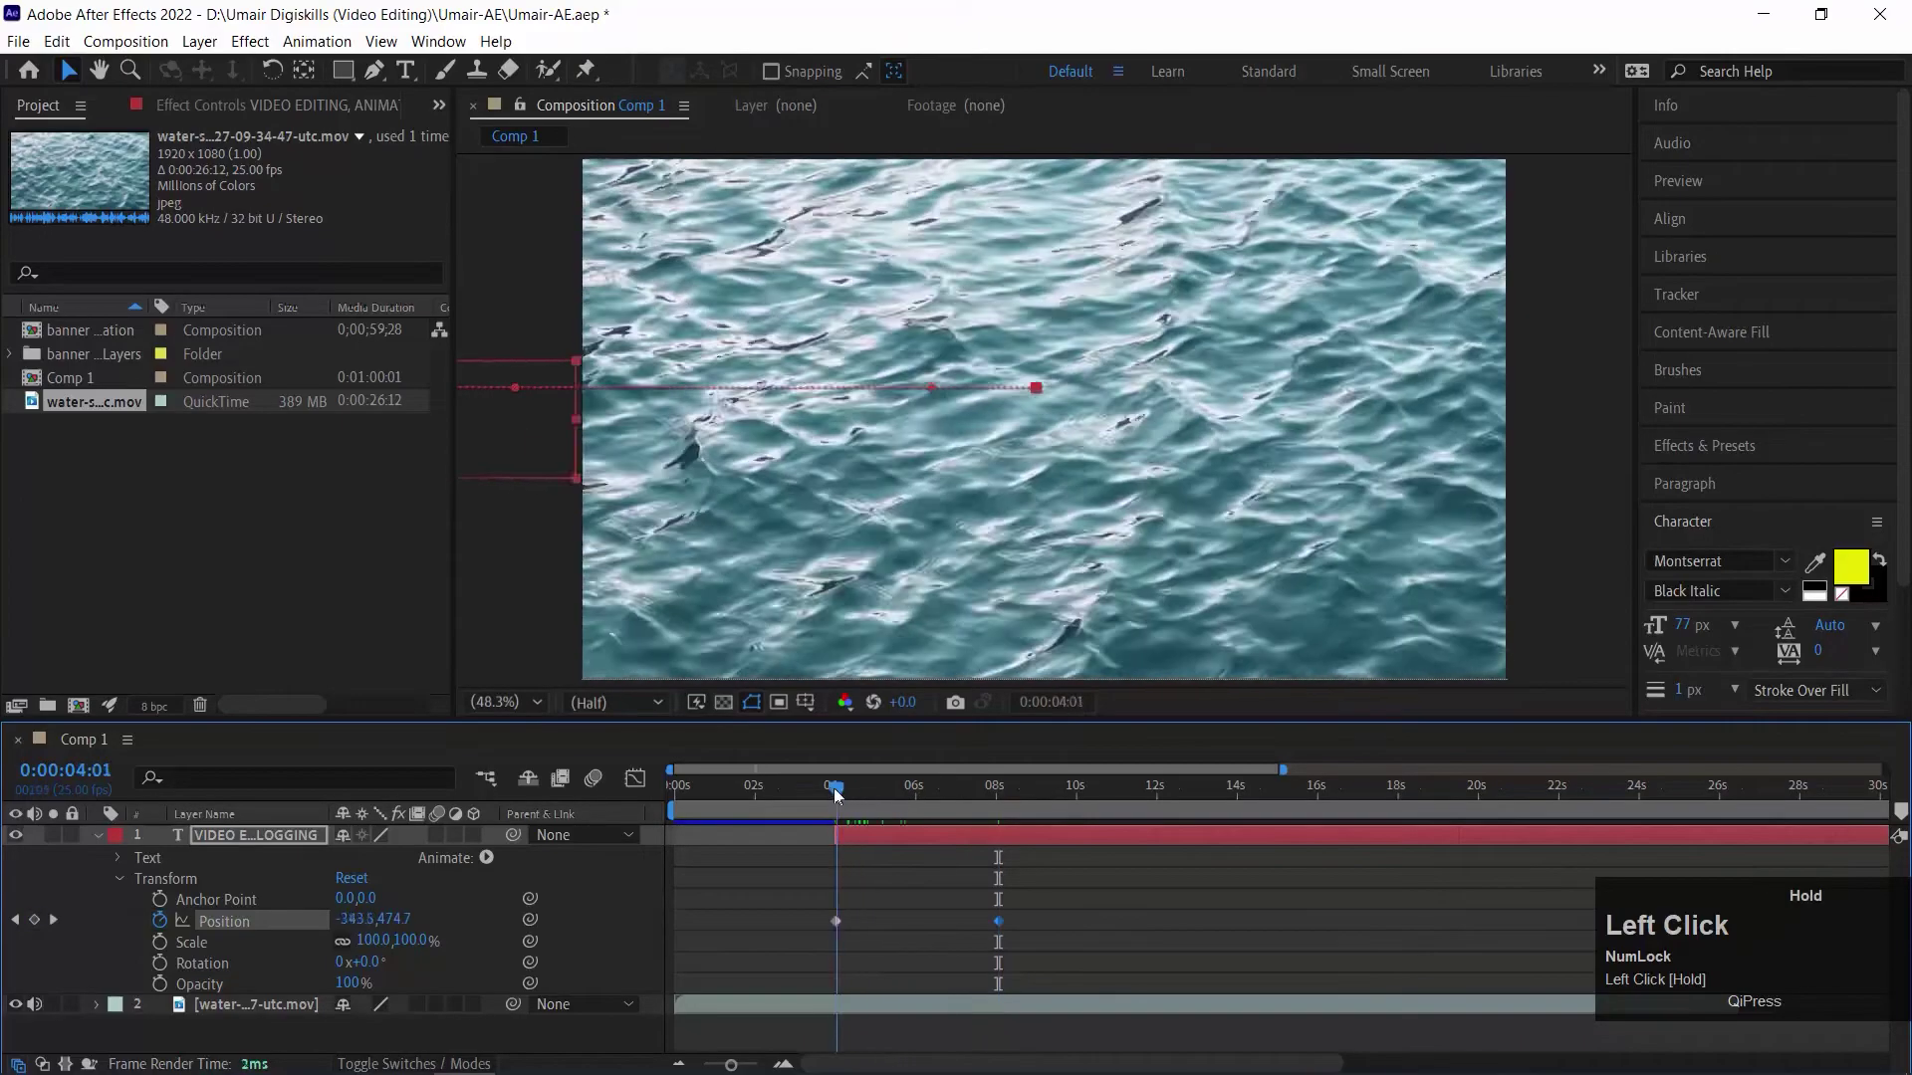
pyautogui.press('space')
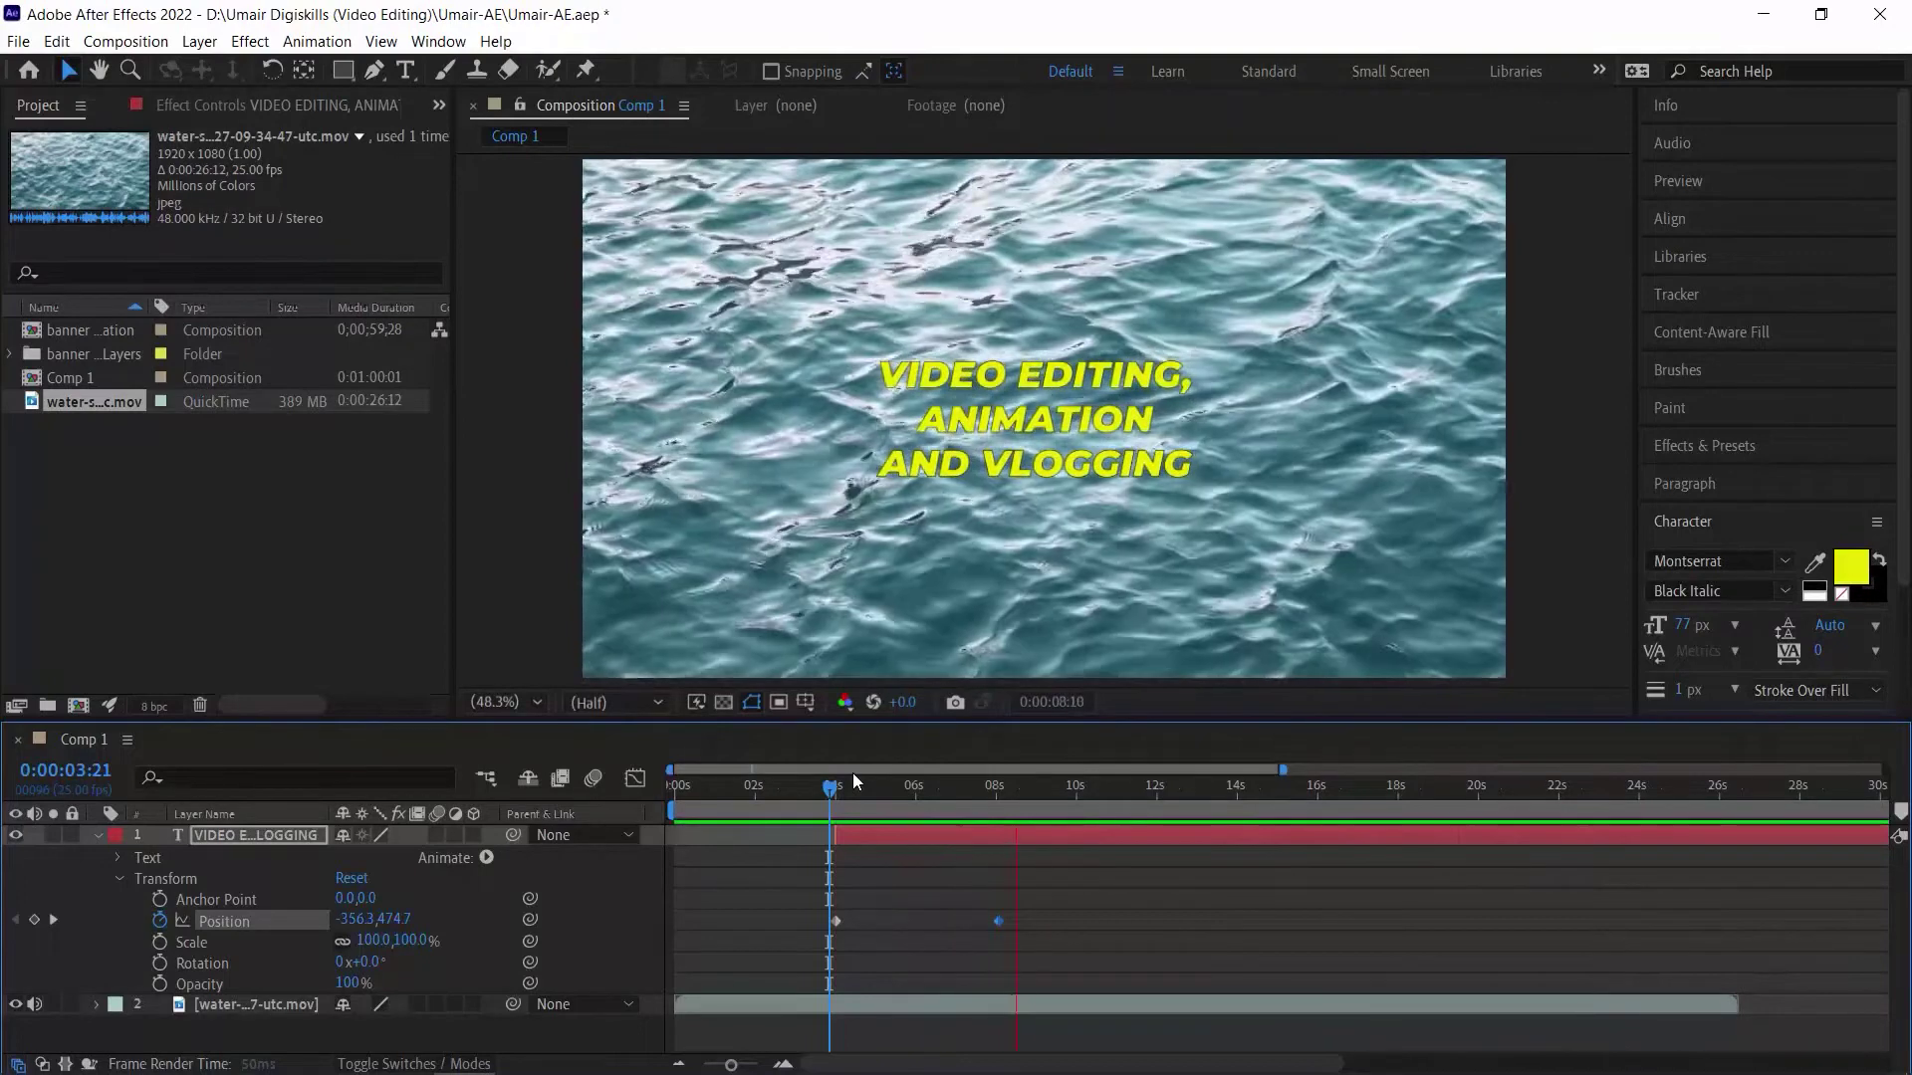
# Stop the preview and scrub through the text's slide-in between its two Position keyframes, up to 0:00:07:20
pyautogui.press('space')
pyautogui.moveTo(884, 792); pyautogui.dragTo(967, 792)
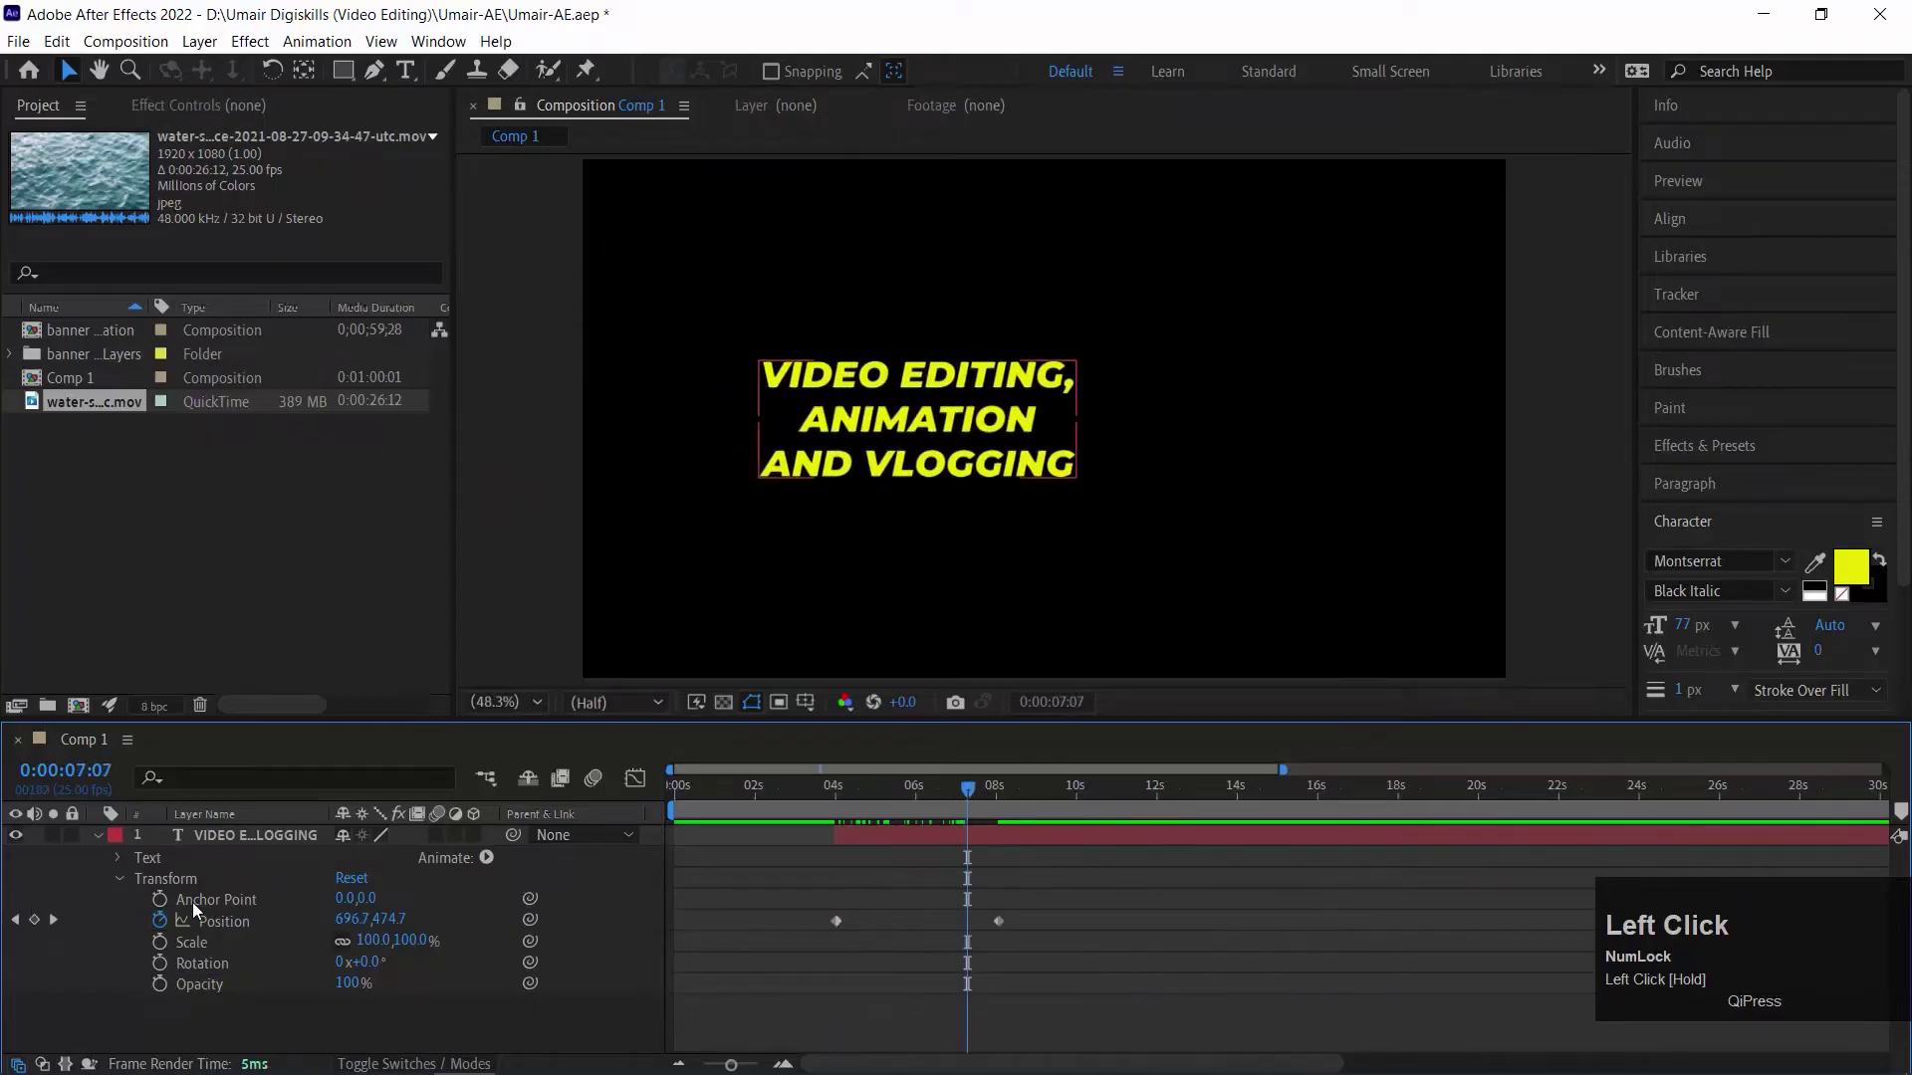
pyautogui.click(1097, 939)
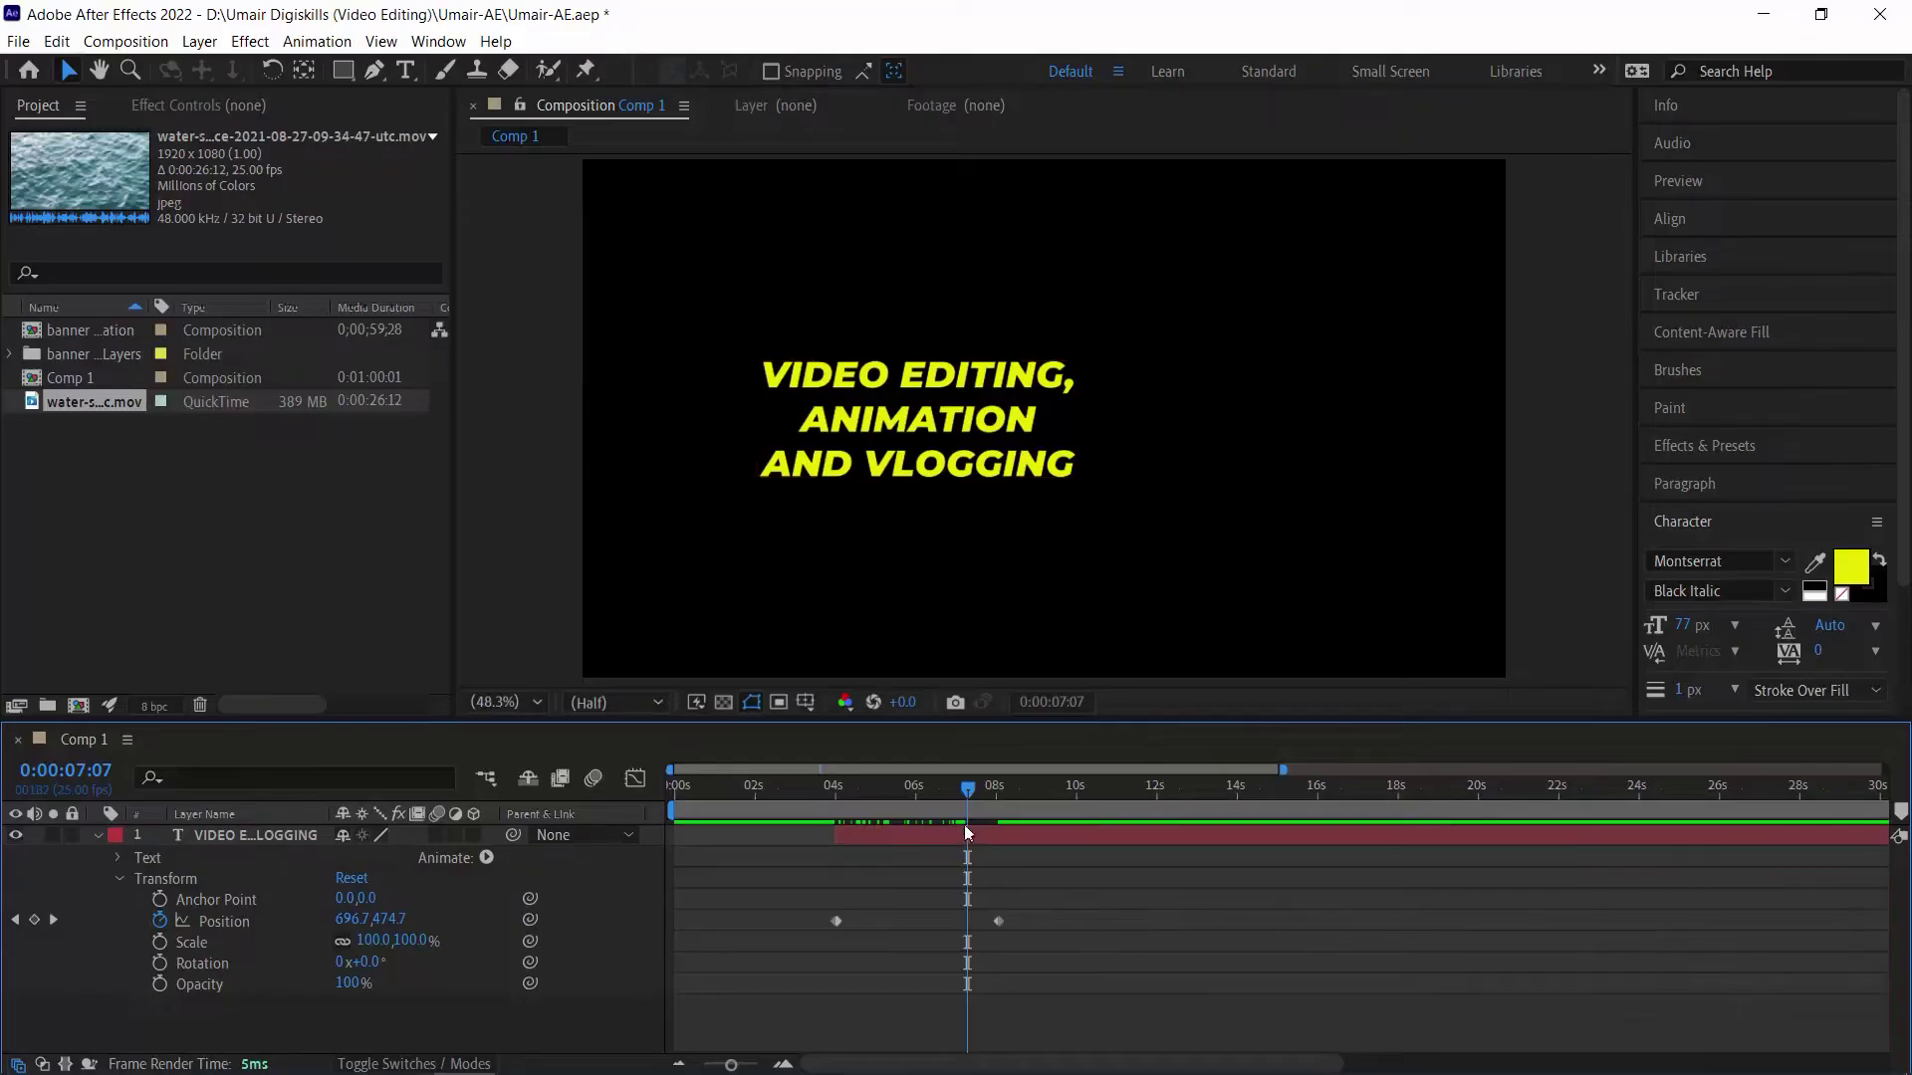
pyautogui.moveTo(972, 787); pyautogui.dragTo(983, 790)
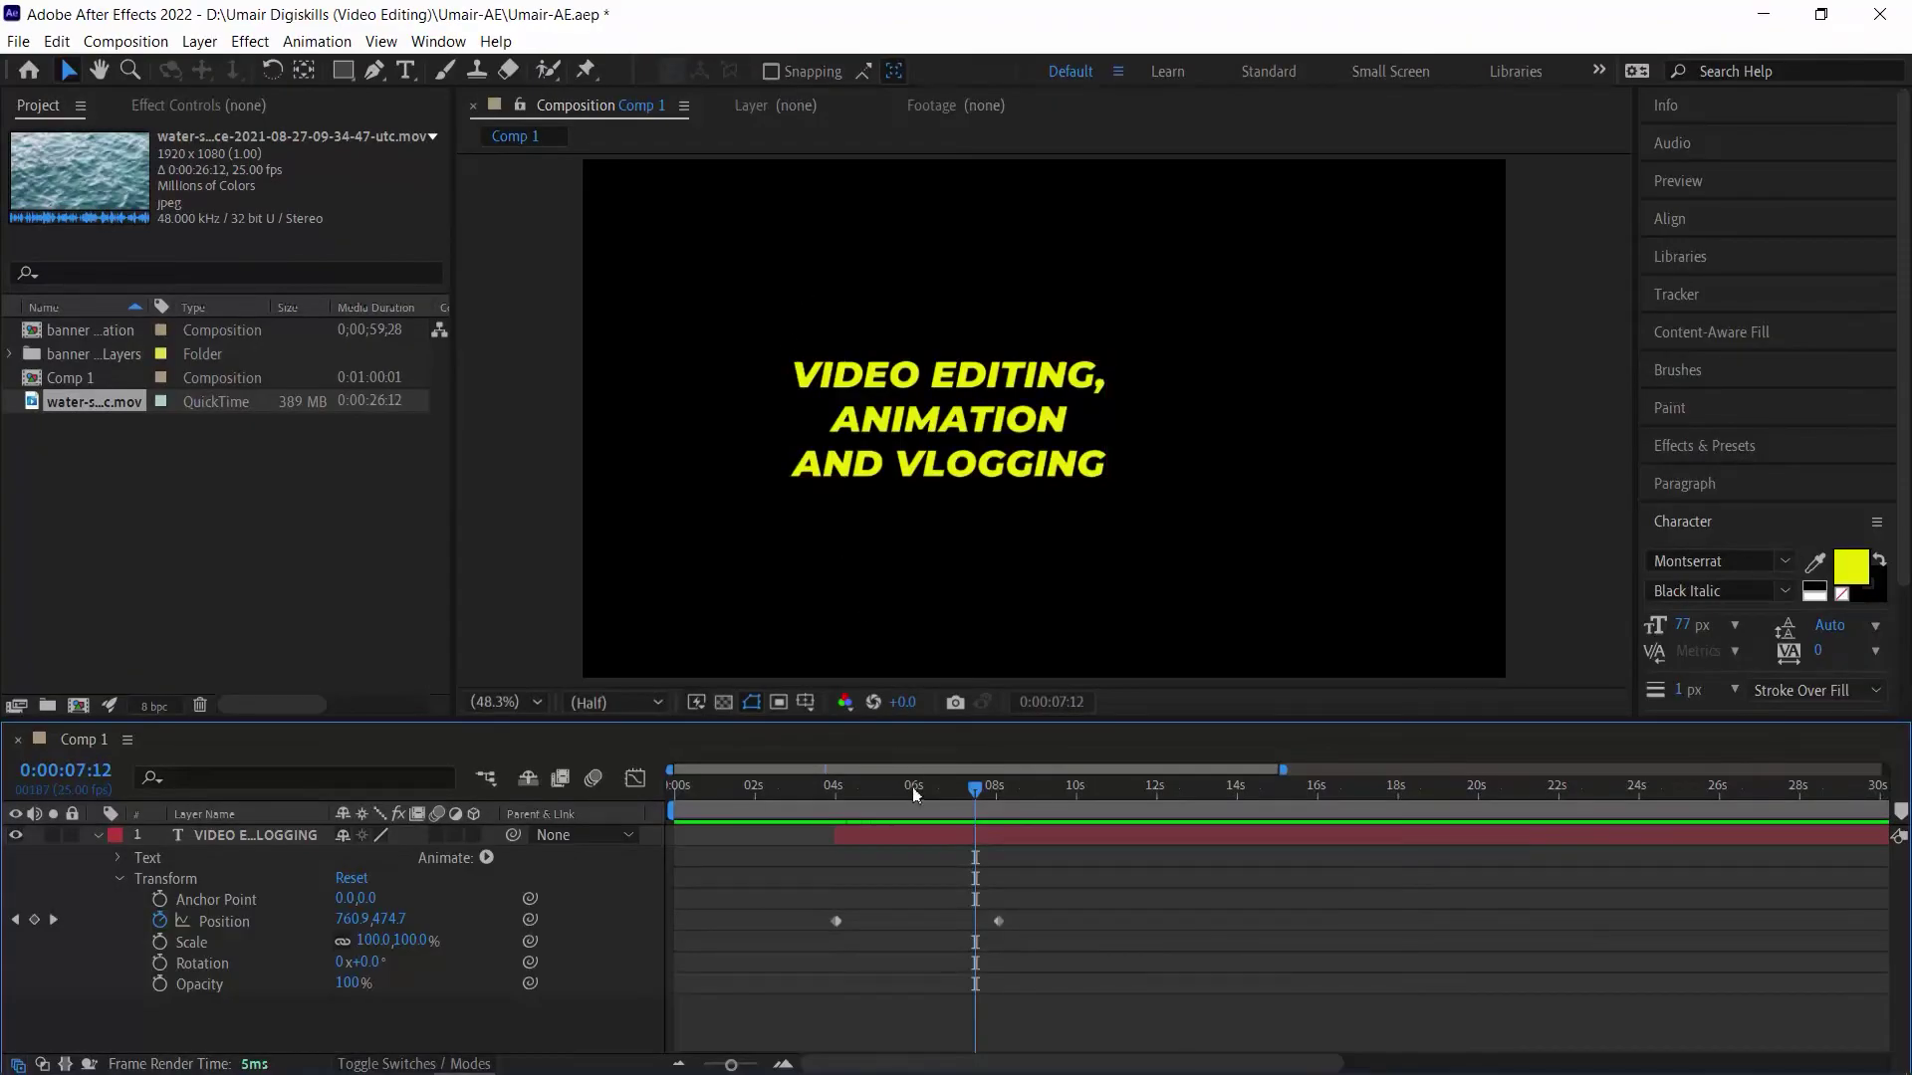
pyautogui.moveTo(920, 792); pyautogui.dragTo(989, 783)
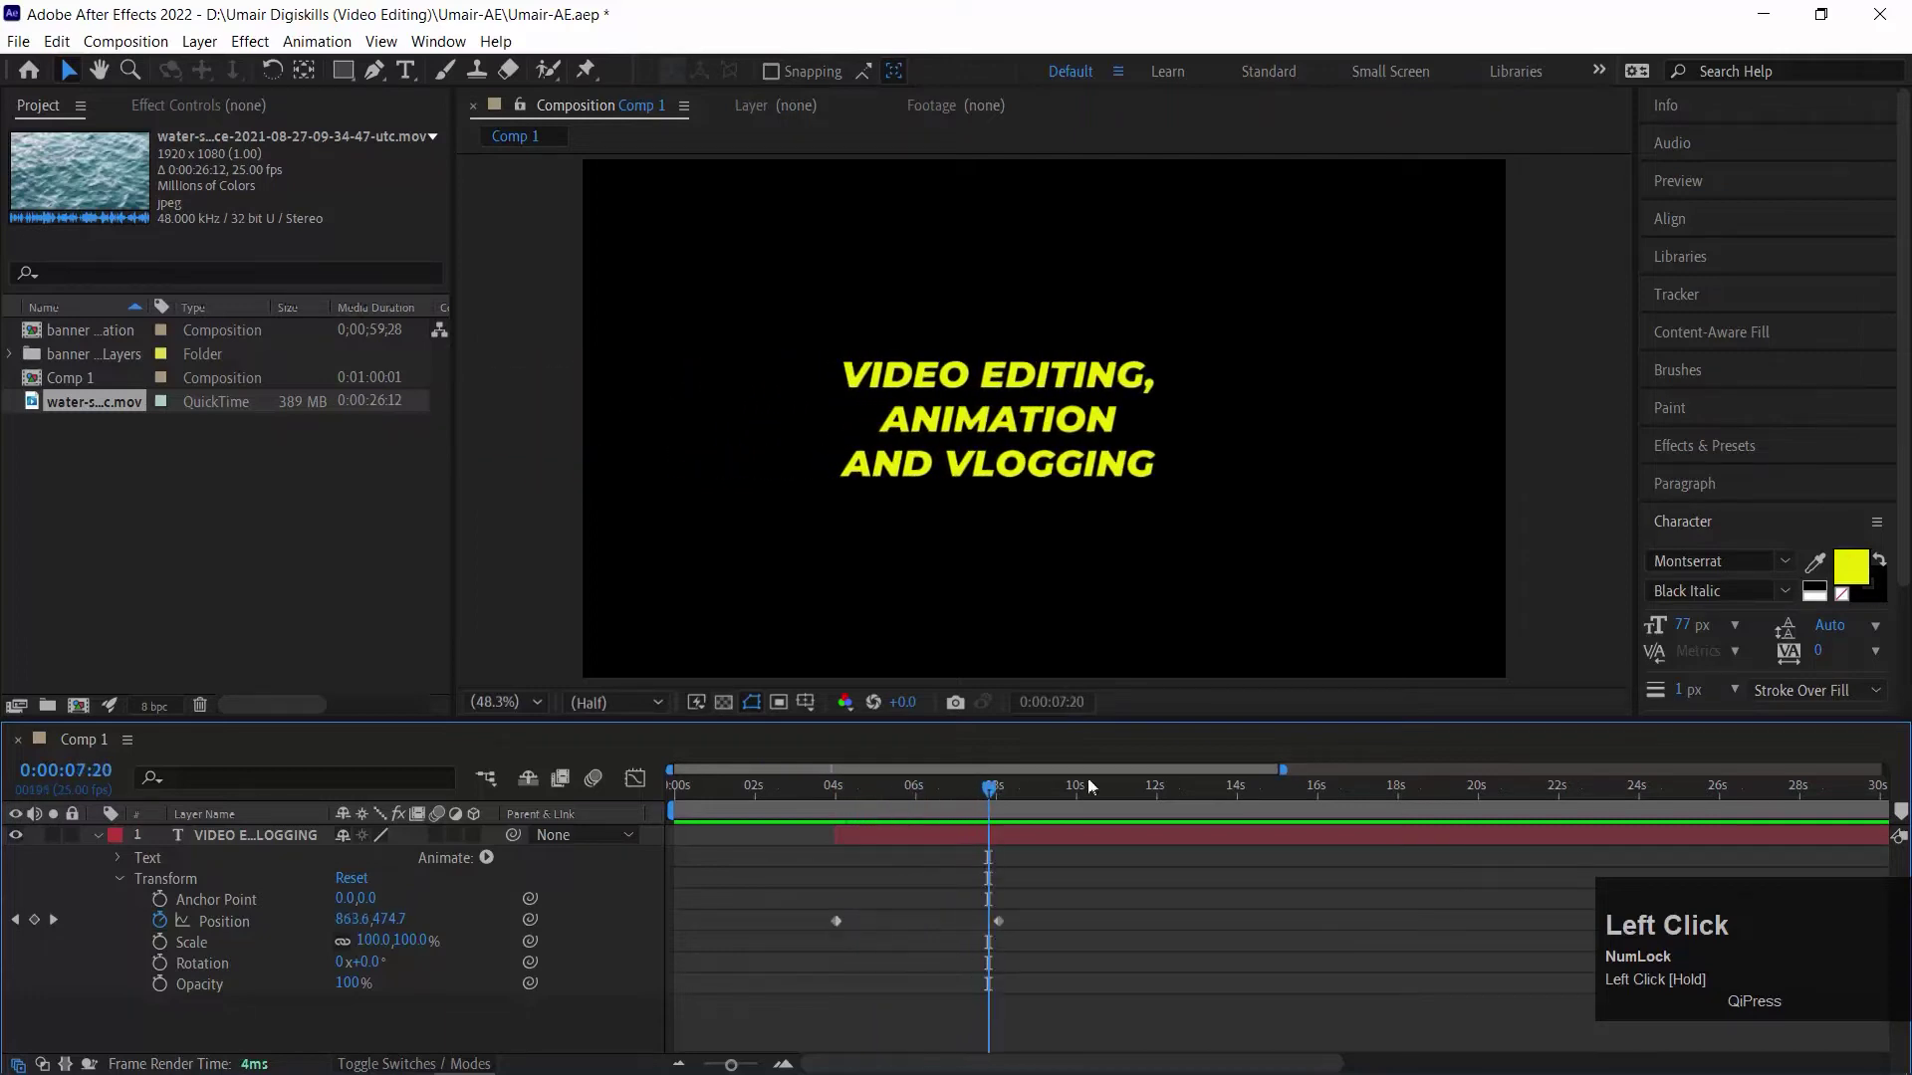
# Open the Animate In folder of the Text animation presets in Effects & Presets and look through its presets
pyautogui.click(1732, 448)
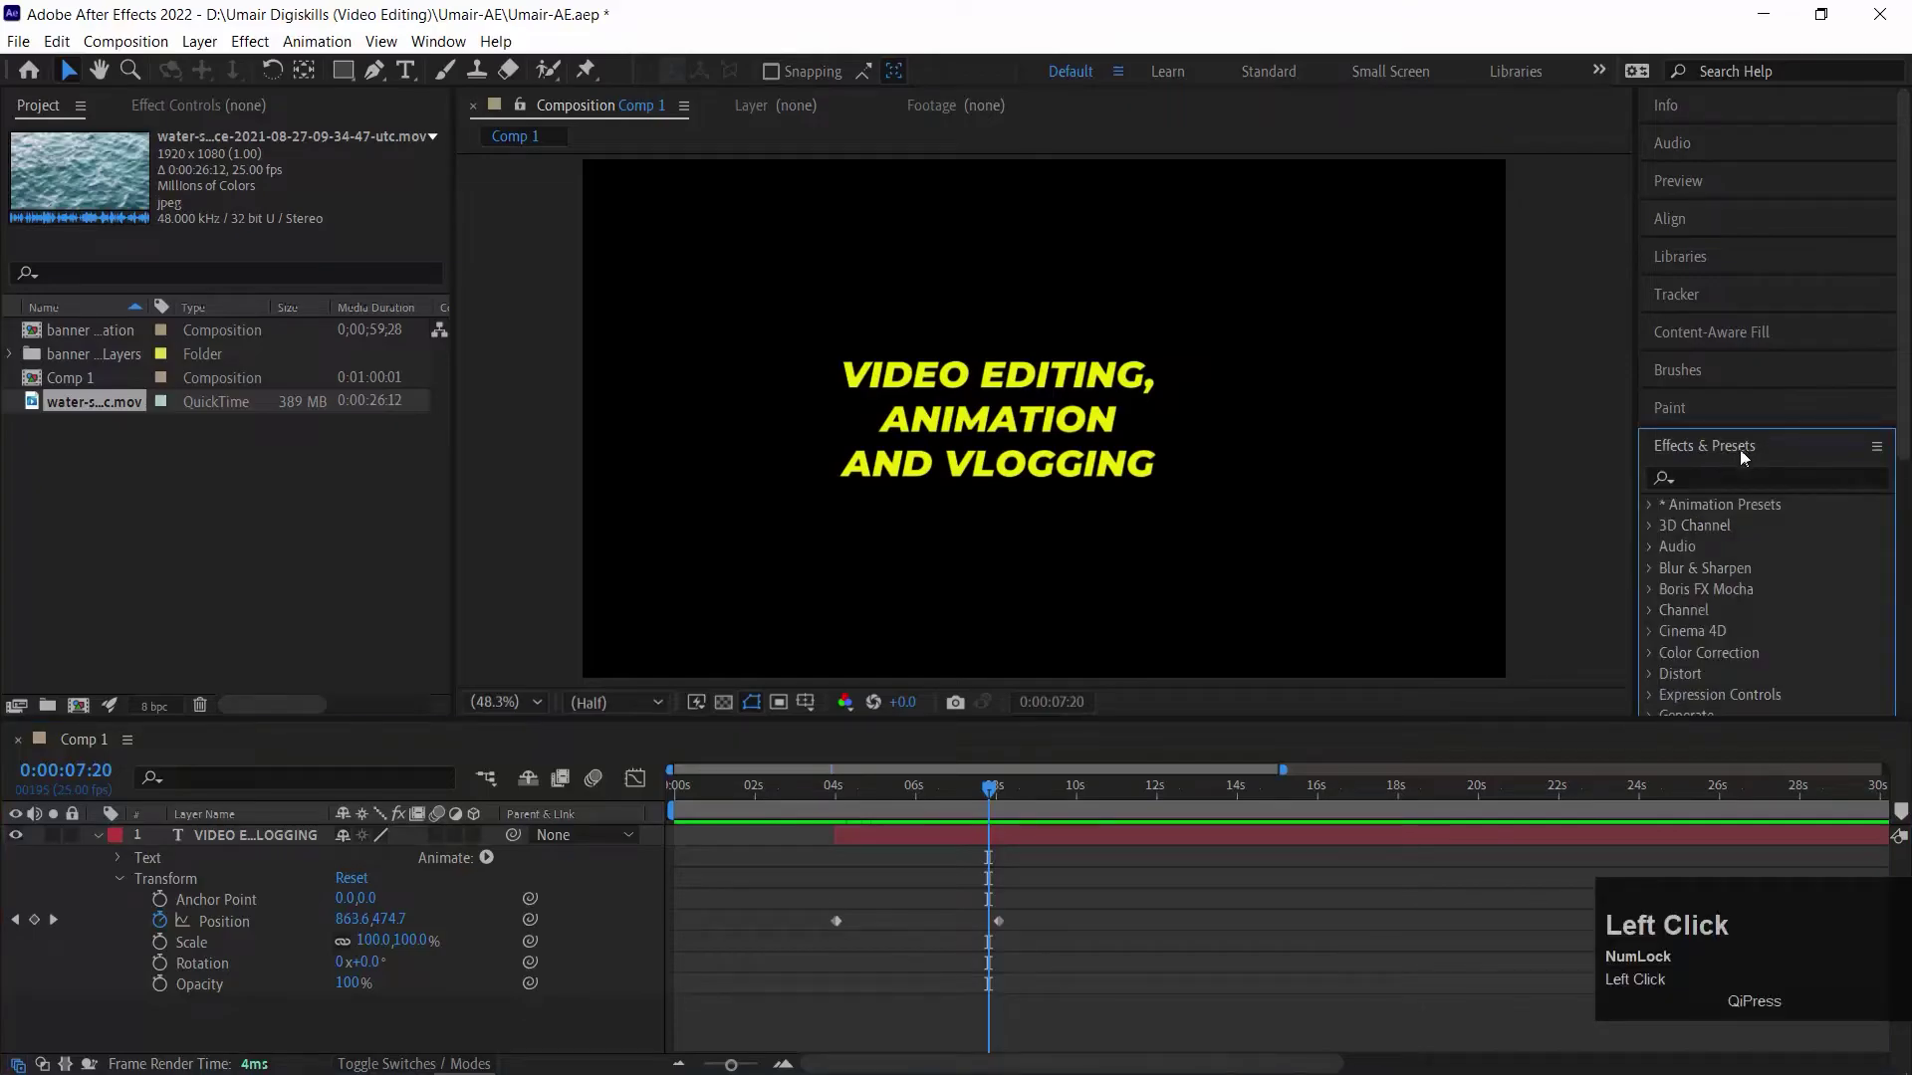
pyautogui.click(1651, 508)
pyautogui.scroll(-2, 1759, 556)
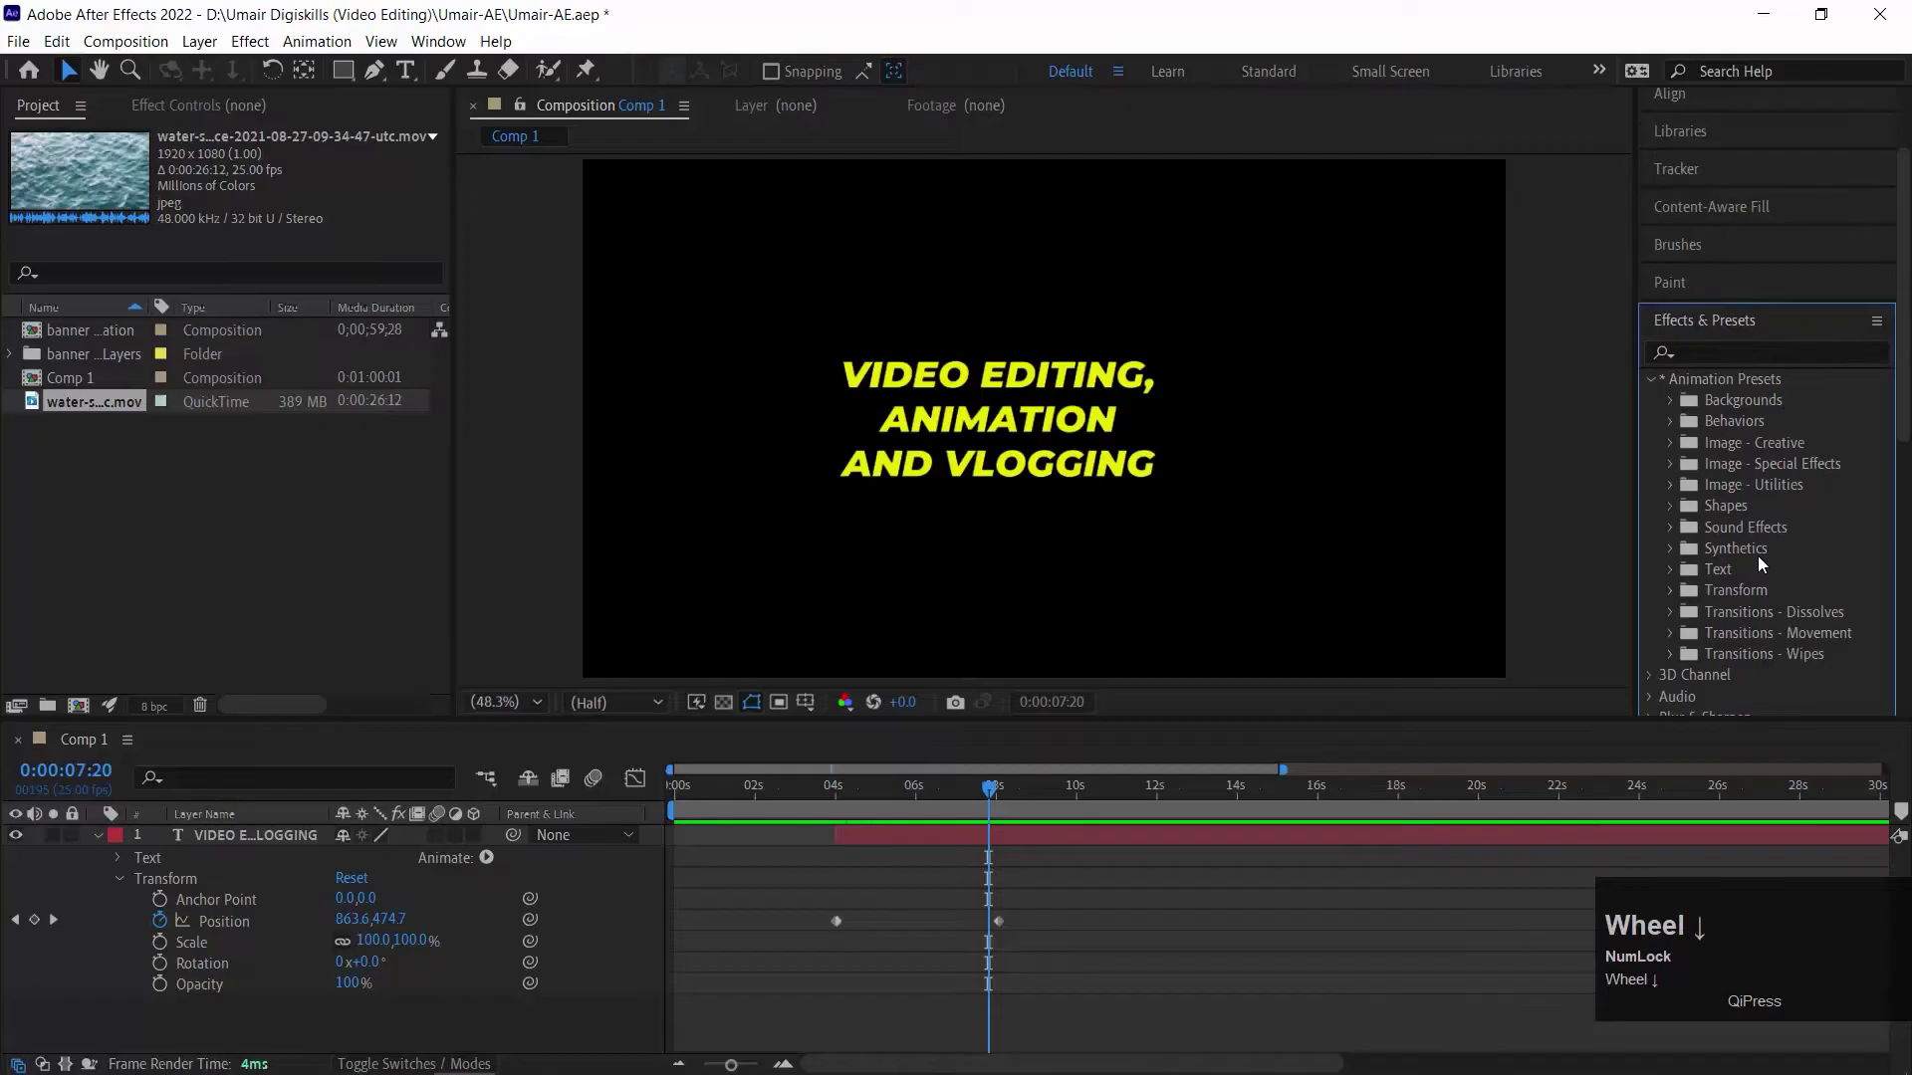
pyautogui.click(1671, 570)
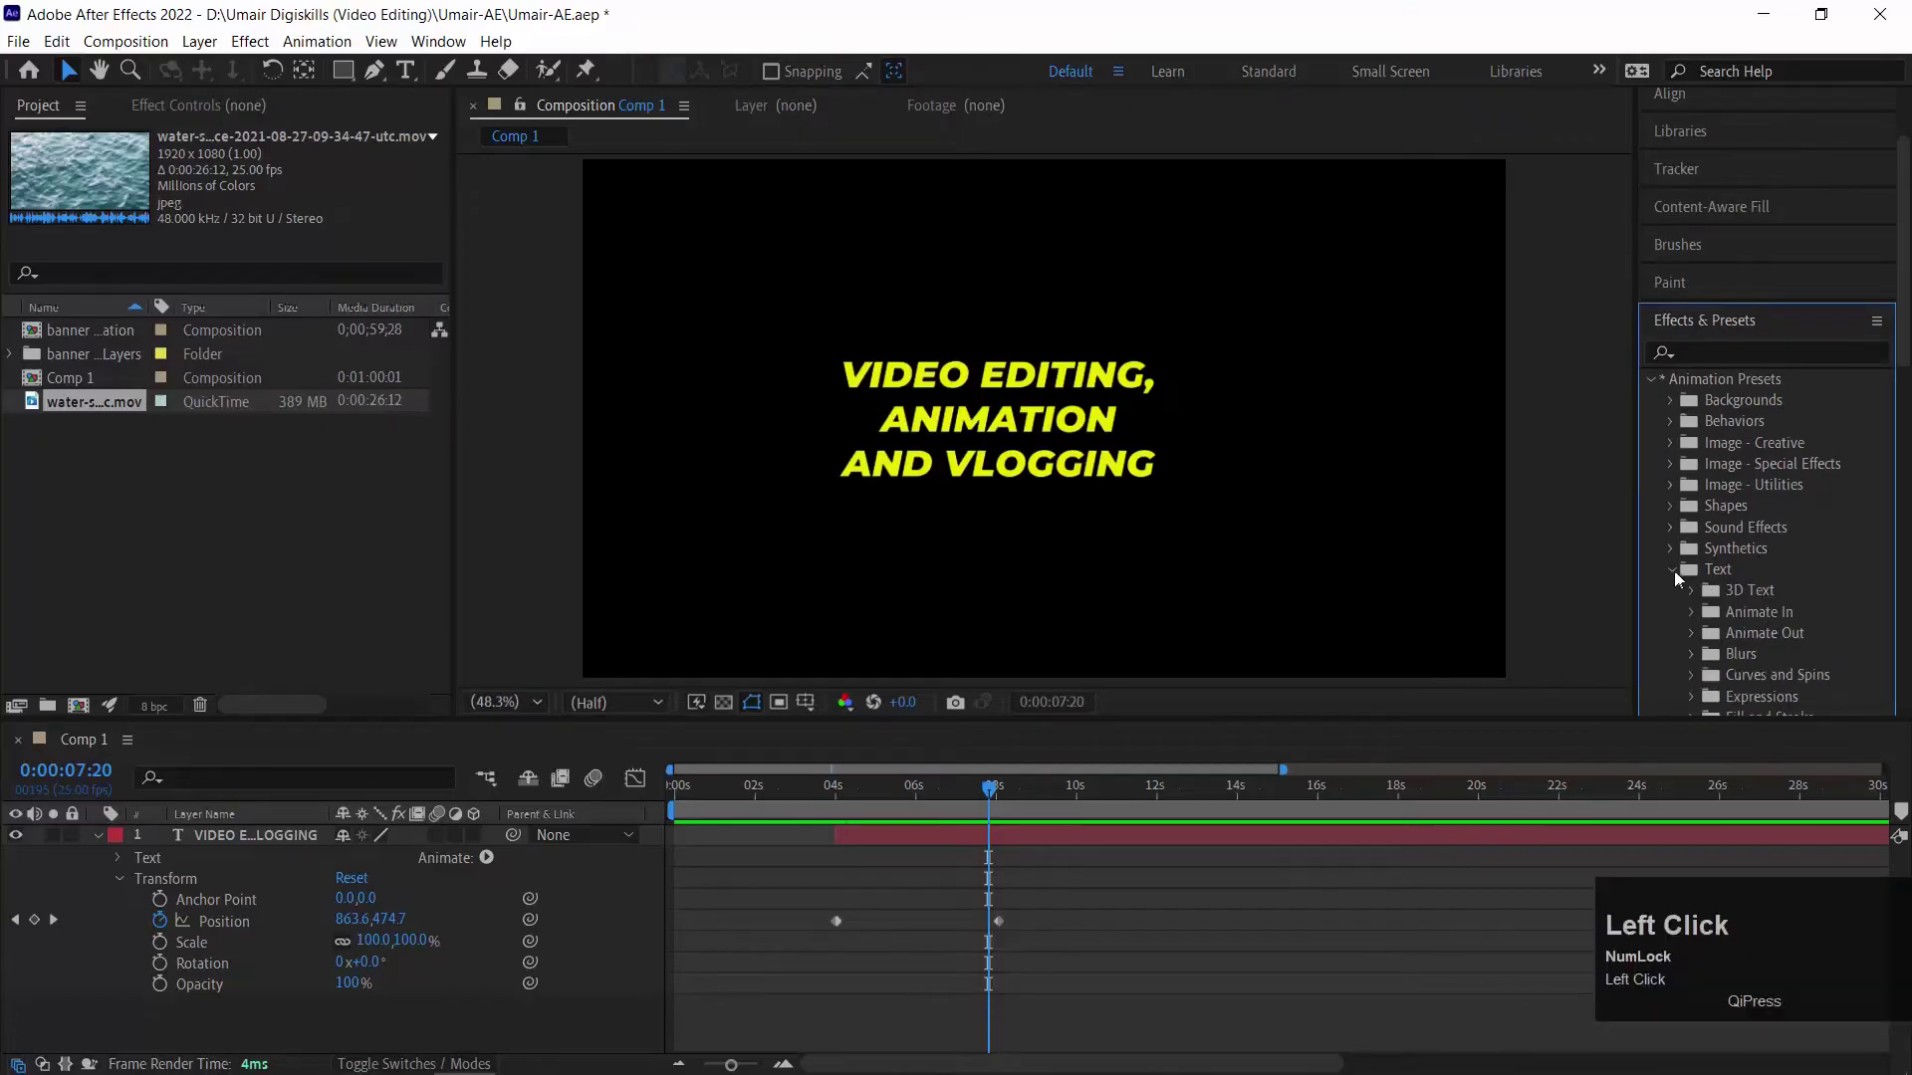
pyautogui.scroll(-2, 1777, 548)
pyautogui.scroll(-1, 1777, 548)
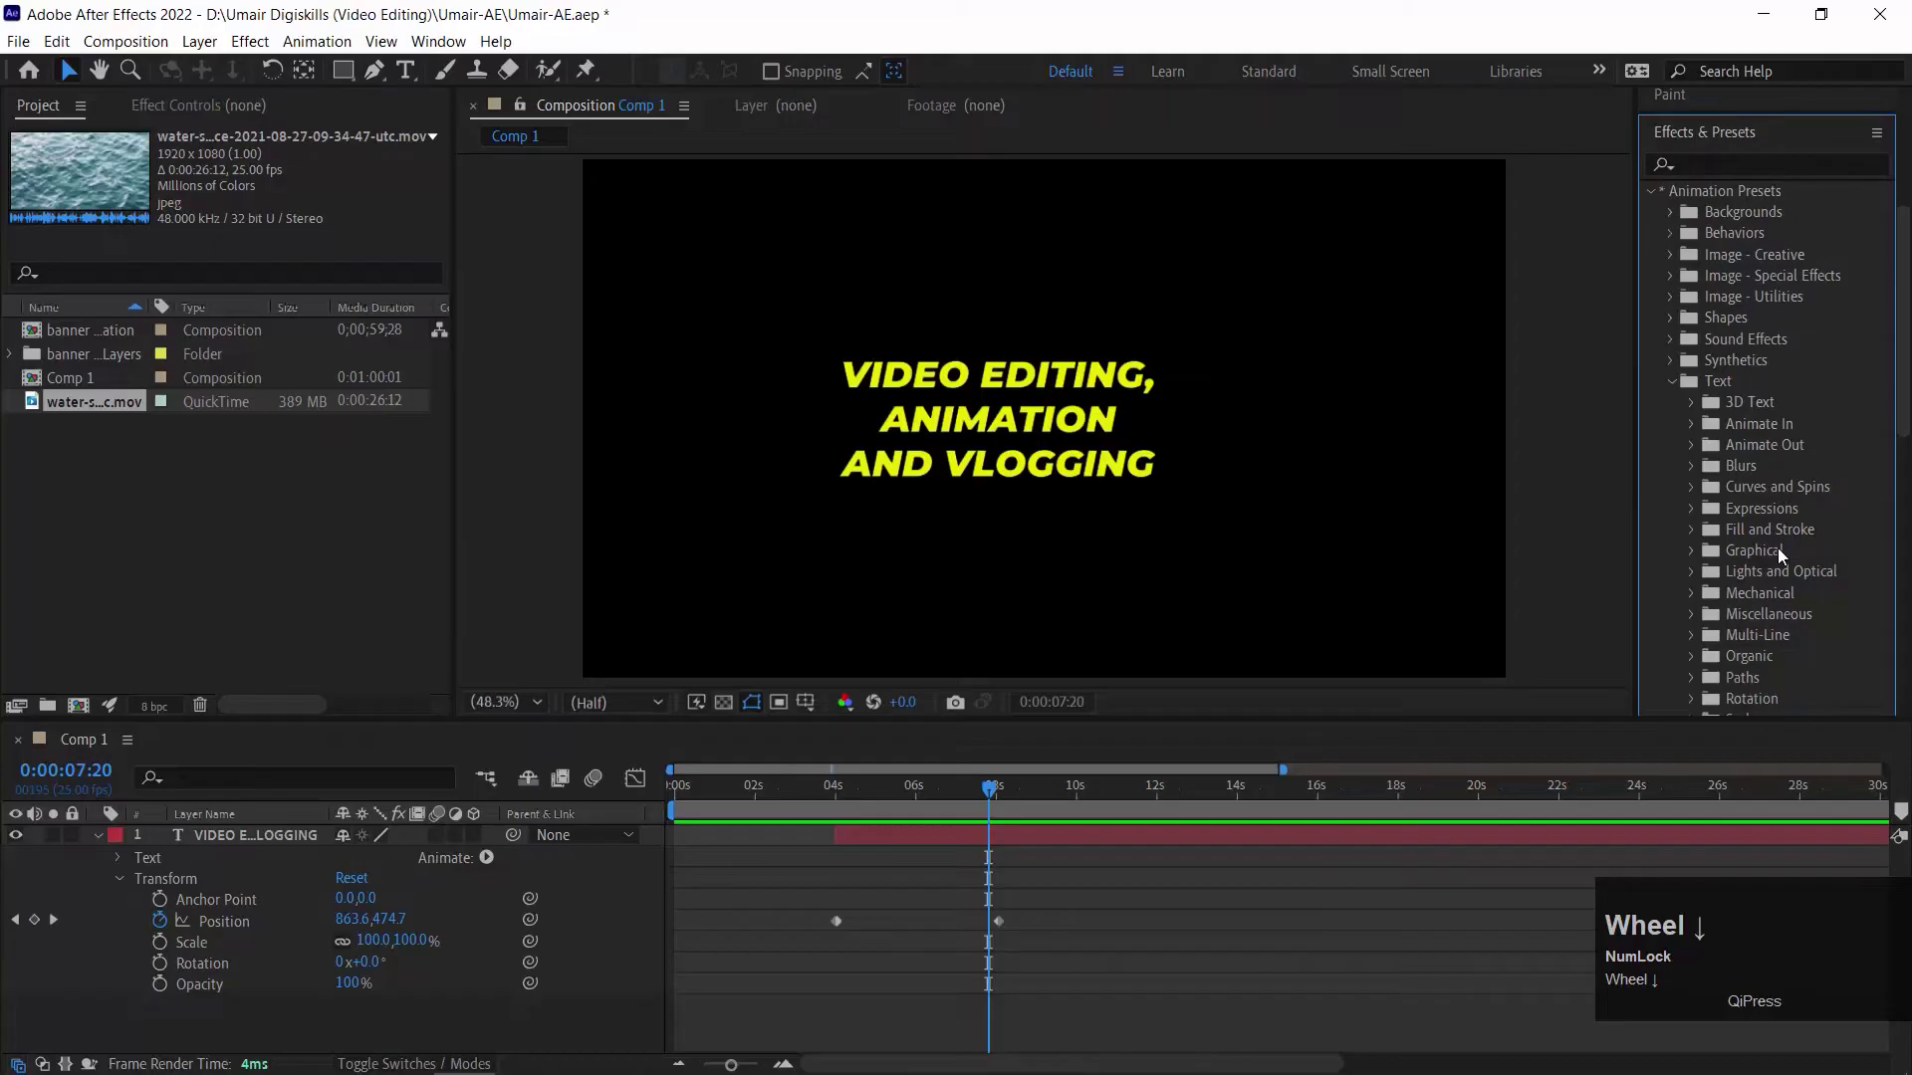
pyautogui.click(1693, 426)
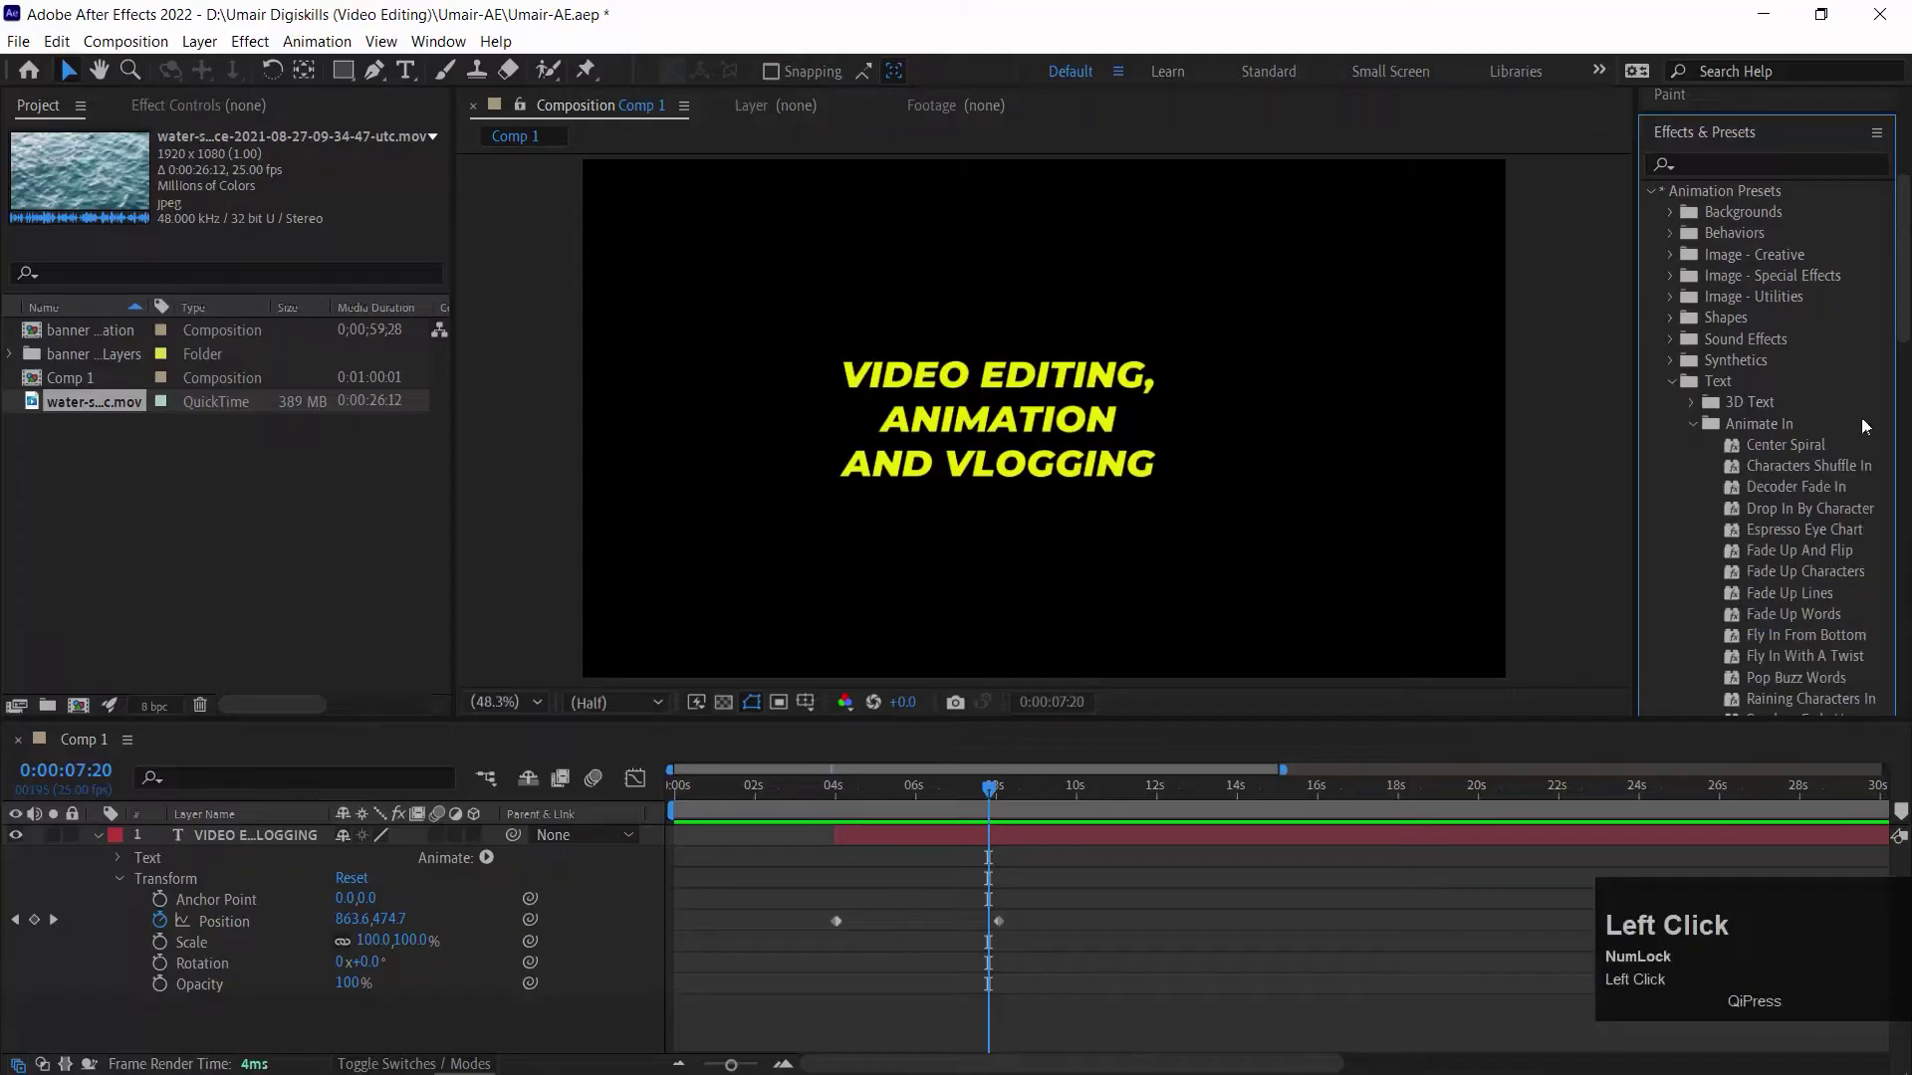
pyautogui.moveTo(1897, 329); pyautogui.dragTo(1908, 399)
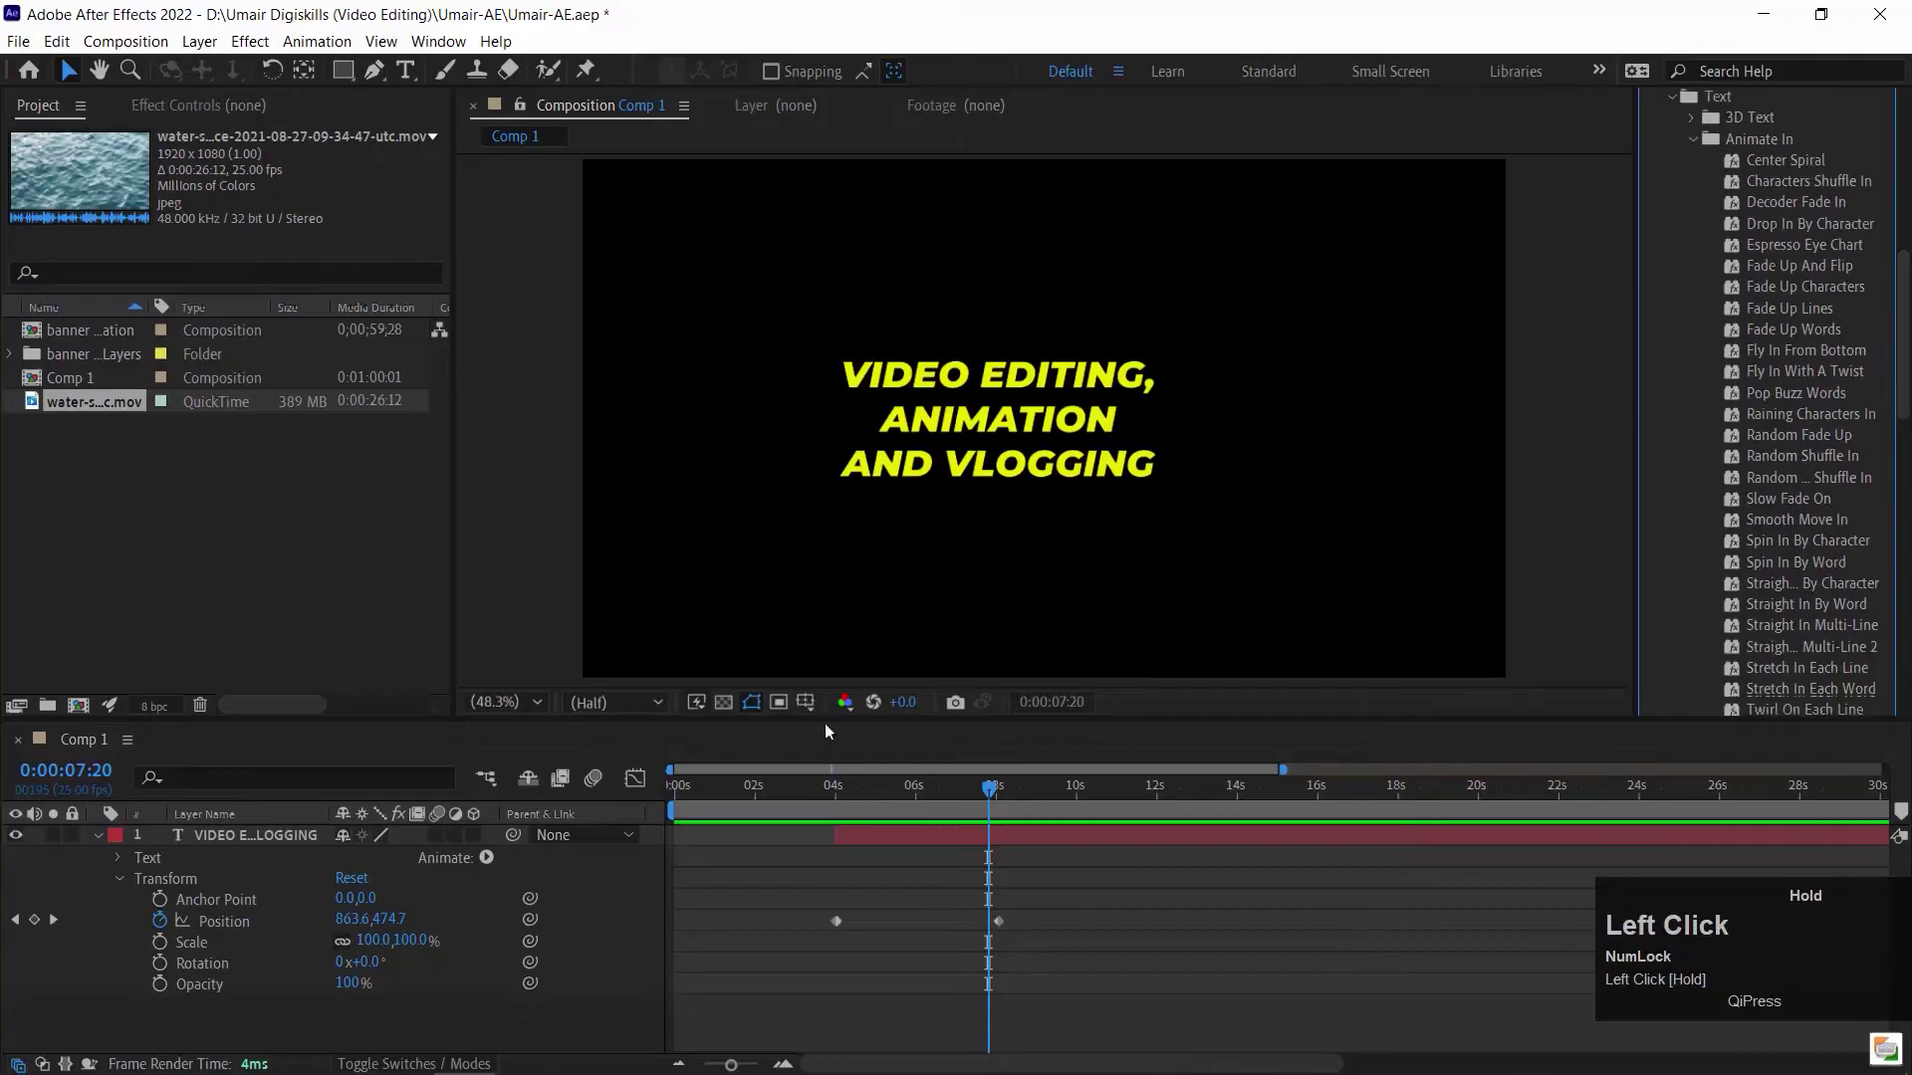
# Remove the text layer's Position keyframes and reset its transform so it sits at 960.0, 540.0
pyautogui.click(159, 921)
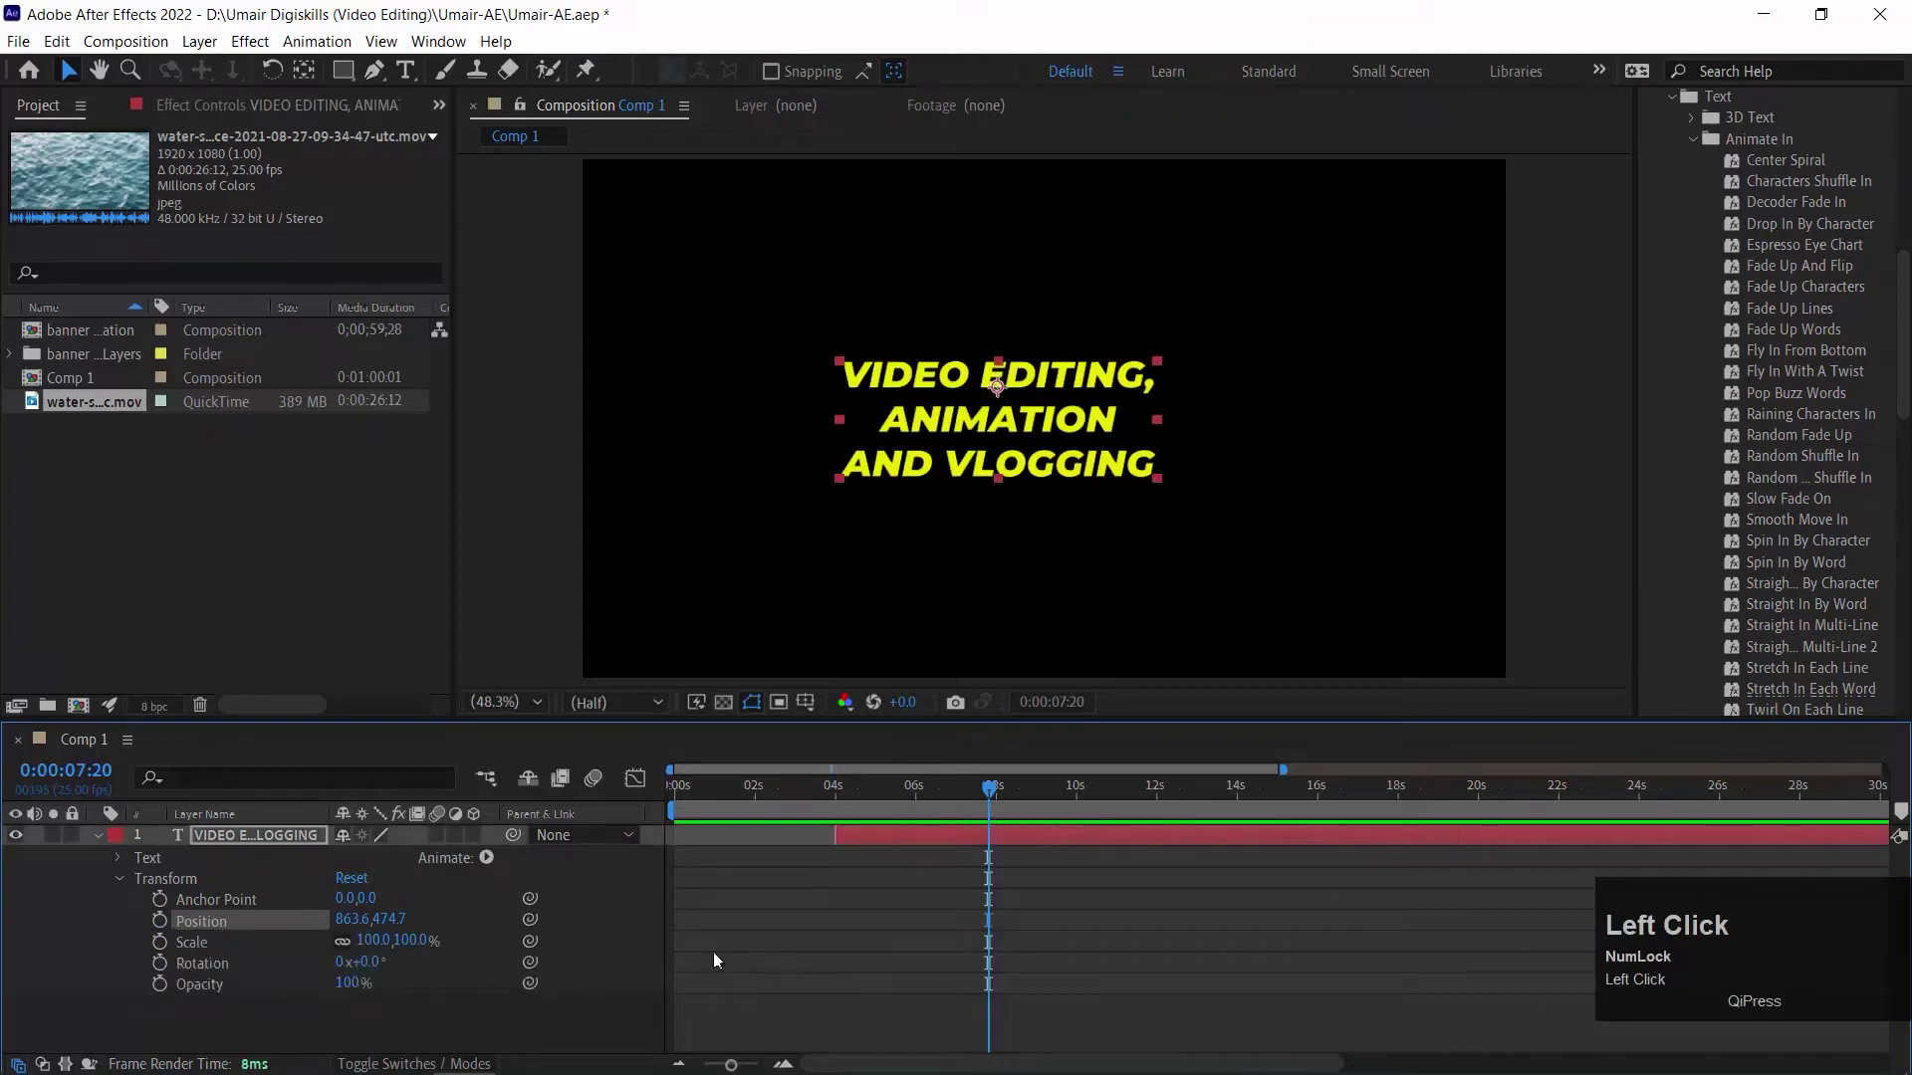
pyautogui.click(354, 879)
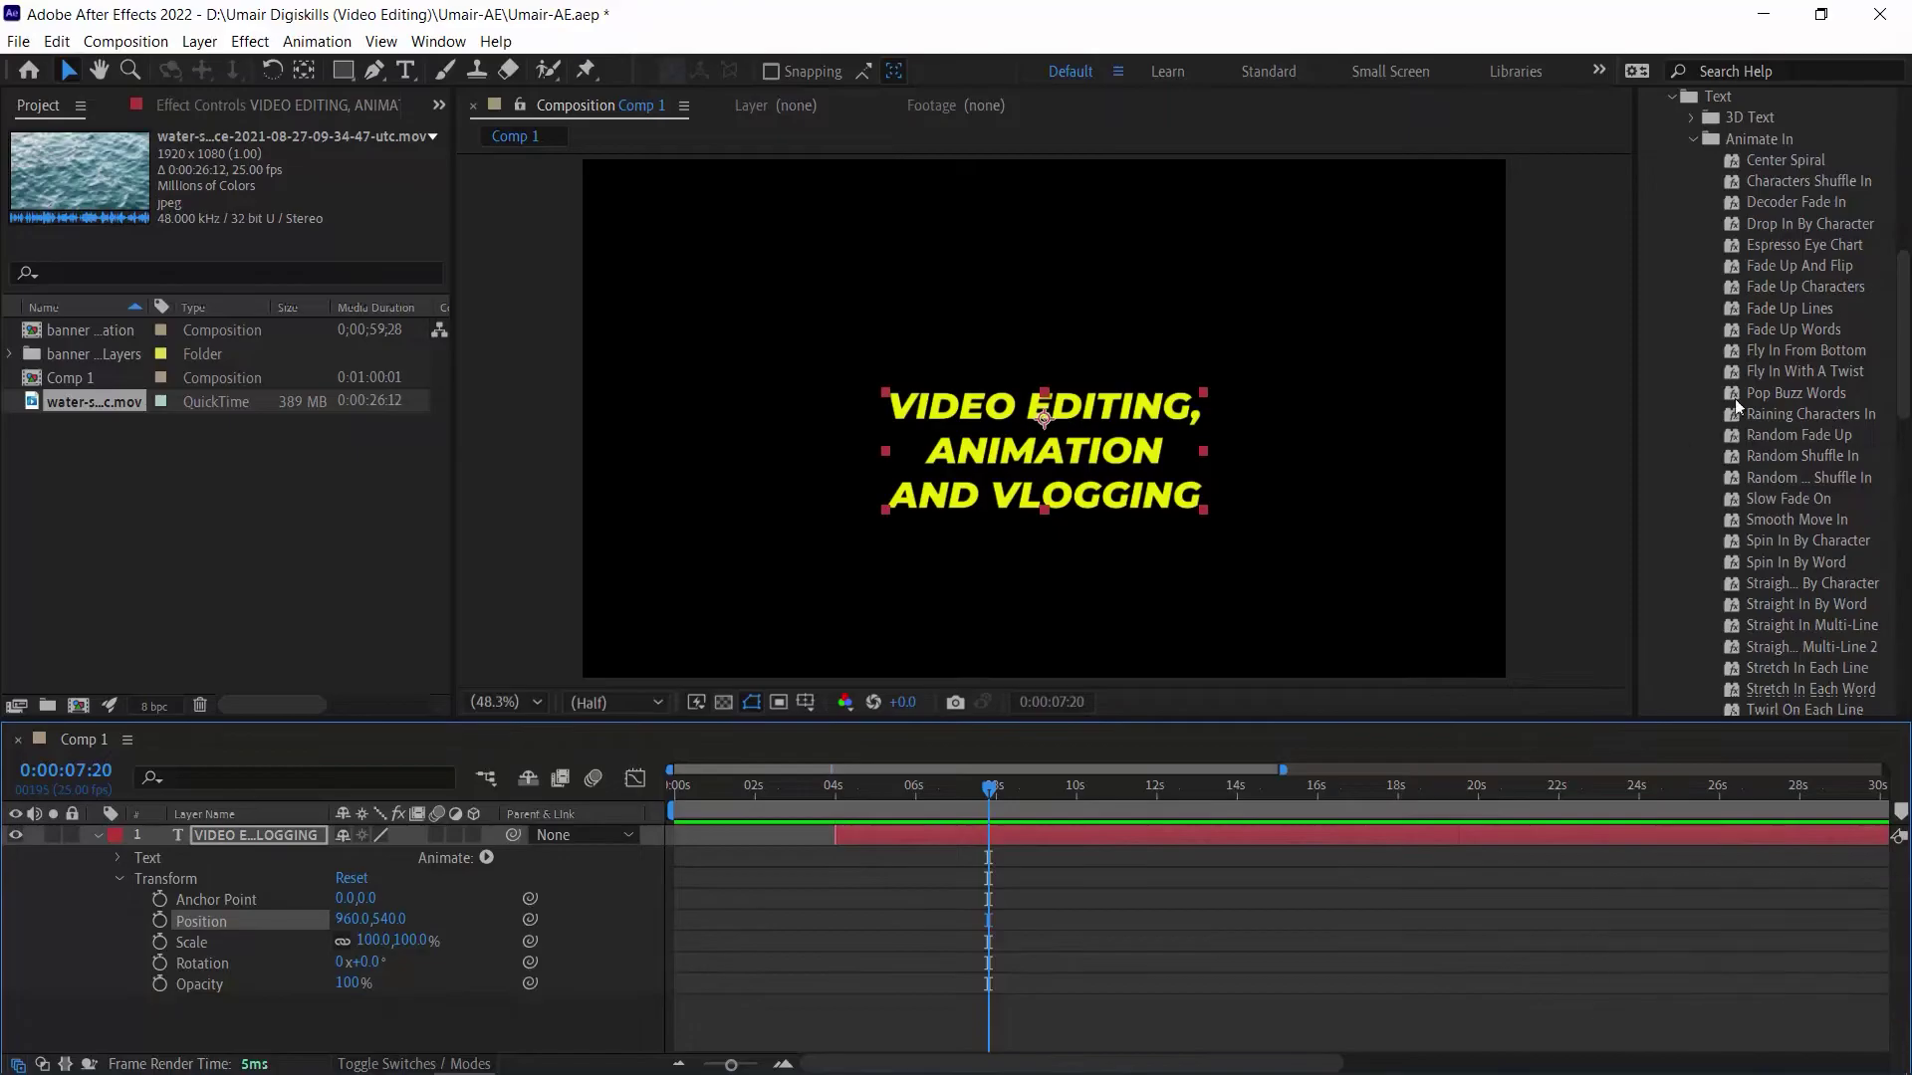
# Apply the Typewriter preset to the text layer at 0:00:07:20
pyautogui.moveTo(1905, 339); pyautogui.dragTo(1878, 376)
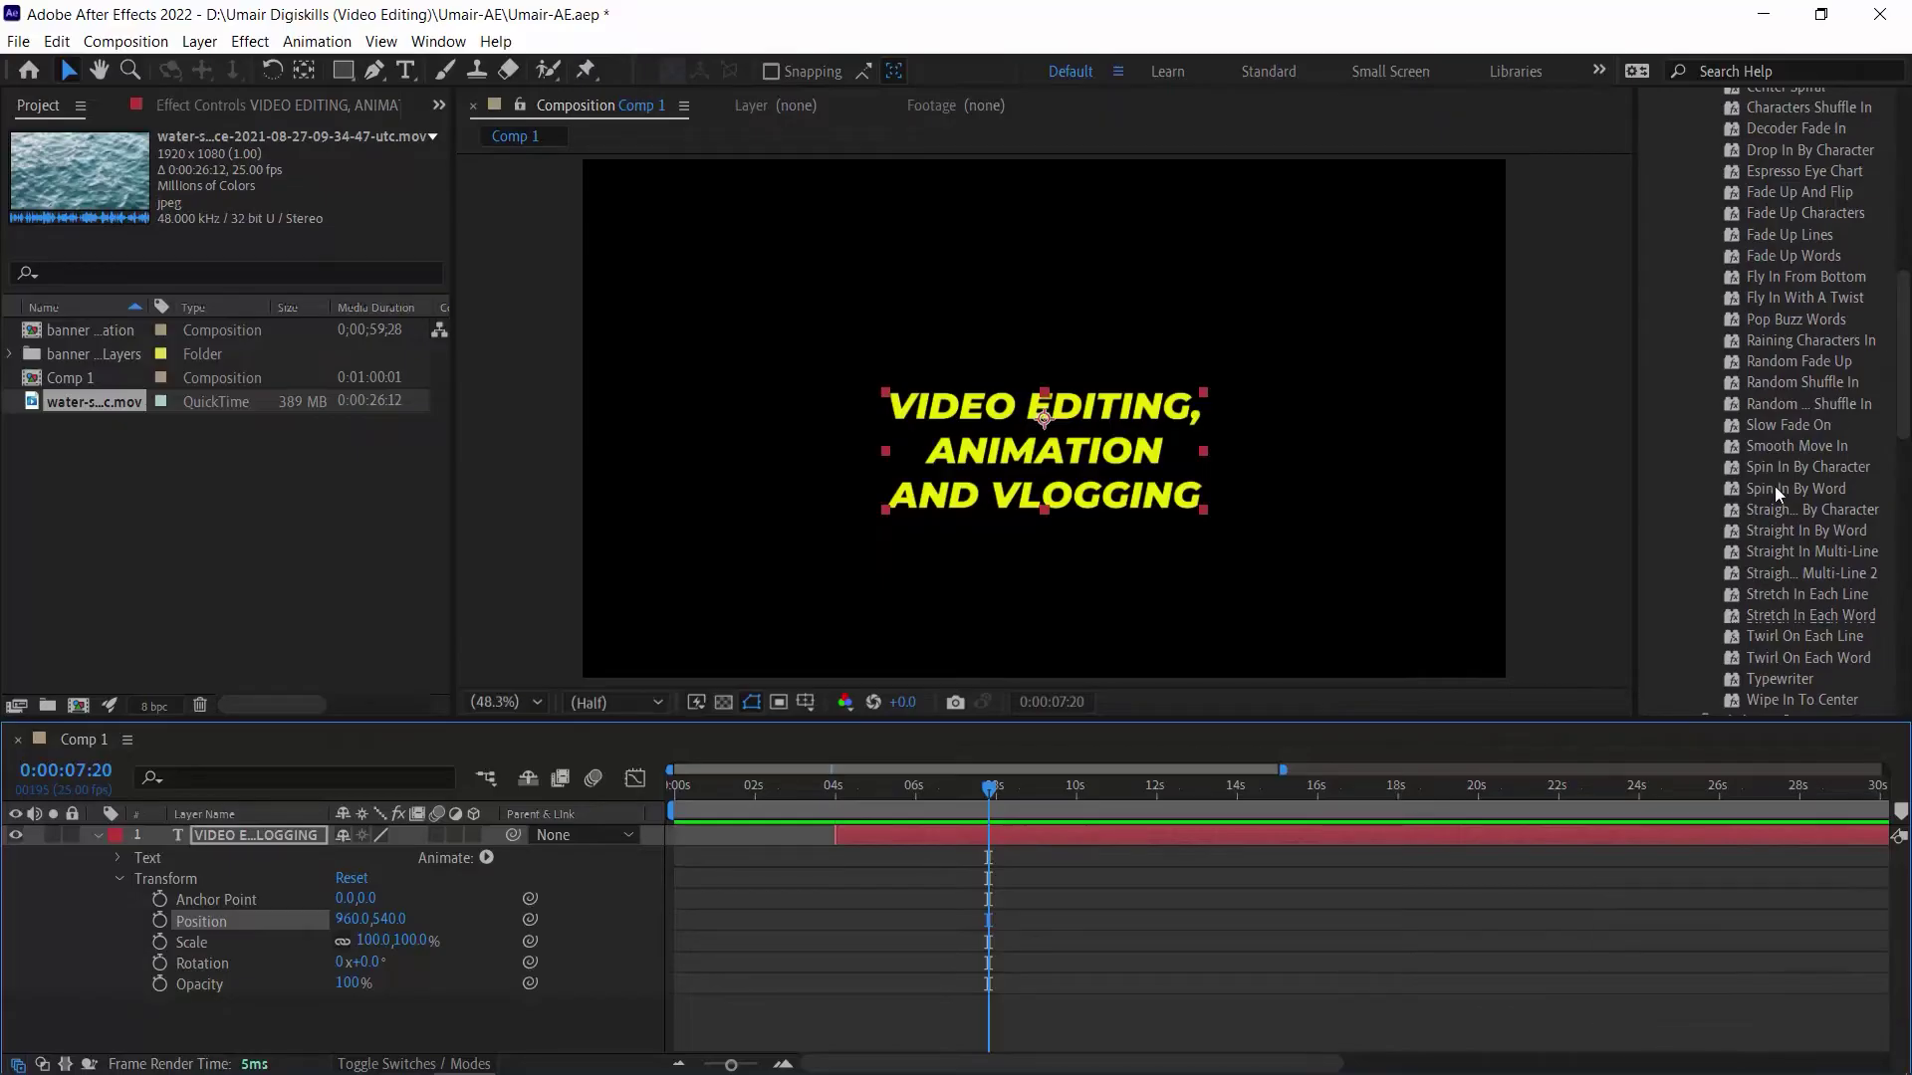
pyautogui.scroll(-3, 1783, 486)
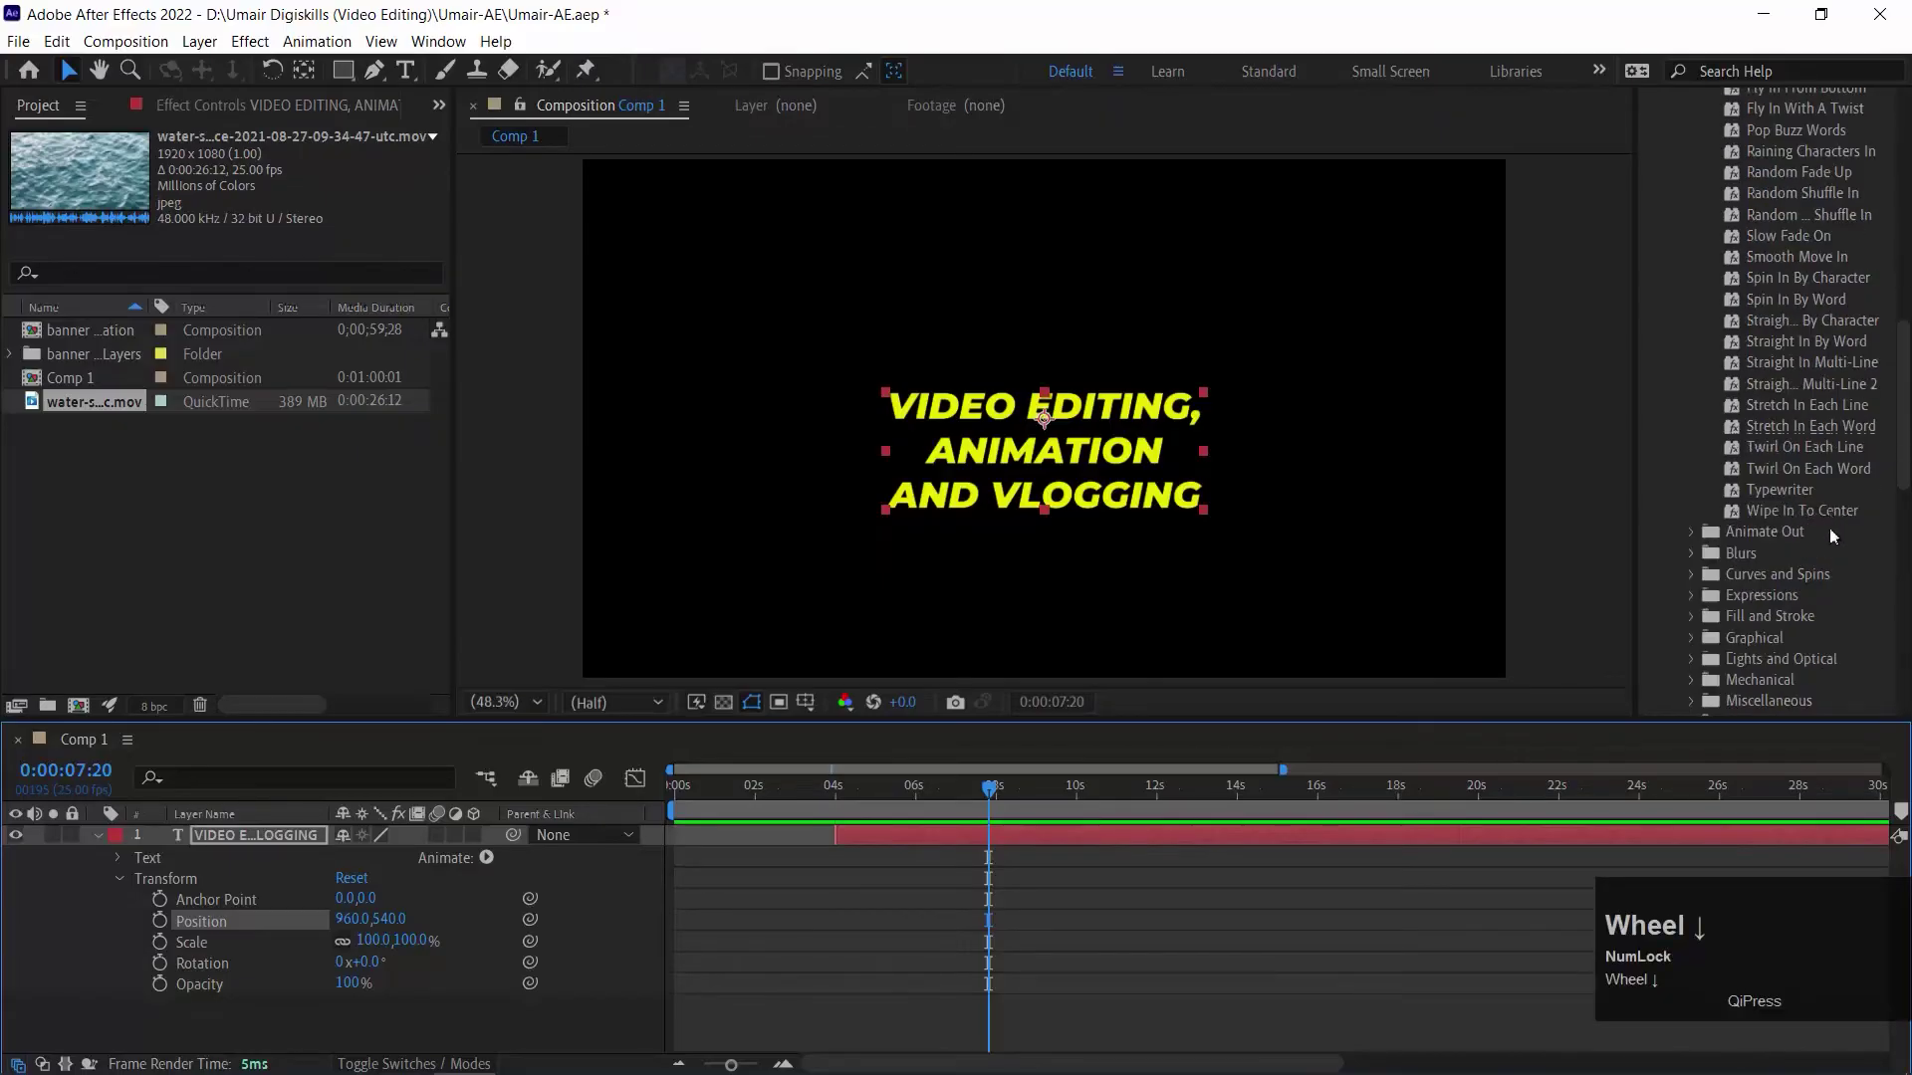
pyautogui.moveTo(1759, 489); pyautogui.dragTo(886, 840)
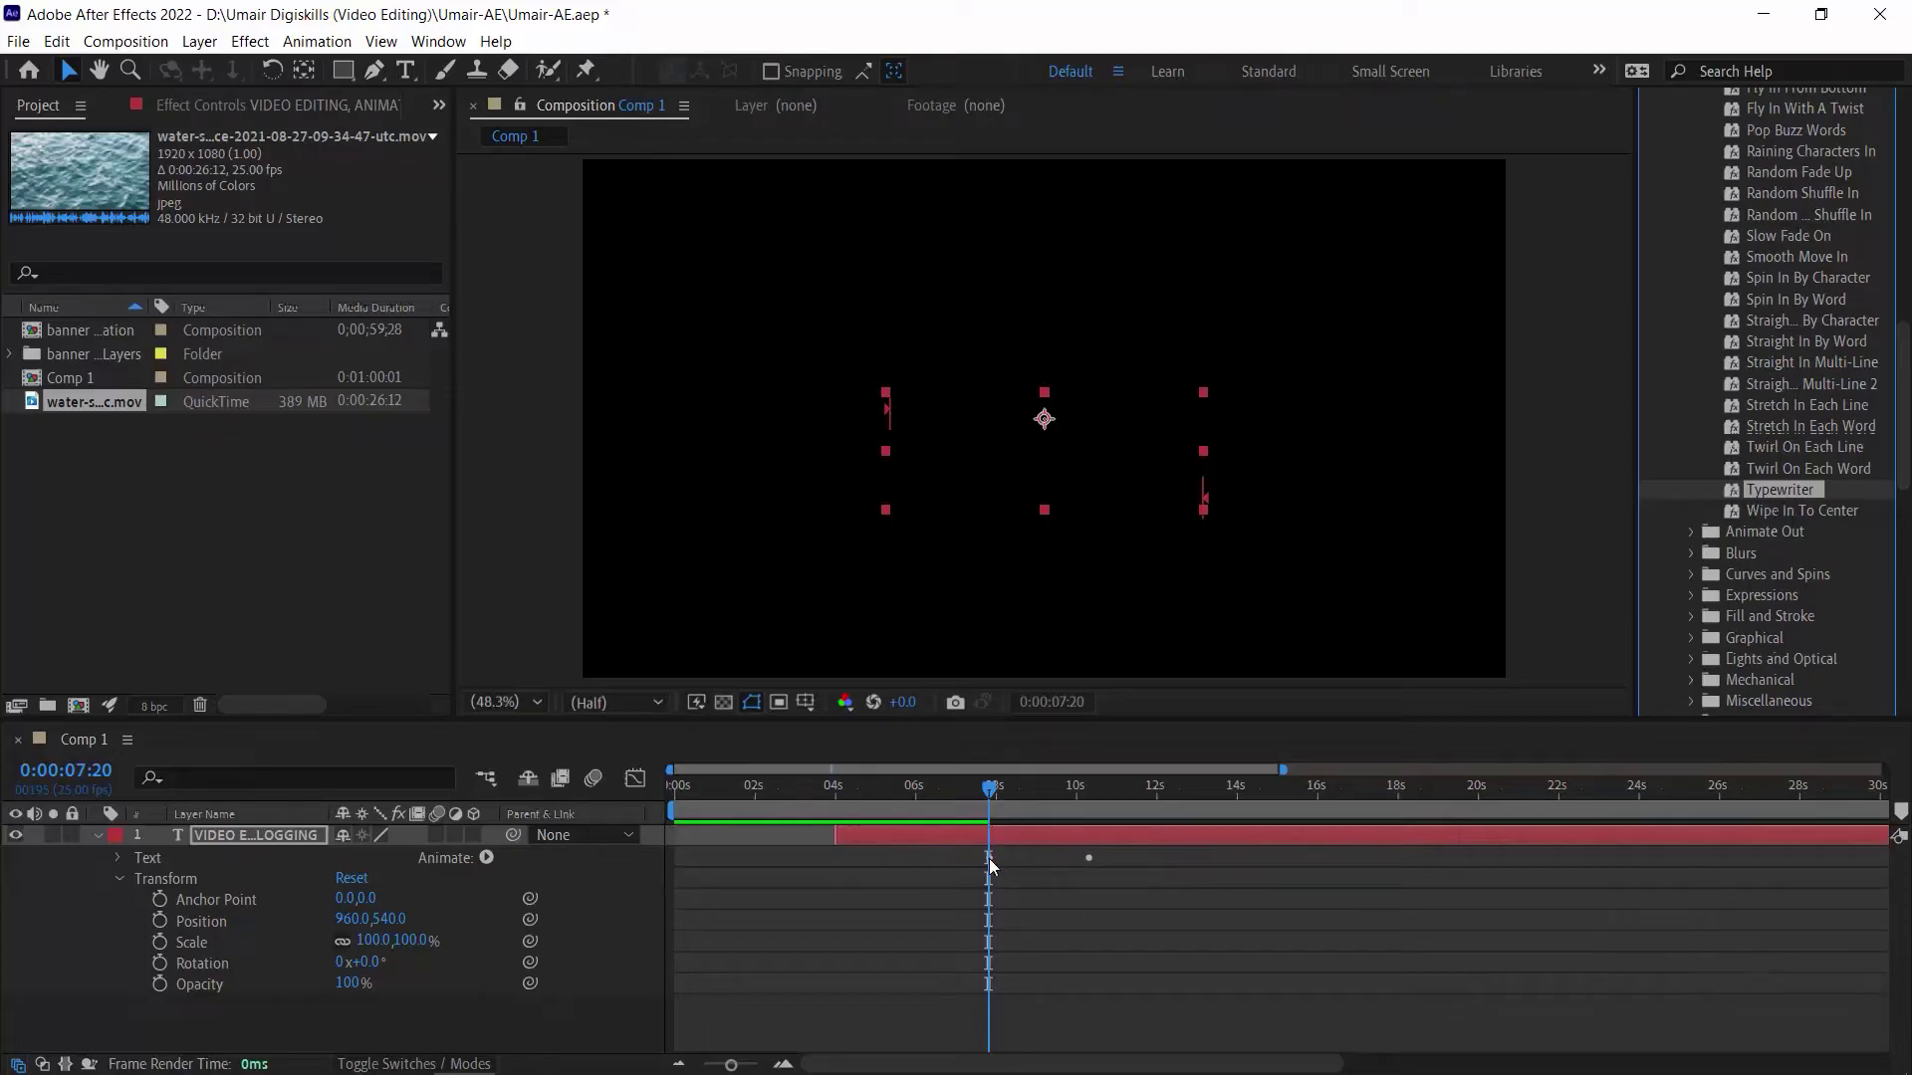
# Preview the Typewriter animation from 0:00:07:19, and scrub partway through it to 0:00:09:01
pyautogui.moveTo(952, 793)
pyautogui.mouseDown()
pyautogui.moveTo(911, 786)
pyautogui.moveTo(990, 790)
pyautogui.mouseUp()
pyautogui.press('space')
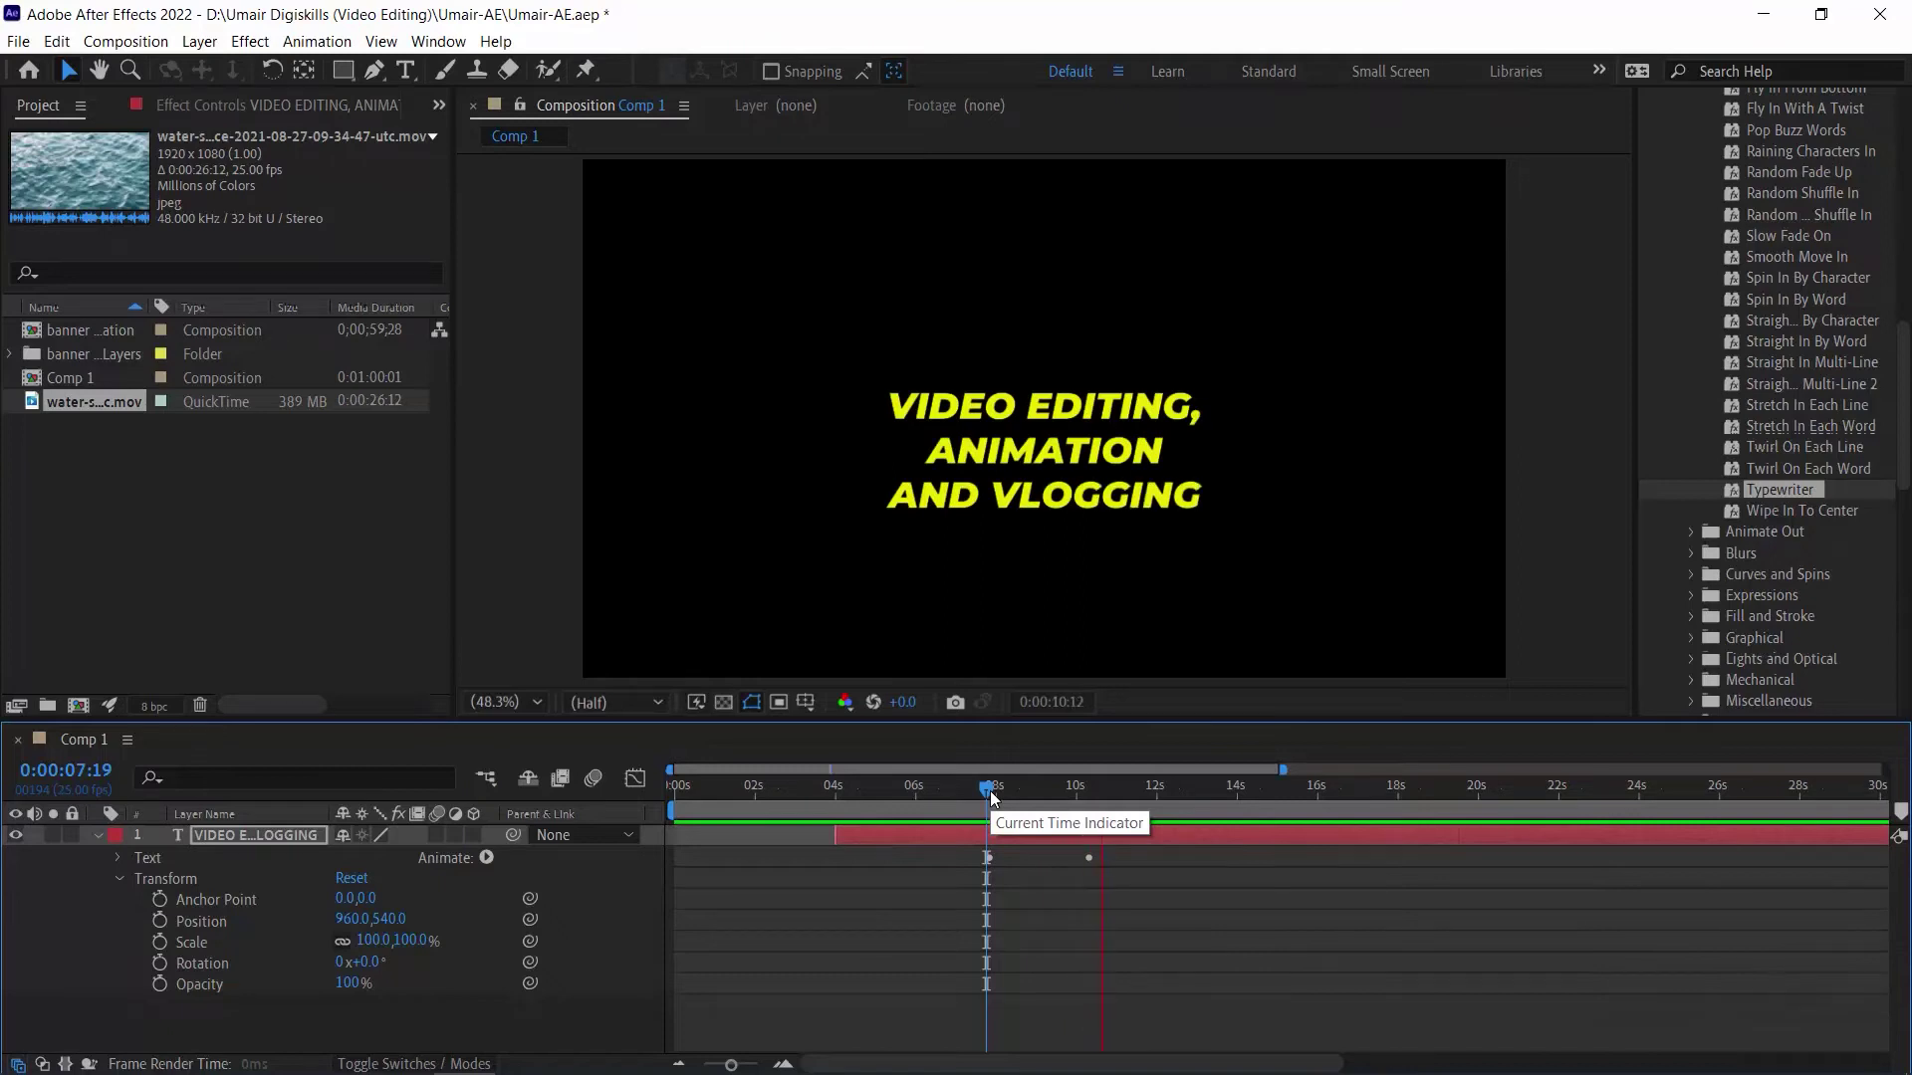
pyautogui.press('space')
pyautogui.moveTo(991, 793); pyautogui.dragTo(1039, 788)
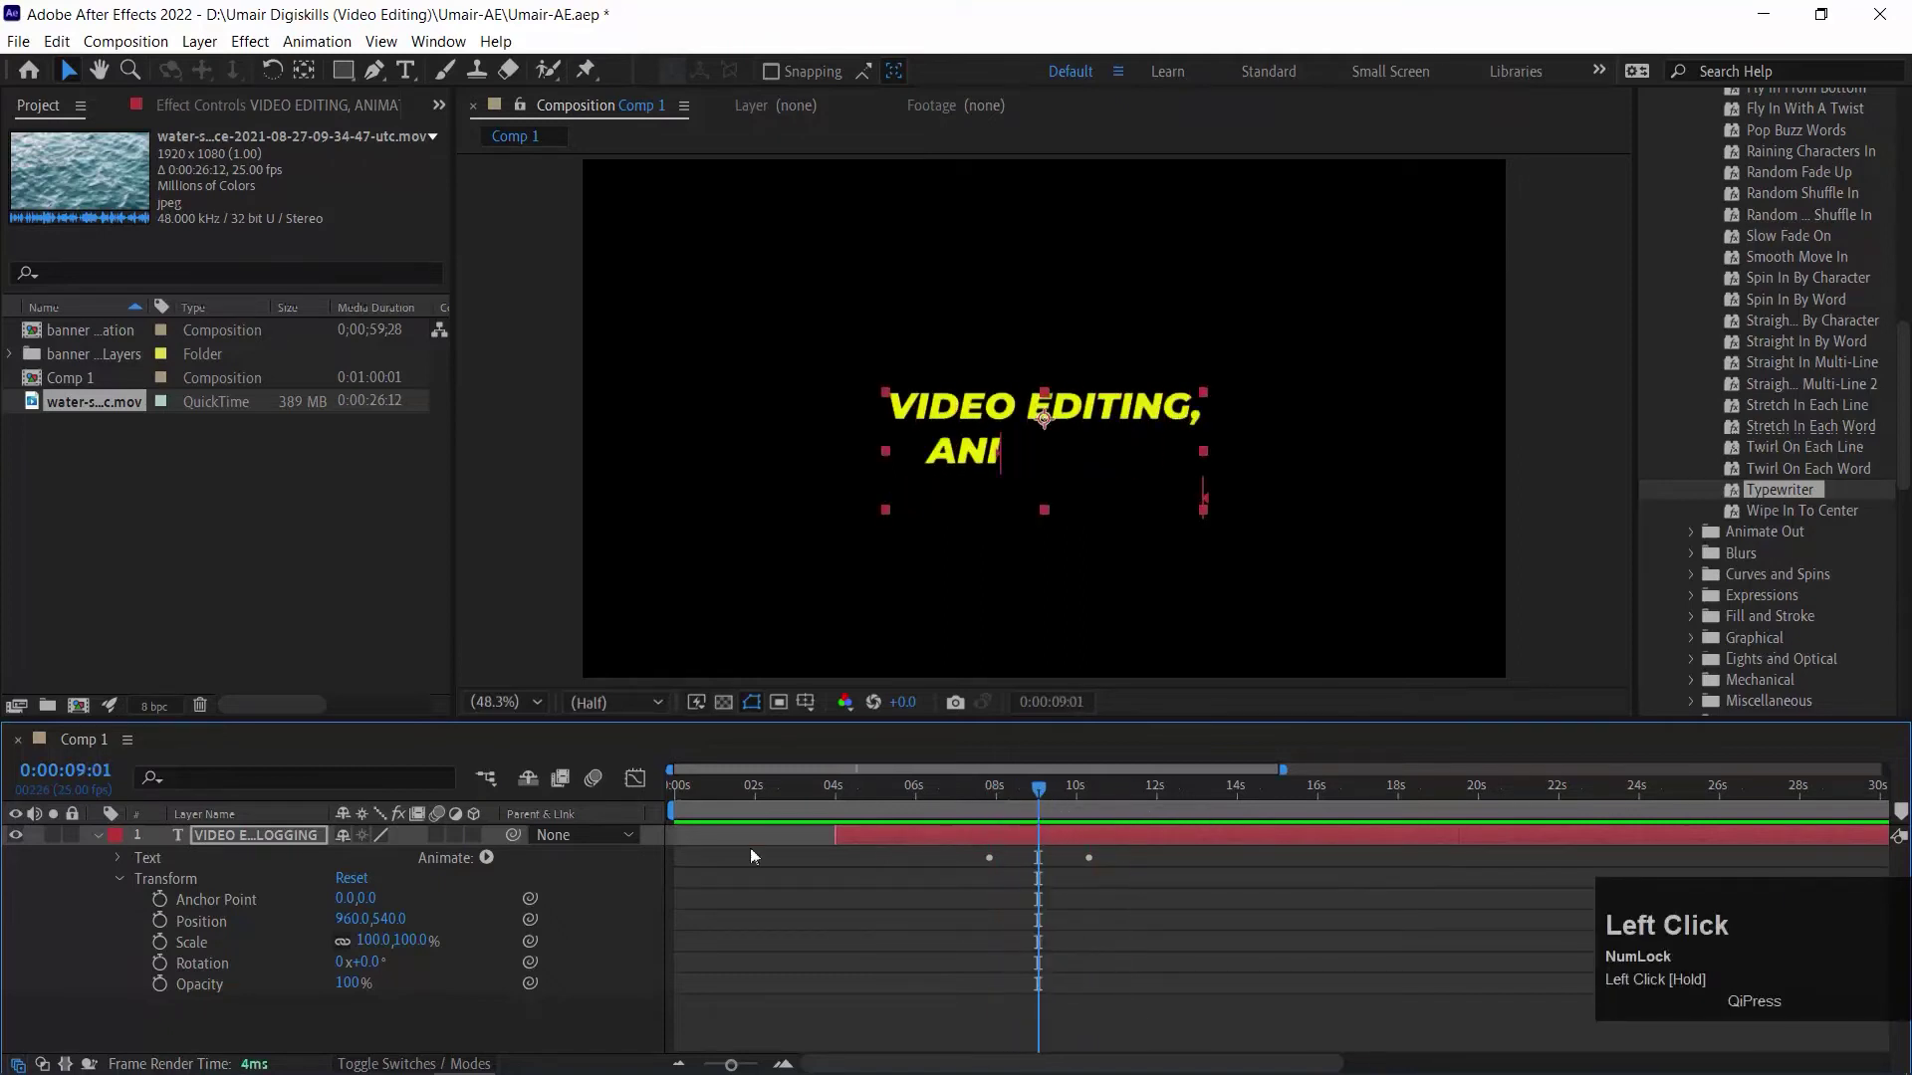
# Expand the text layer's Text properties and More Options to examine what the preset added
pyautogui.click(120, 857)
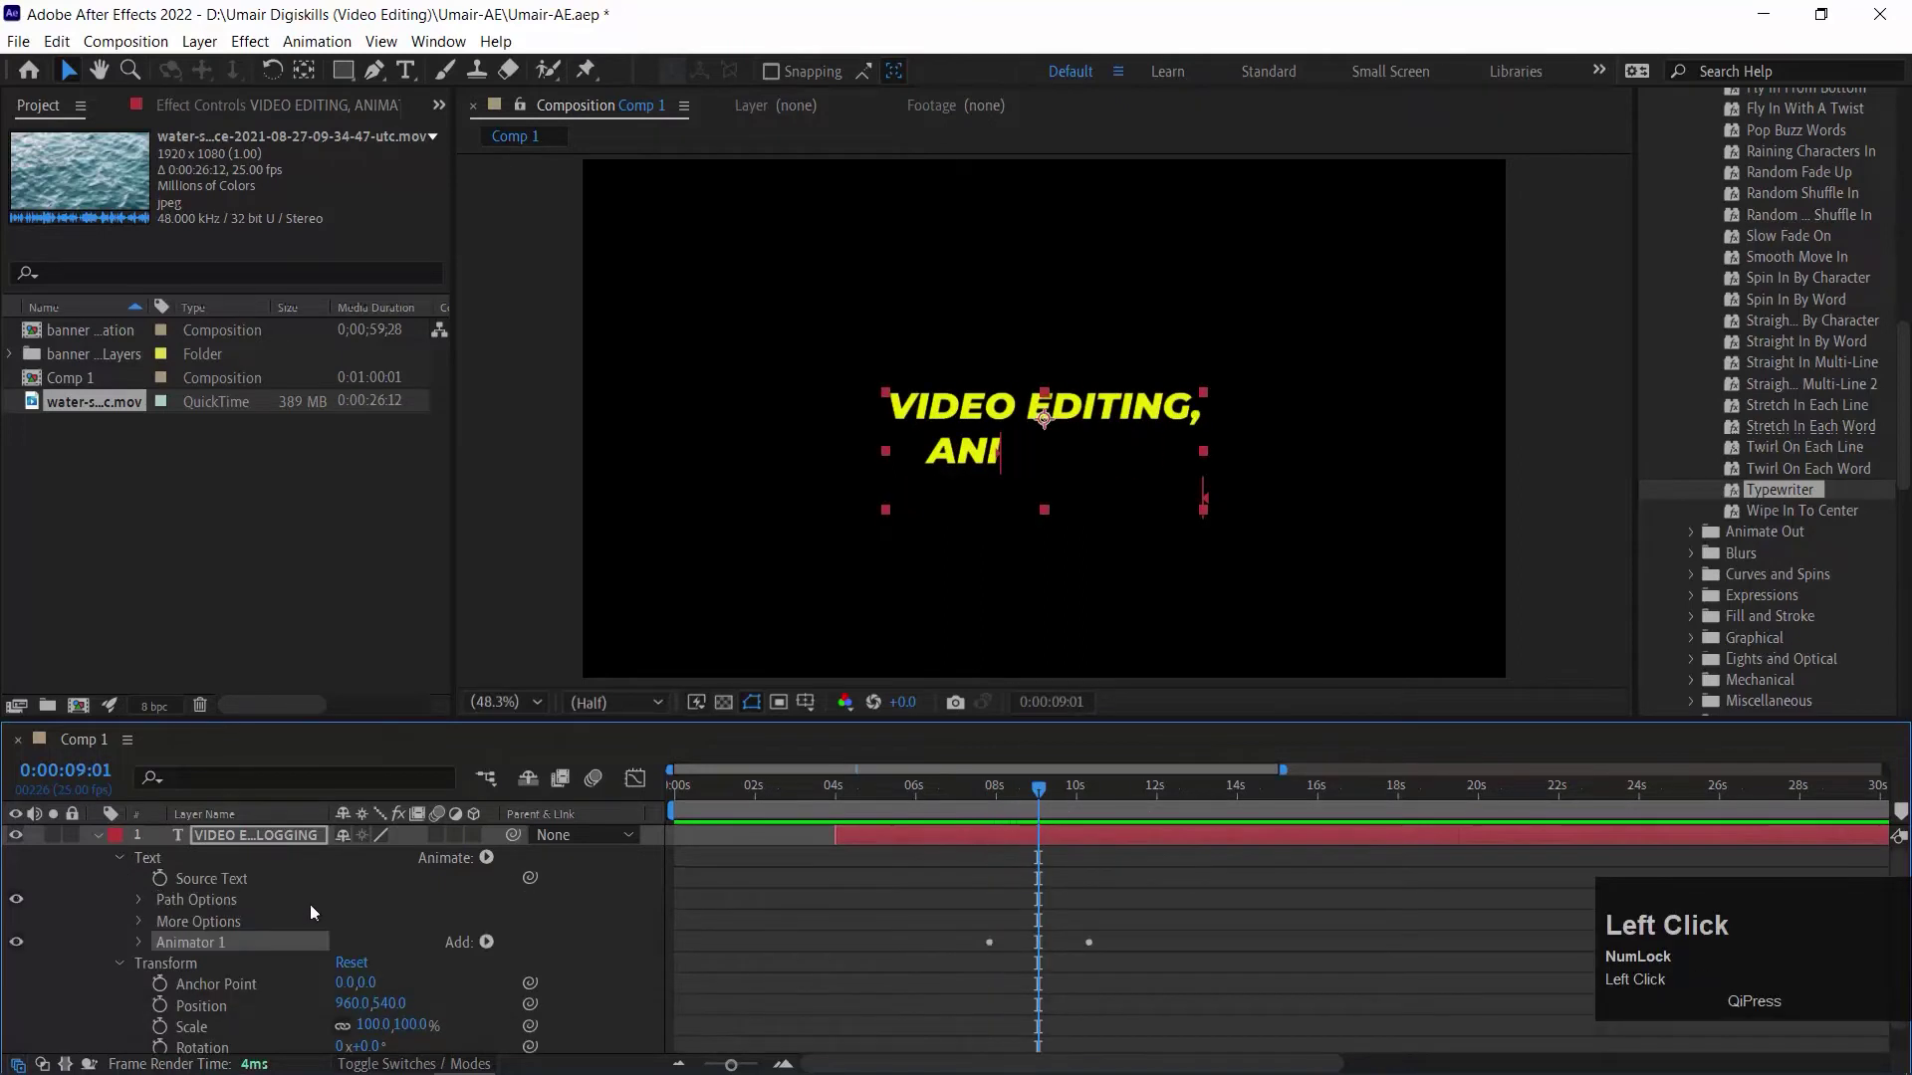
pyautogui.click(141, 922)
pyautogui.scroll(-5, 670, 894)
pyautogui.scroll(3, 670, 894)
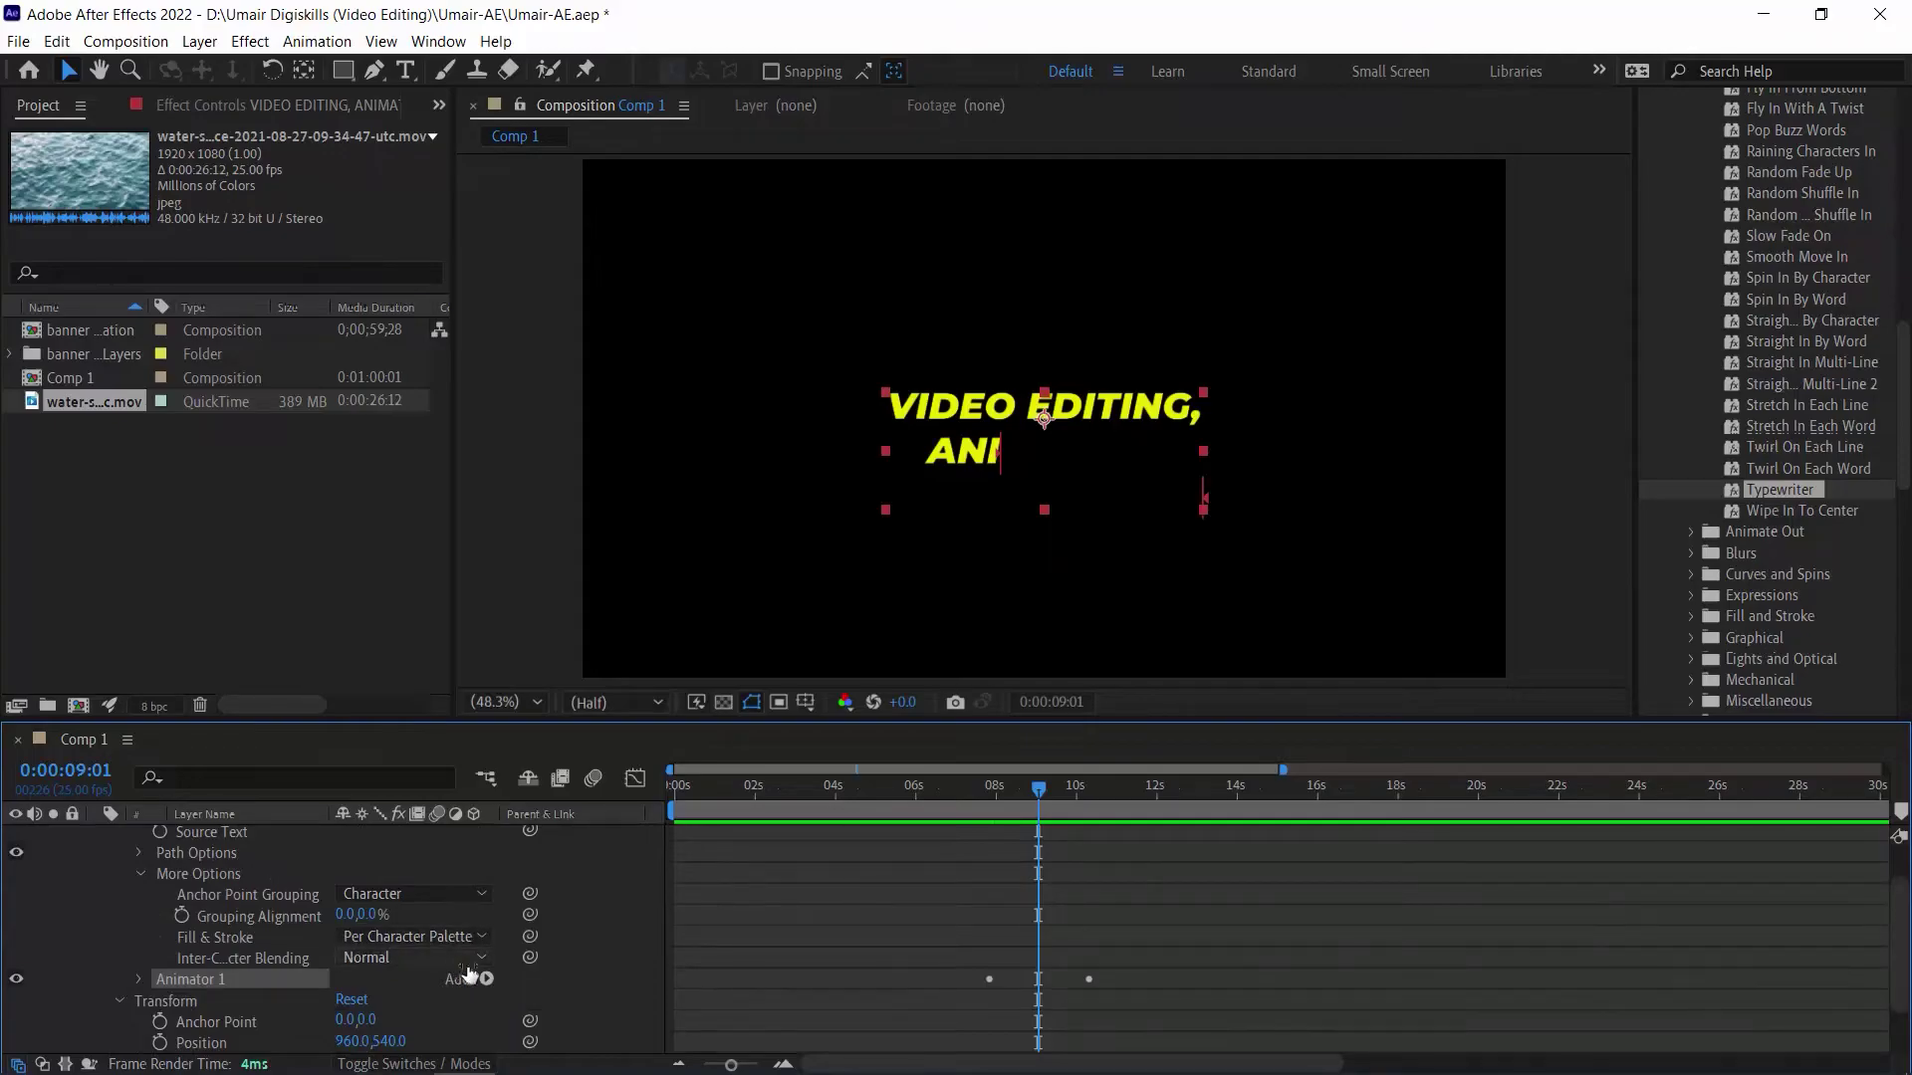
# Replay the typewriter reveal from 0:00:07:16 until the whole title has been typed
pyautogui.moveTo(1040, 793); pyautogui.dragTo(981, 793)
pyautogui.rightClick(1066, 783)
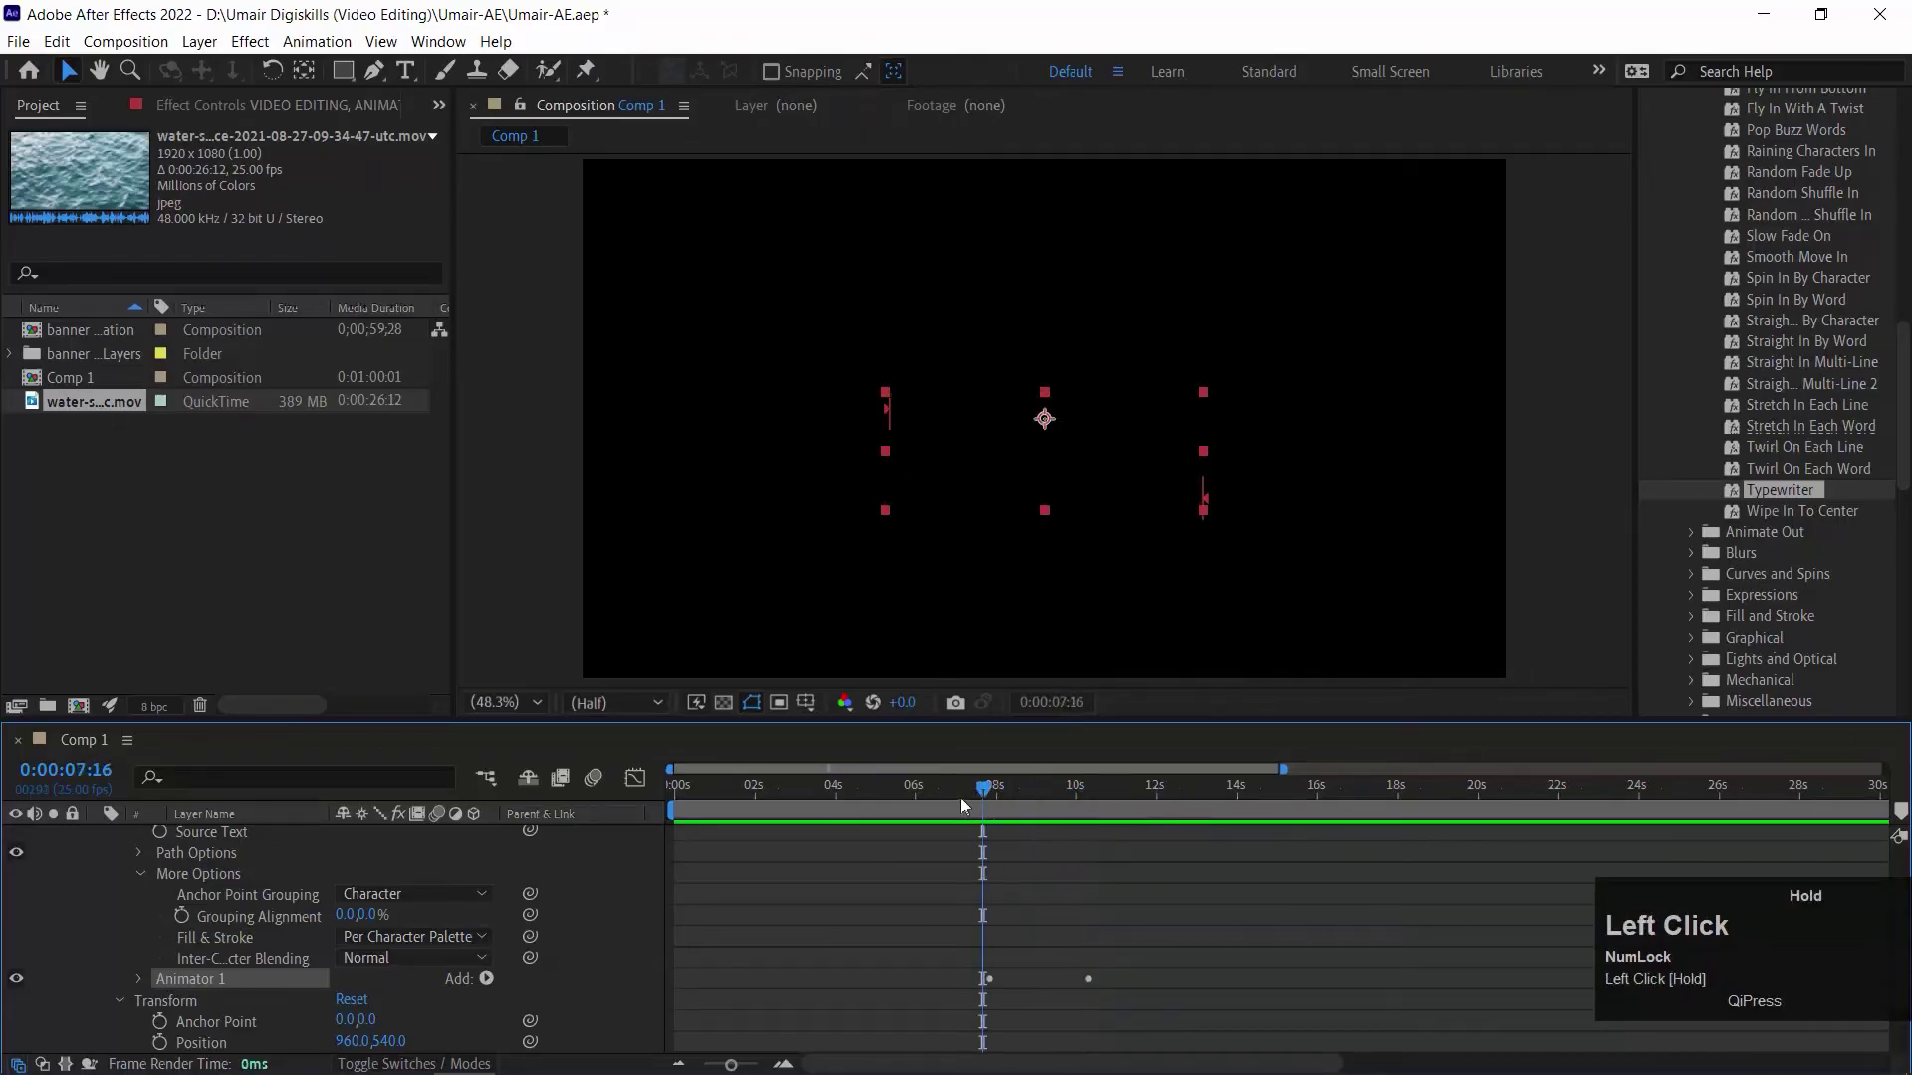
pyautogui.press('space')
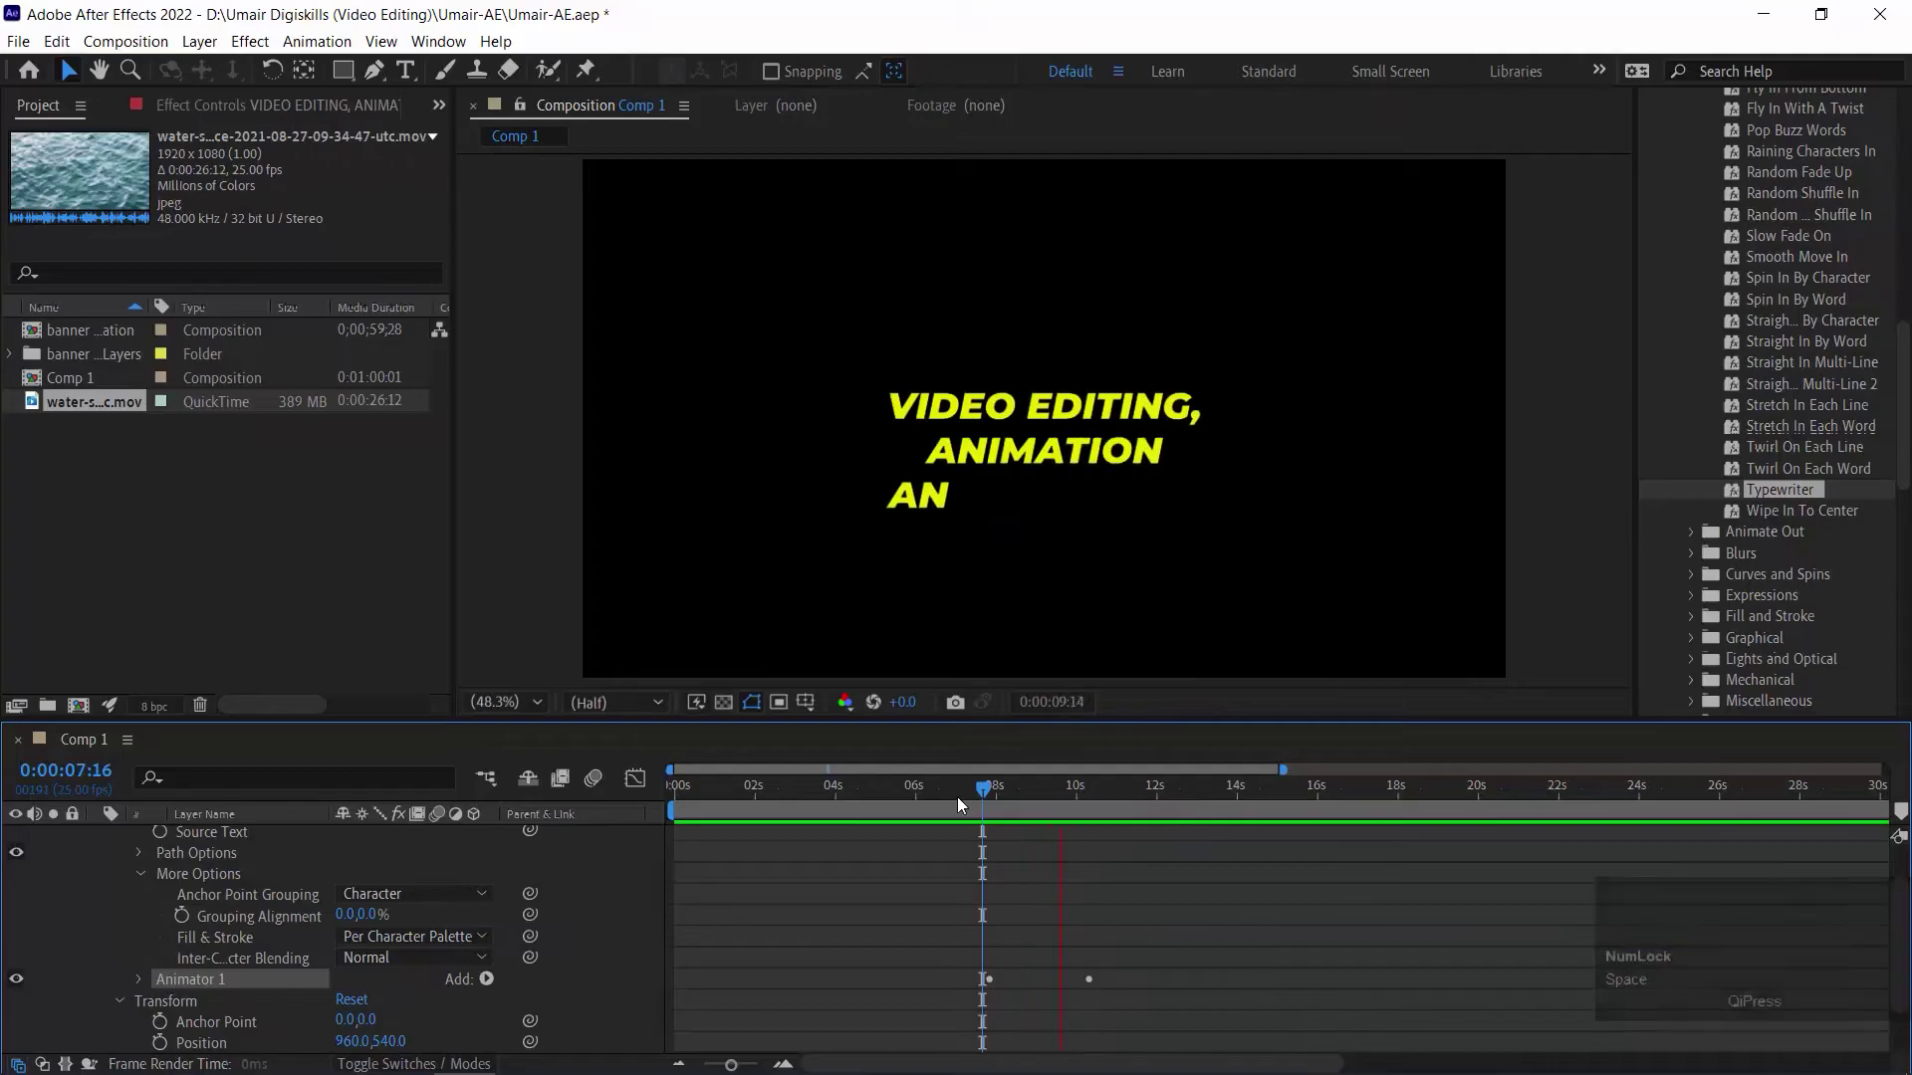
pyautogui.press('space')
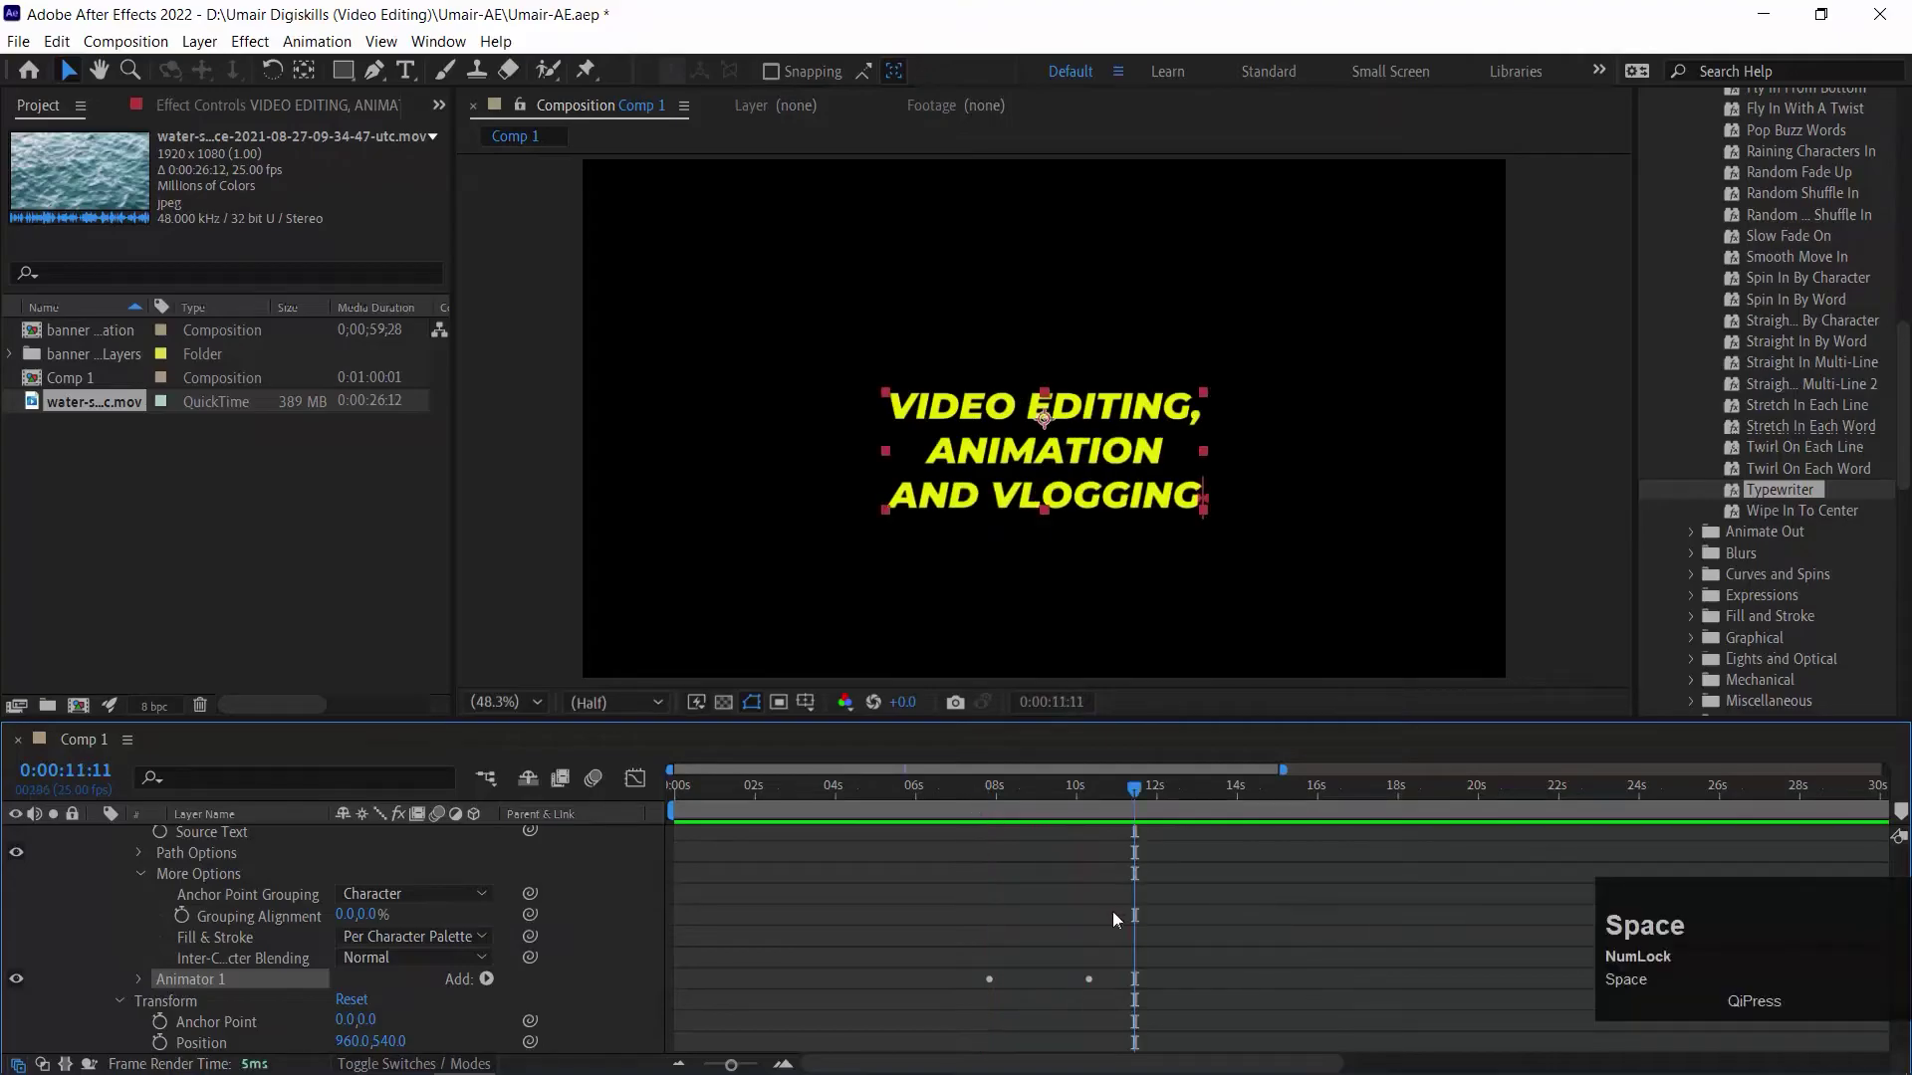
# Scrub the reveal to 0:00:09:22 and expand Animator 1 and Range Selector 1 to expose the Start keyframes
pyautogui.click(971, 787)
pyautogui.moveTo(992, 793); pyautogui.dragTo(1072, 1015)
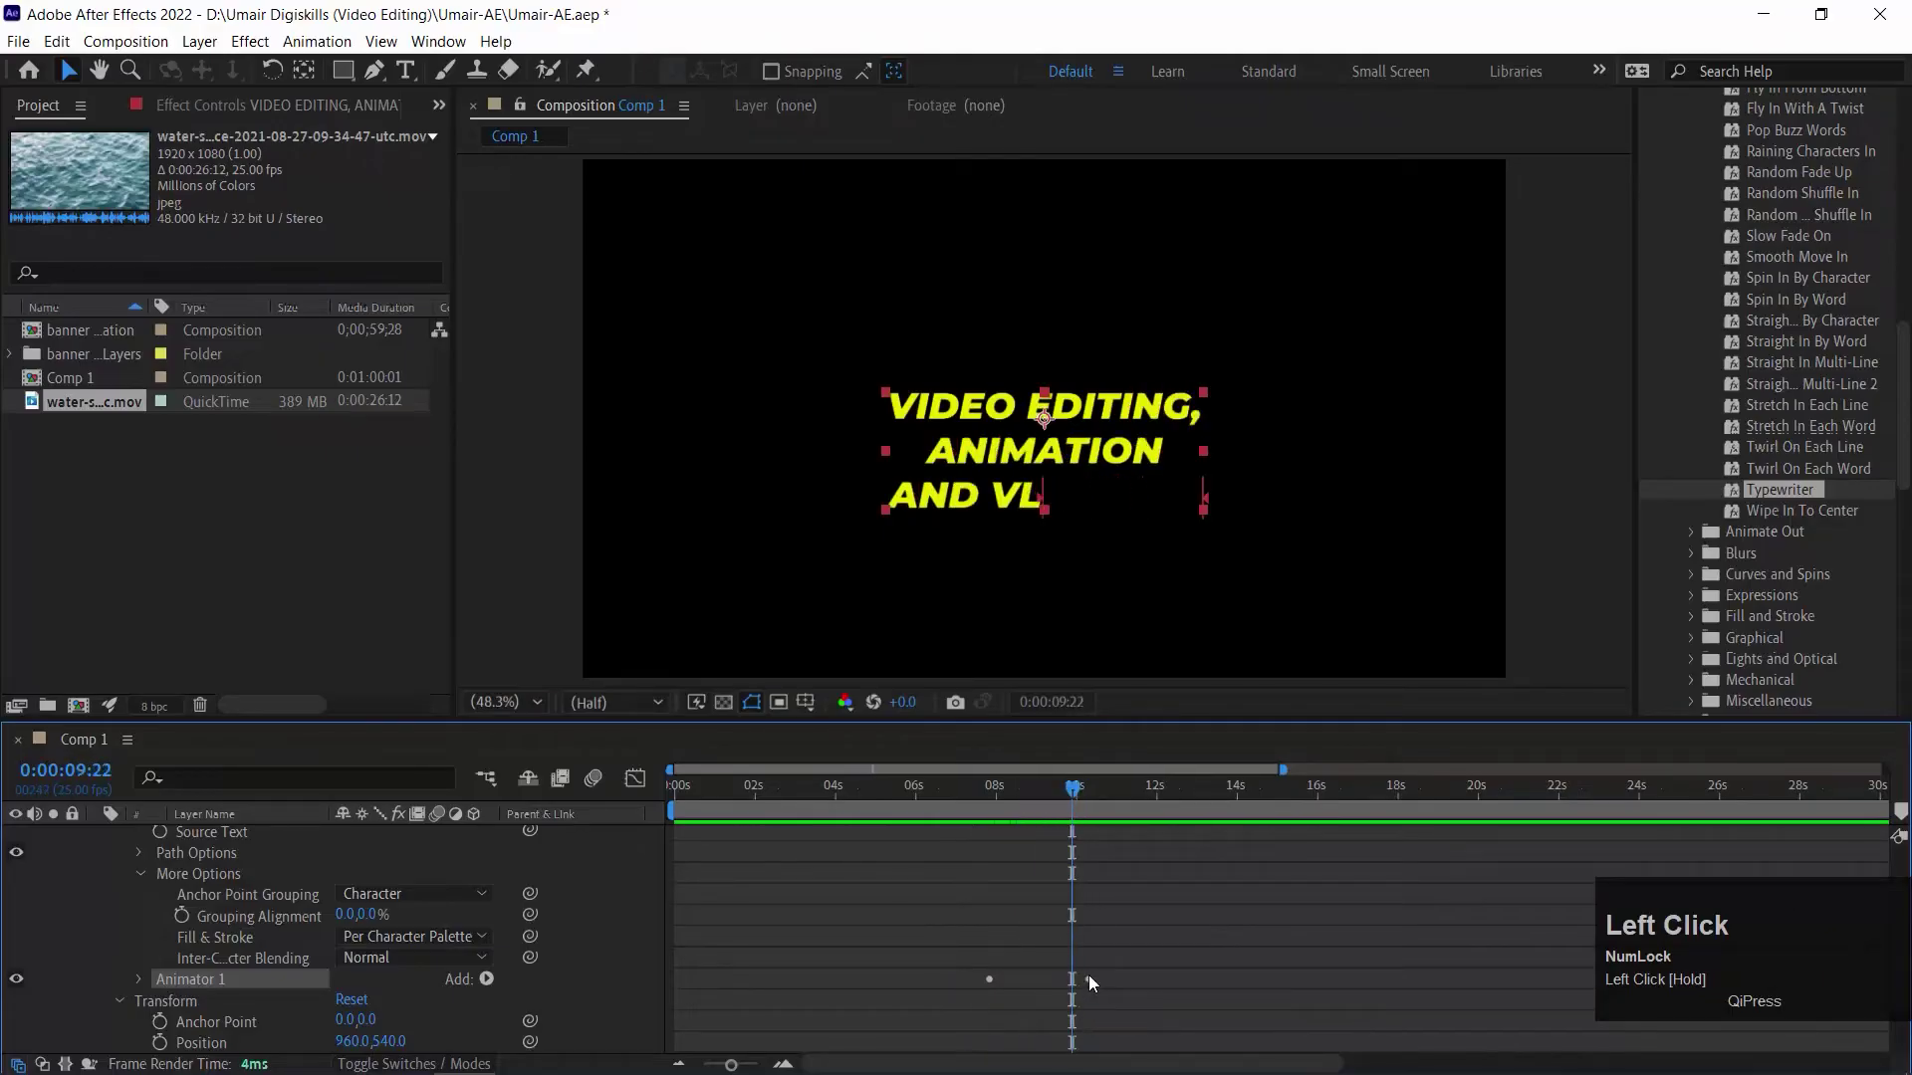
pyautogui.click(1088, 981)
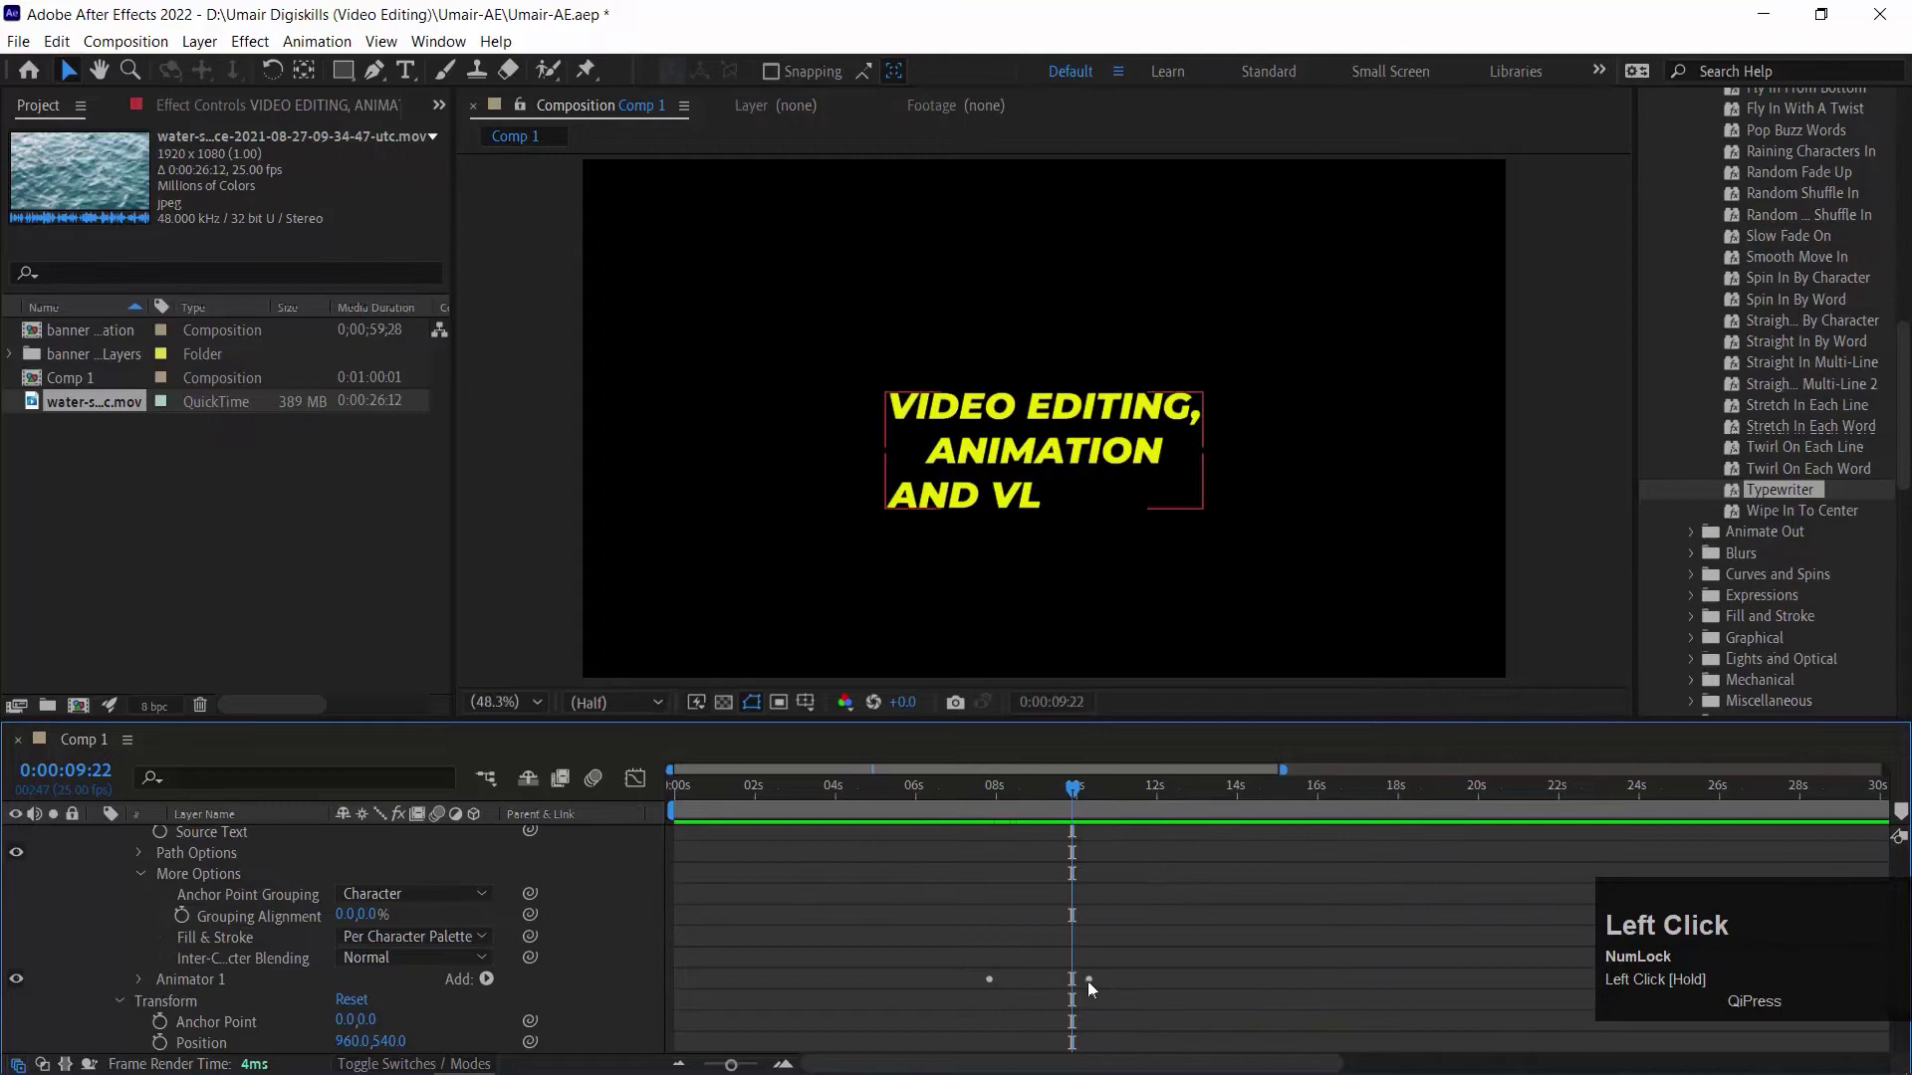
pyautogui.click(139, 980)
pyautogui.scroll(-1, 338, 964)
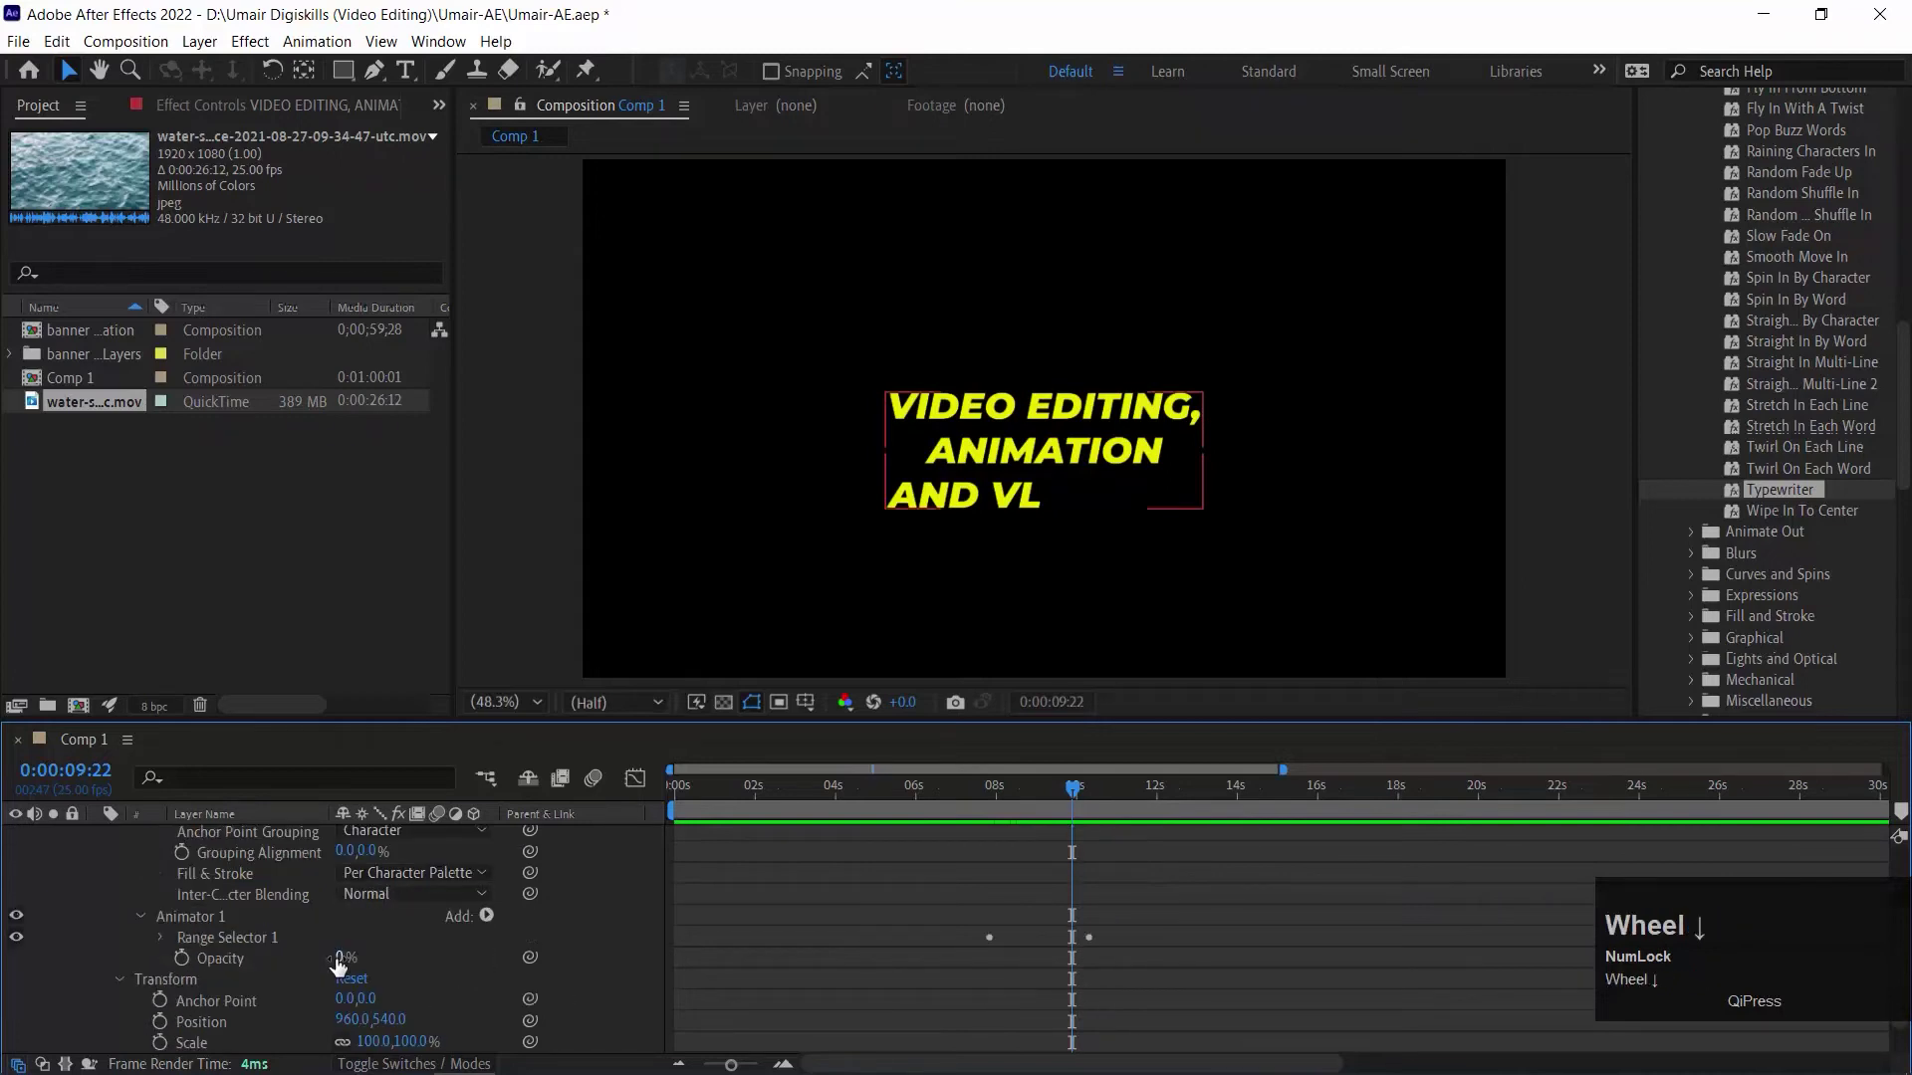
pyautogui.click(162, 938)
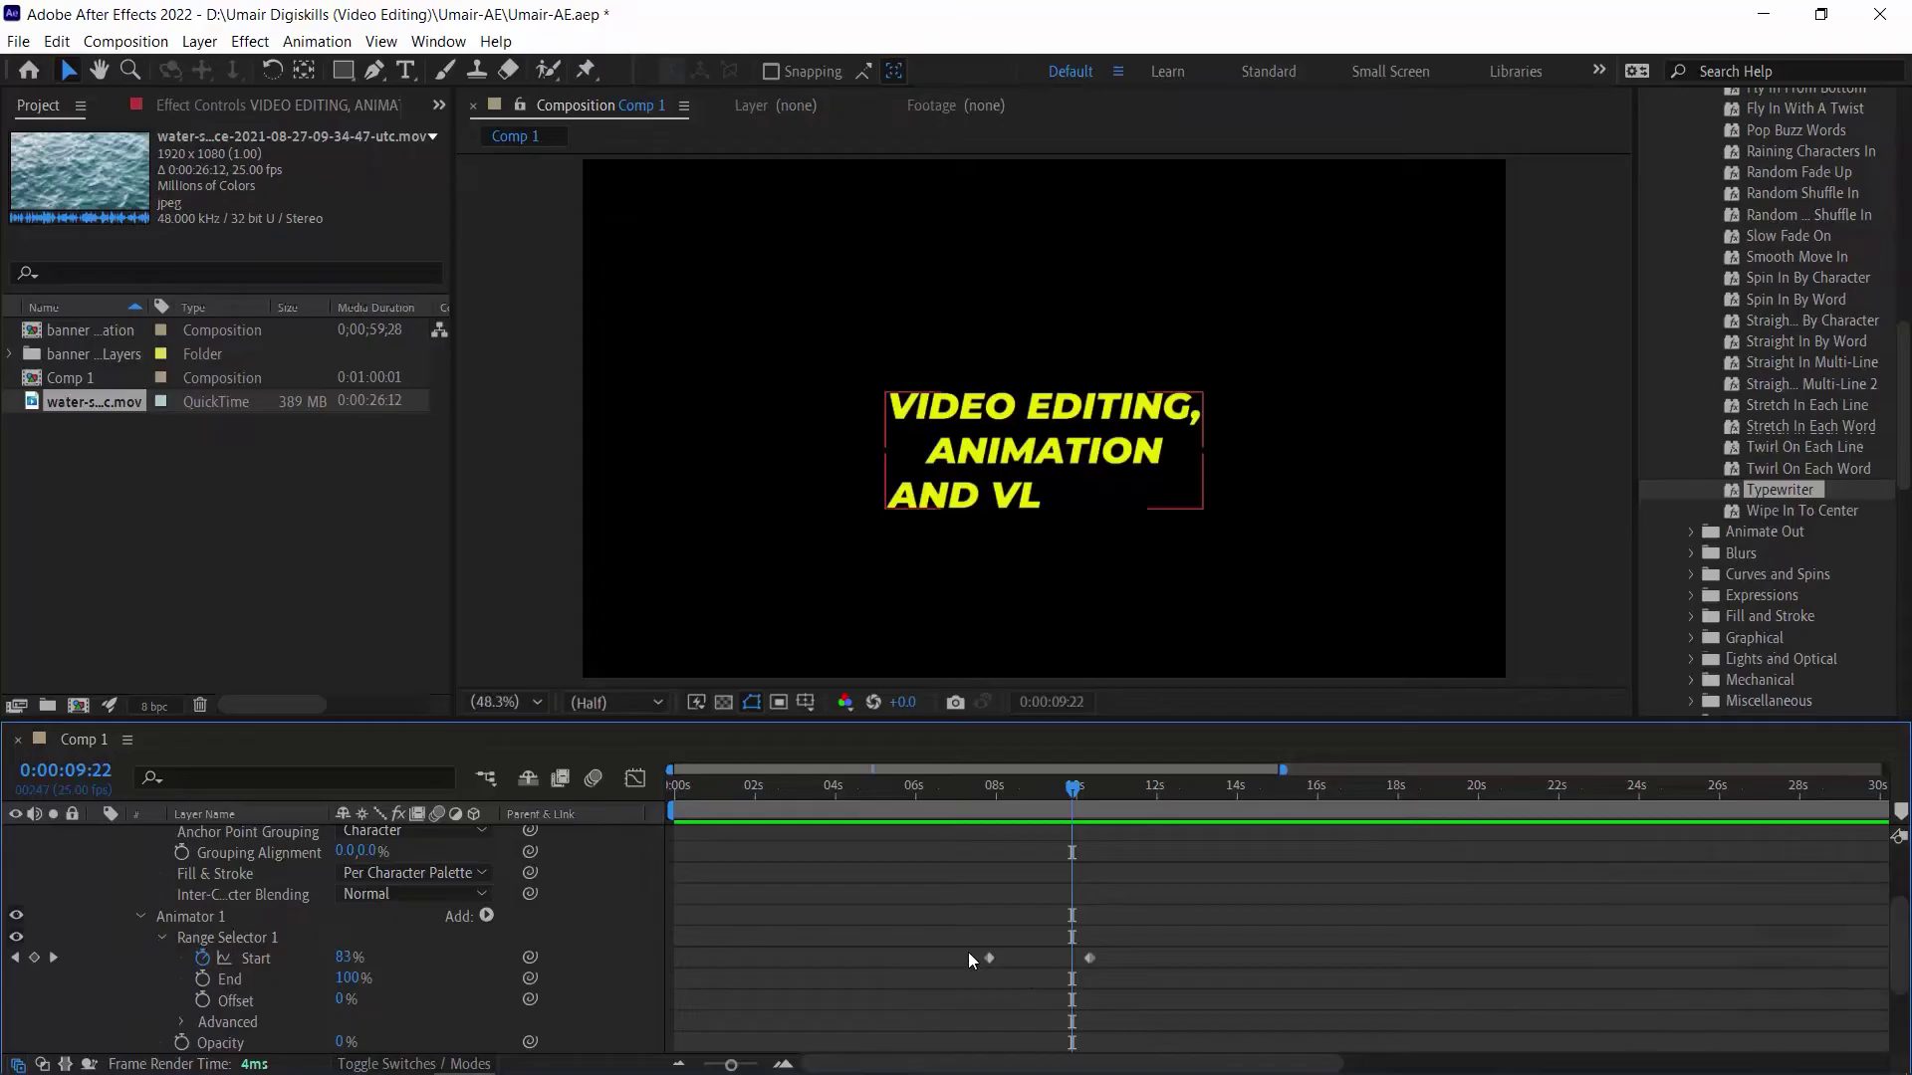
# Try to slow the typing by moving the second Start keyframe to about 19 seconds, and preview it
pyautogui.moveTo(1095, 959); pyautogui.dragTo(1448, 960)
pyautogui.rightClick(1442, 966)
pyautogui.click(1305, 978)
pyautogui.click(992, 783)
pyautogui.press('space')
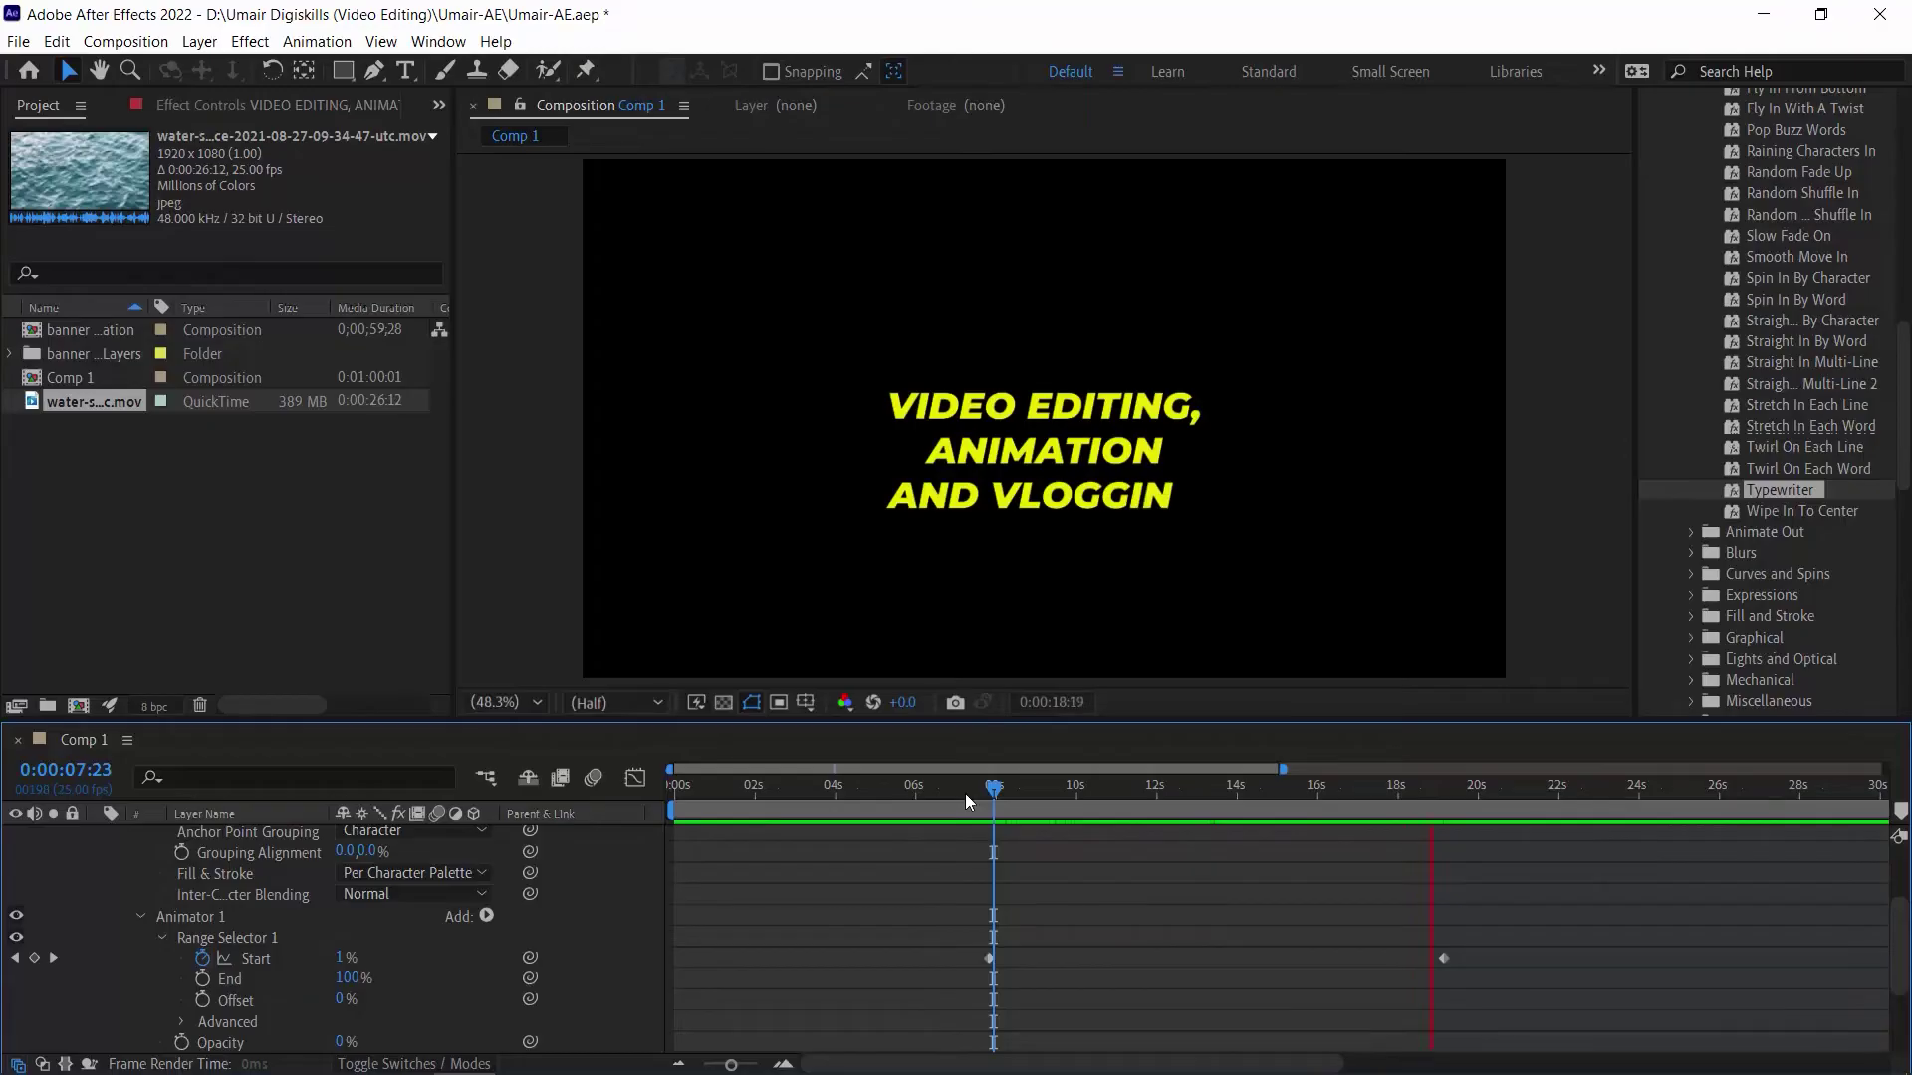
pyautogui.press('space')
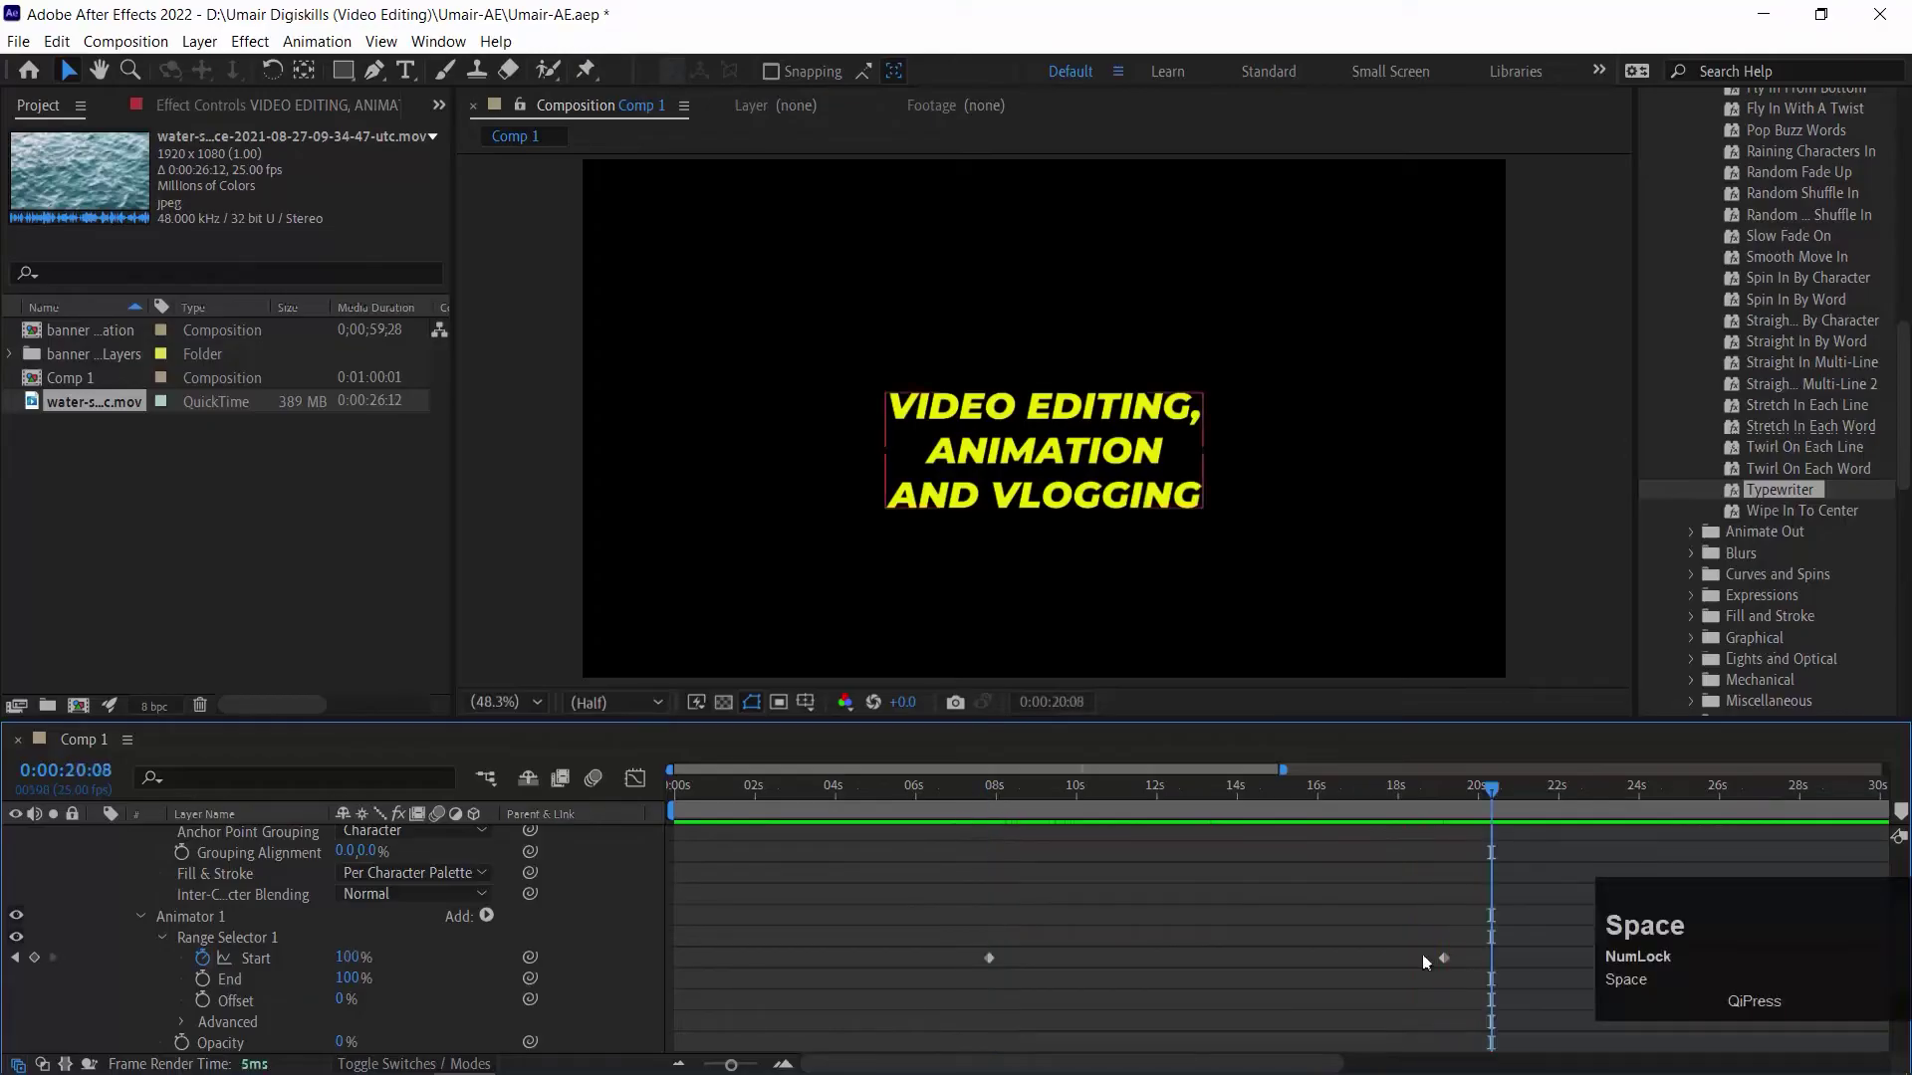
pyautogui.hotkey('ctrl', 'z')
# Move both Range Selector Start keyframes together so the typing begins at the text layer's in point, 0:00:04:00
pyautogui.moveTo(990, 797); pyautogui.dragTo(817, 801)
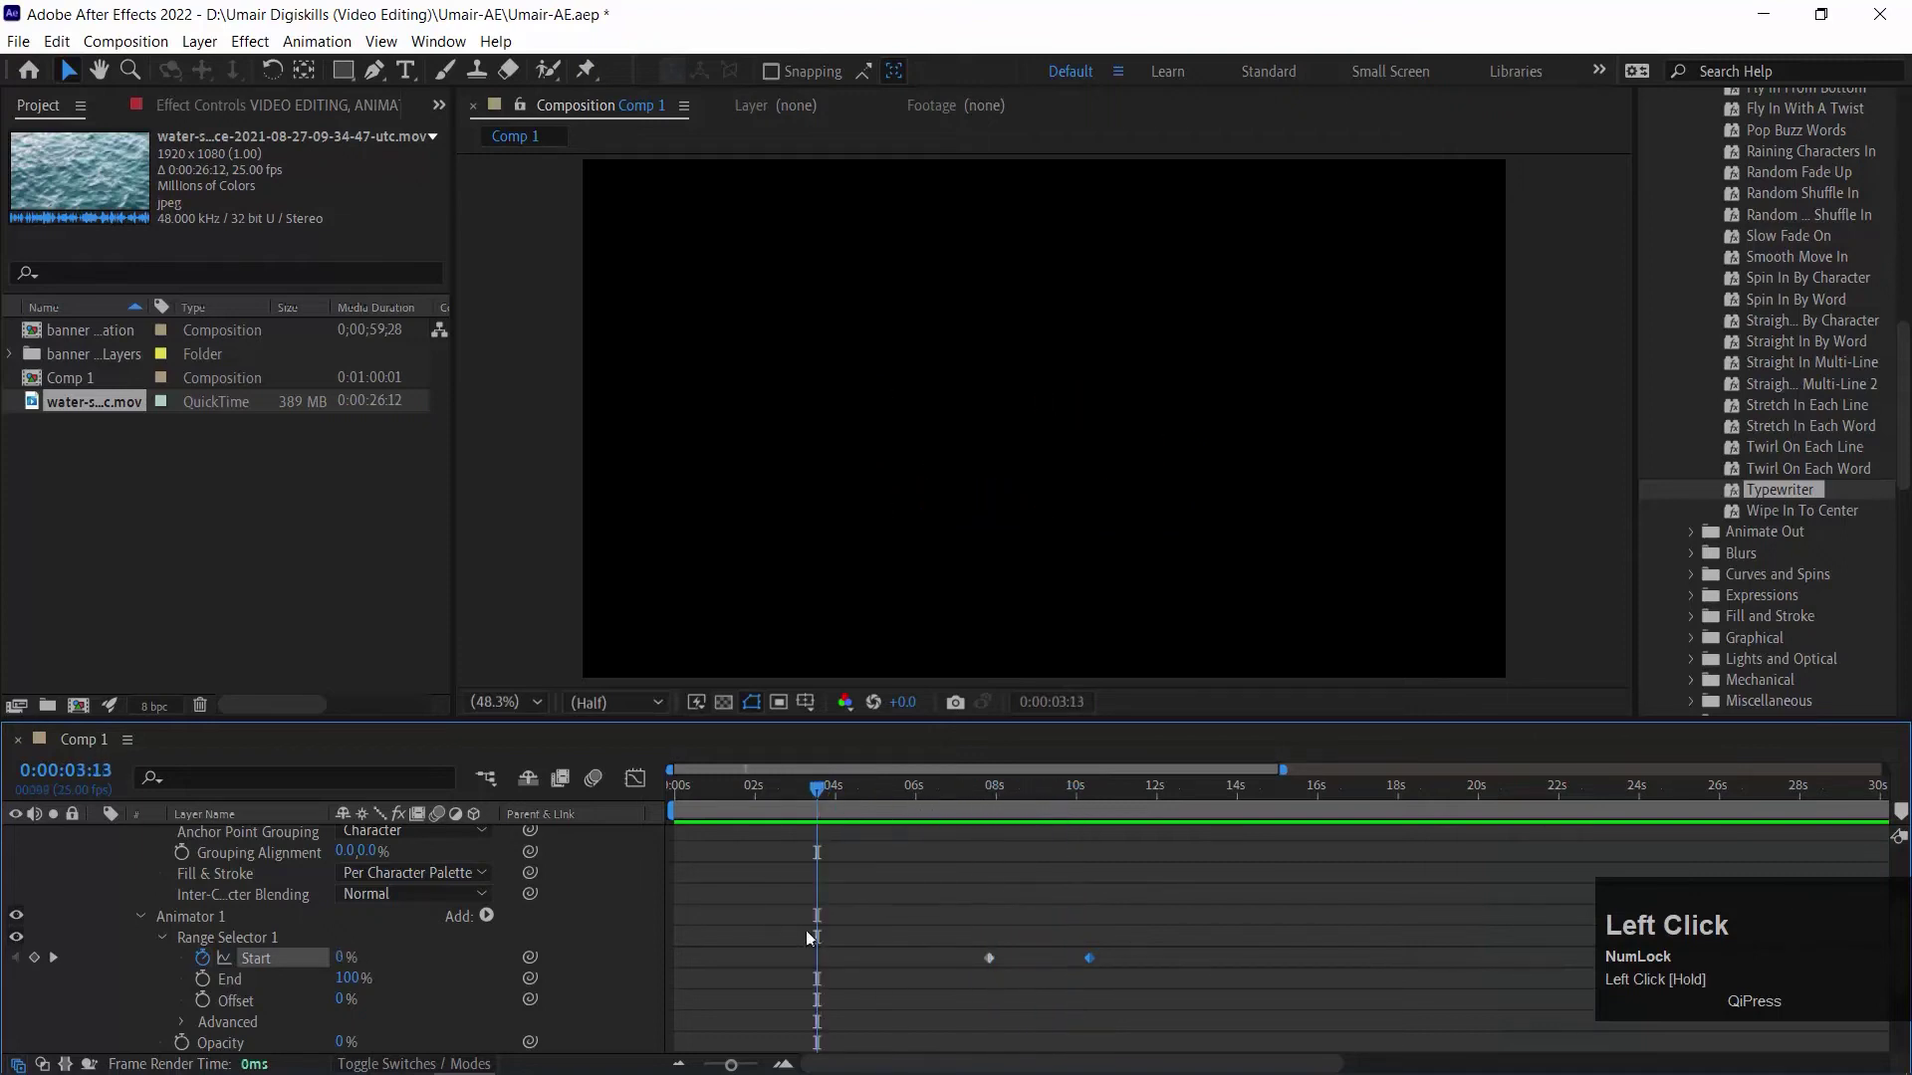
pyautogui.scroll(5, 809, 930)
pyautogui.click(898, 841)
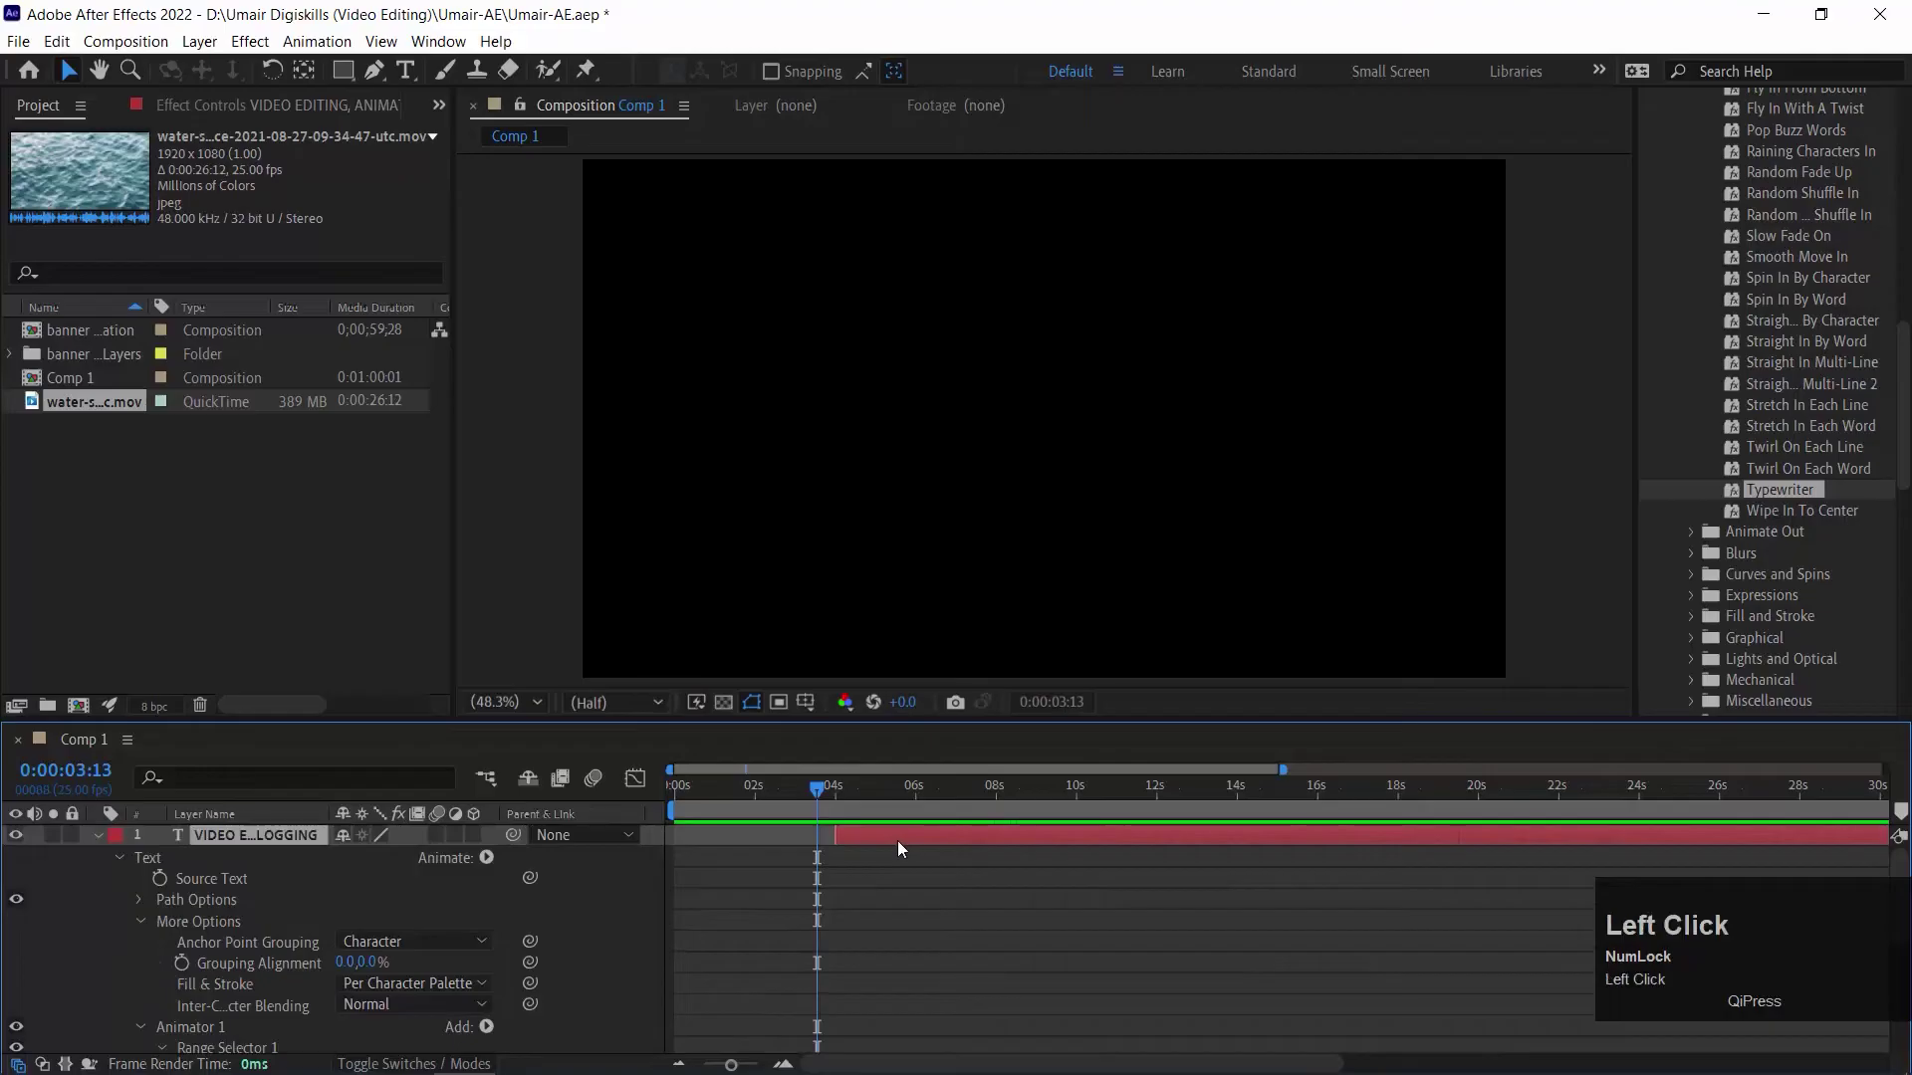
pyautogui.press('i')
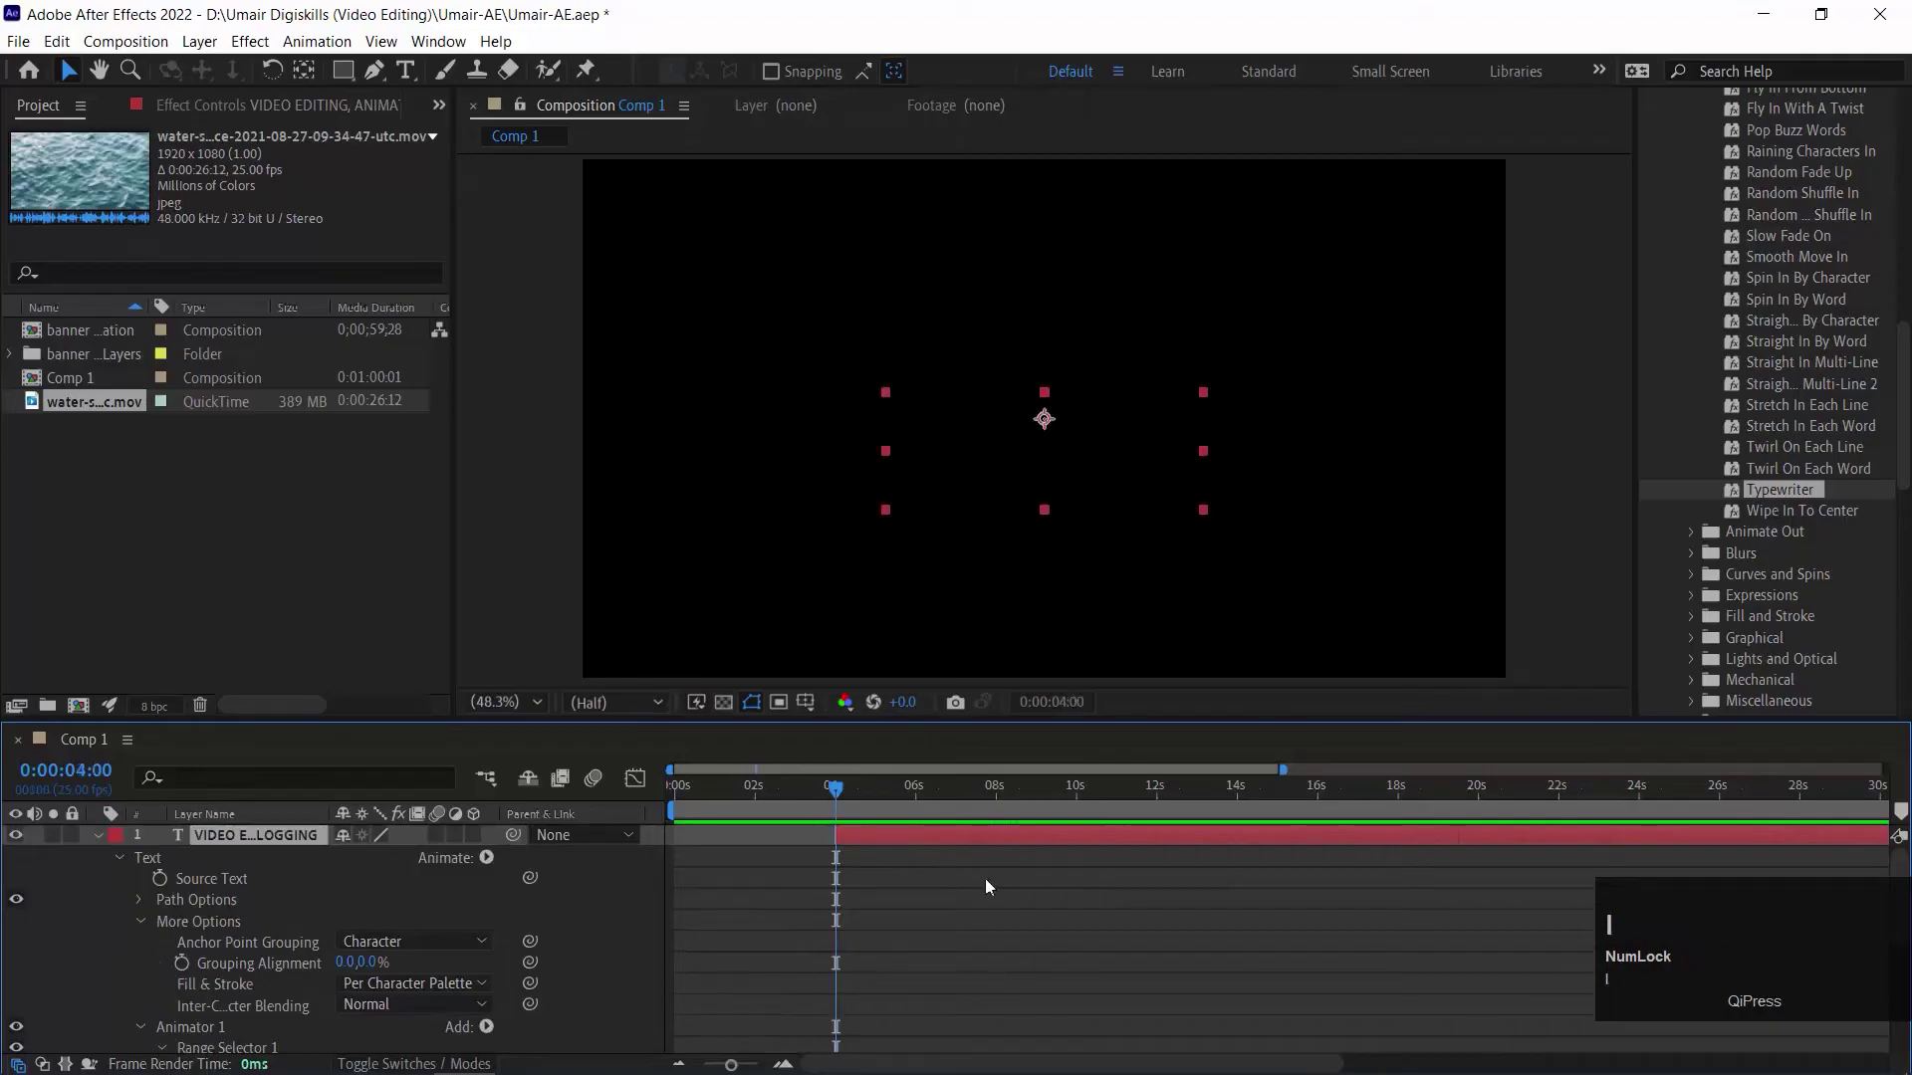
pyautogui.scroll(-3, 986, 878)
pyautogui.moveTo(1203, 930); pyautogui.dragTo(838, 952)
pyautogui.moveTo(835, 936); pyautogui.dragTo(835, 938)
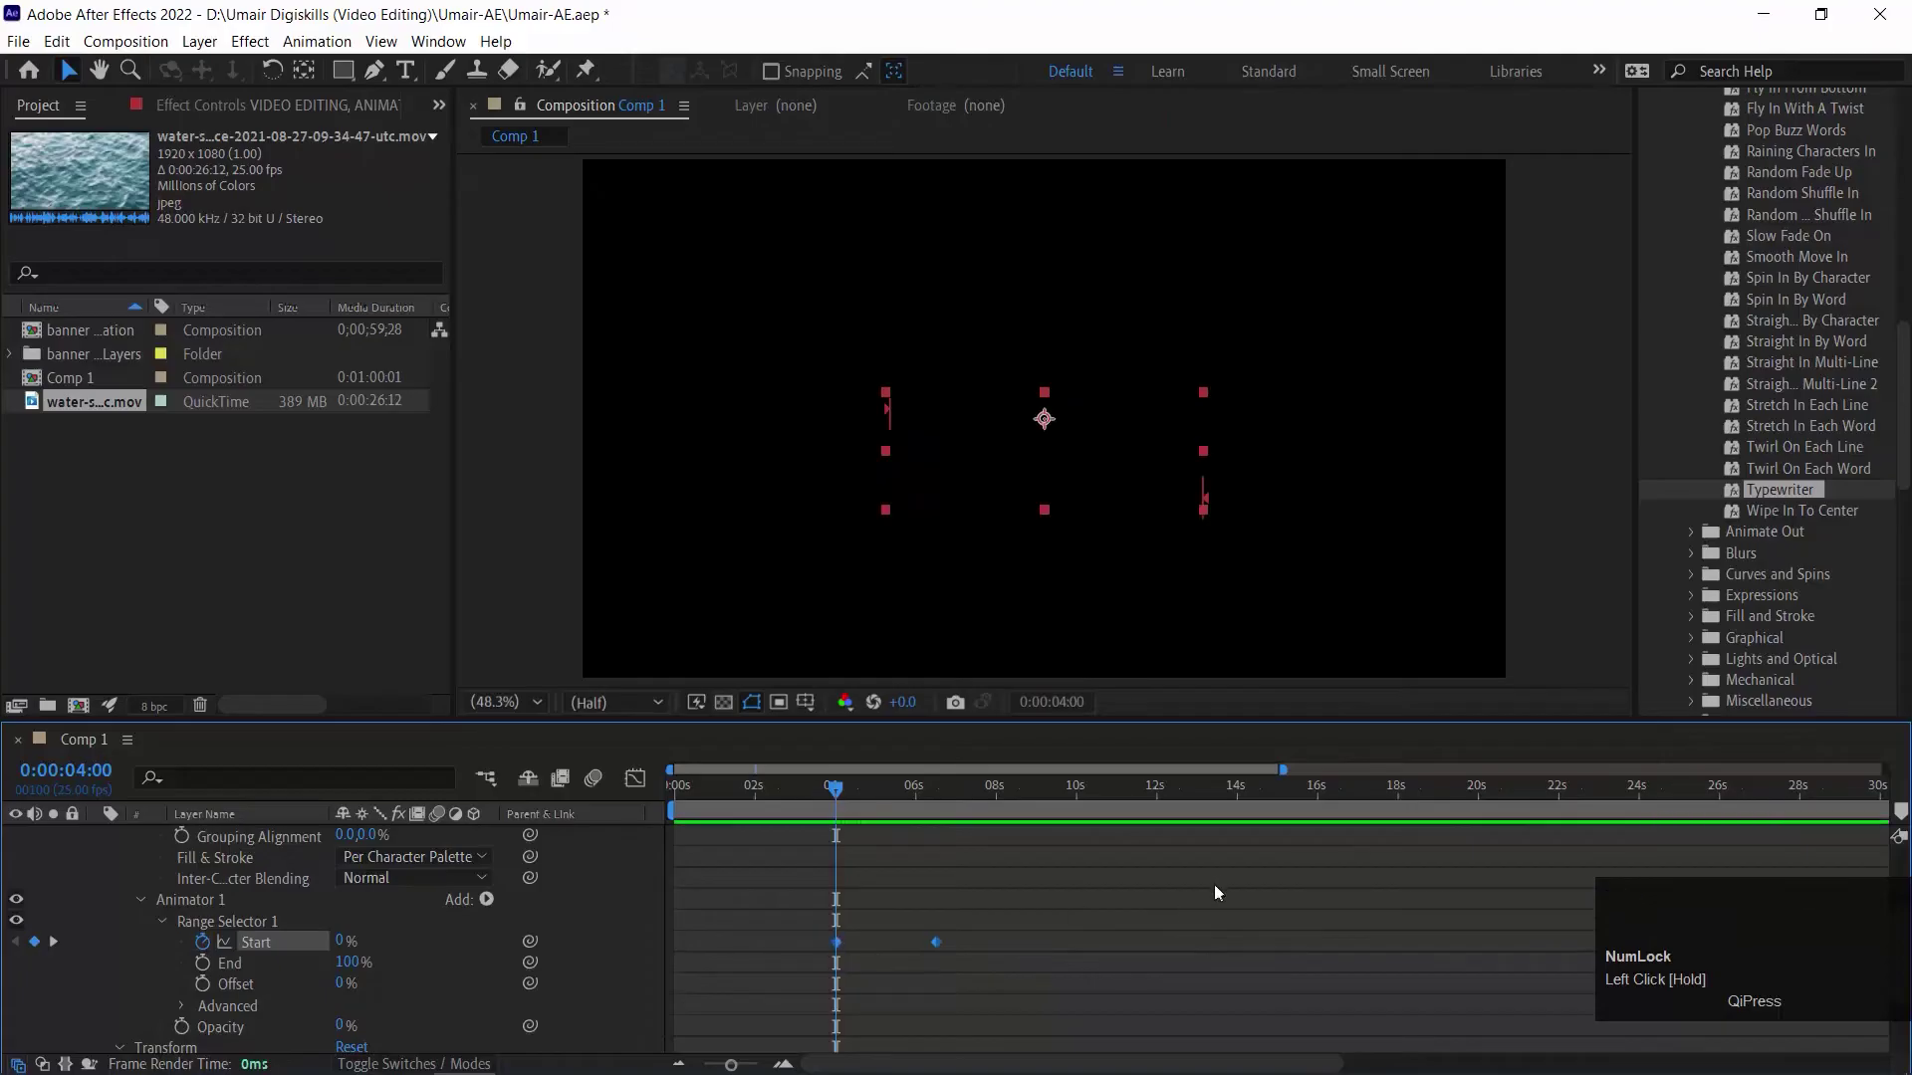
# Preview the retimed typewriter reveal from 0:00:04:00, and look back through the Animate In presets
pyautogui.press('space')
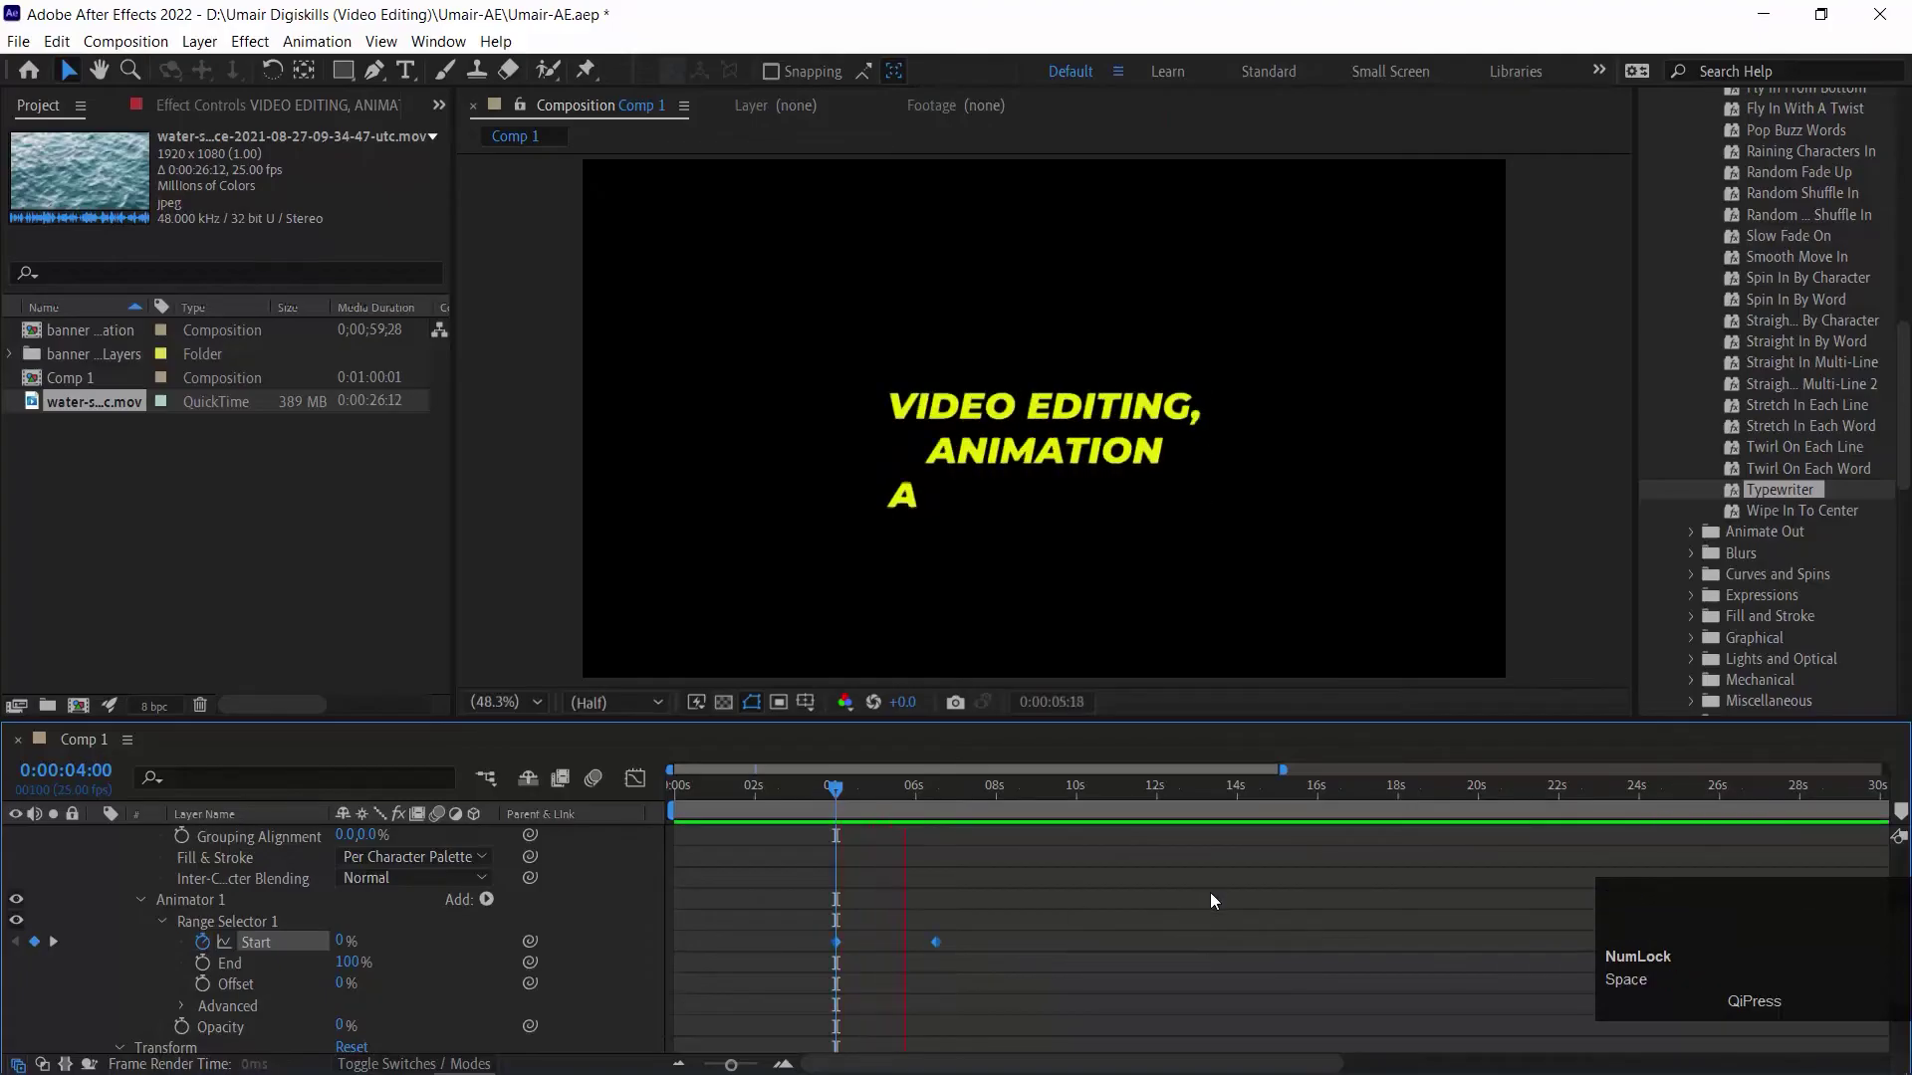
pyautogui.moveTo(999, 794); pyautogui.dragTo(1191, 802)
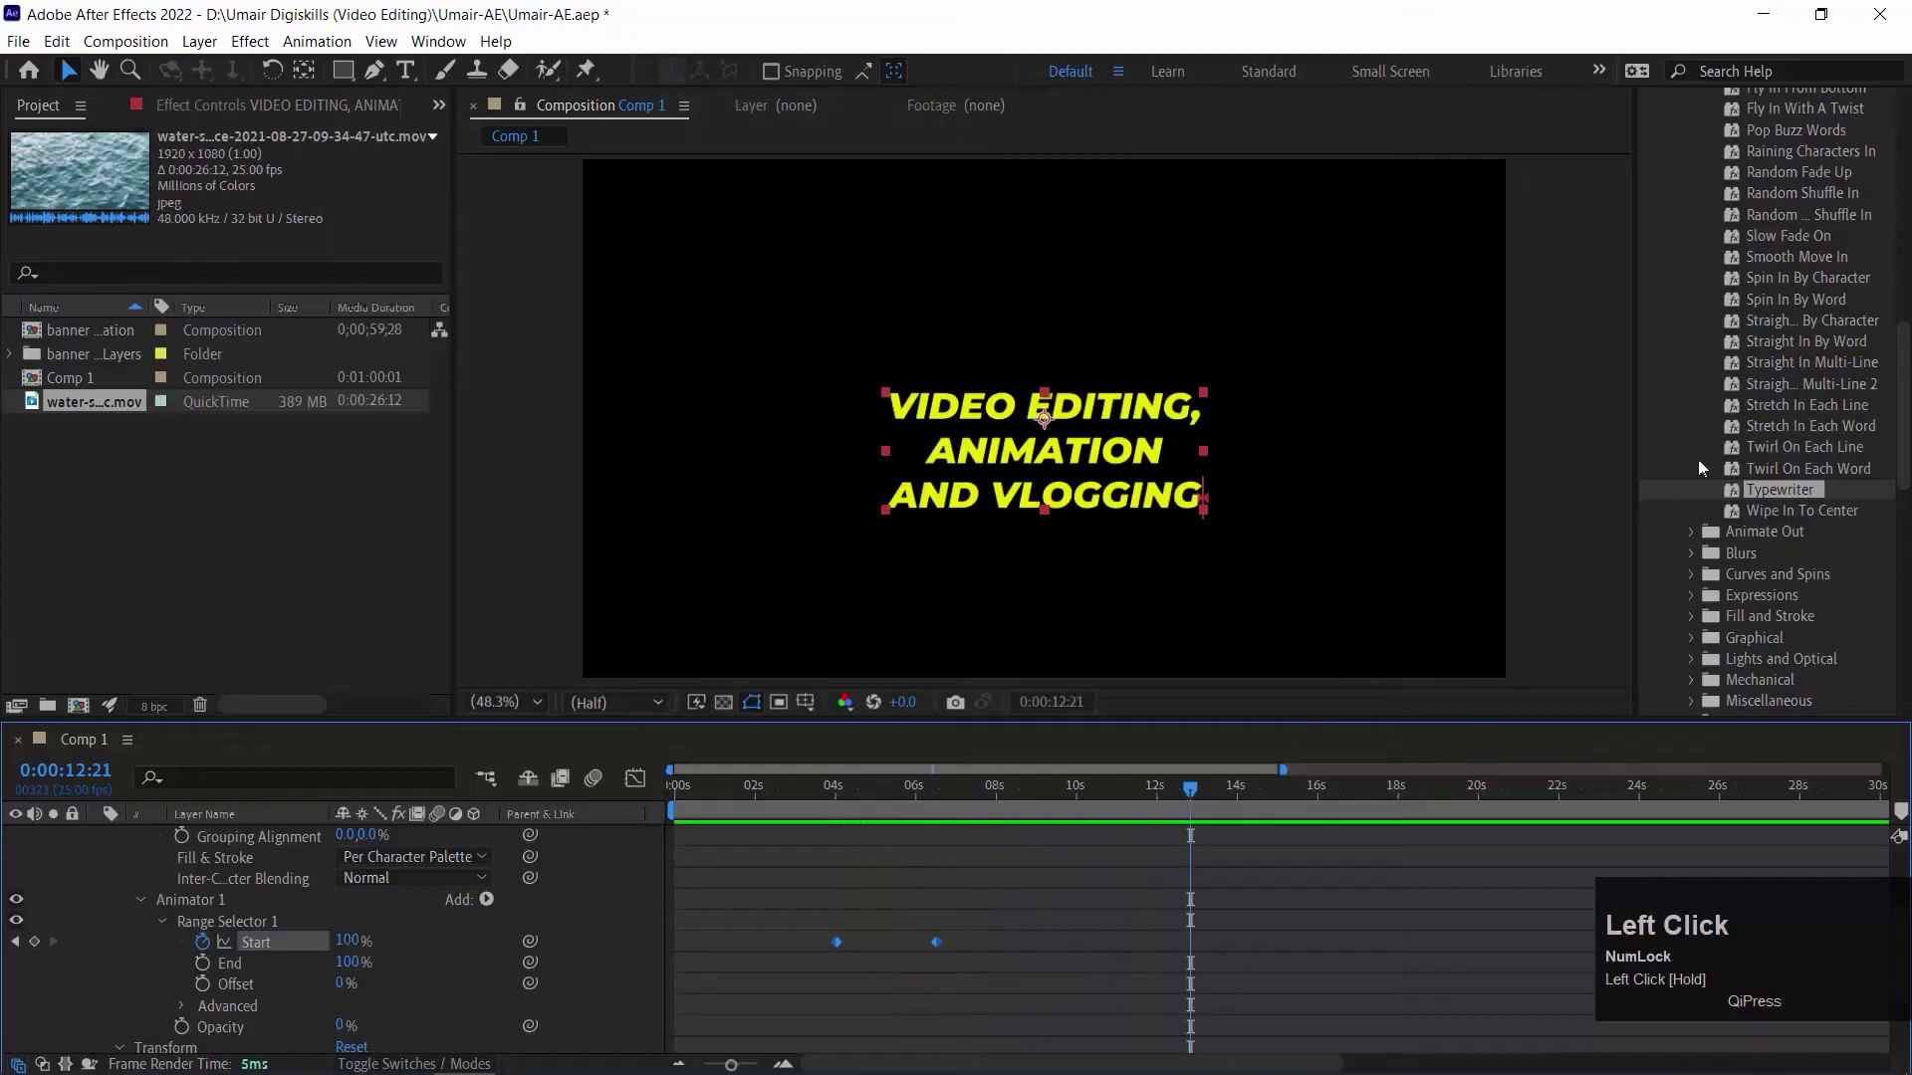
pyautogui.scroll(3, 1743, 446)
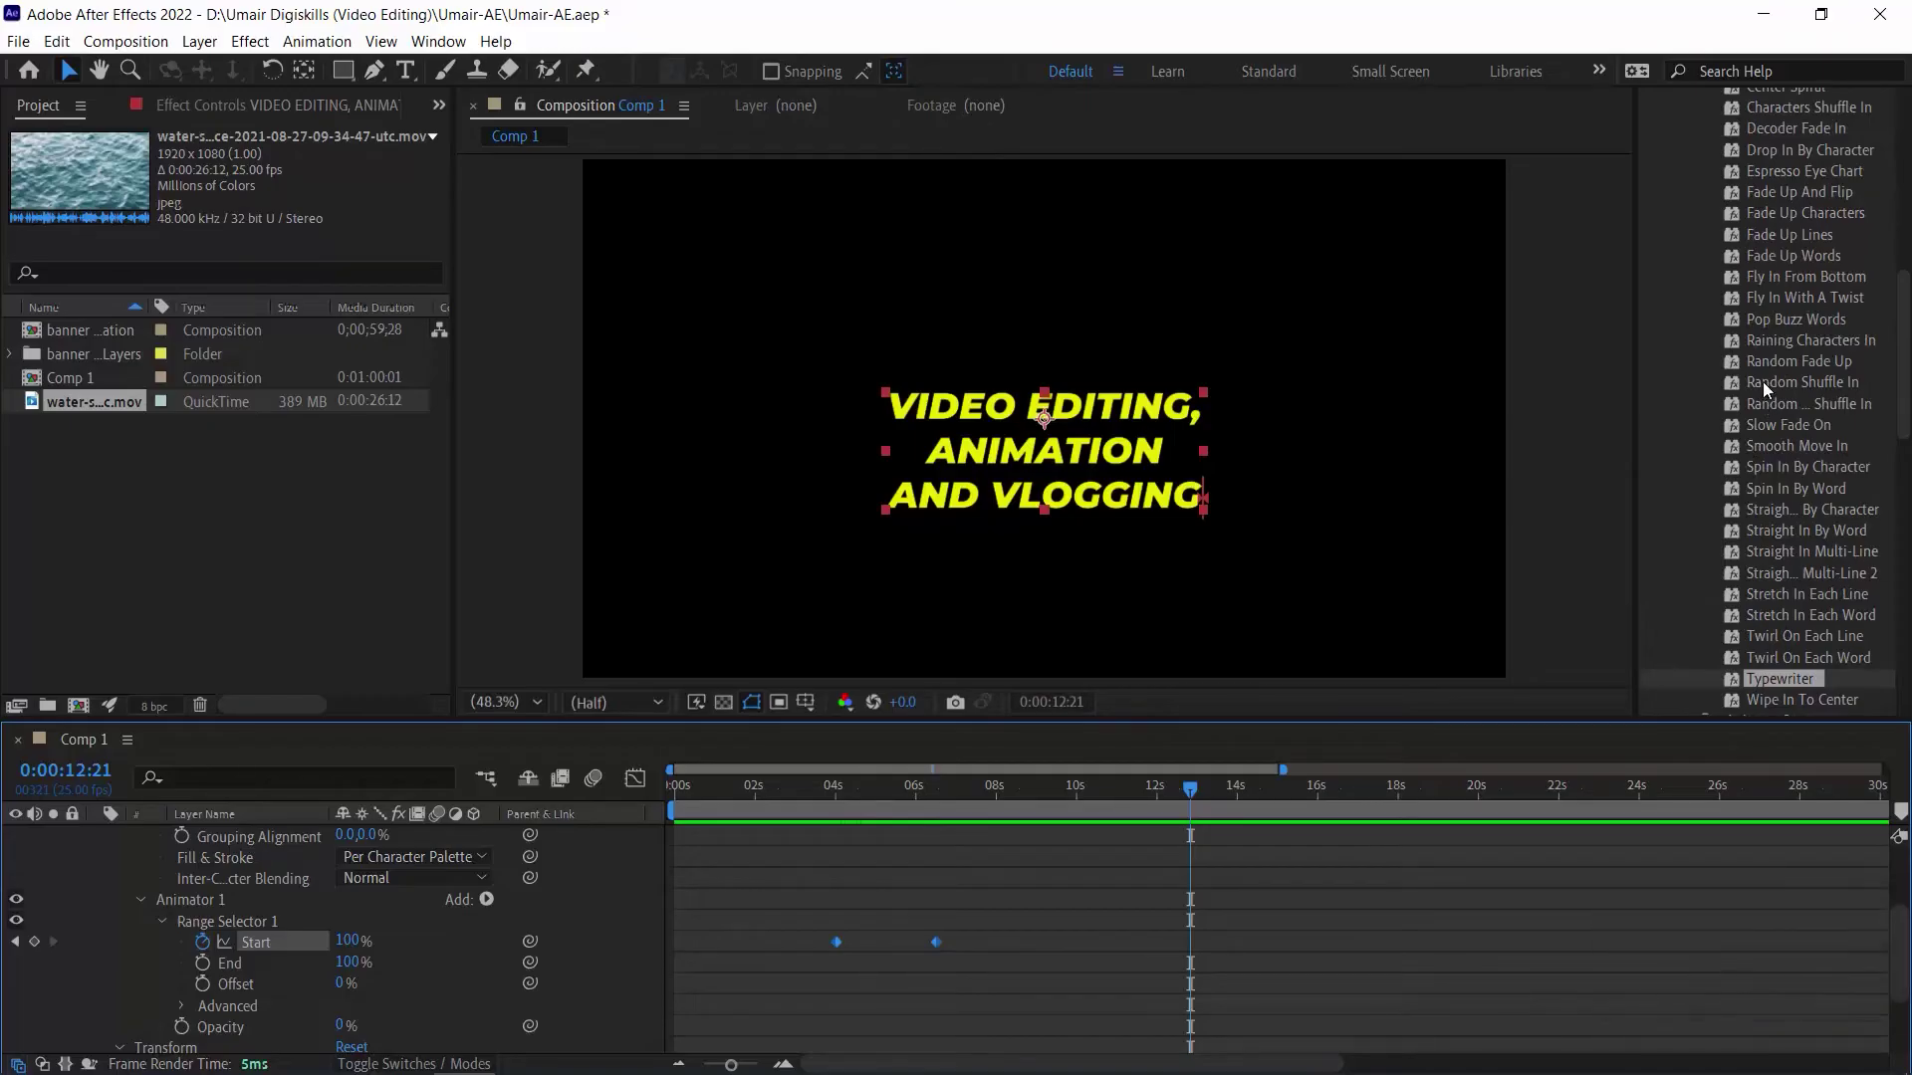
# Try the Spin In By Character preset from Animate In on the title layer at 0:00:12:21, and preview it
pyautogui.scroll(3, 1763, 381)
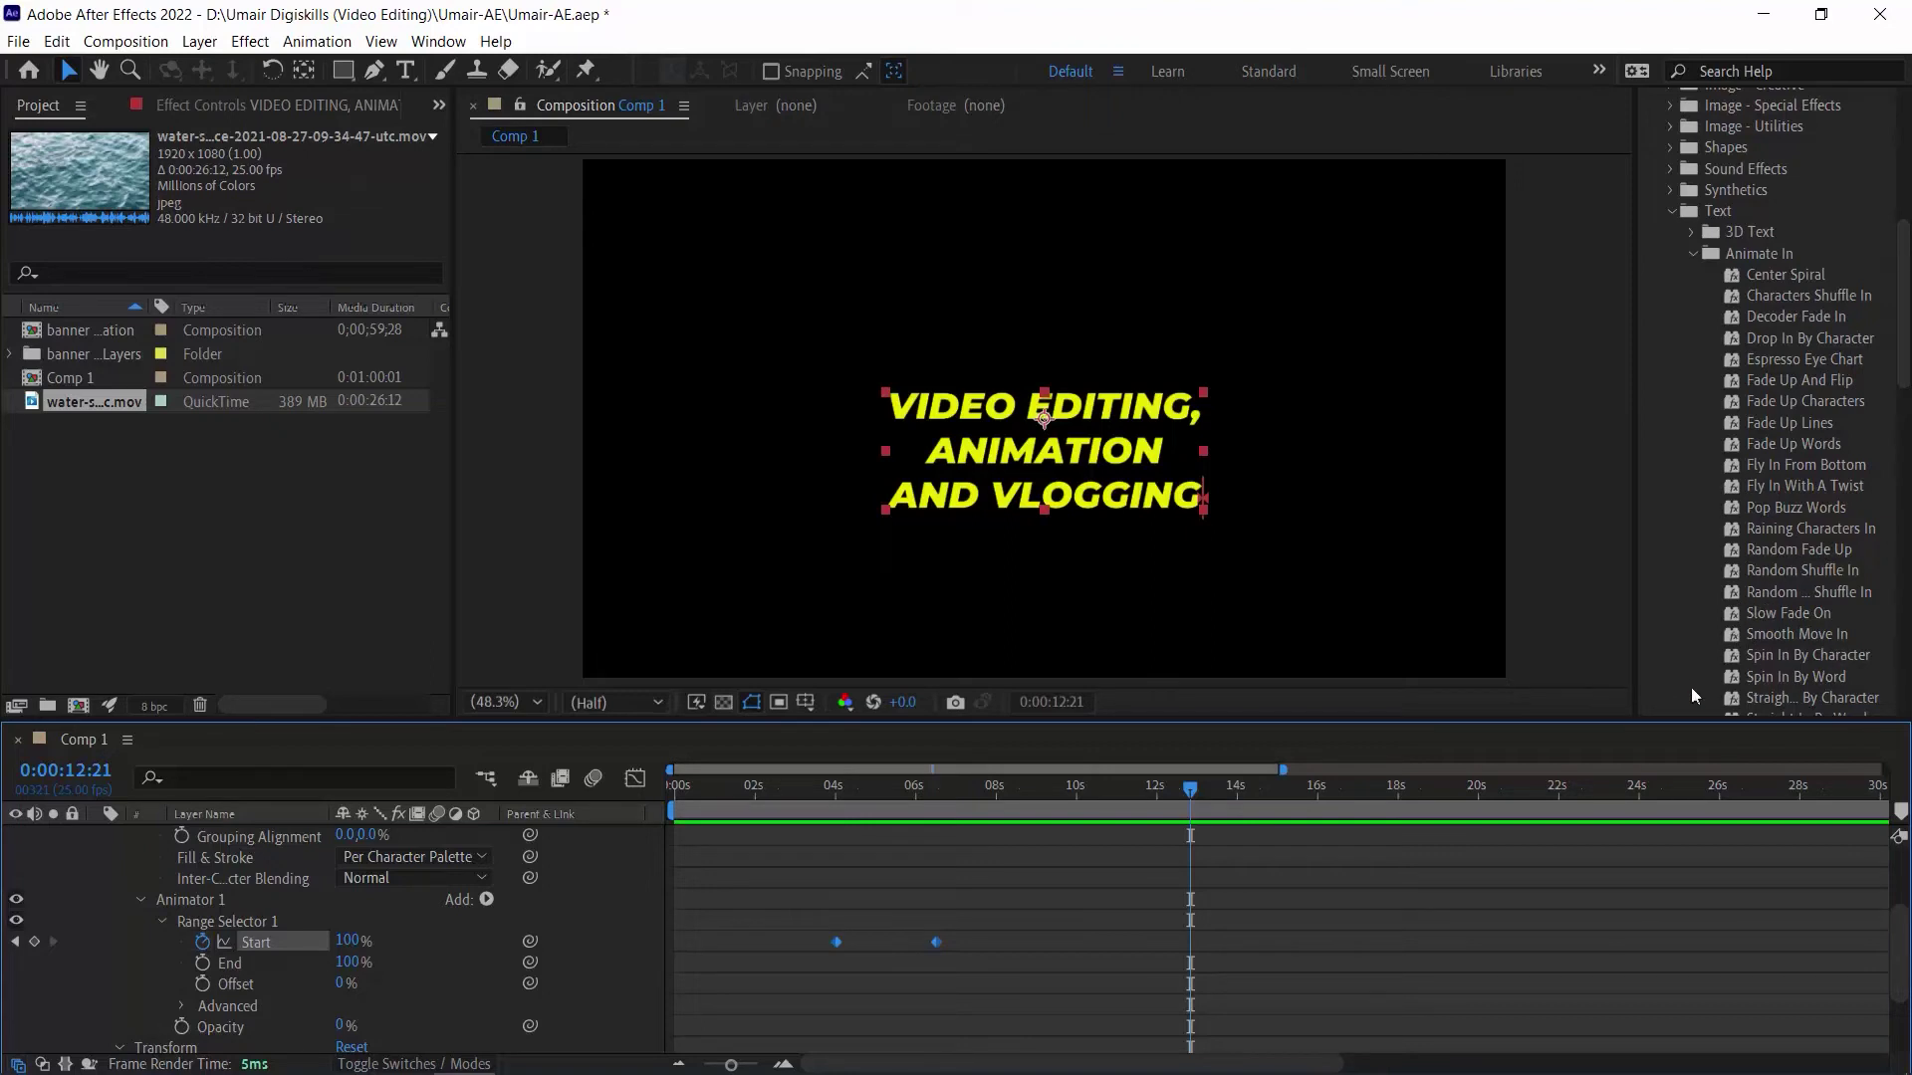
pyautogui.click(1814, 657)
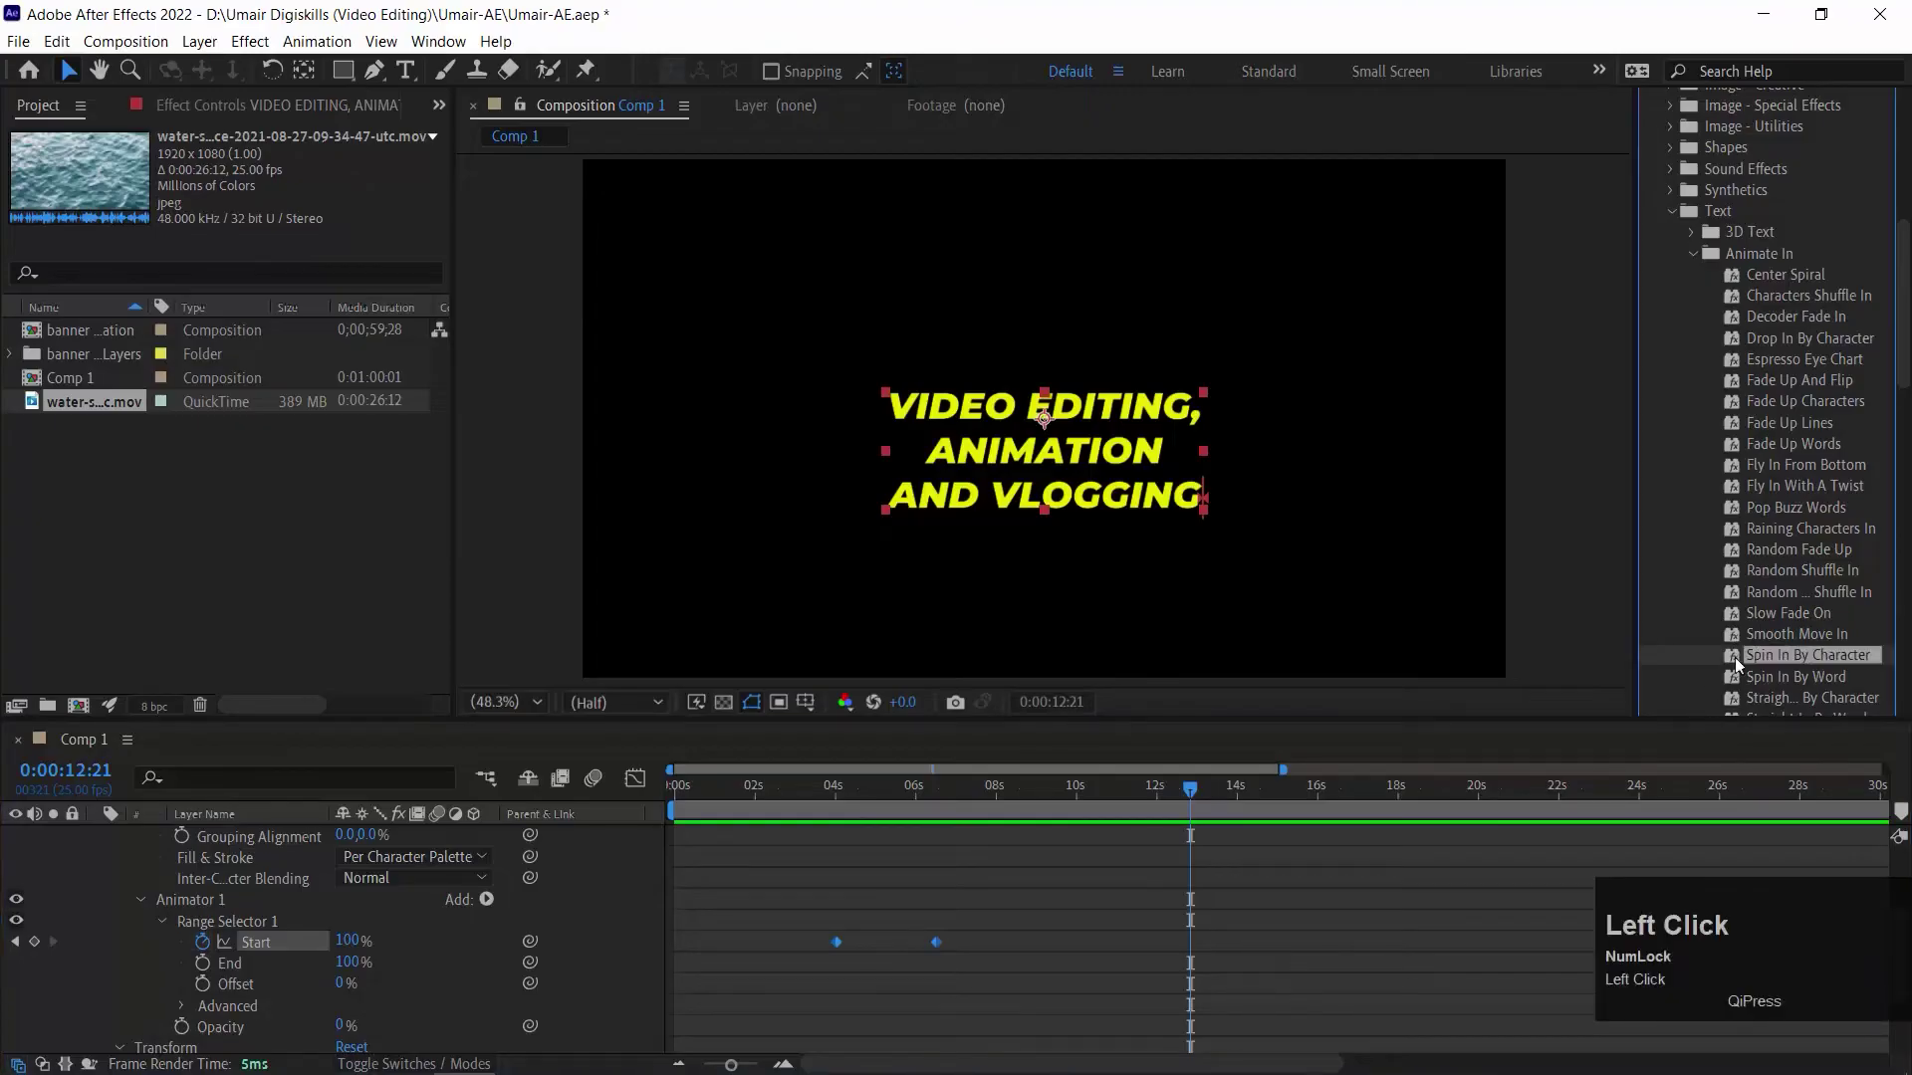
pyautogui.moveTo(1730, 649); pyautogui.dragTo(1223, 829)
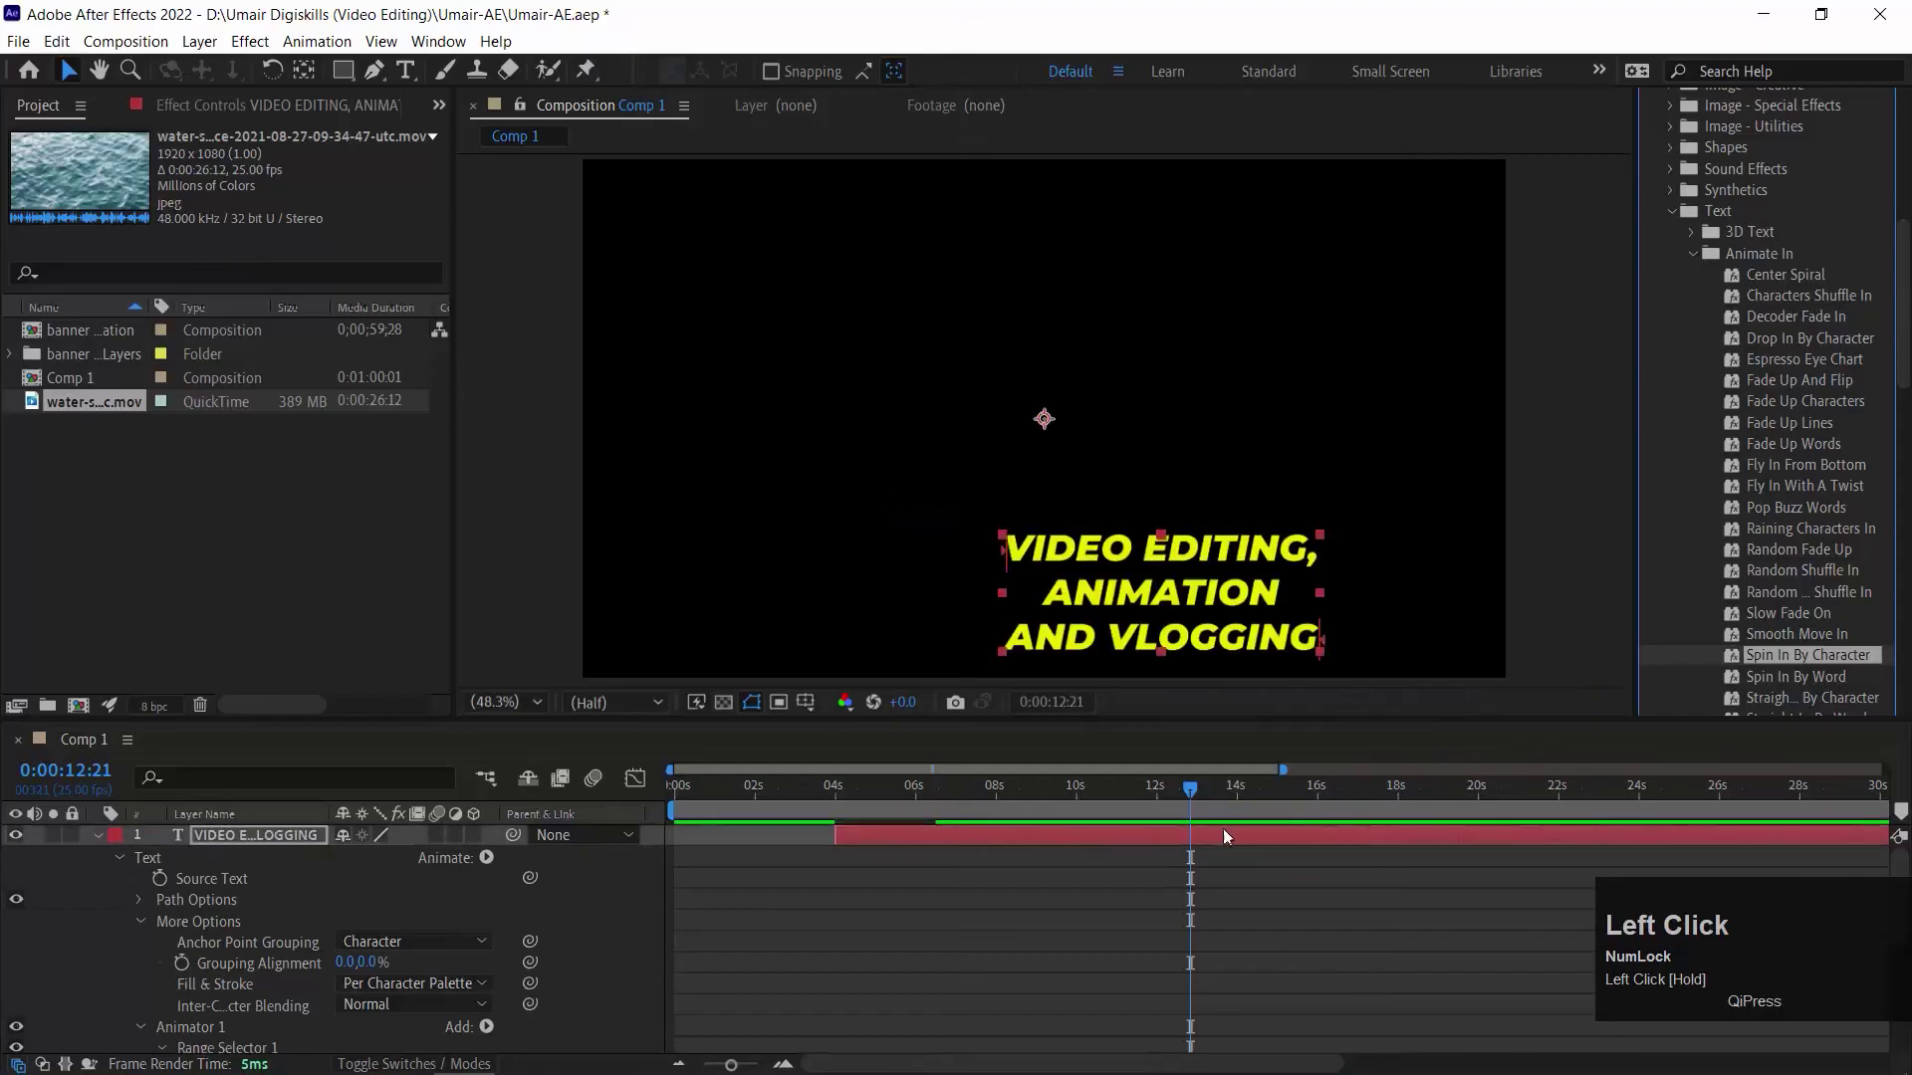
pyautogui.scroll(-4, 1246, 813)
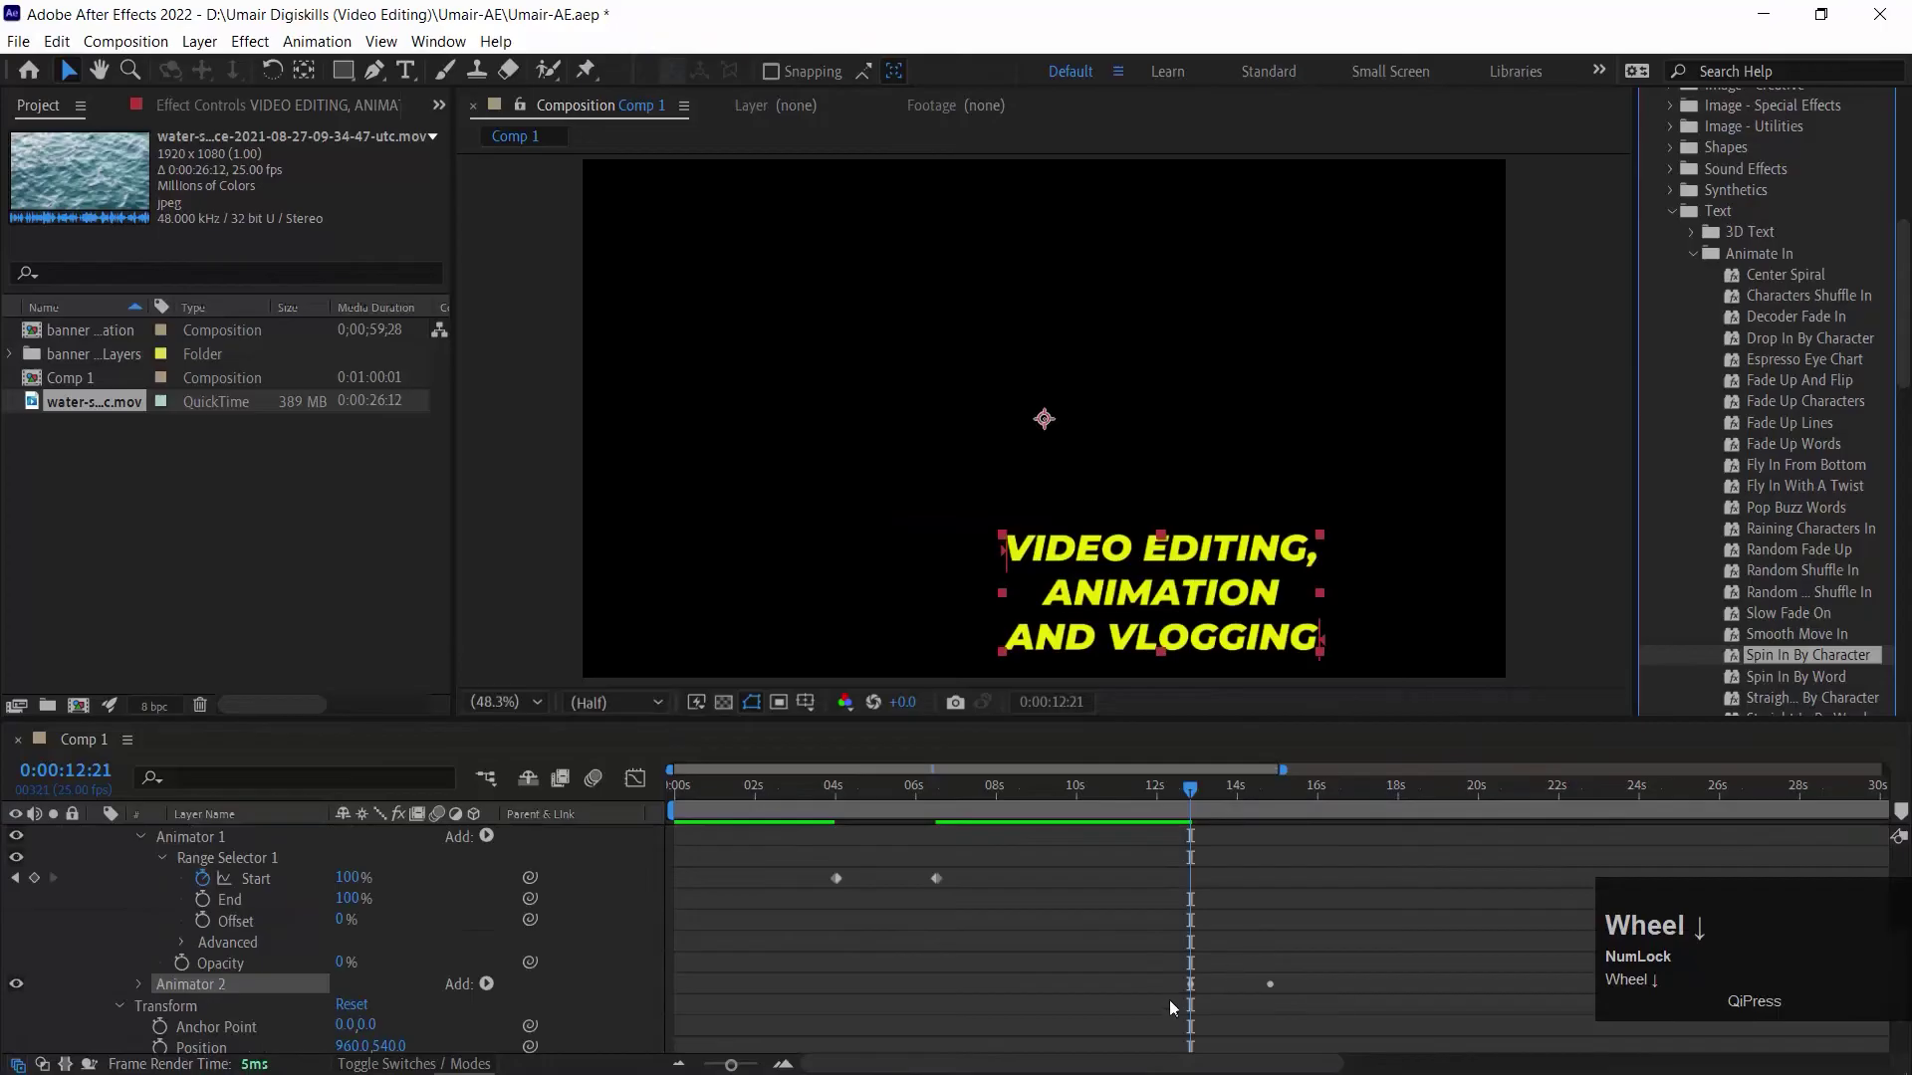
pyautogui.press('space')
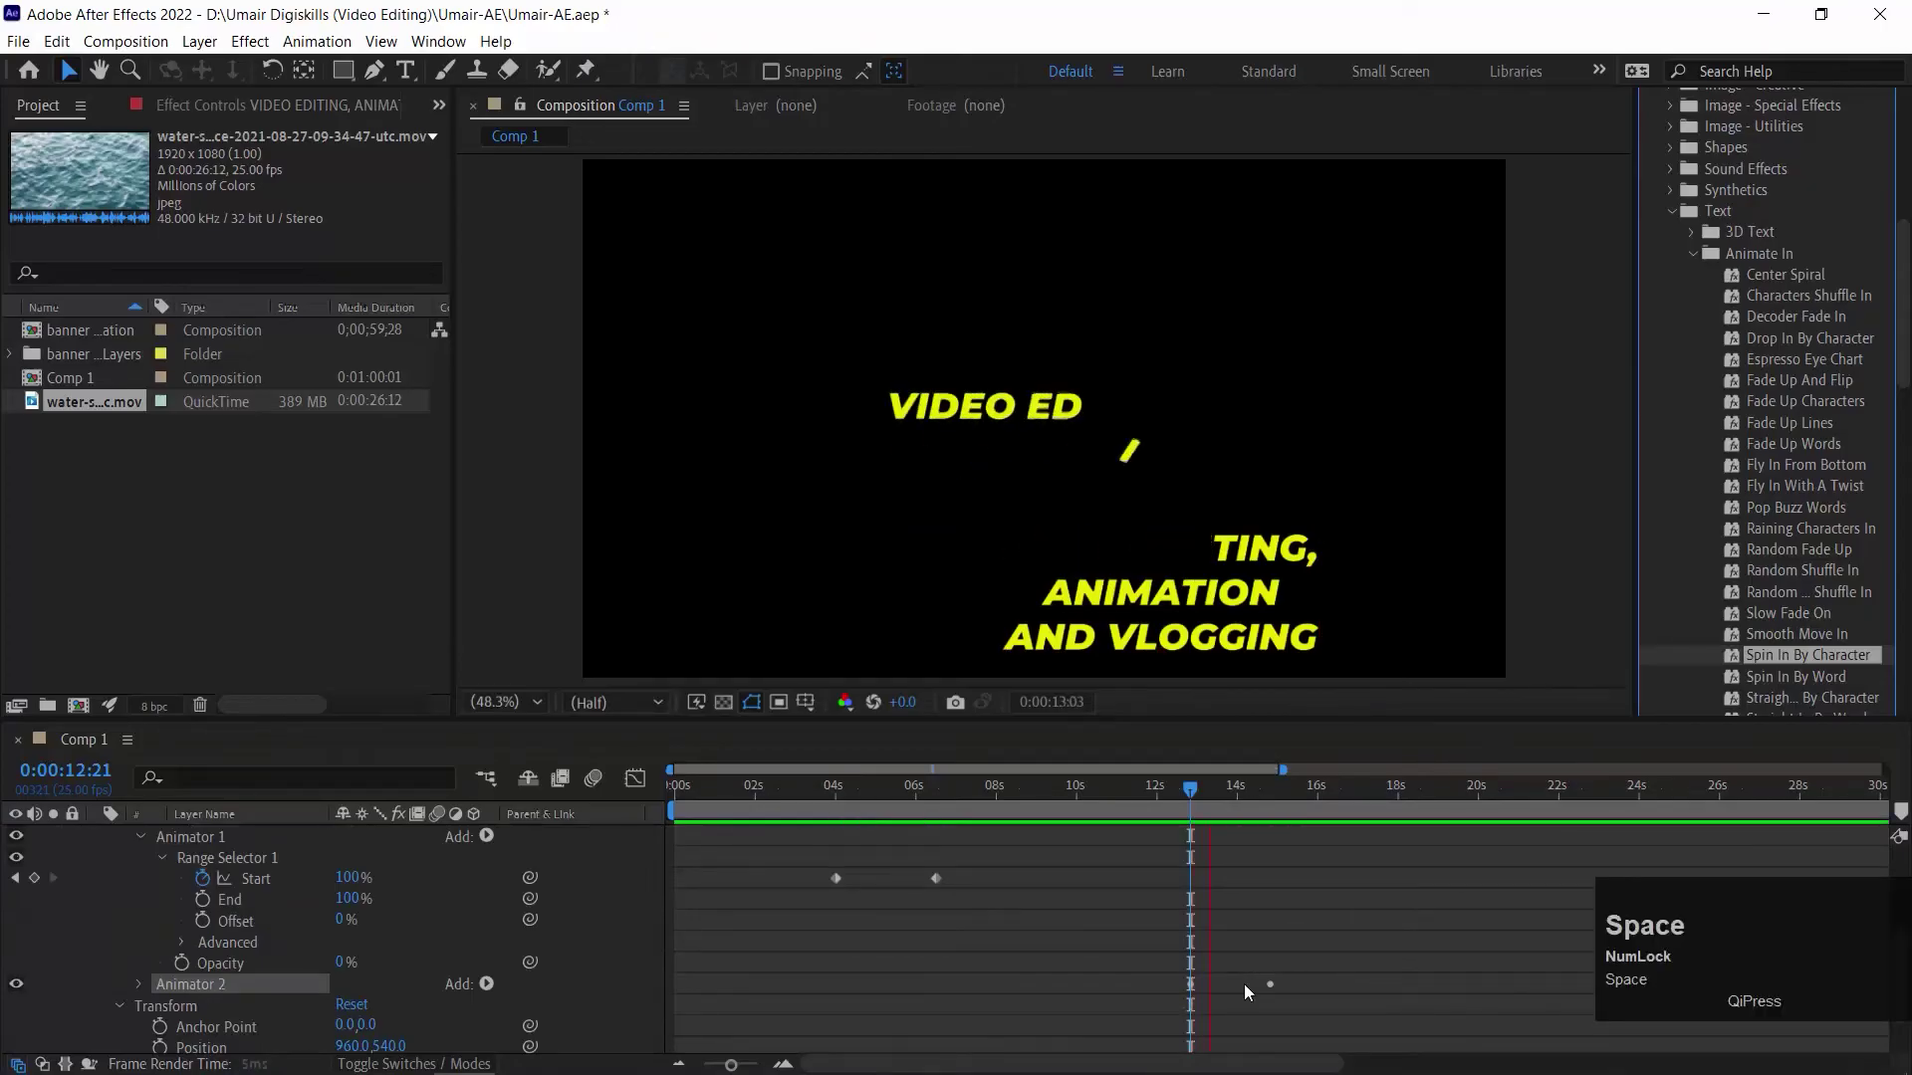
pyautogui.press('space')
pyautogui.click(942, 796)
pyautogui.press('space')
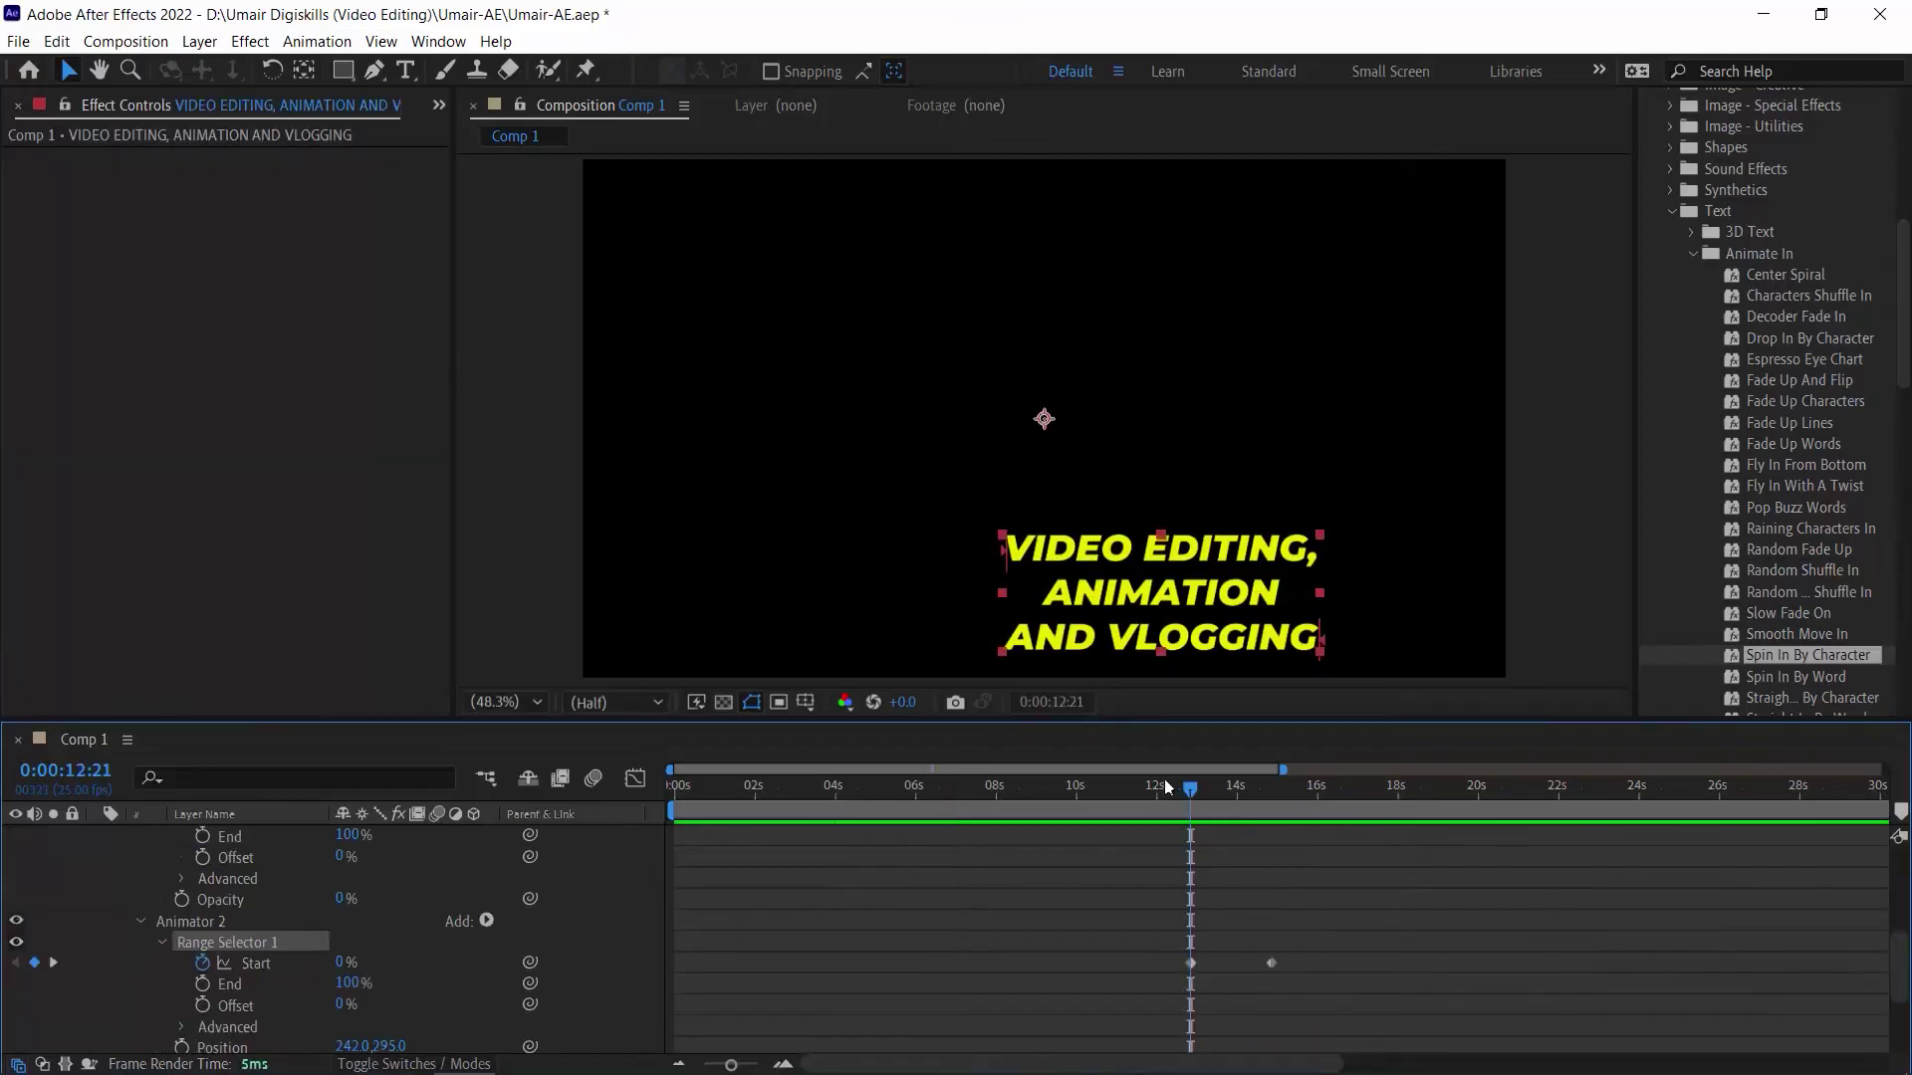
# Select Animator 2's Range Selector Start keyframes and scrub the spin-in animation to 0:00:13:17
pyautogui.moveTo(1178, 792); pyautogui.dragTo(1073, 797)
pyautogui.moveTo(1161, 964); pyautogui.dragTo(1222, 972)
pyautogui.moveTo(1121, 792); pyautogui.dragTo(1225, 786)
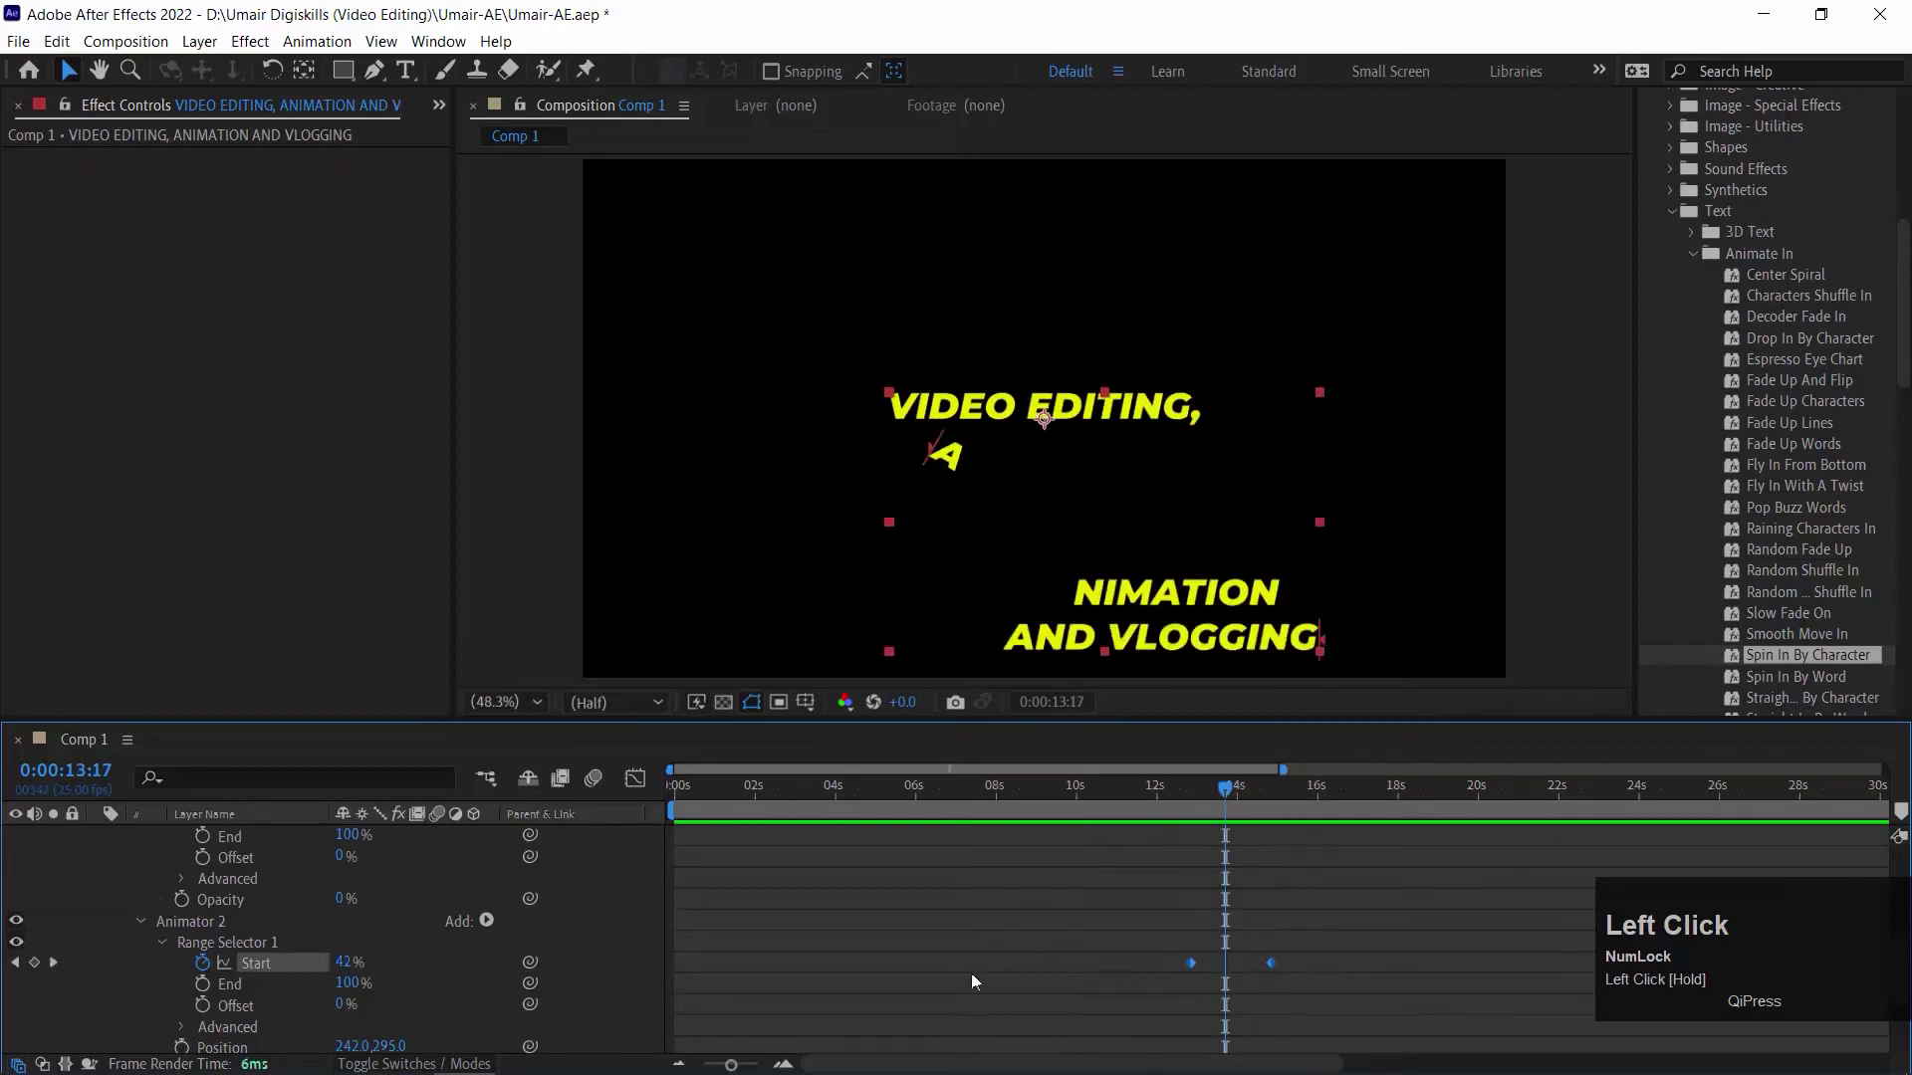
# Collapse the More Options and animator groups, and delete Animator 2 from the title layer
pyautogui.scroll(5, 236, 864)
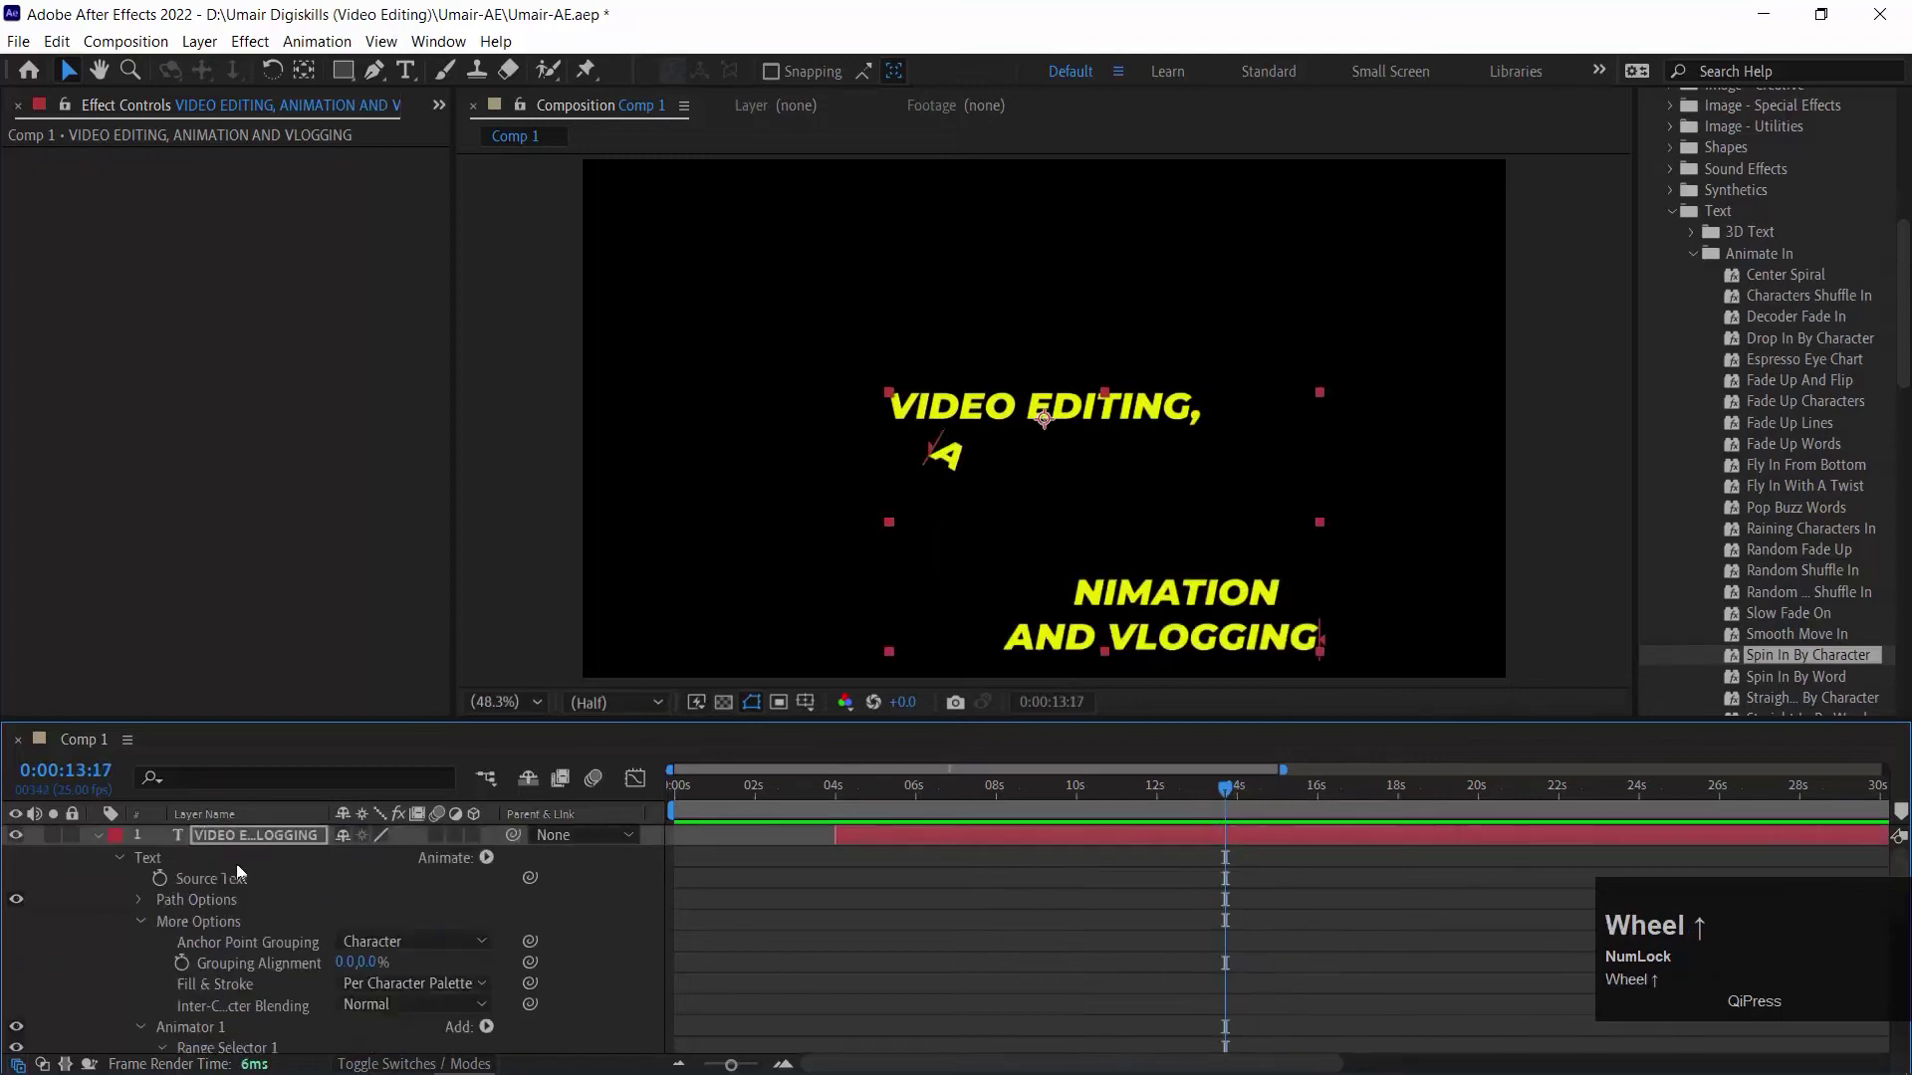
pyautogui.click(139, 922)
pyautogui.click(144, 942)
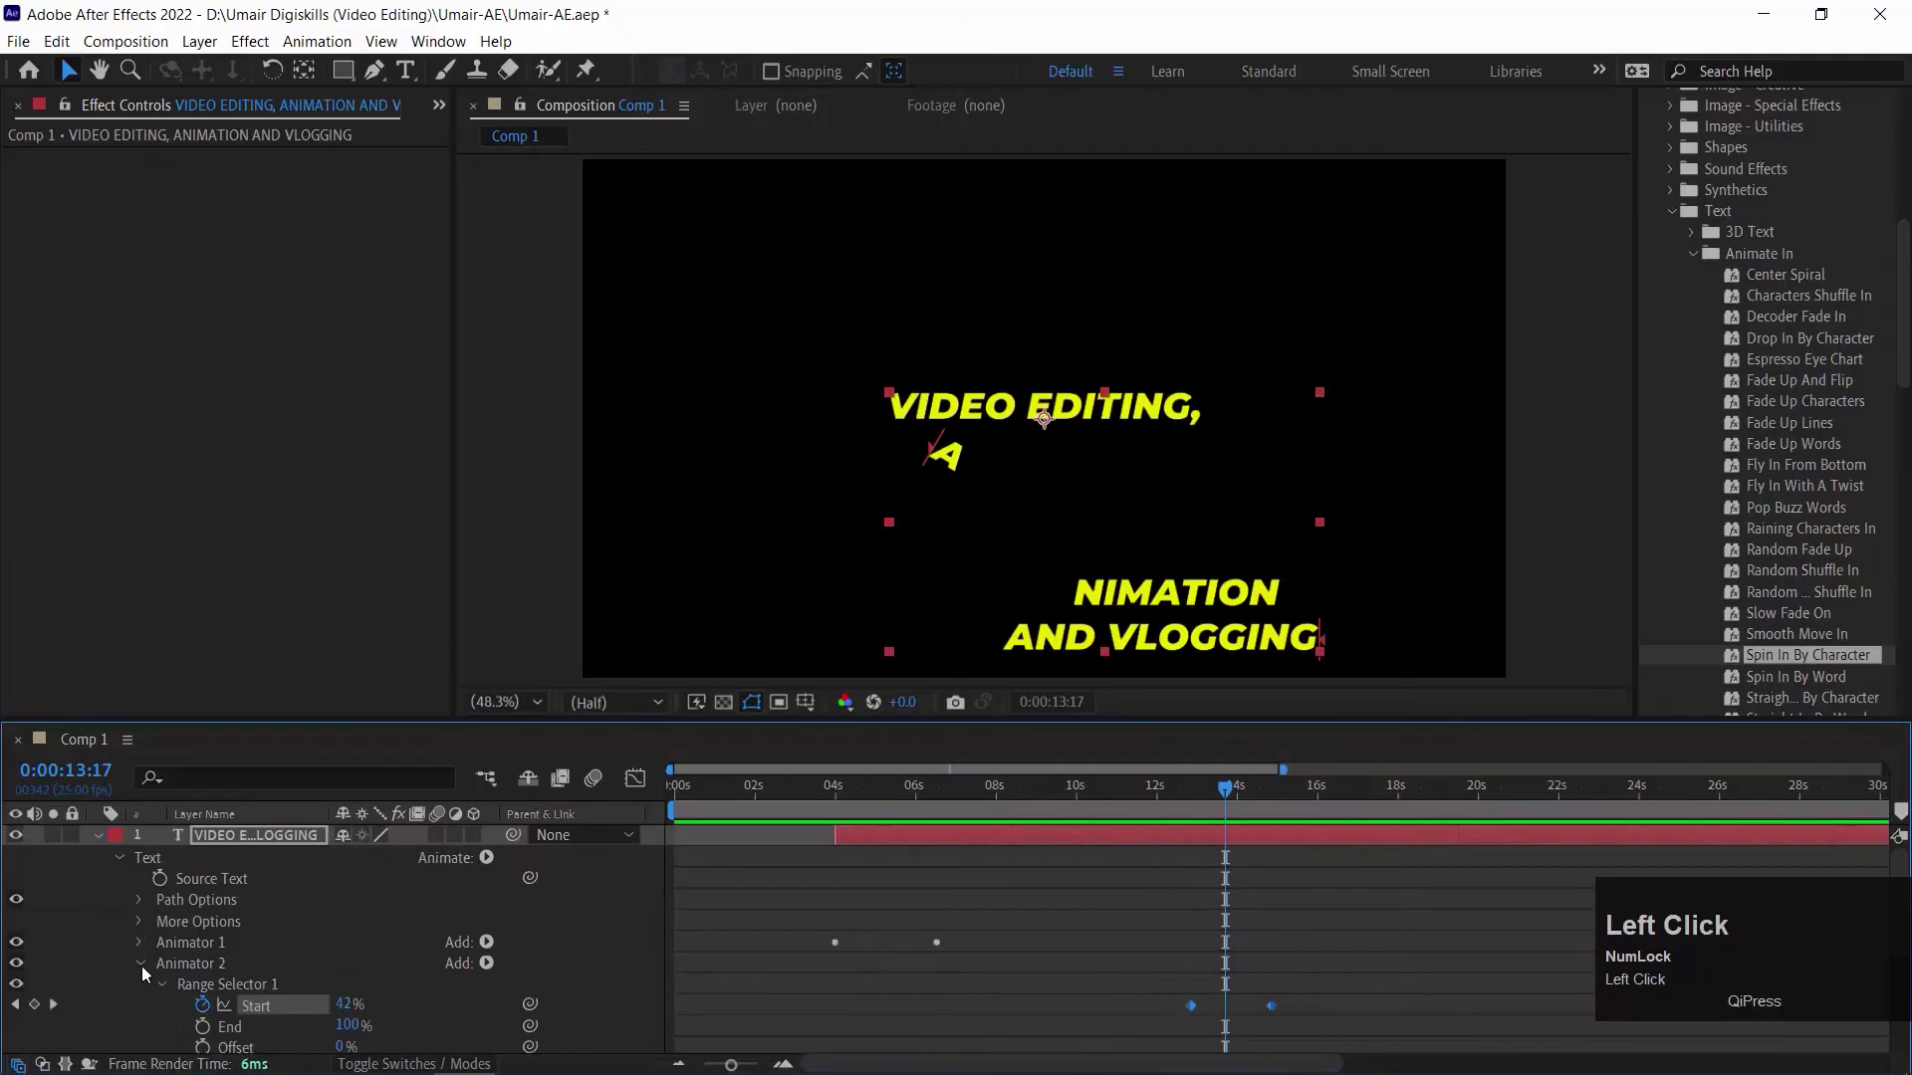
pyautogui.click(141, 966)
pyautogui.click(225, 966)
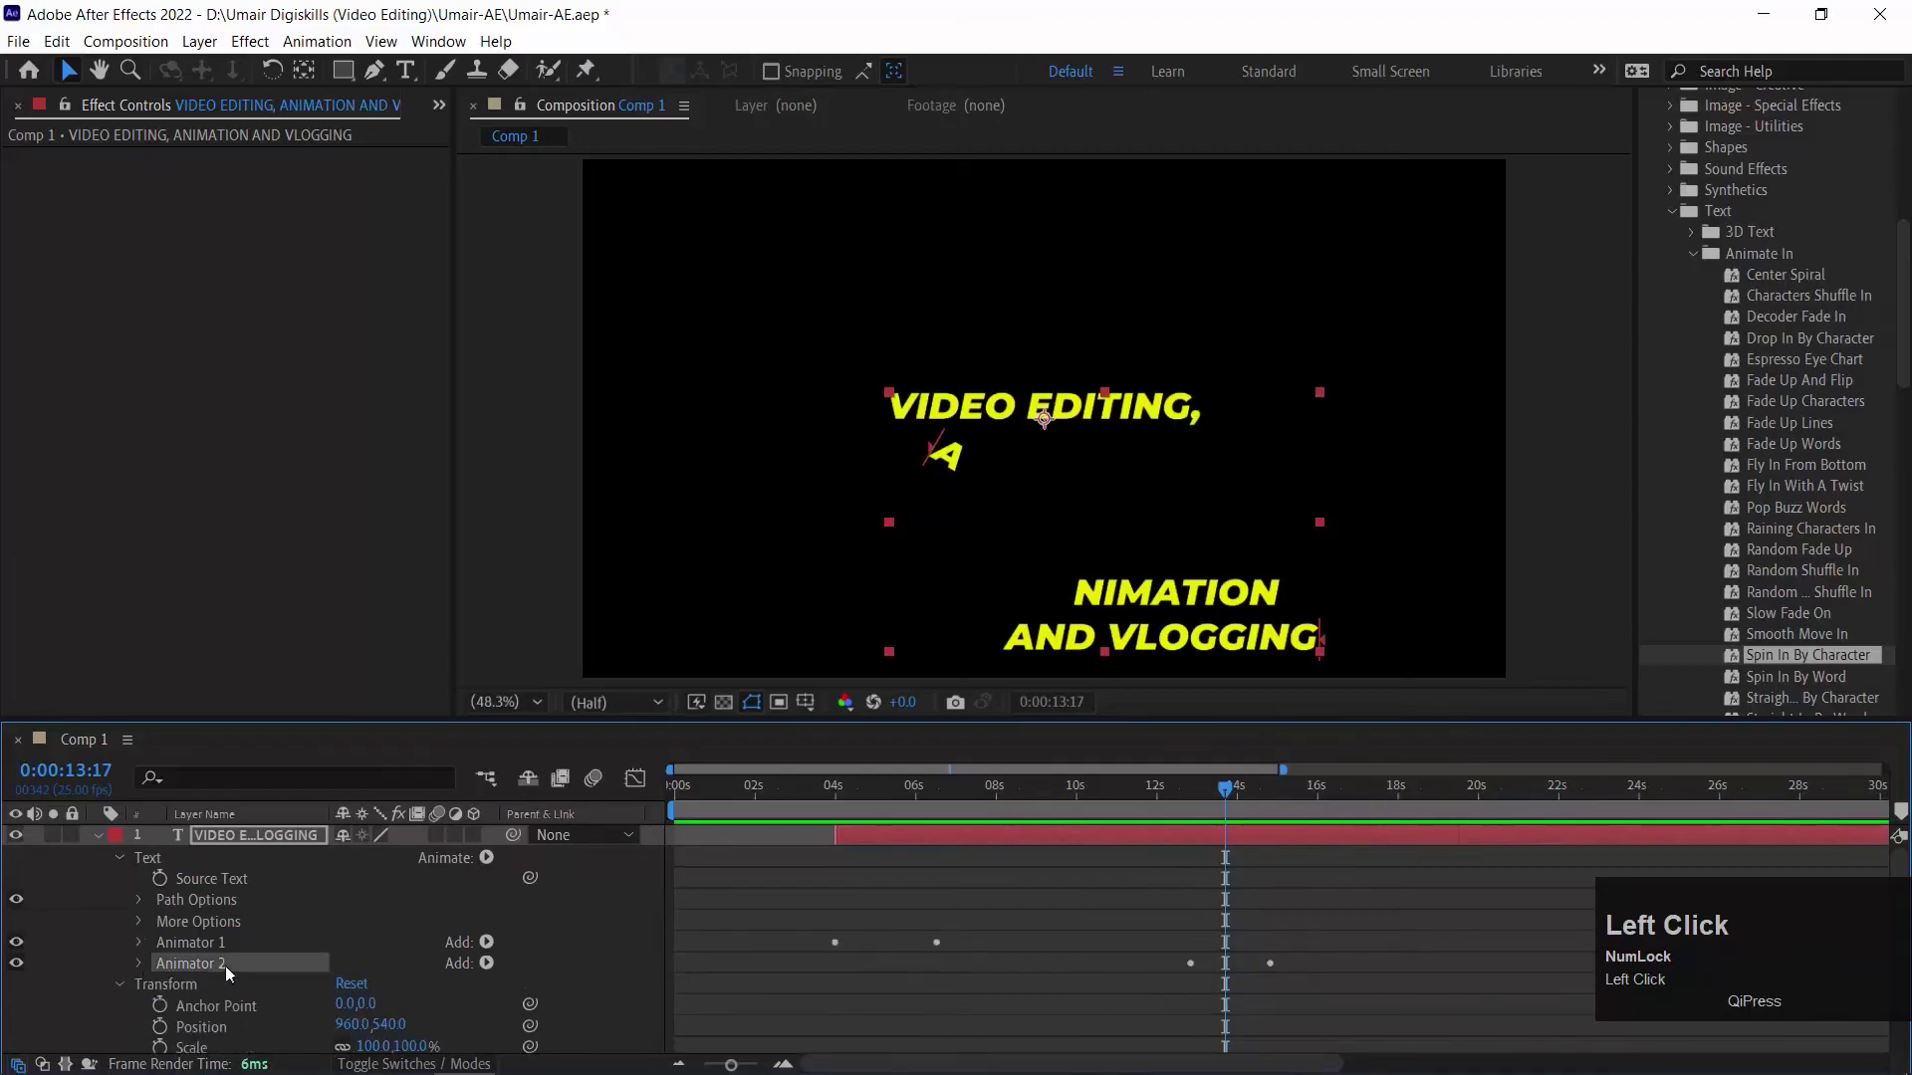
pyautogui.click(1167, 961)
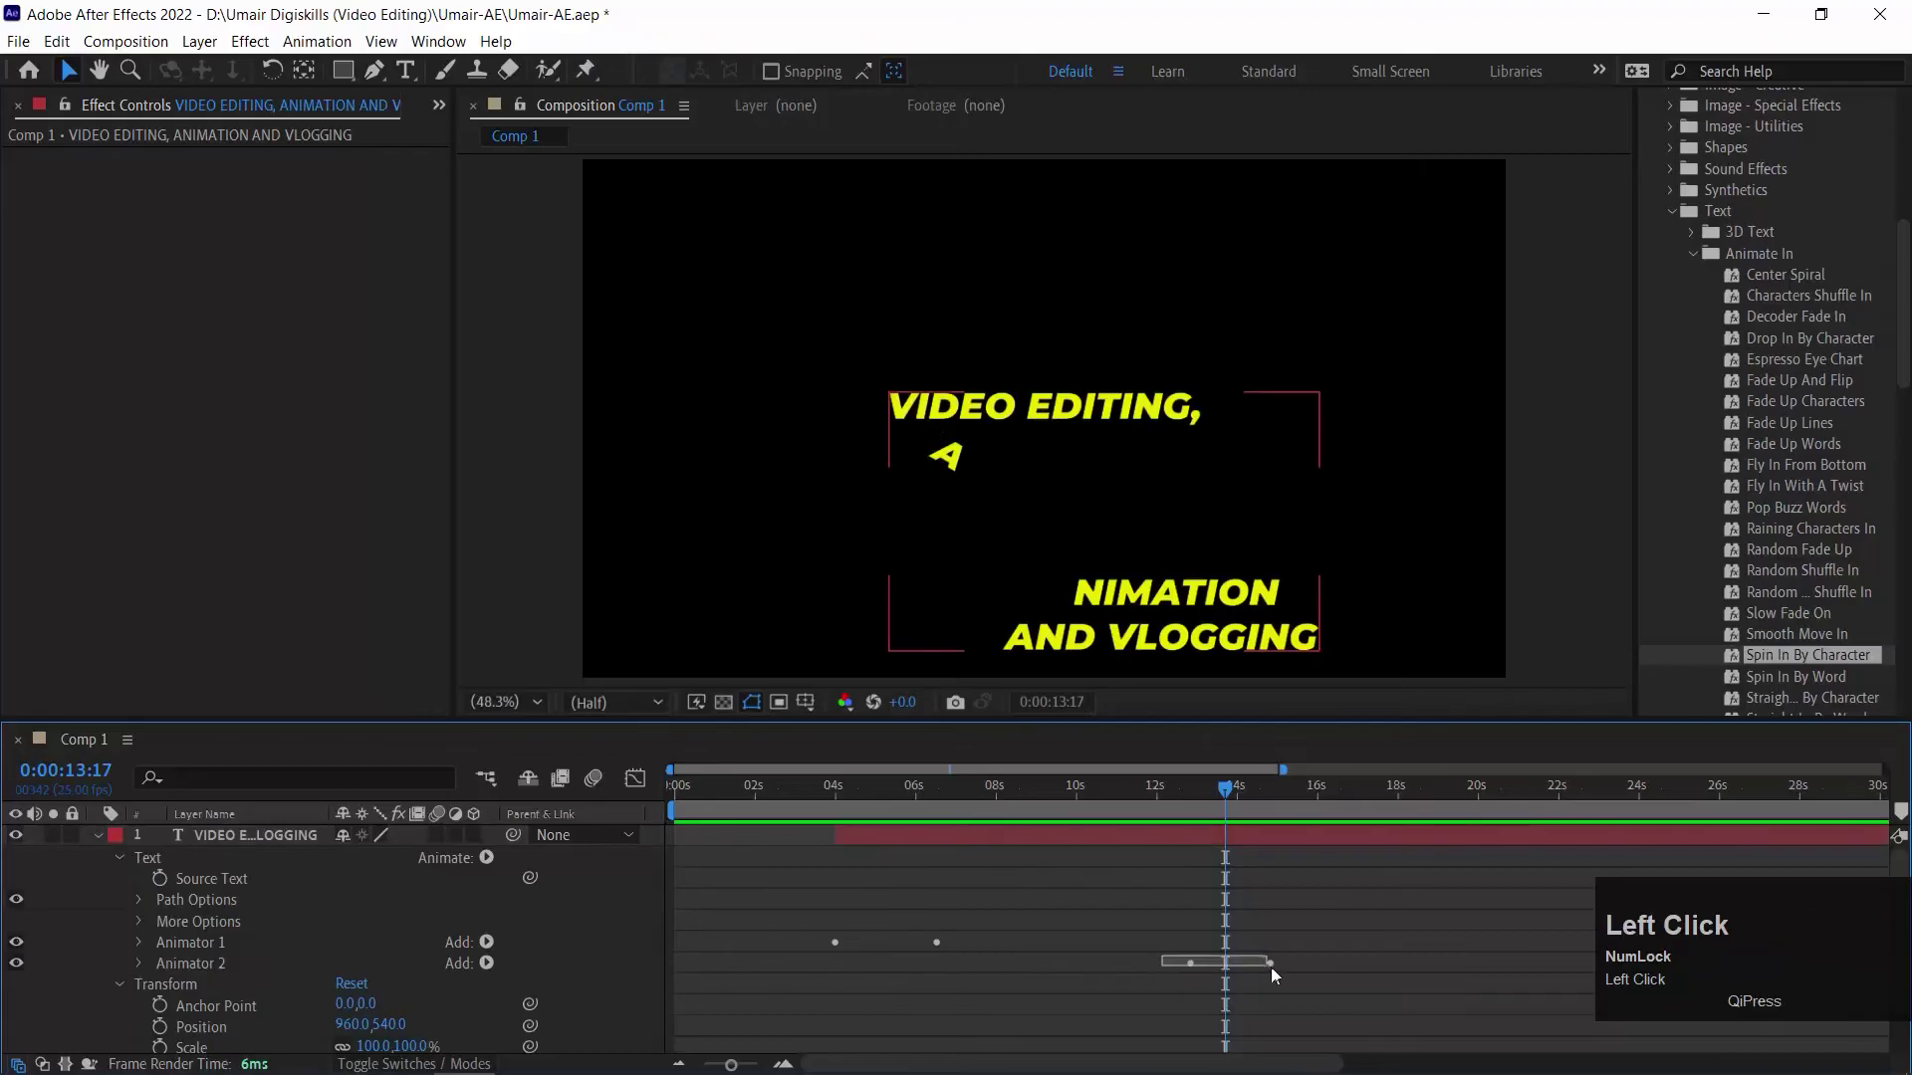
pyautogui.click(205, 962)
pyautogui.press('Delete')
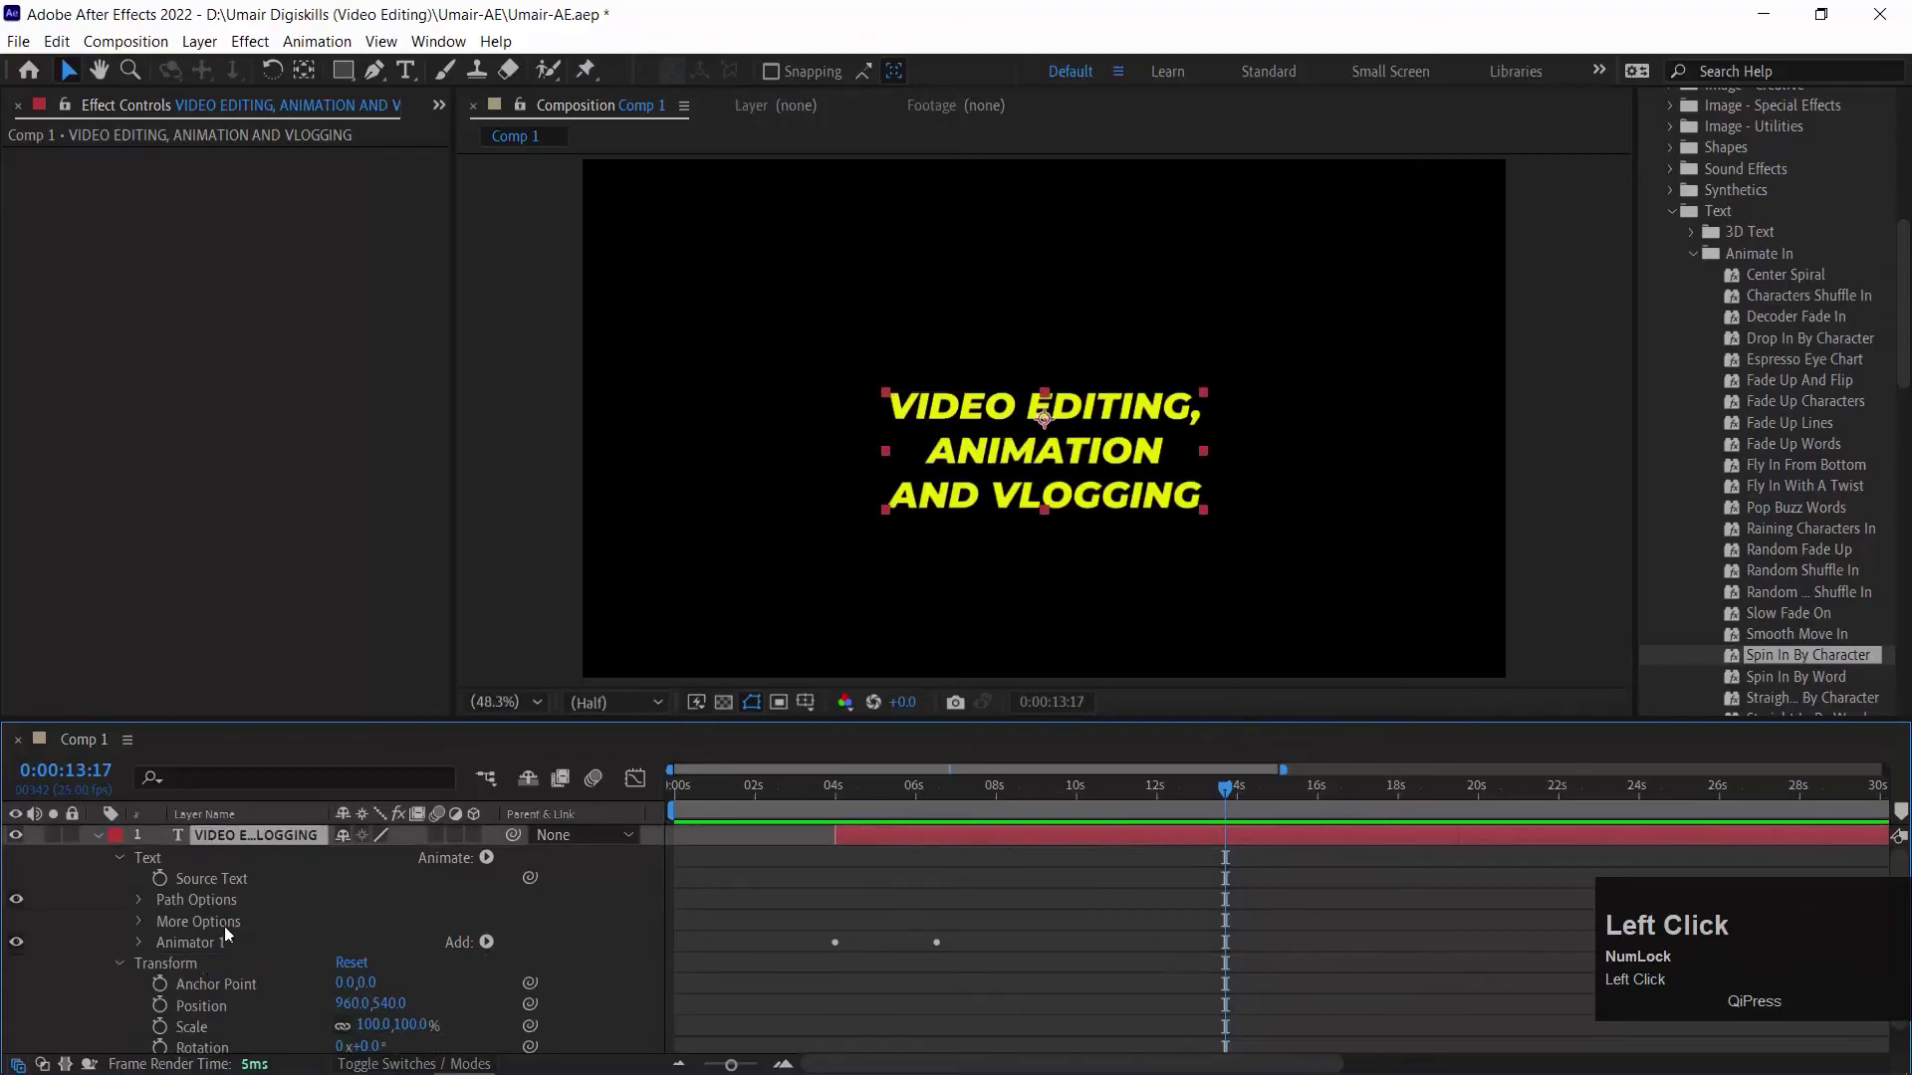
# Scrub the remaining typewriter reveal and delete Animator 1 from the title layer
pyautogui.click(869, 796)
pyautogui.moveTo(852, 794); pyautogui.dragTo(984, 792)
pyautogui.click(209, 941)
pyautogui.press('Delete')
# Nudge the title up to position 960, 538 and go to the layer's in point, 0:00:04:00
pyautogui.click(876, 789)
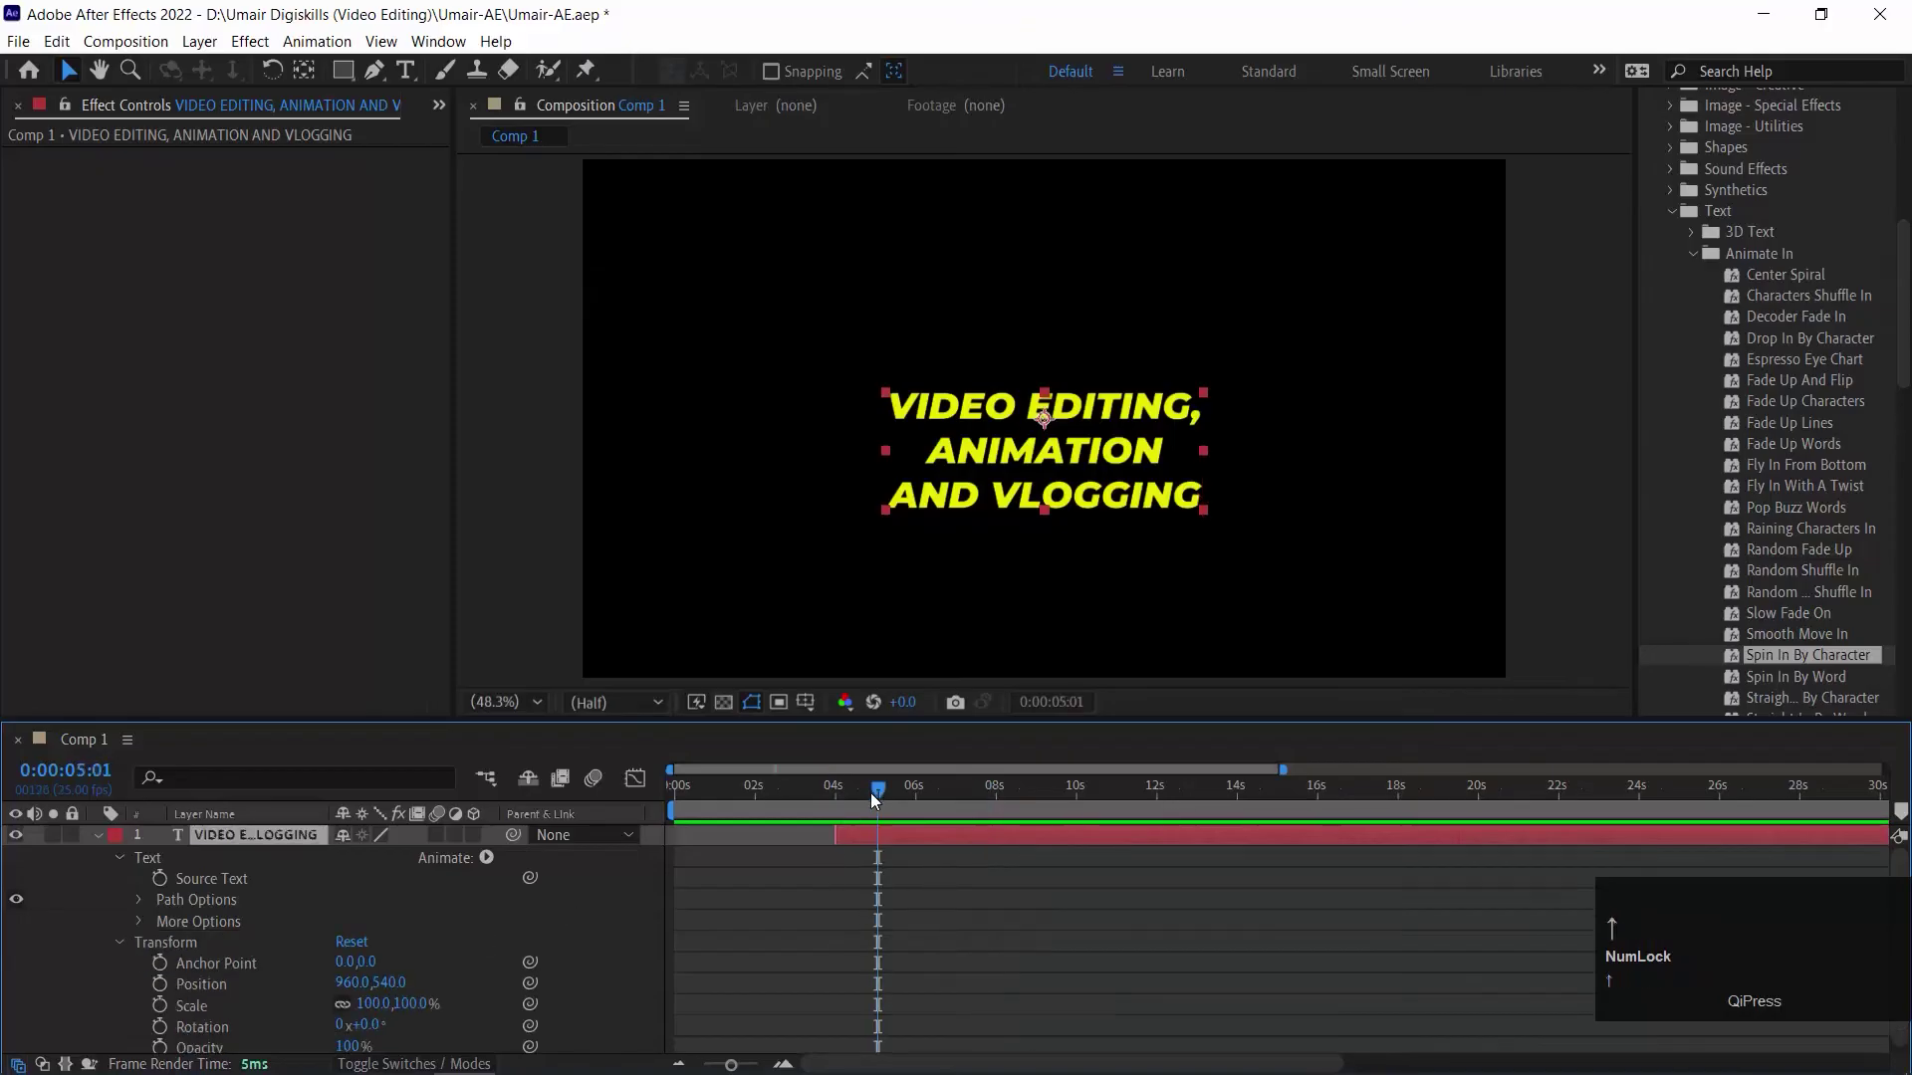
pyautogui.press('Up')
pyautogui.press('Up')
pyautogui.press('i')
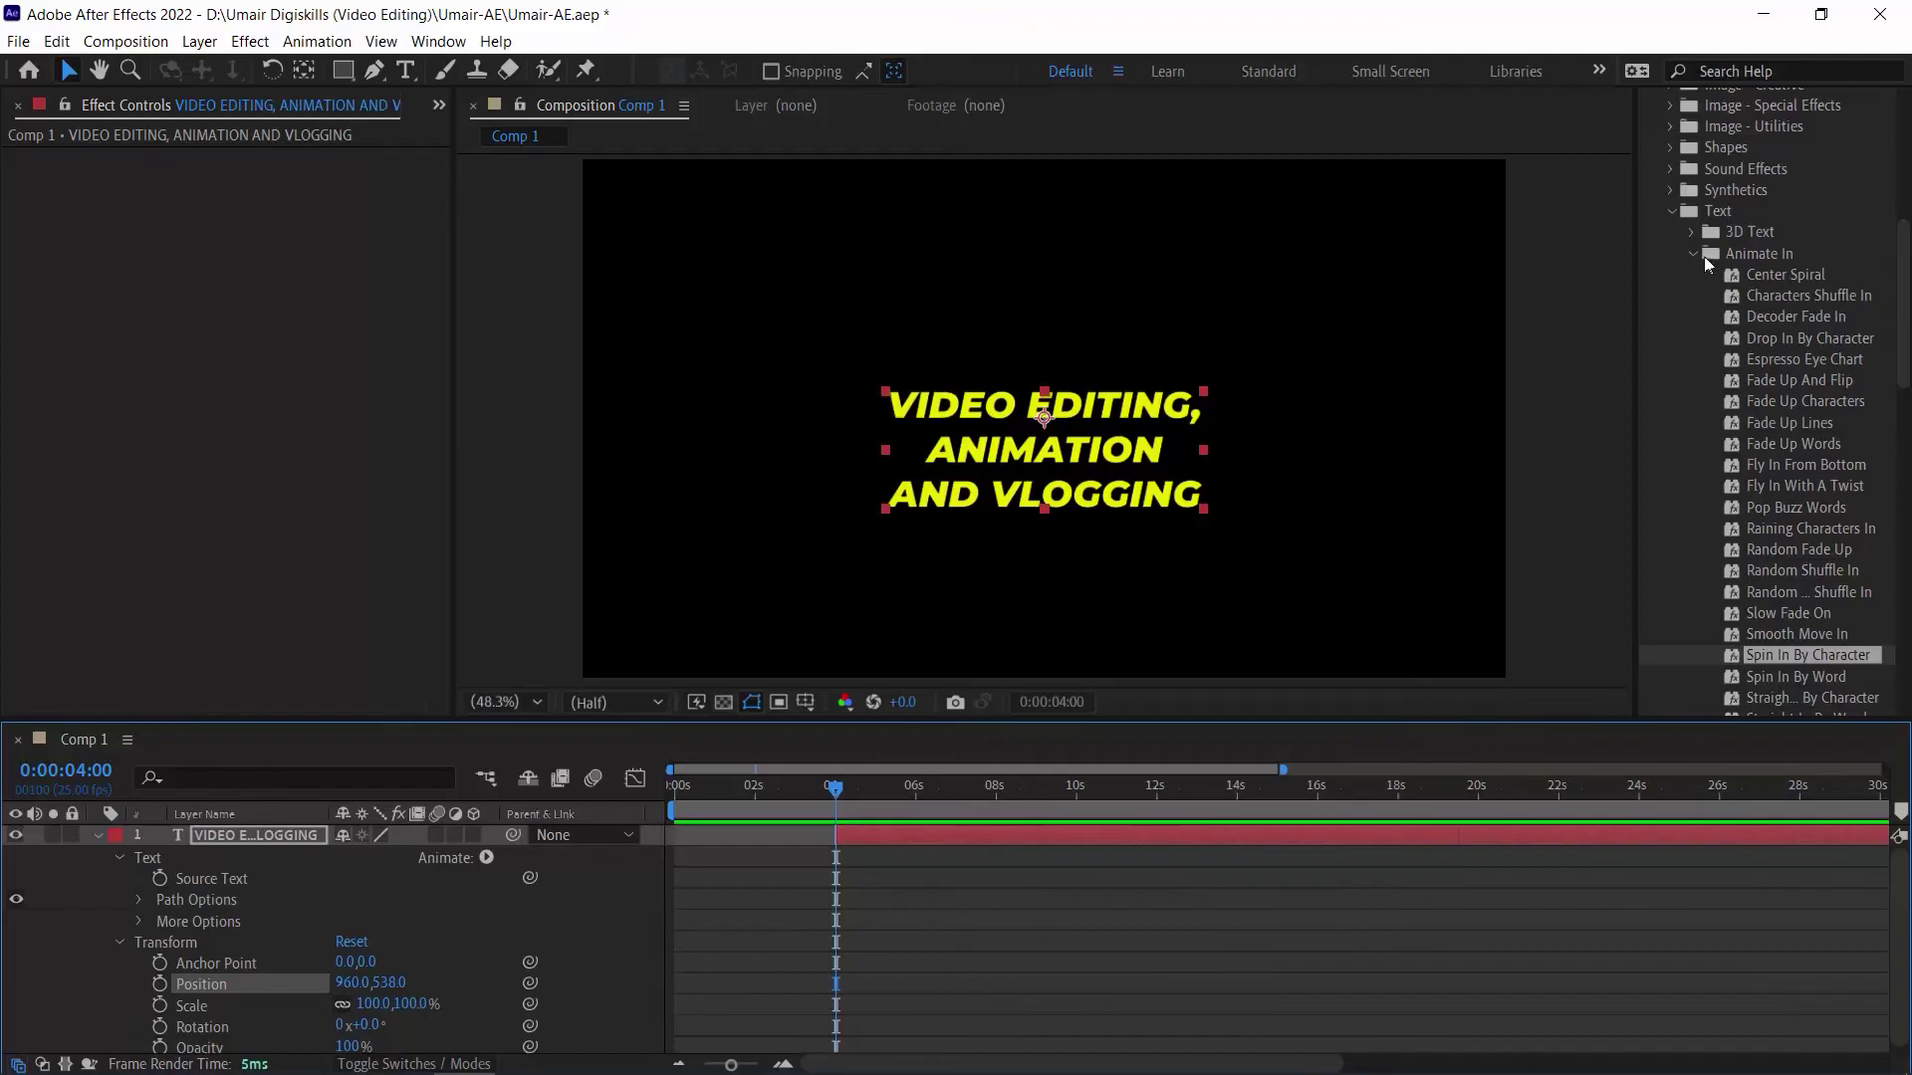
# Apply the Center Spiral preset from Animate In to the title layer at 0:00:04:00, and preview it
pyautogui.moveTo(1788, 272); pyautogui.dragTo(897, 822)
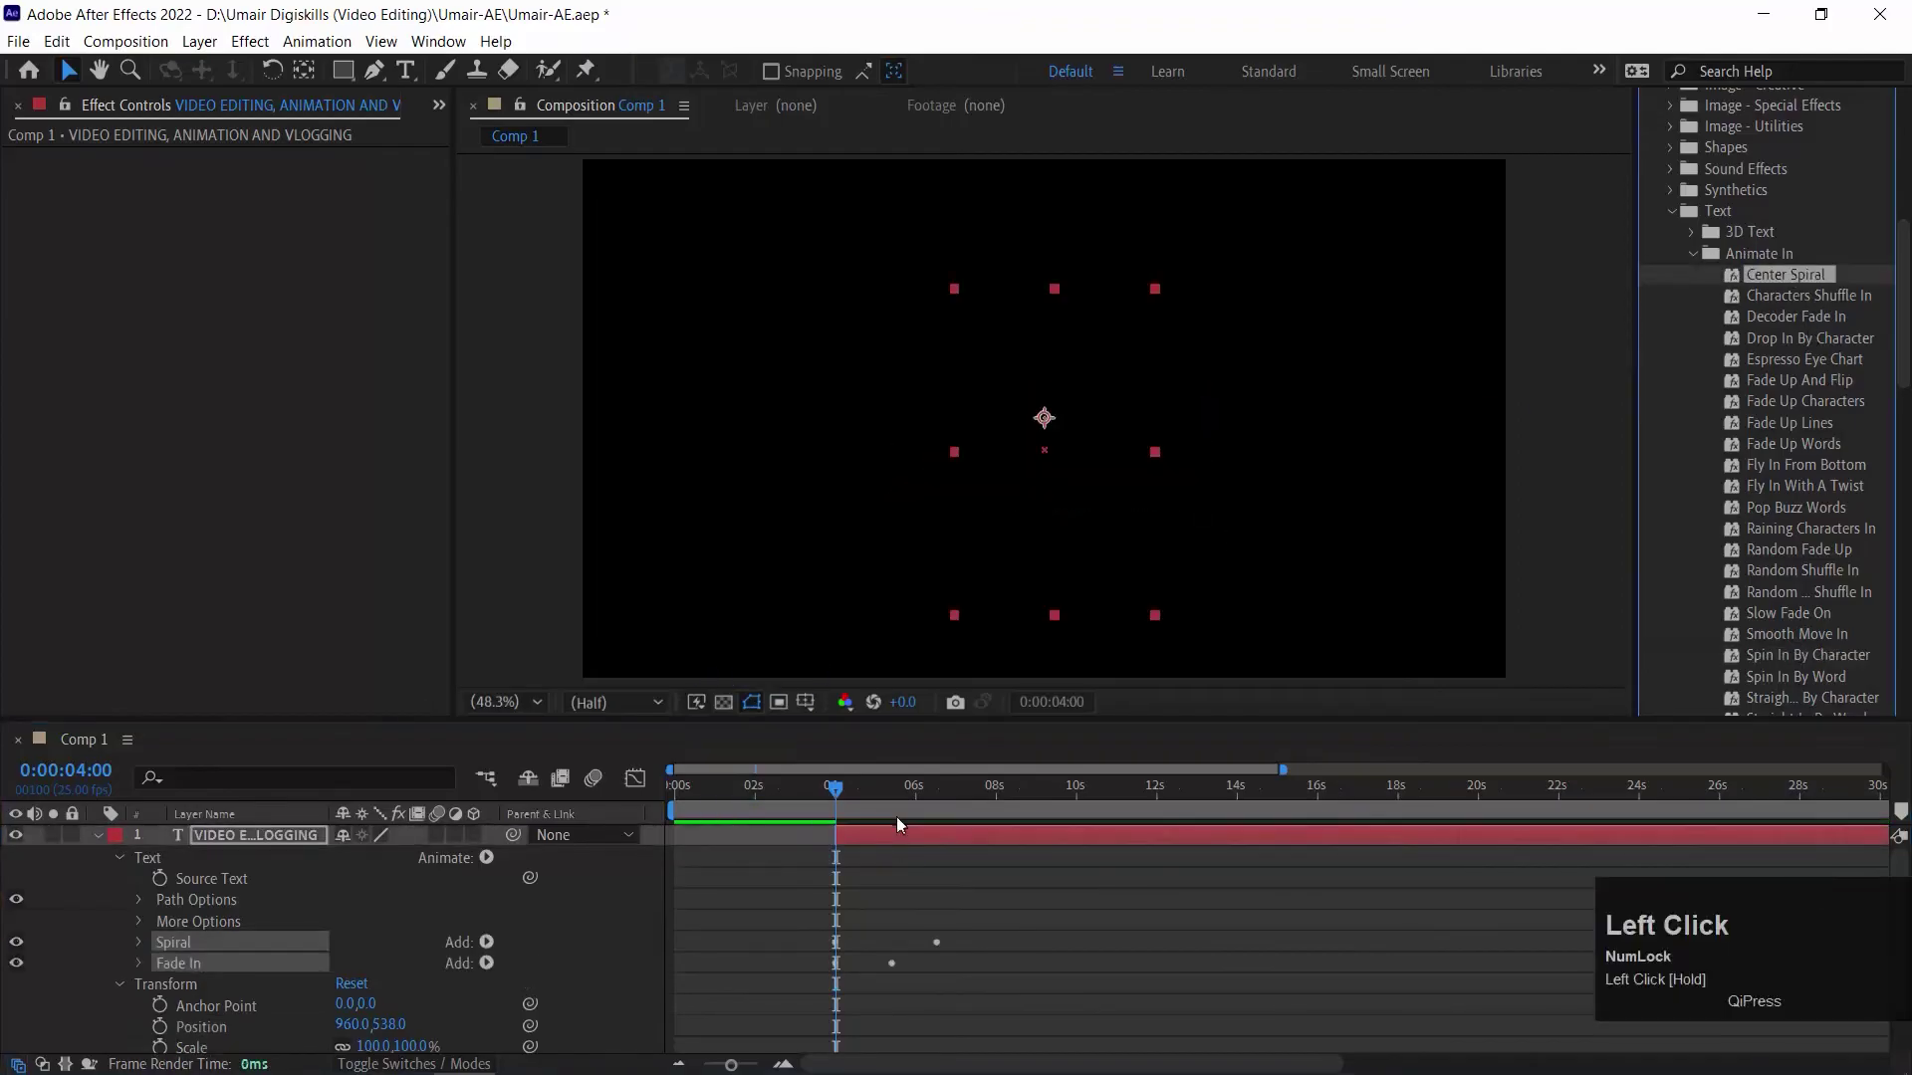
pyautogui.press('space')
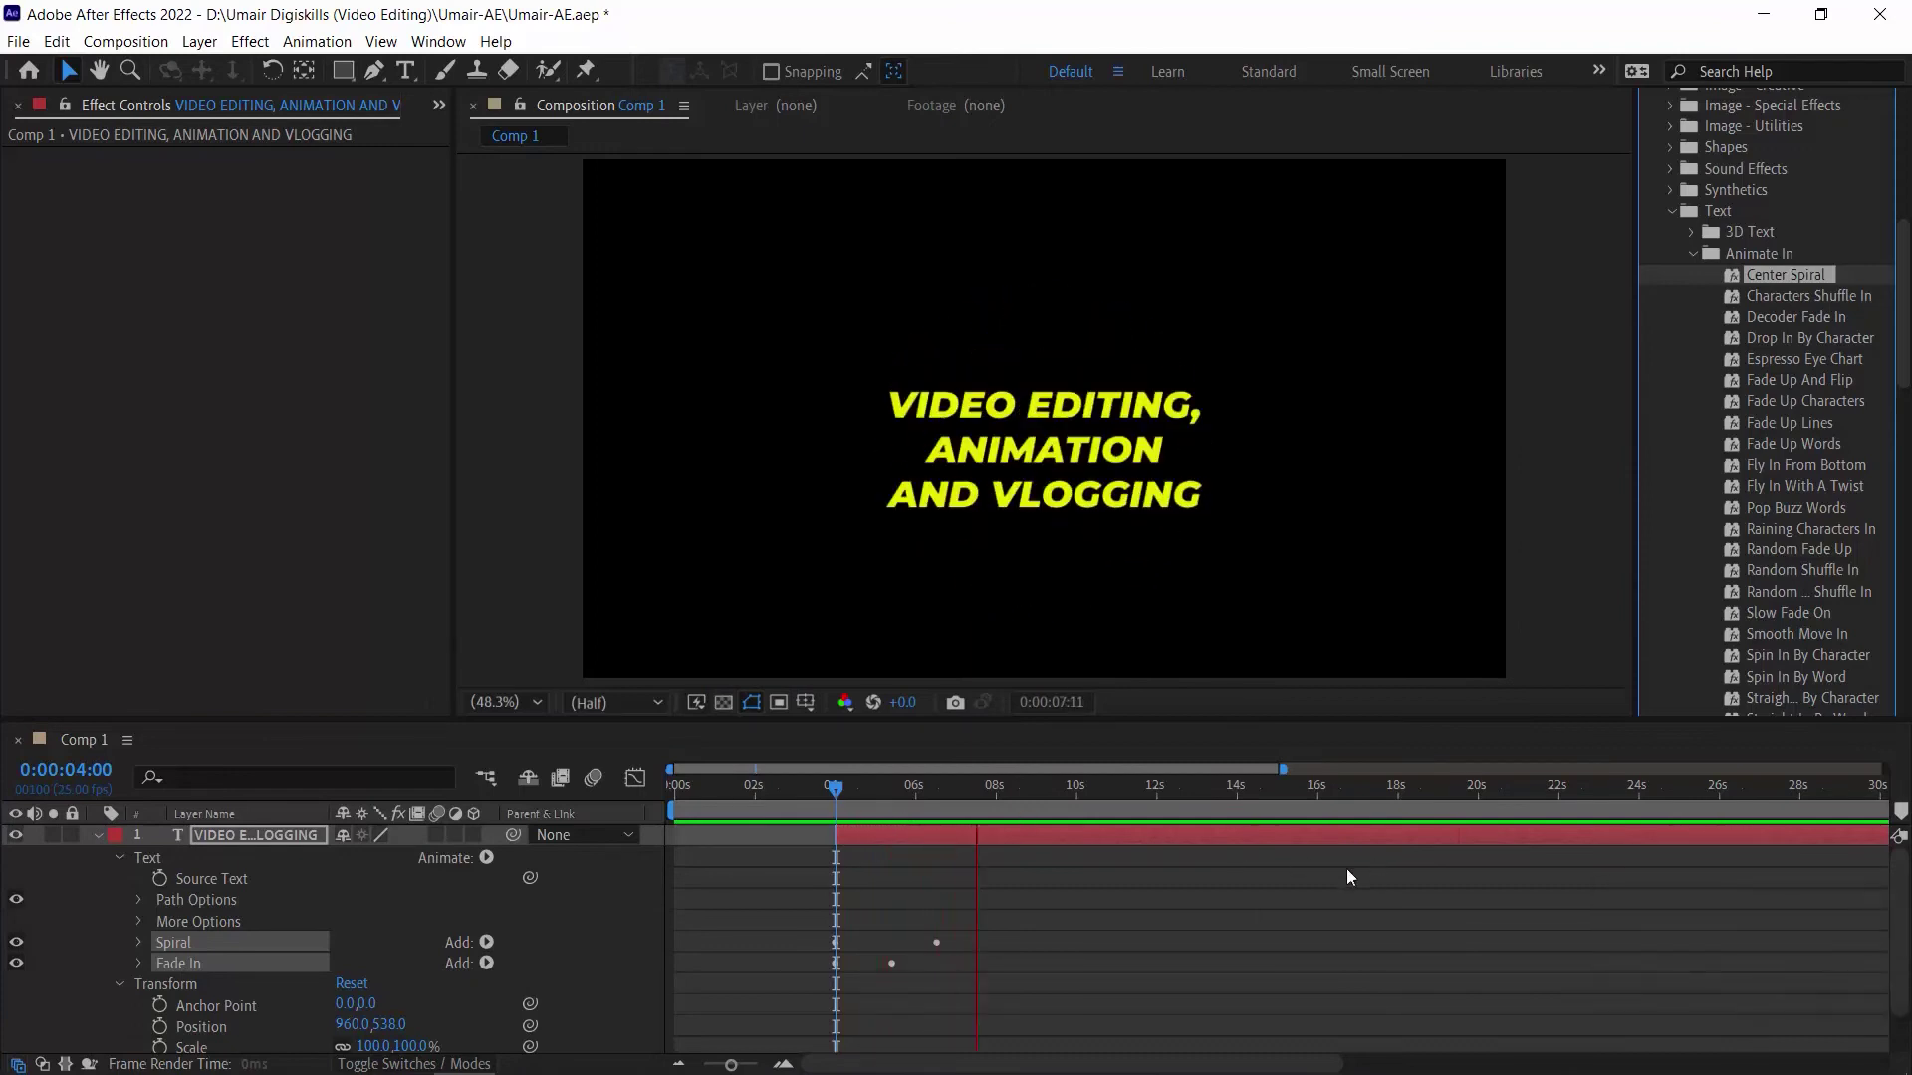
pyautogui.press('space')
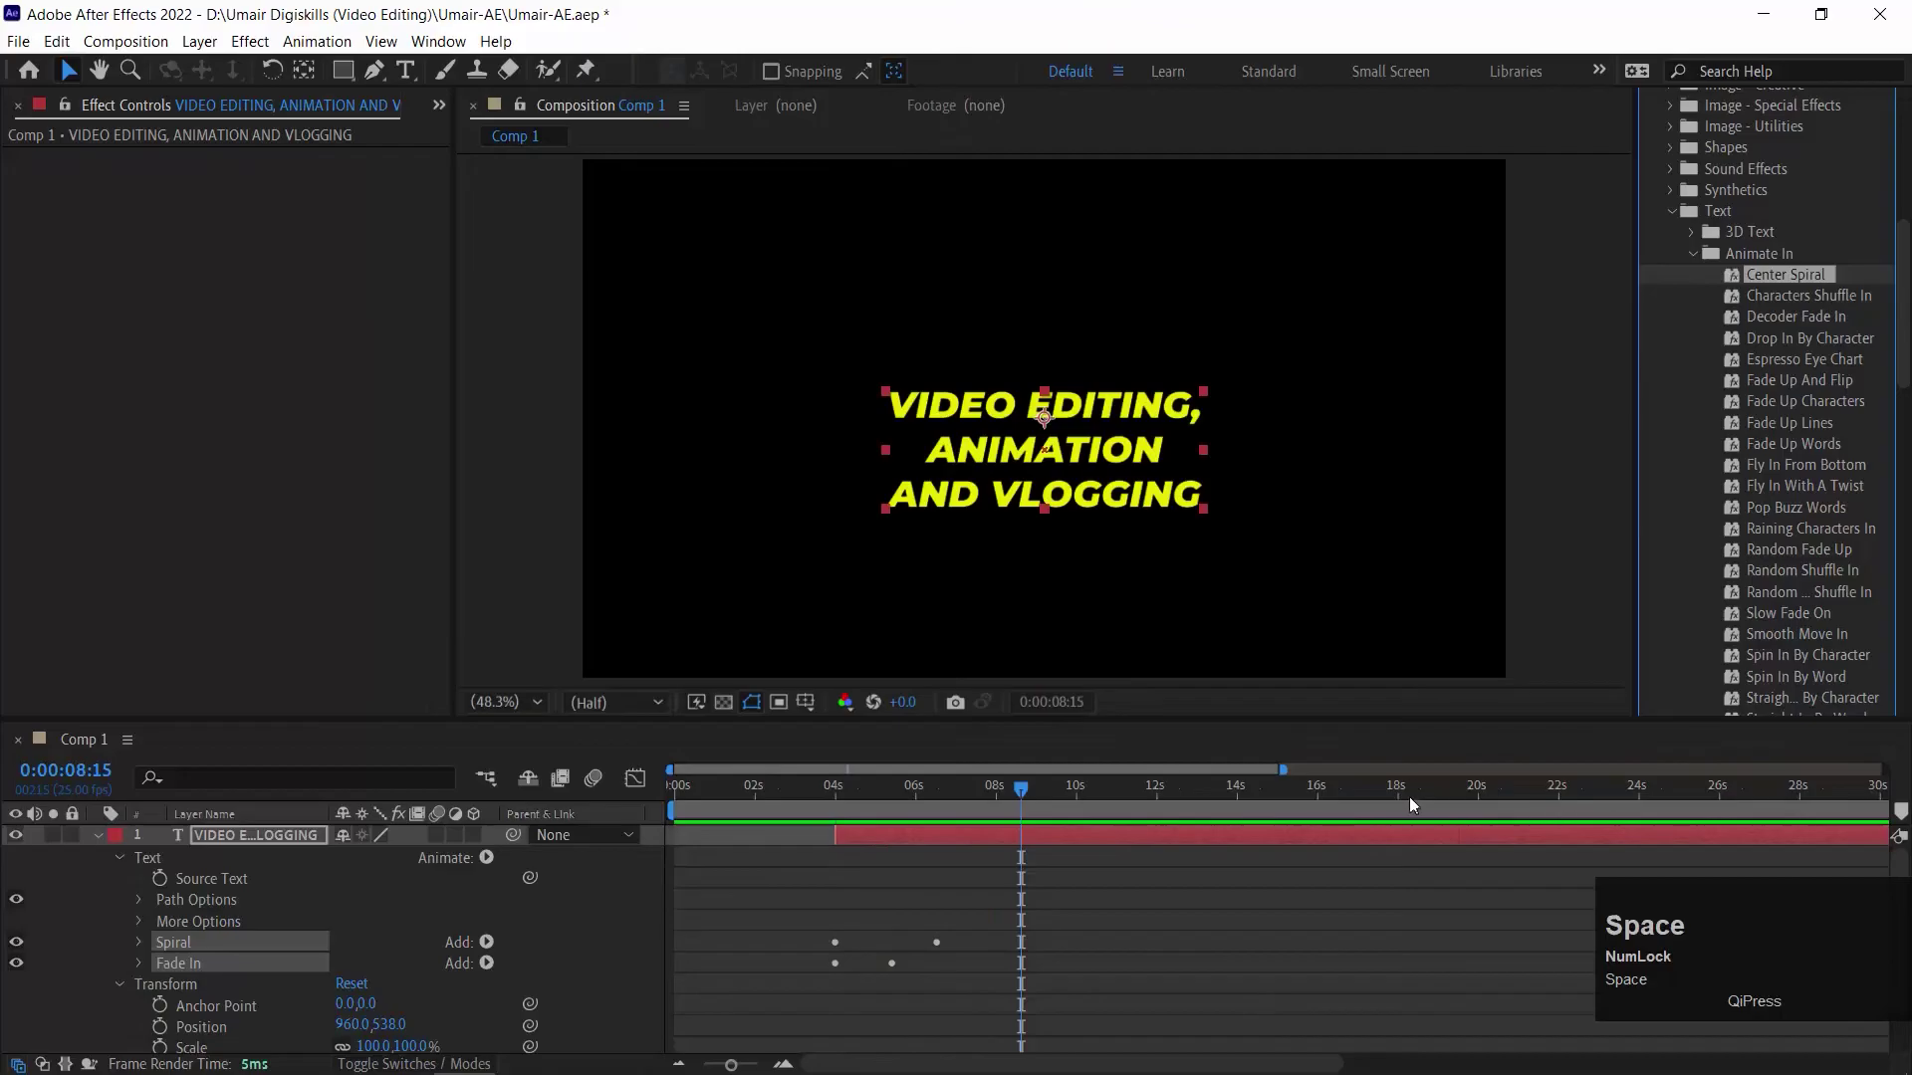
# Apply the Raining Characters Out preset from Animate Out at 0:00:08:15, and preview the title's entrance and exit from 0:00:03:23
pyautogui.click(1692, 251)
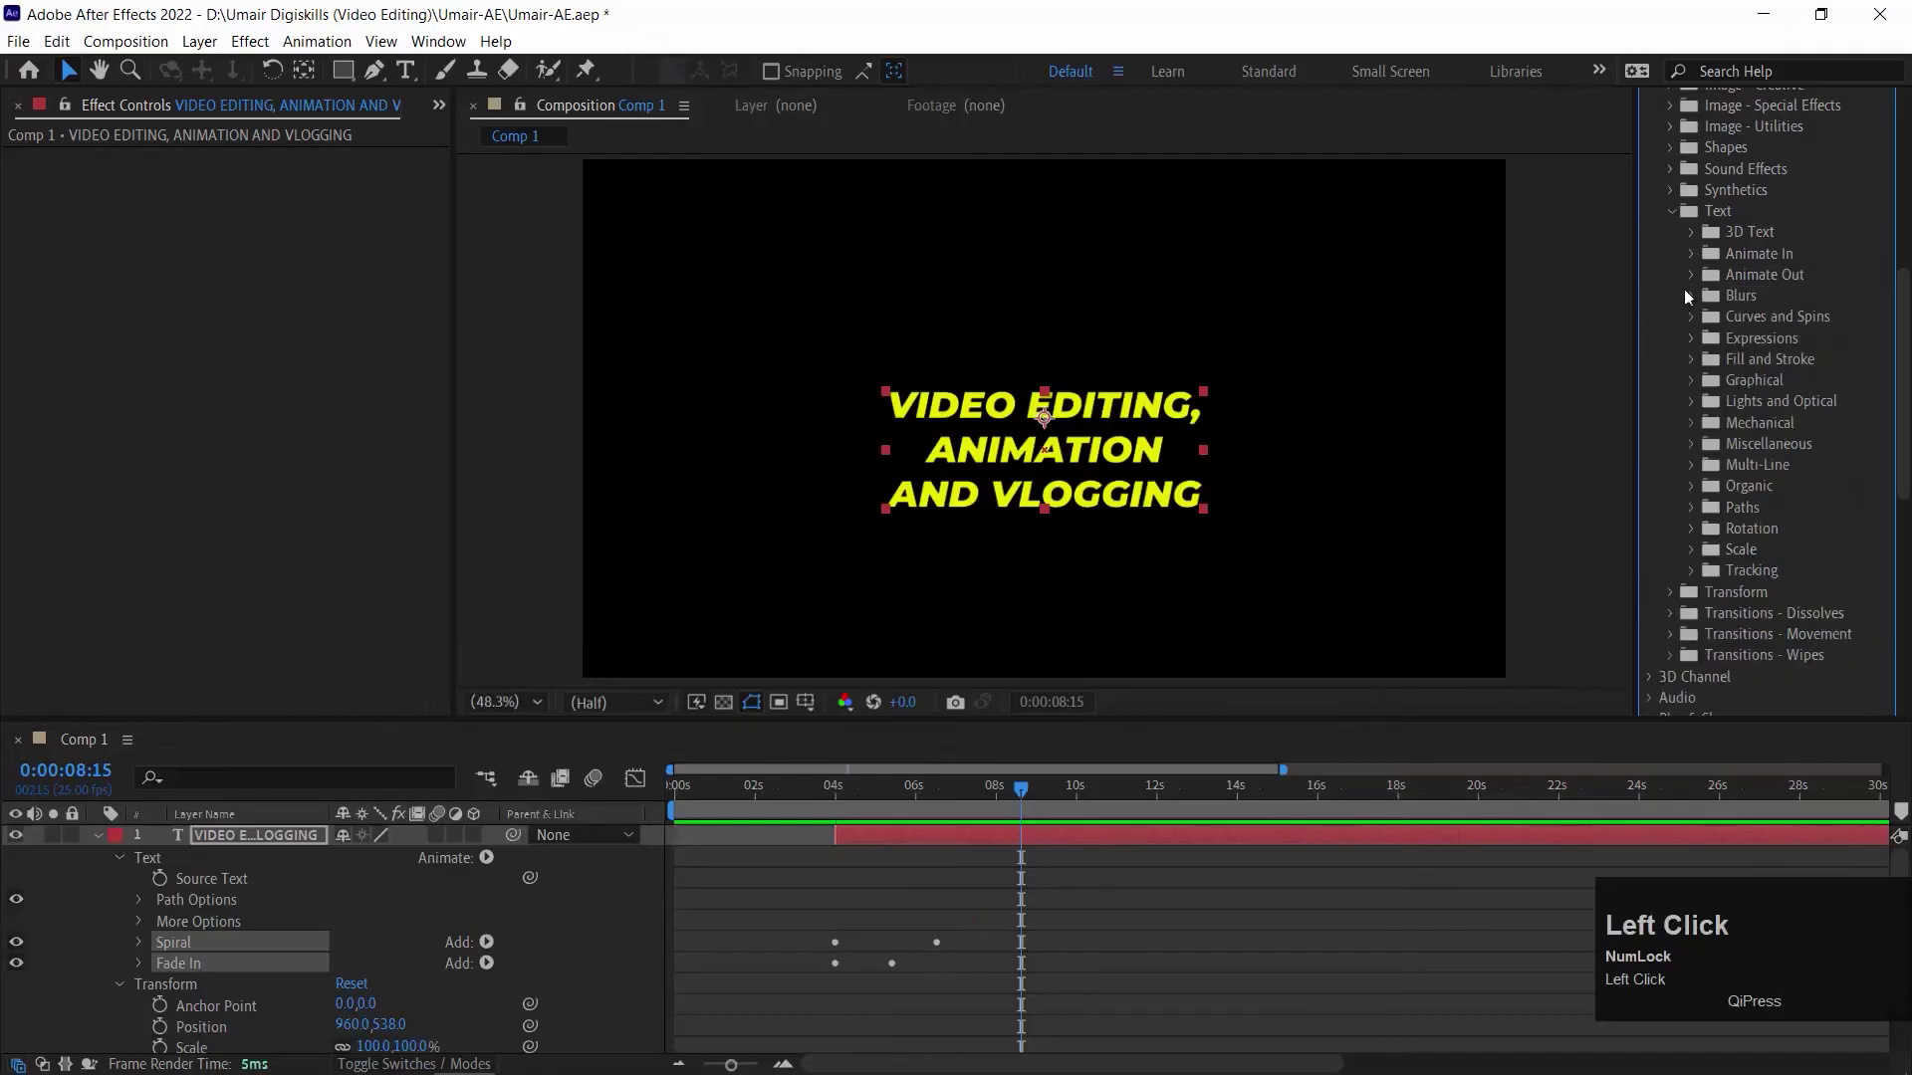
pyautogui.click(1692, 275)
pyautogui.moveTo(1807, 358); pyautogui.dragTo(1131, 834)
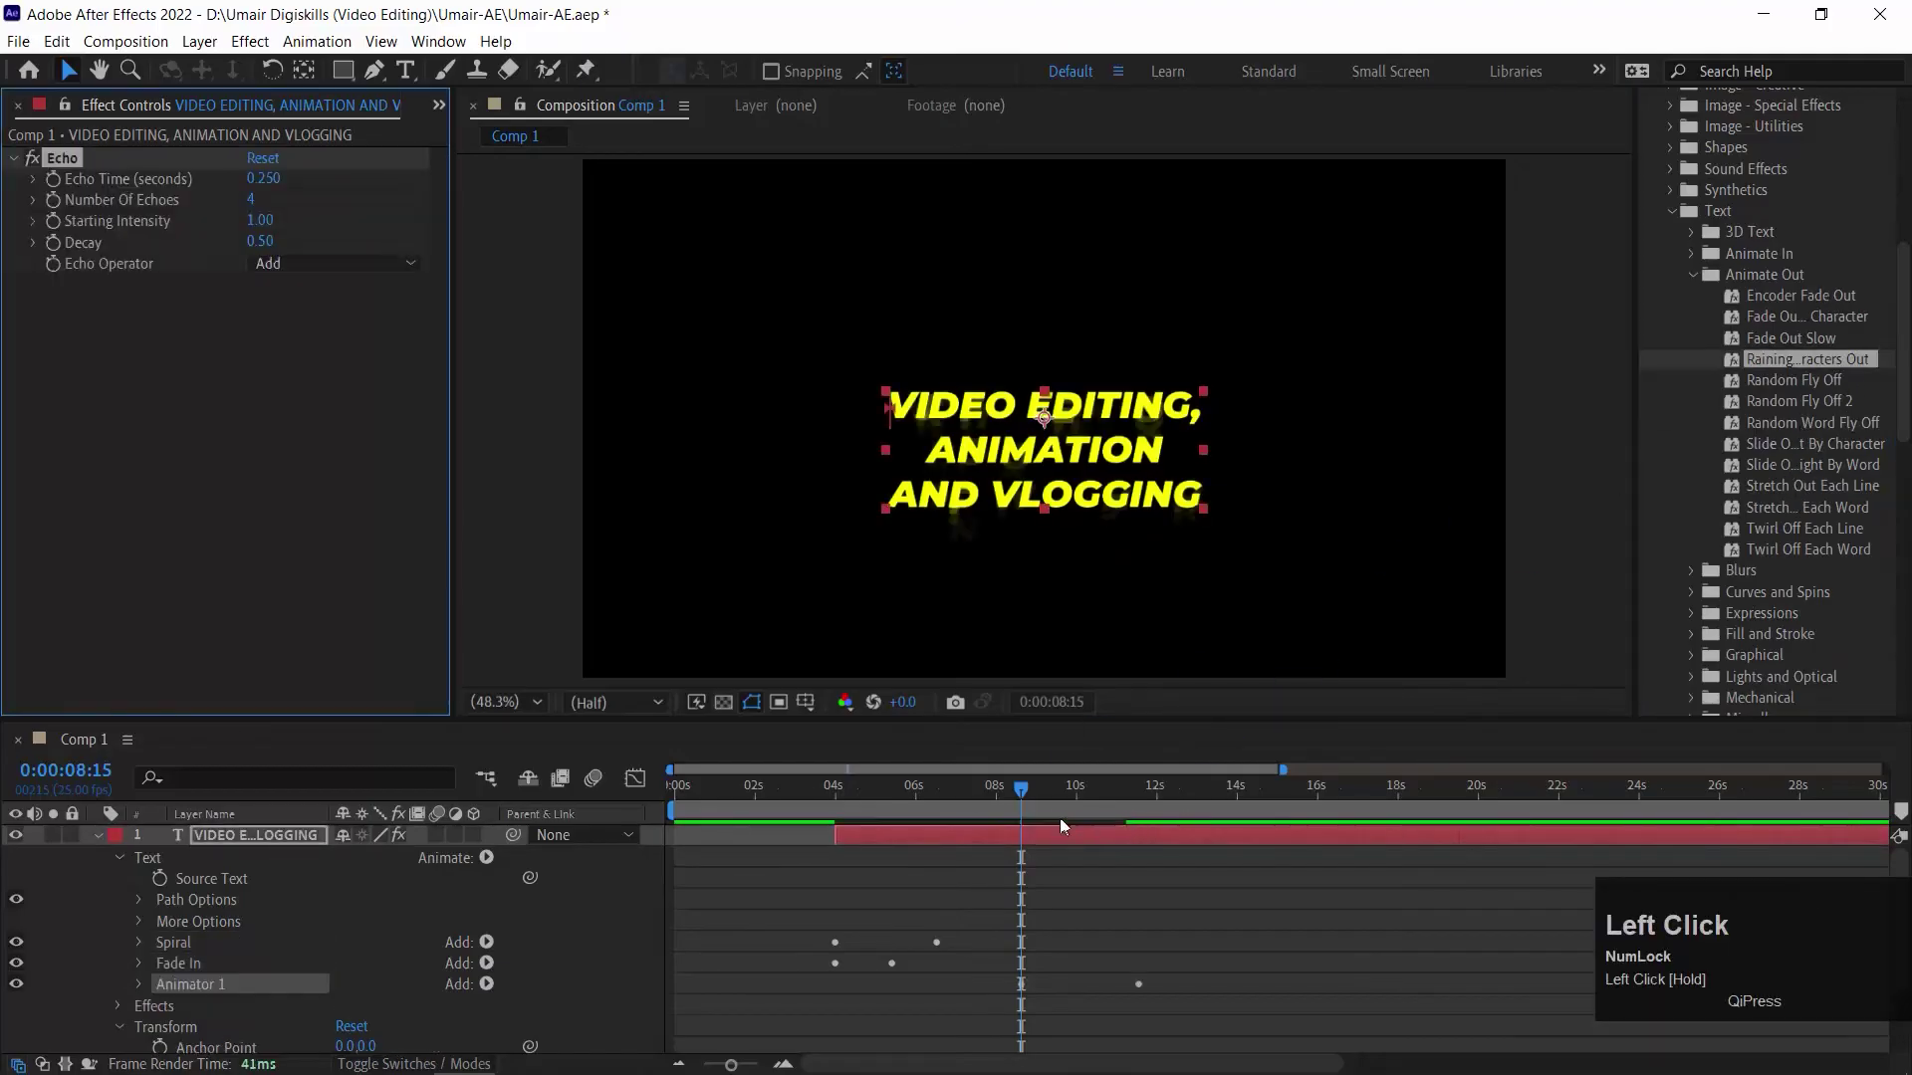
pyautogui.press('space')
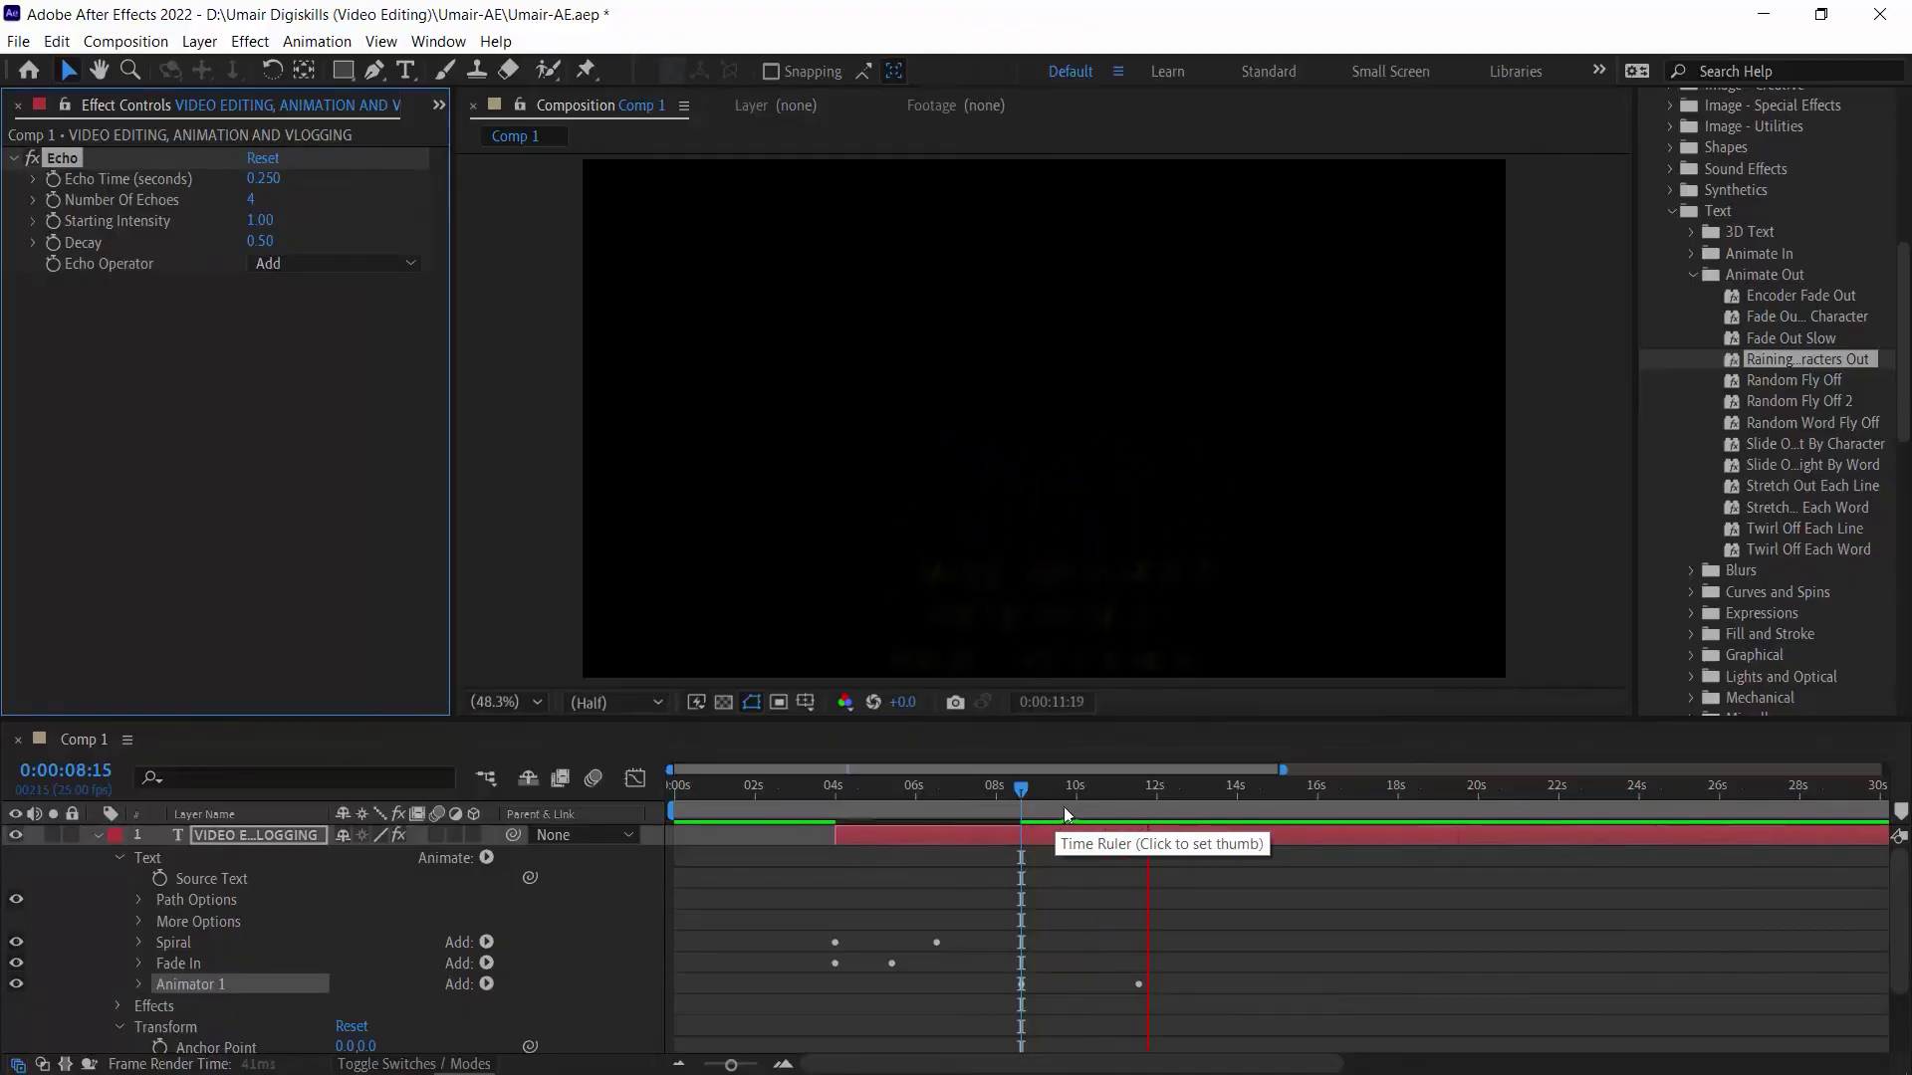
pyautogui.press('space')
pyautogui.click(837, 808)
pyautogui.press('space')
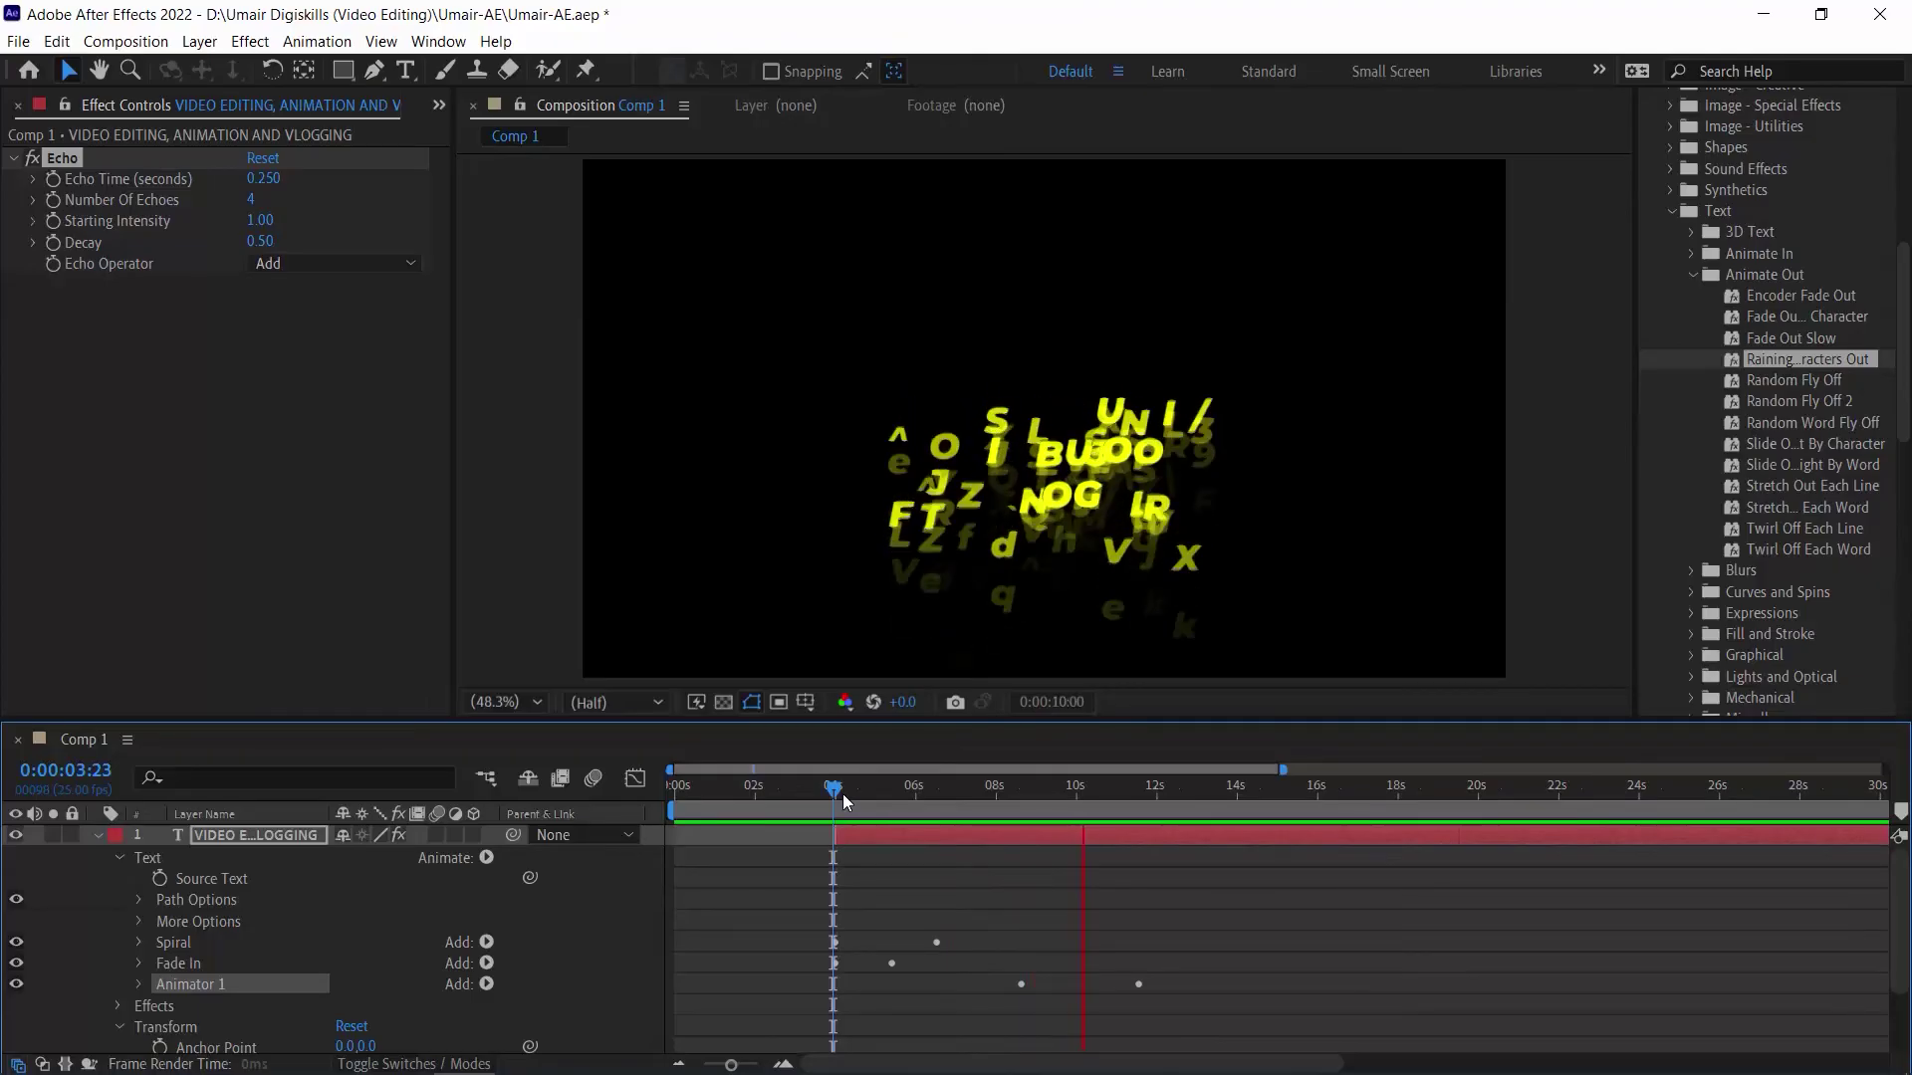
pyautogui.press('space')
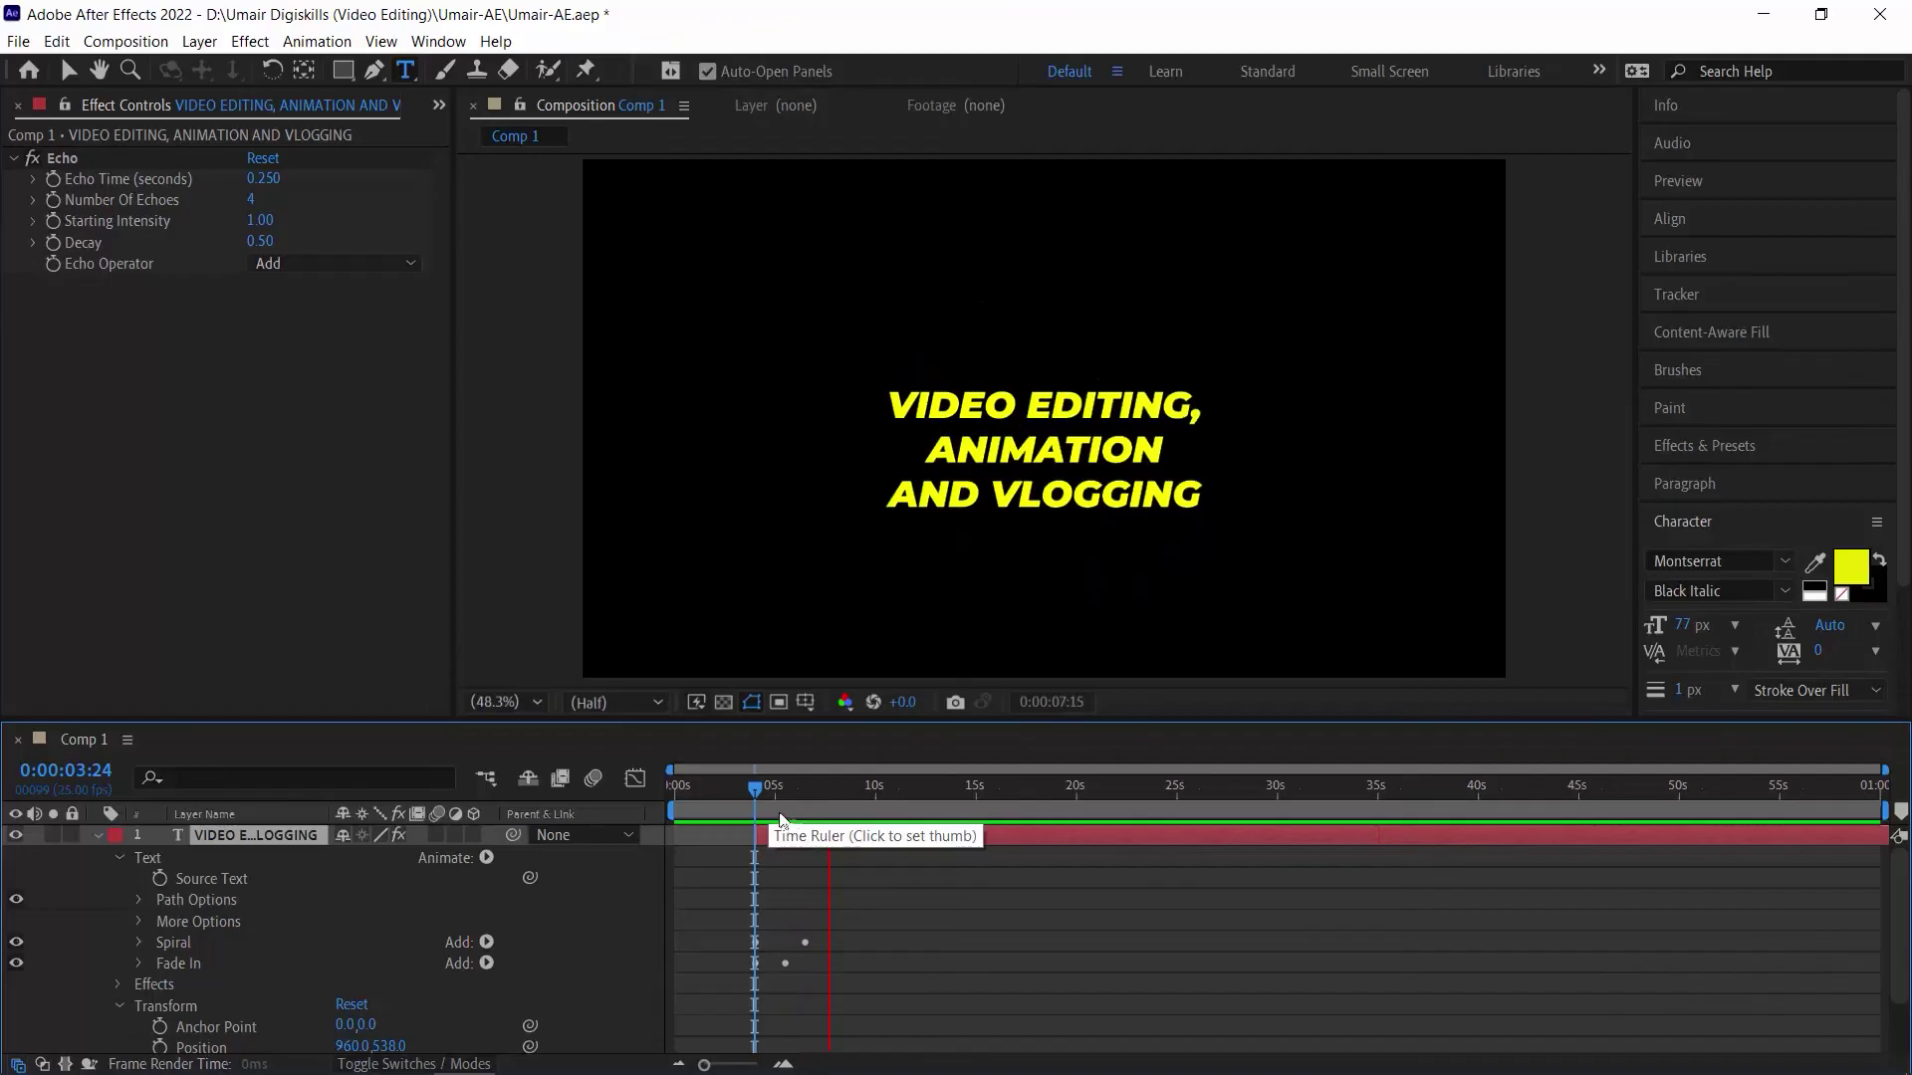
# Trim the title layer's out point to 0:00:09:23, and extend it back out to about 19.5 seconds
pyautogui.moveTo(860, 802)
pyautogui.mouseDown()
pyautogui.moveTo(946, 796)
pyautogui.moveTo(875, 791)
pyautogui.moveTo(884, 814)
pyautogui.mouseUp()
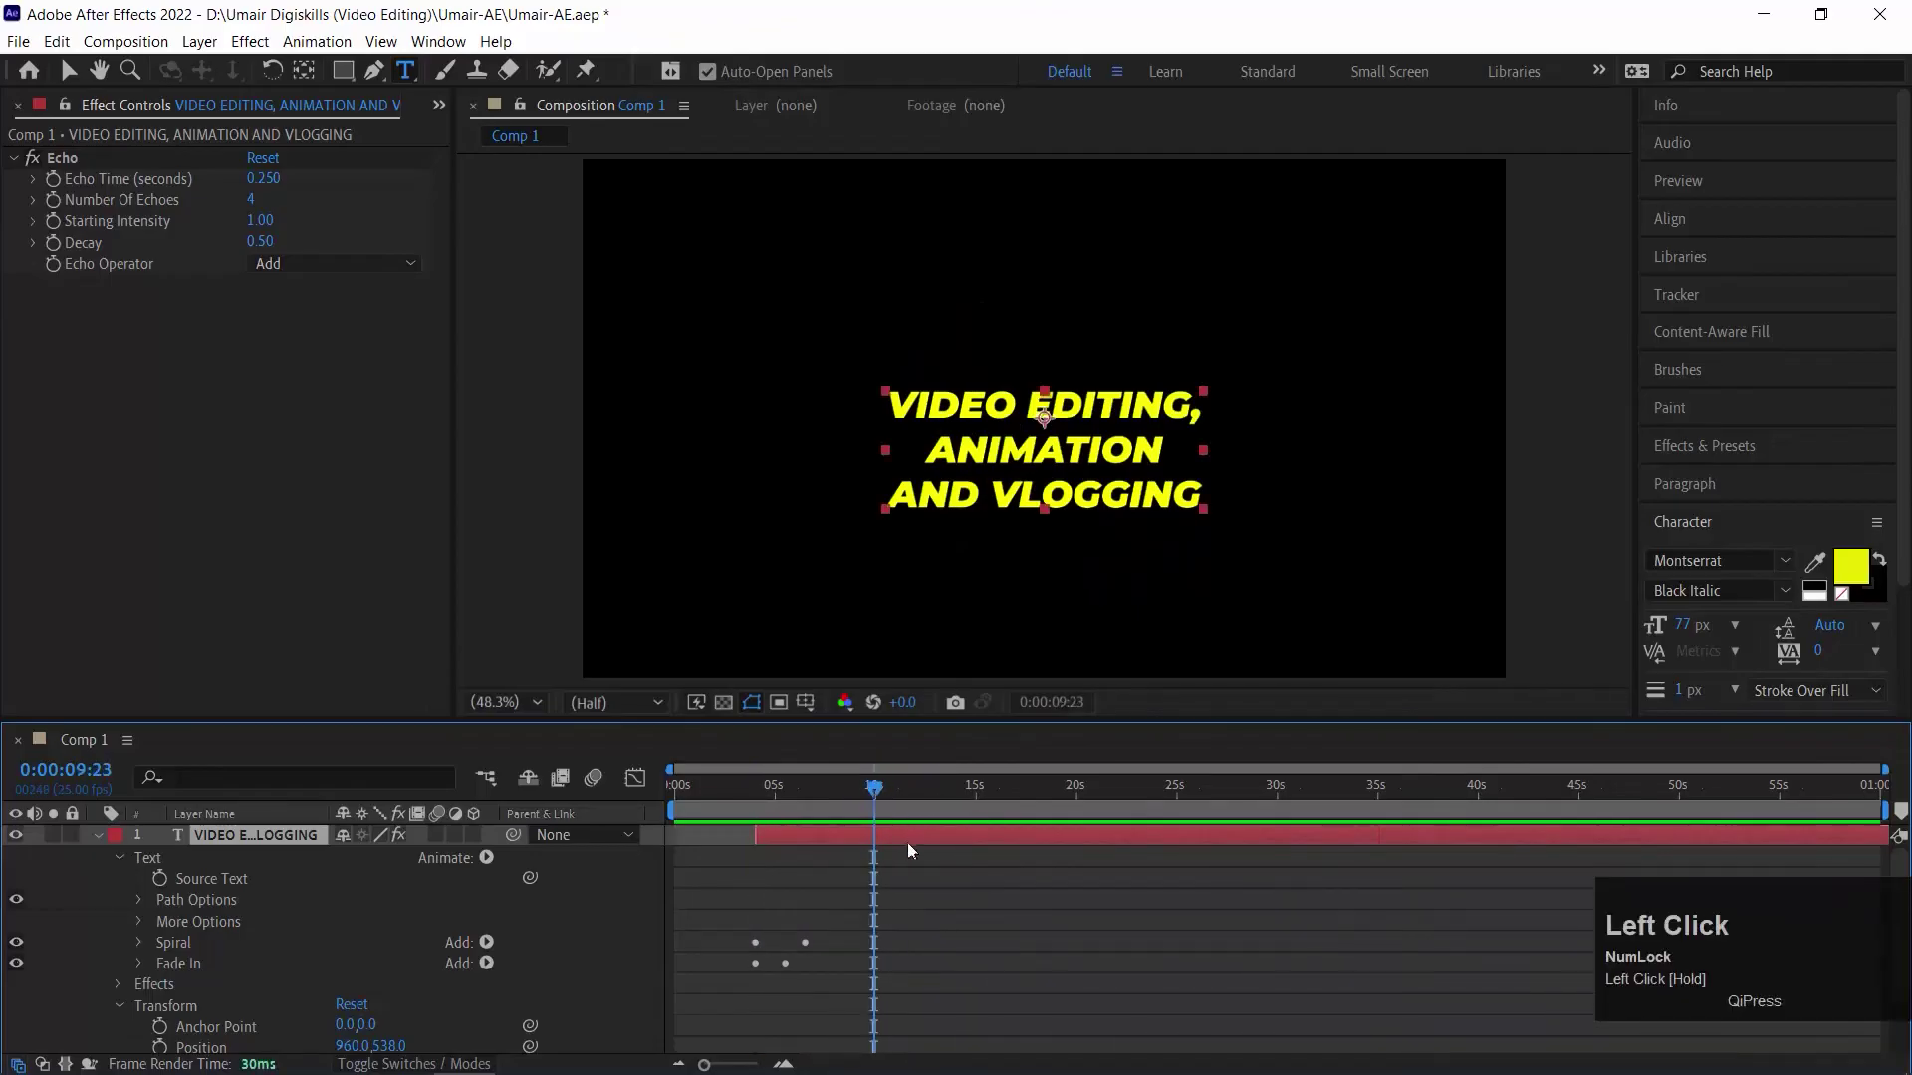
pyautogui.hotkey('alt', ']')
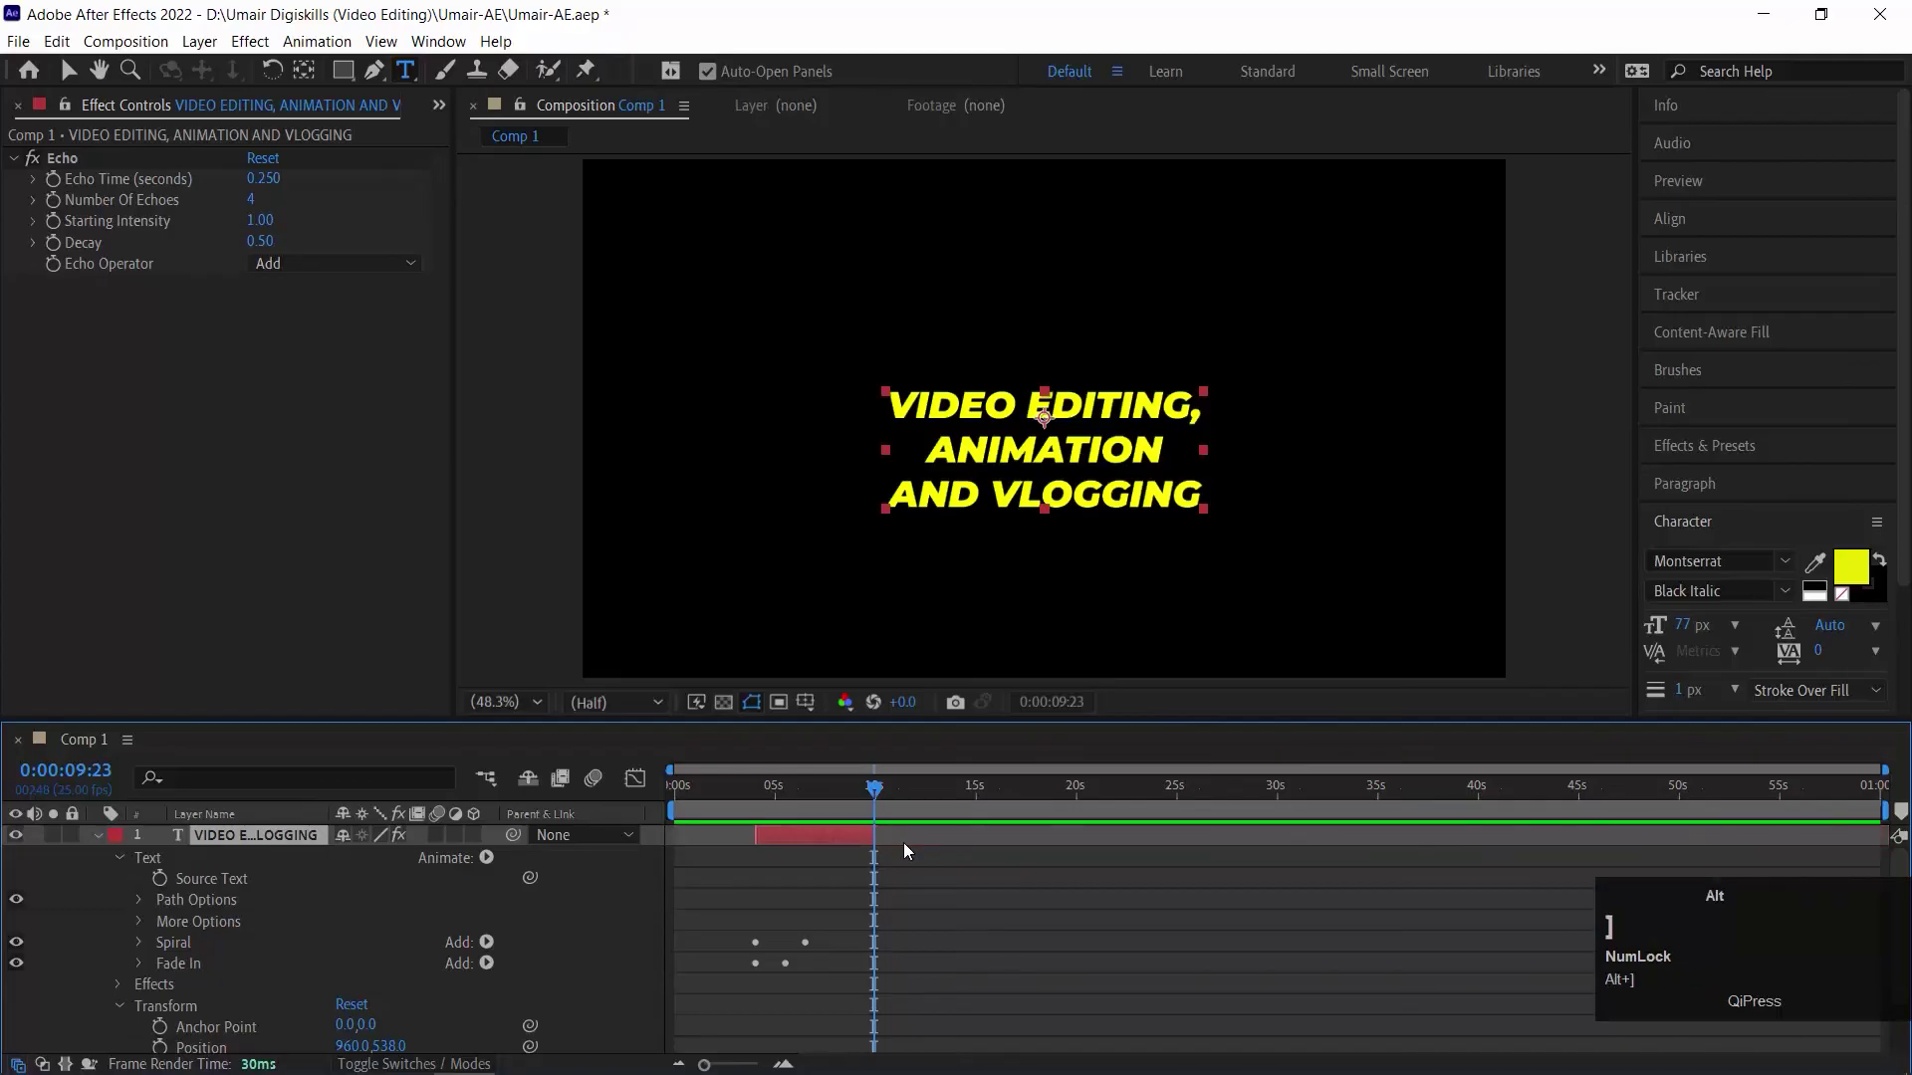
pyautogui.moveTo(896, 786); pyautogui.dragTo(851, 797)
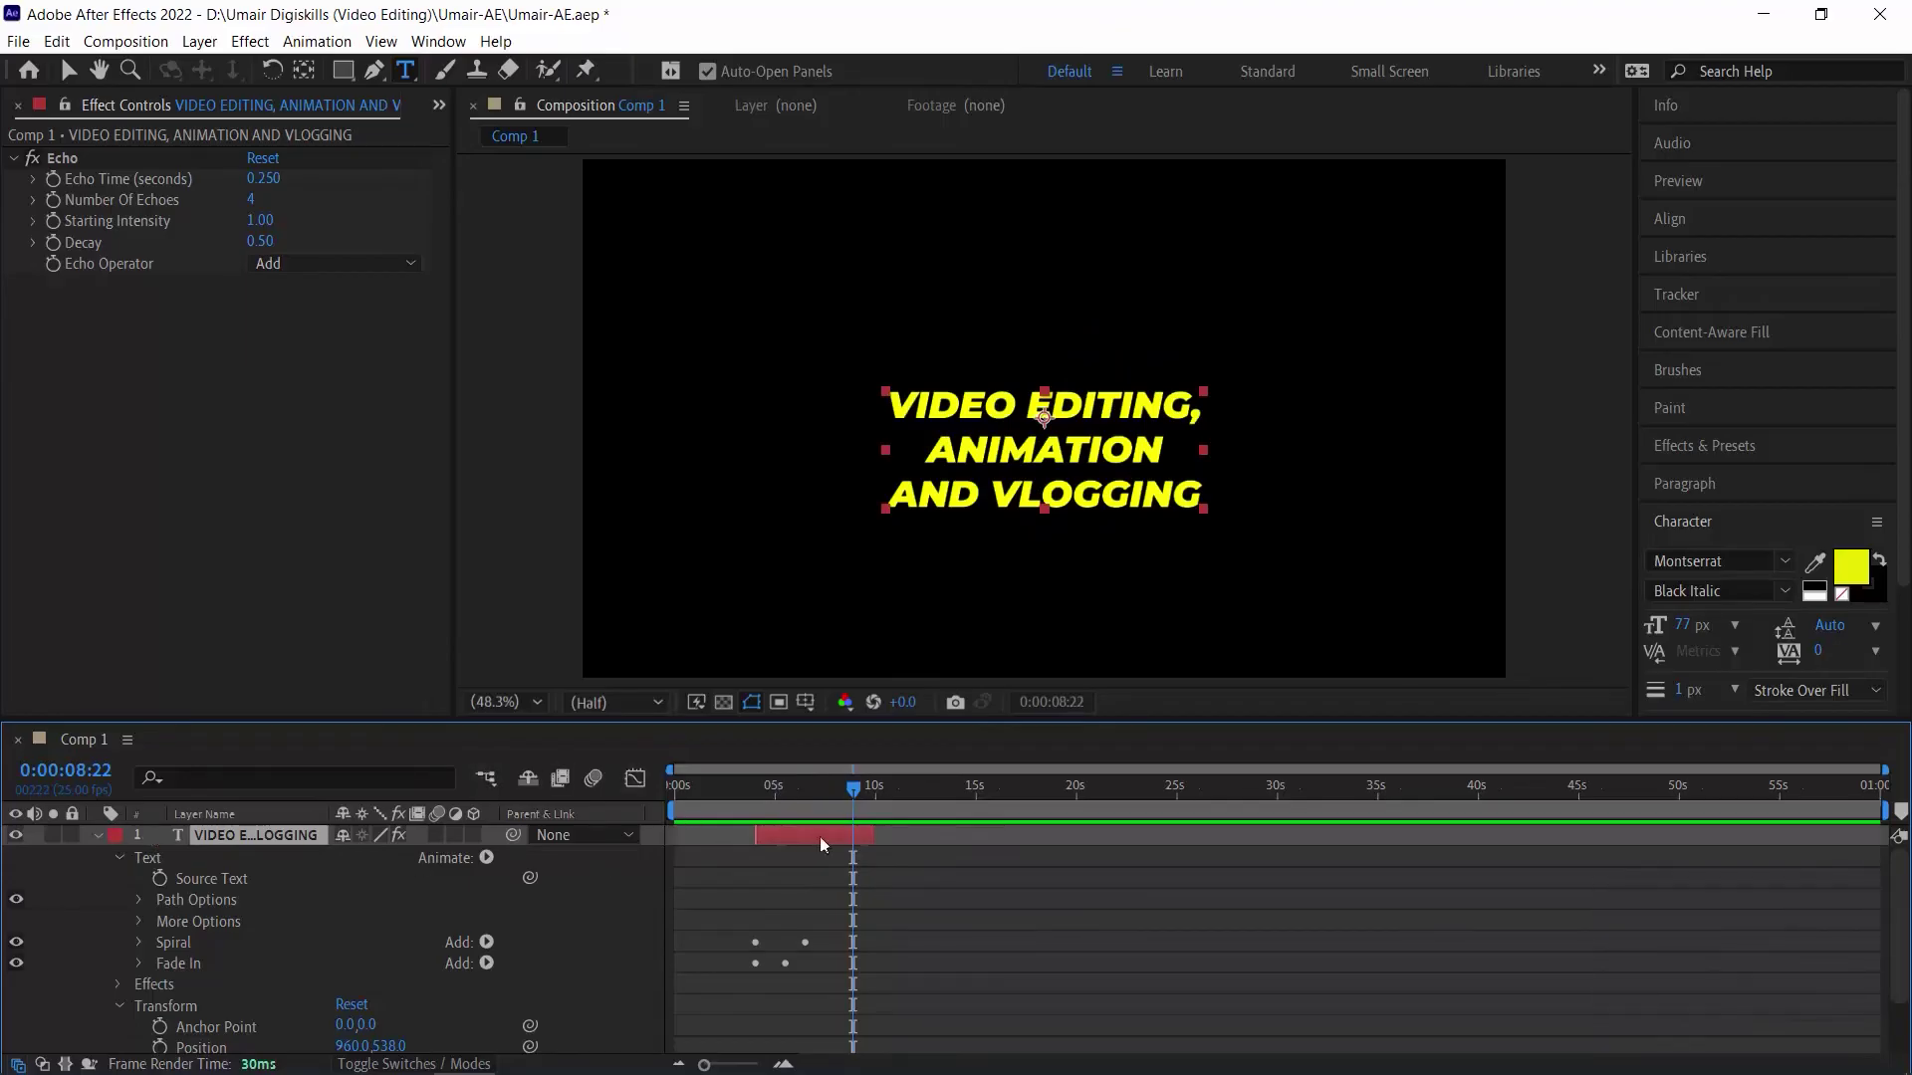
pyautogui.moveTo(876, 839); pyautogui.dragTo(1064, 838)
# Start keyframing the title's Source Text at 0:00:10:18
pyautogui.moveTo(757, 787); pyautogui.dragTo(897, 794)
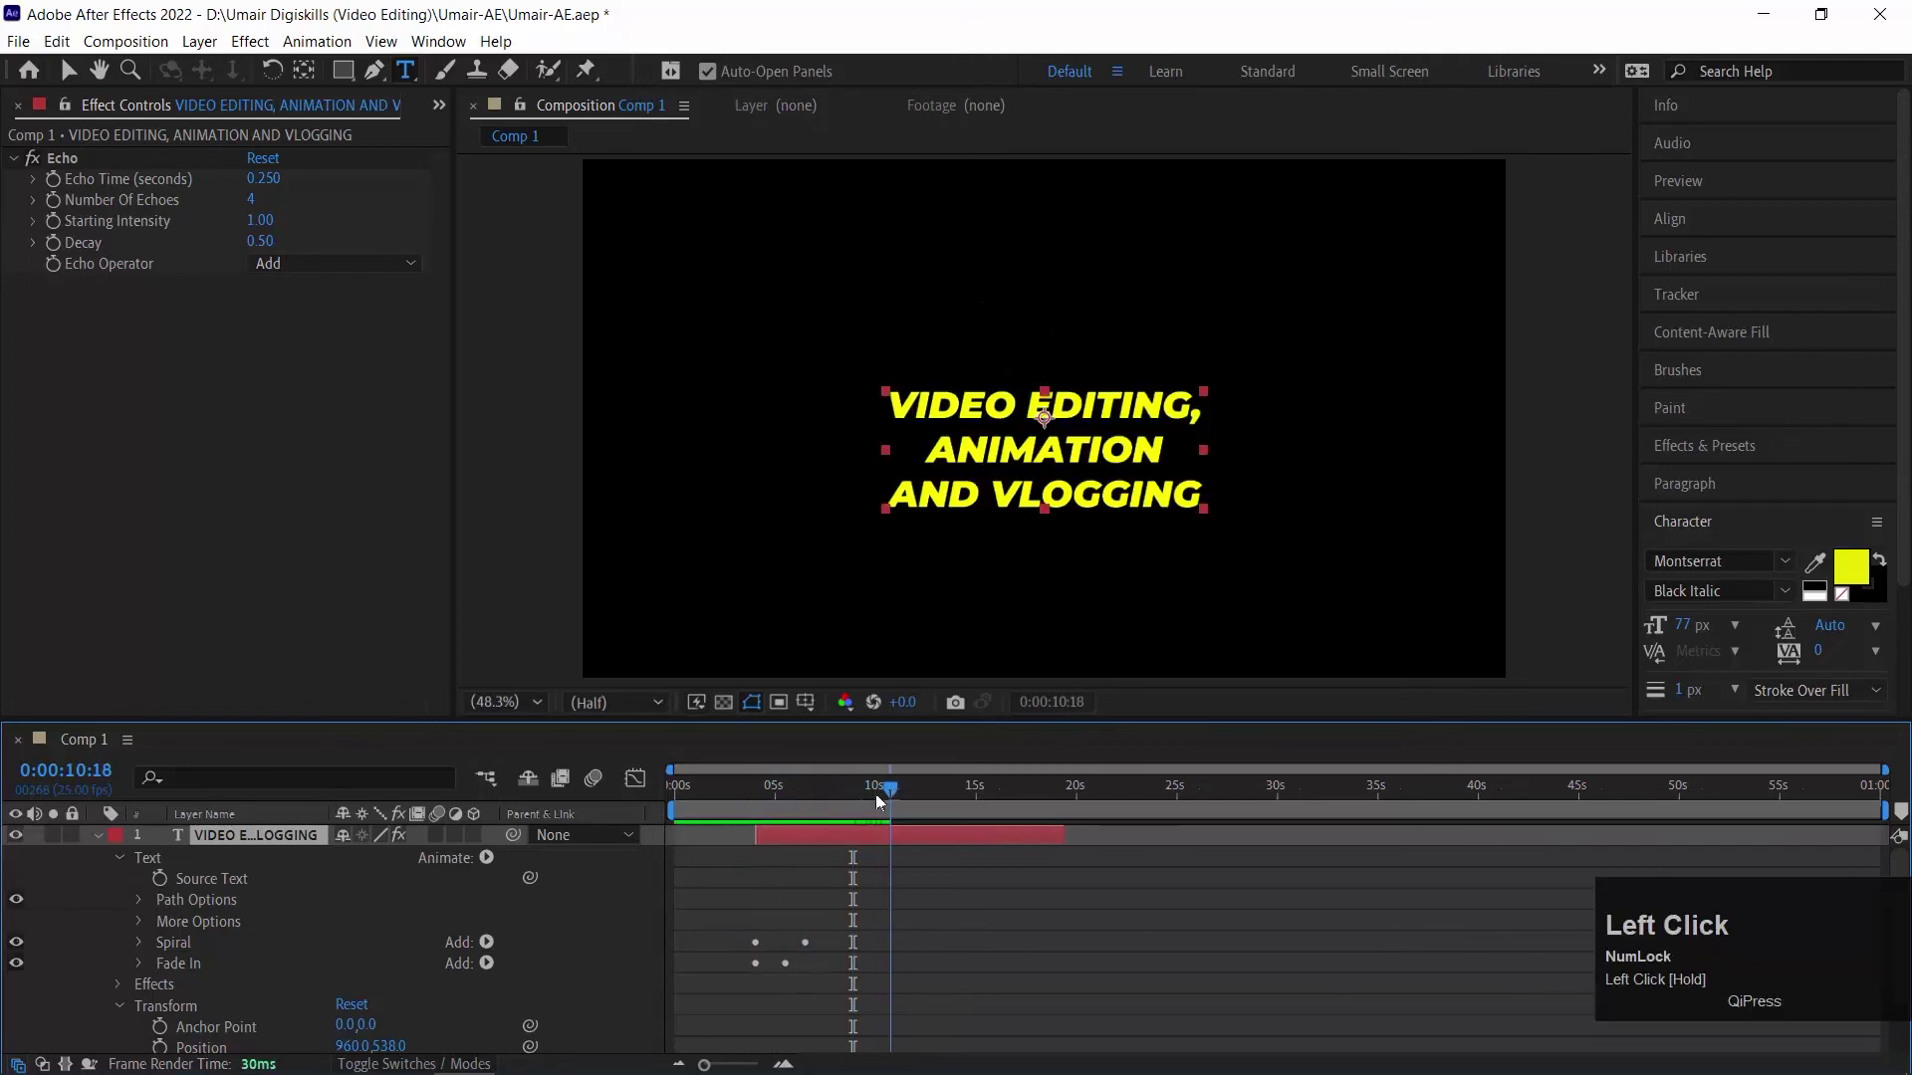
pyautogui.hotkey('ctrl', 'z')
pyautogui.click(161, 879)
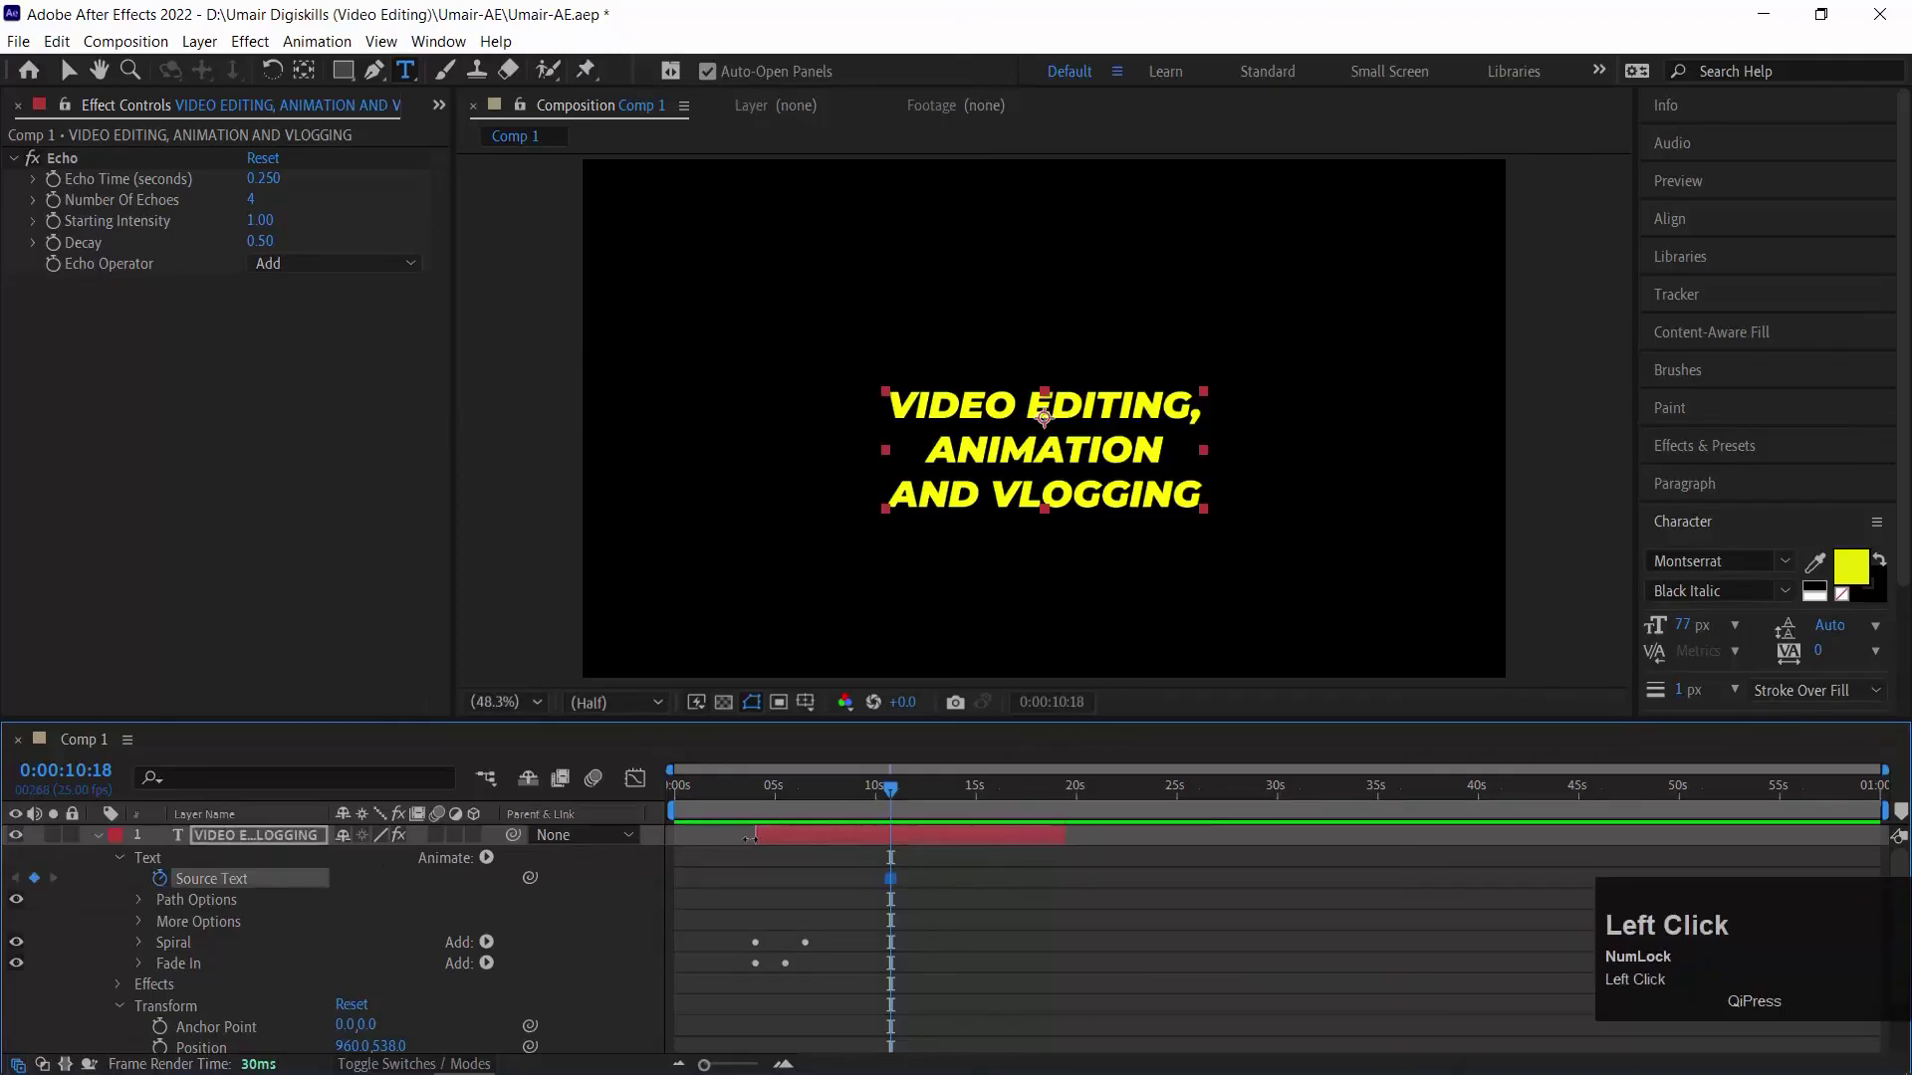
# Replace the title text at 0:00:12:05 with BY on the first line and the presenter's full name on the second
pyautogui.moveTo(899, 791); pyautogui.dragTo(918, 789)
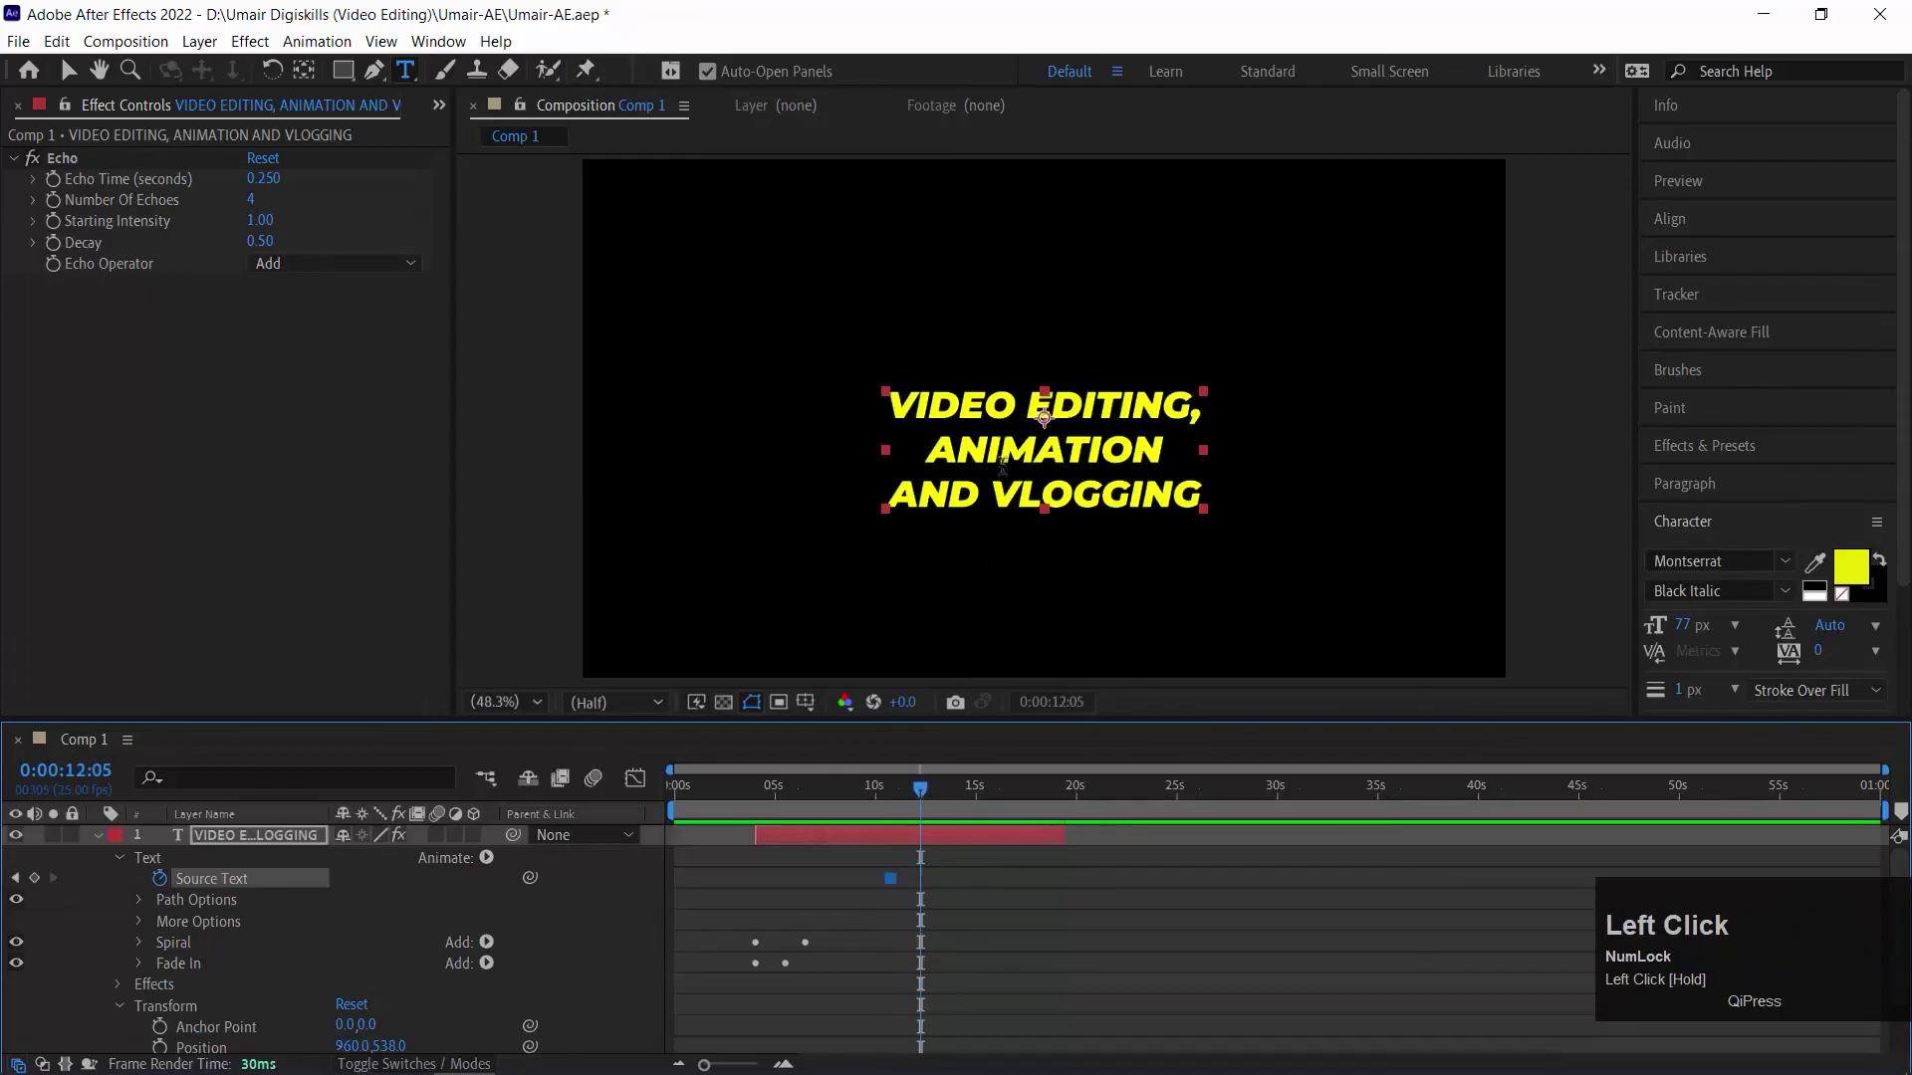
pyautogui.doubleClick(987, 457)
pyautogui.hotkey('ctrl', 'a')
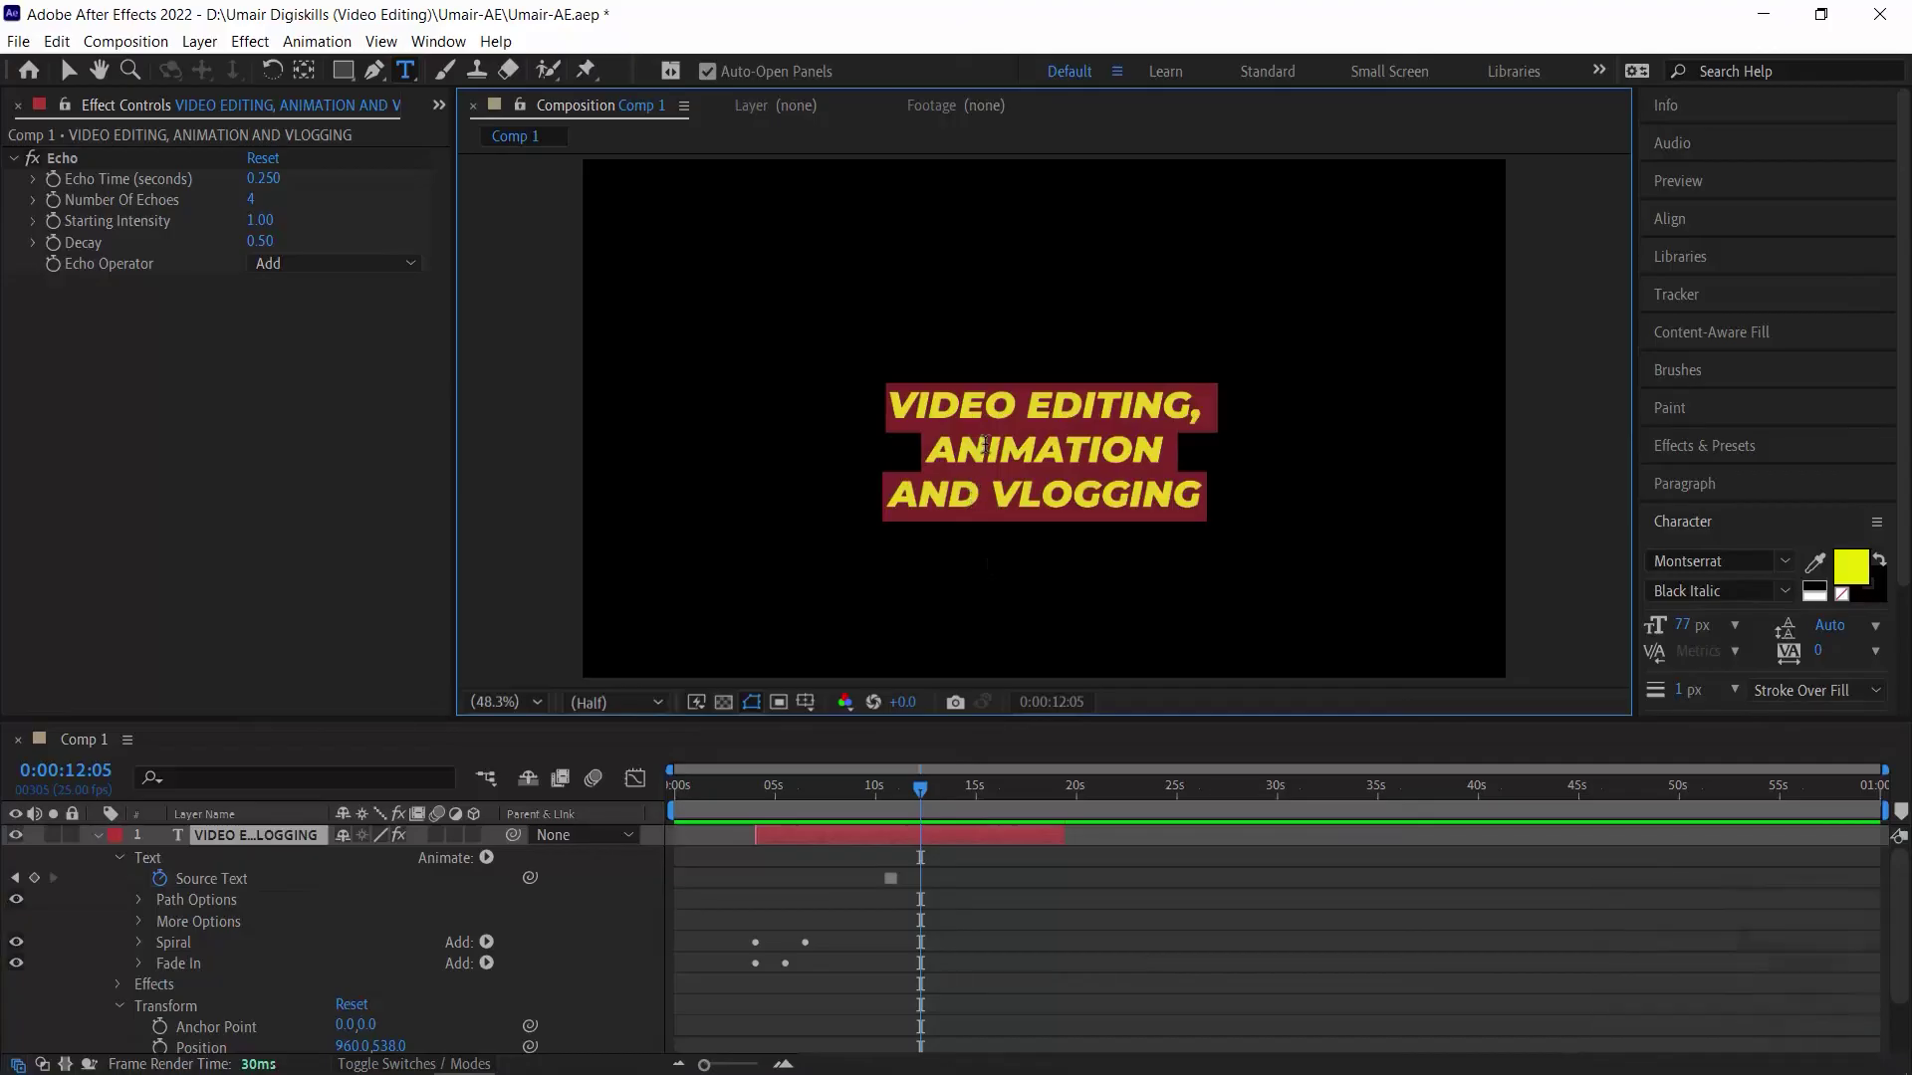
pyautogui.write('BY ')
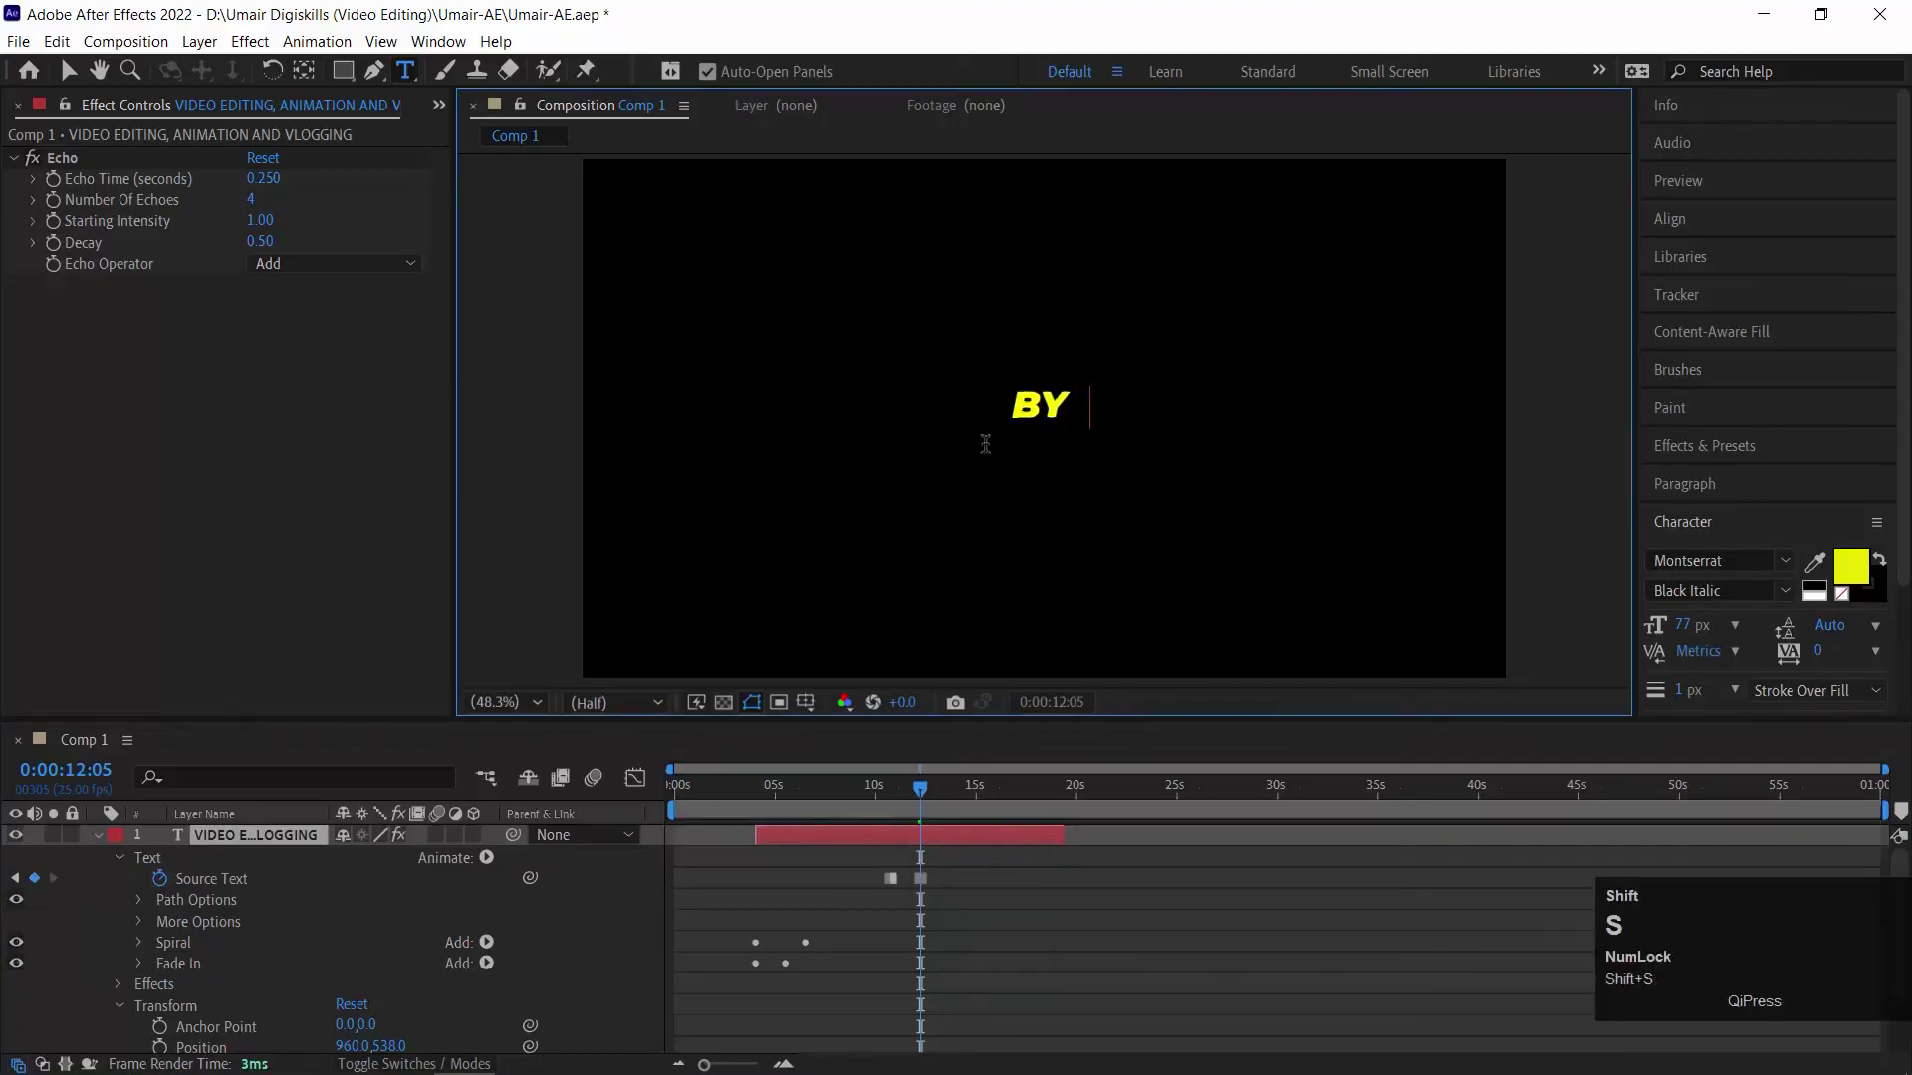
pyautogui.write('SYED UMAIR ALI')
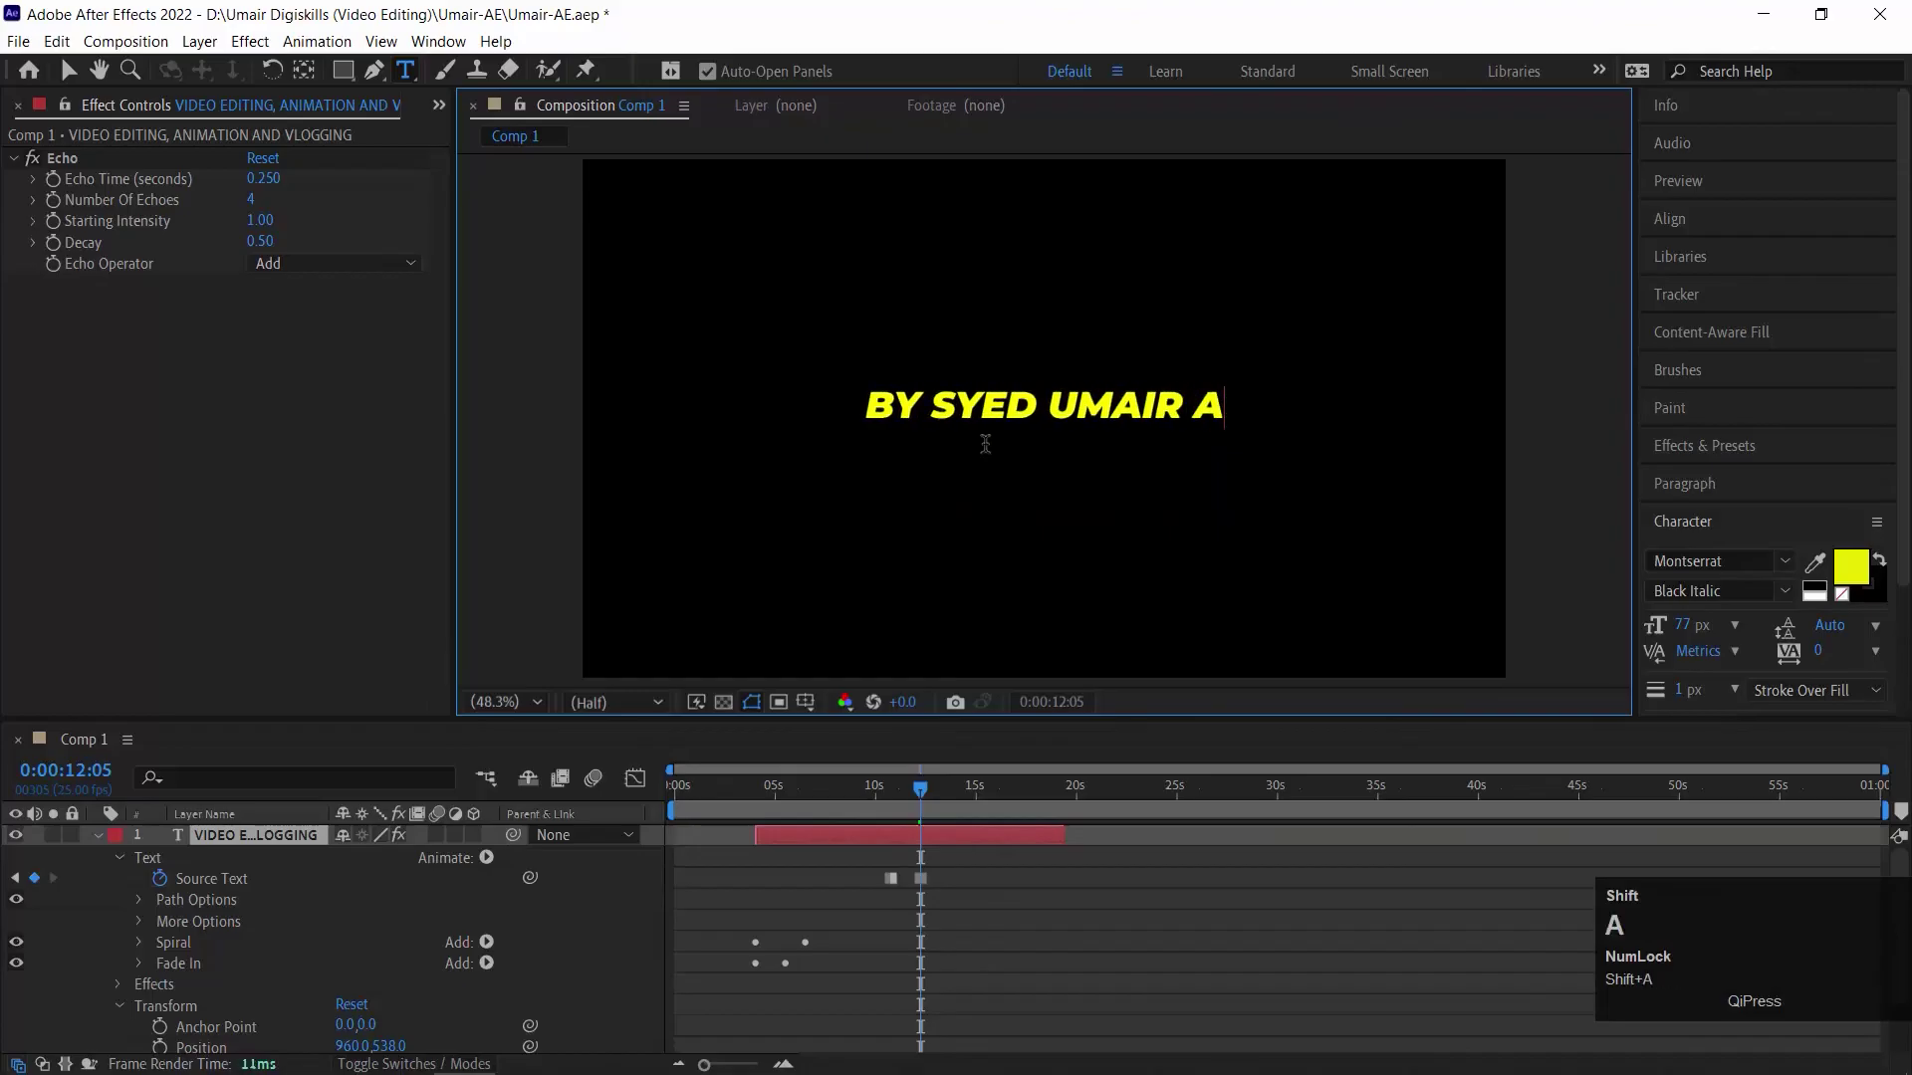
pyautogui.click(907, 405)
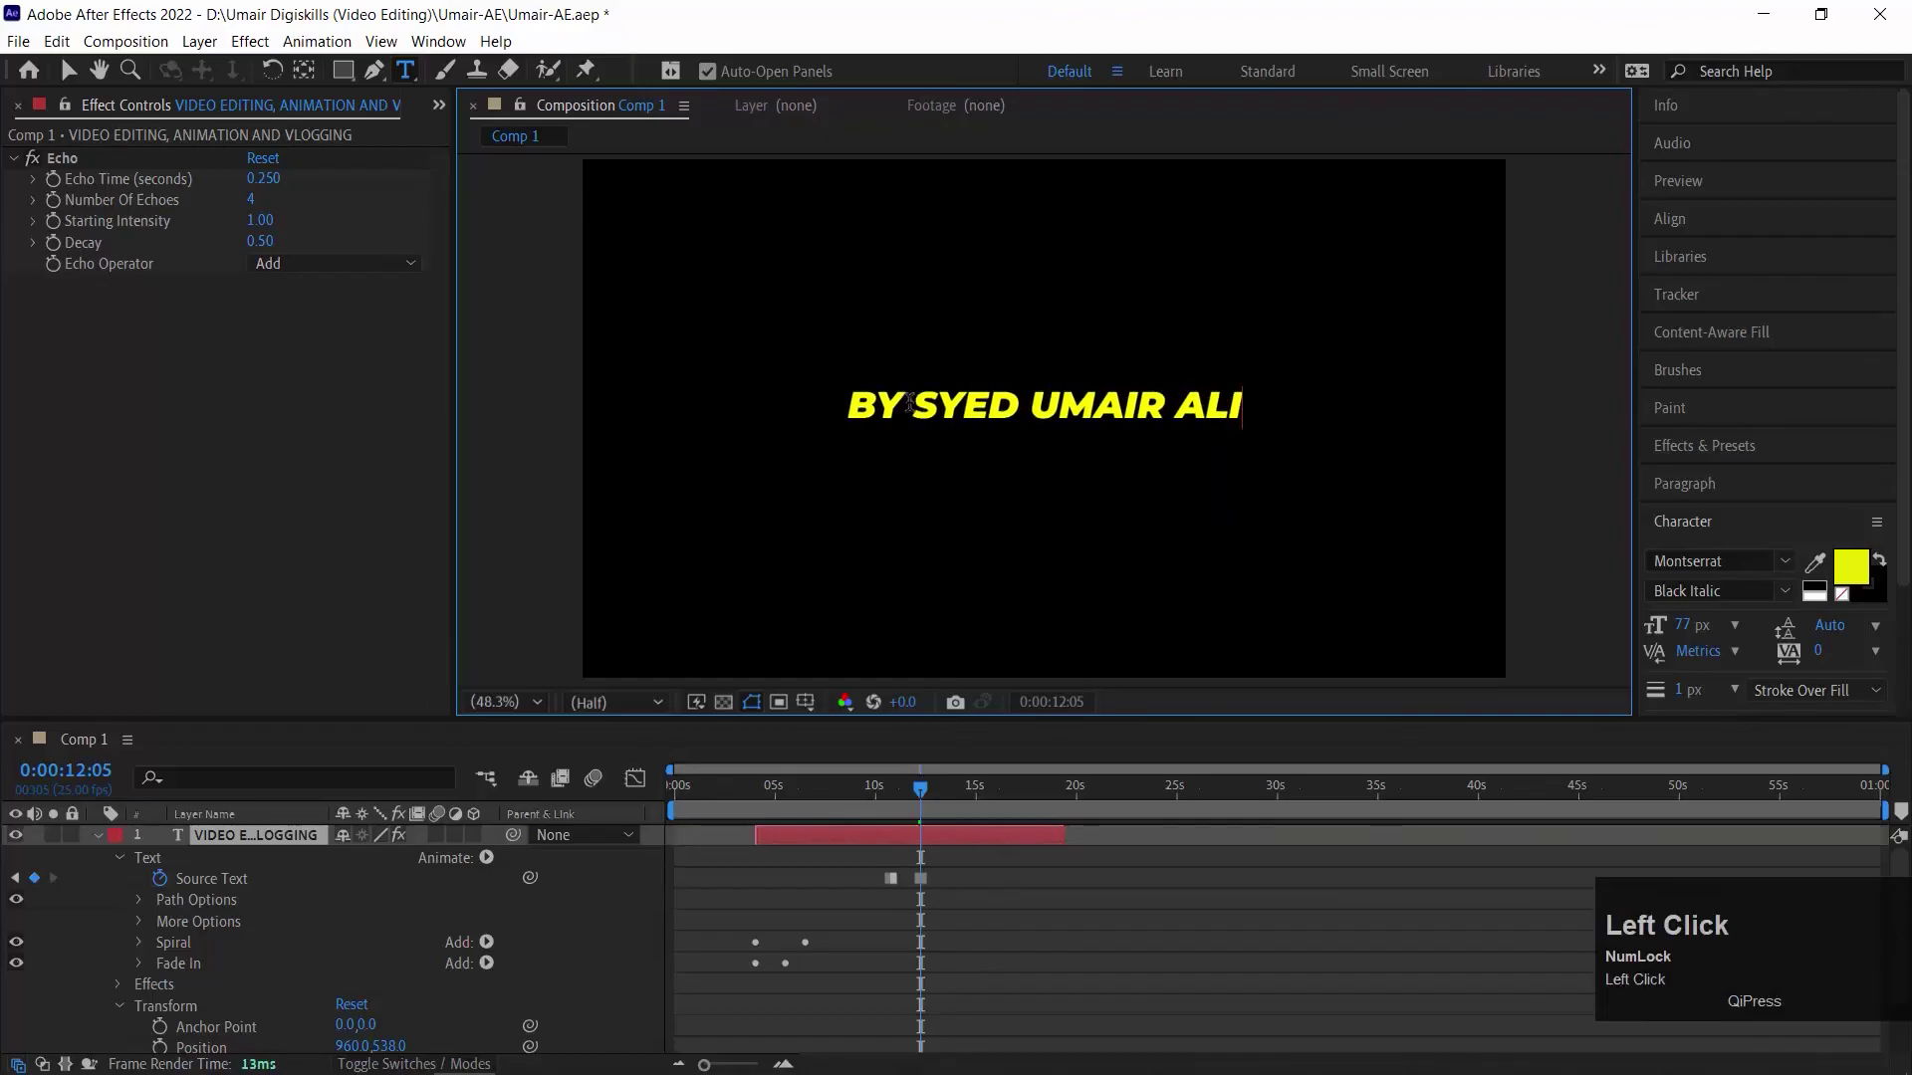
pyautogui.press('Return')
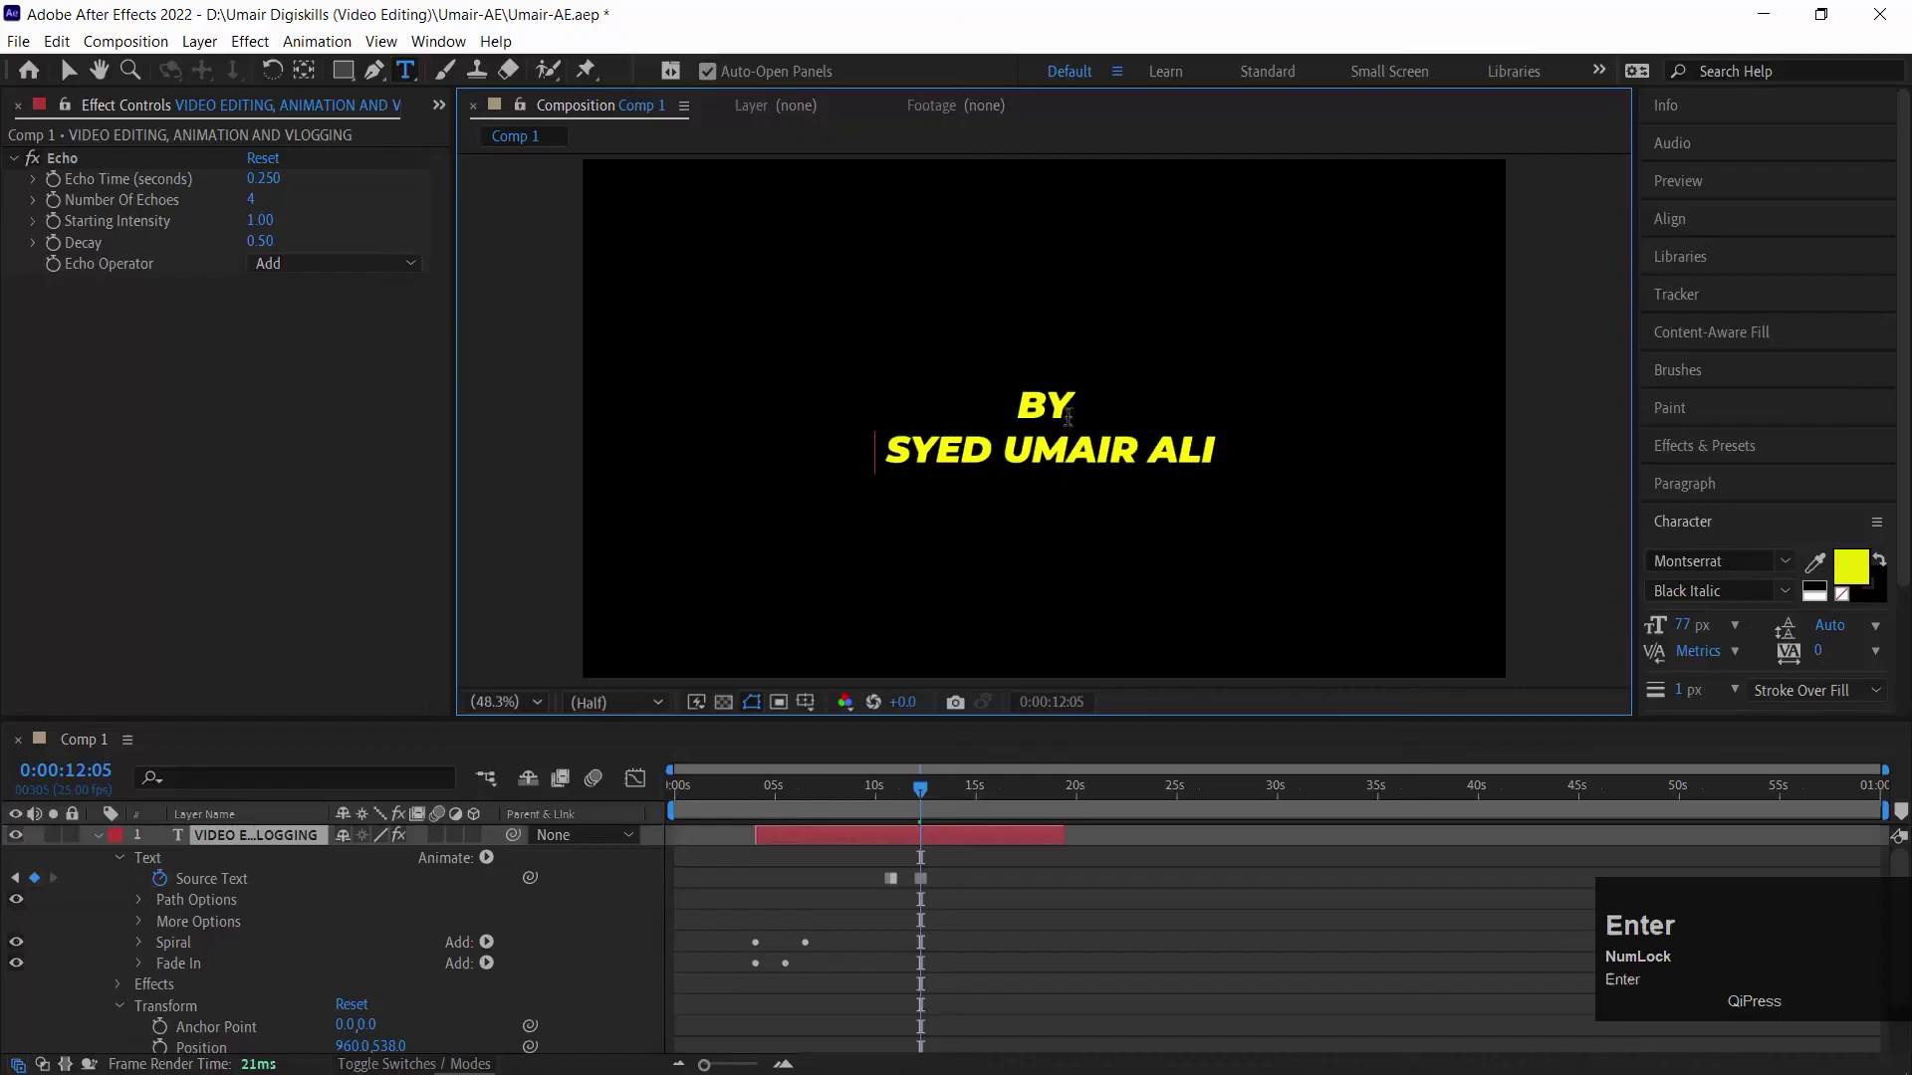
pyautogui.press('Delete')
# Preview the title from 0:00:04:01 and scrub across the Source Text change to 0:00:12:04
pyautogui.moveTo(912, 789); pyautogui.dragTo(750, 814)
pyautogui.press('space')
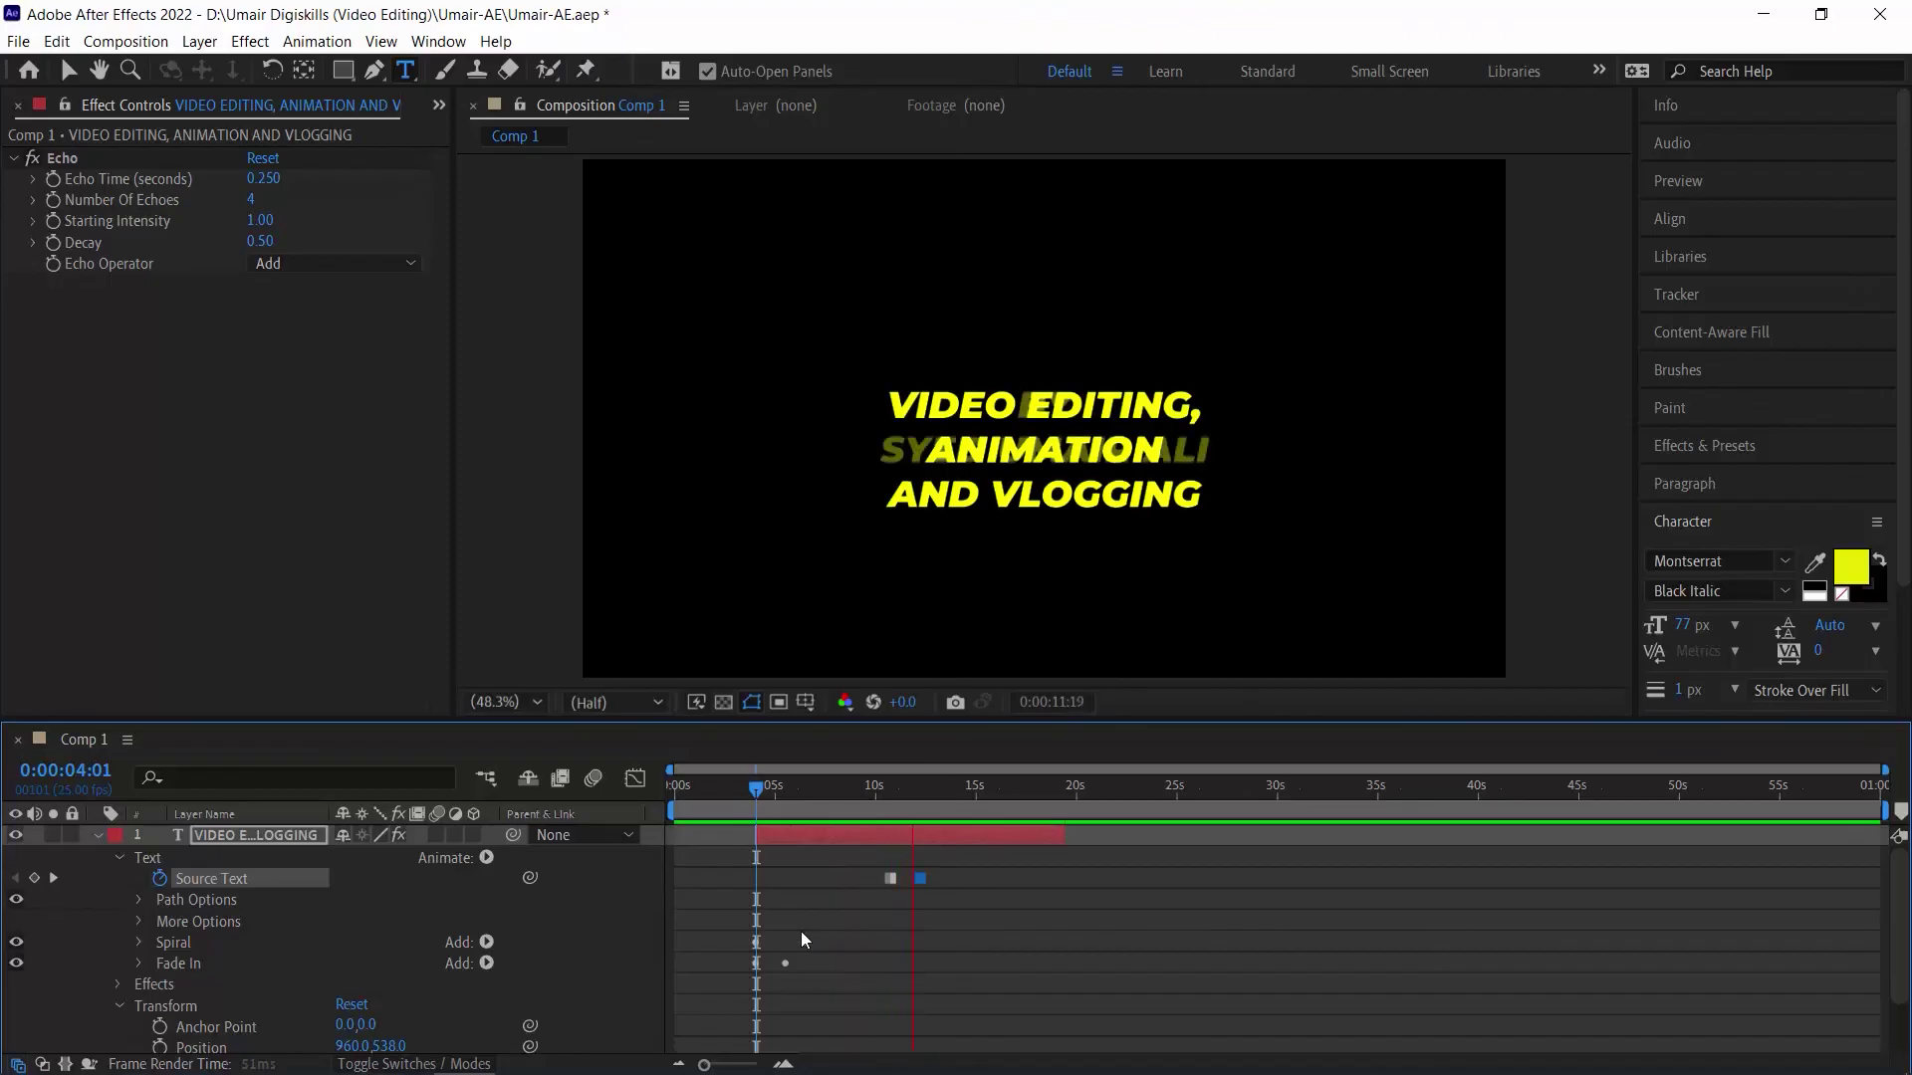
pyautogui.press('space')
pyautogui.click(926, 792)
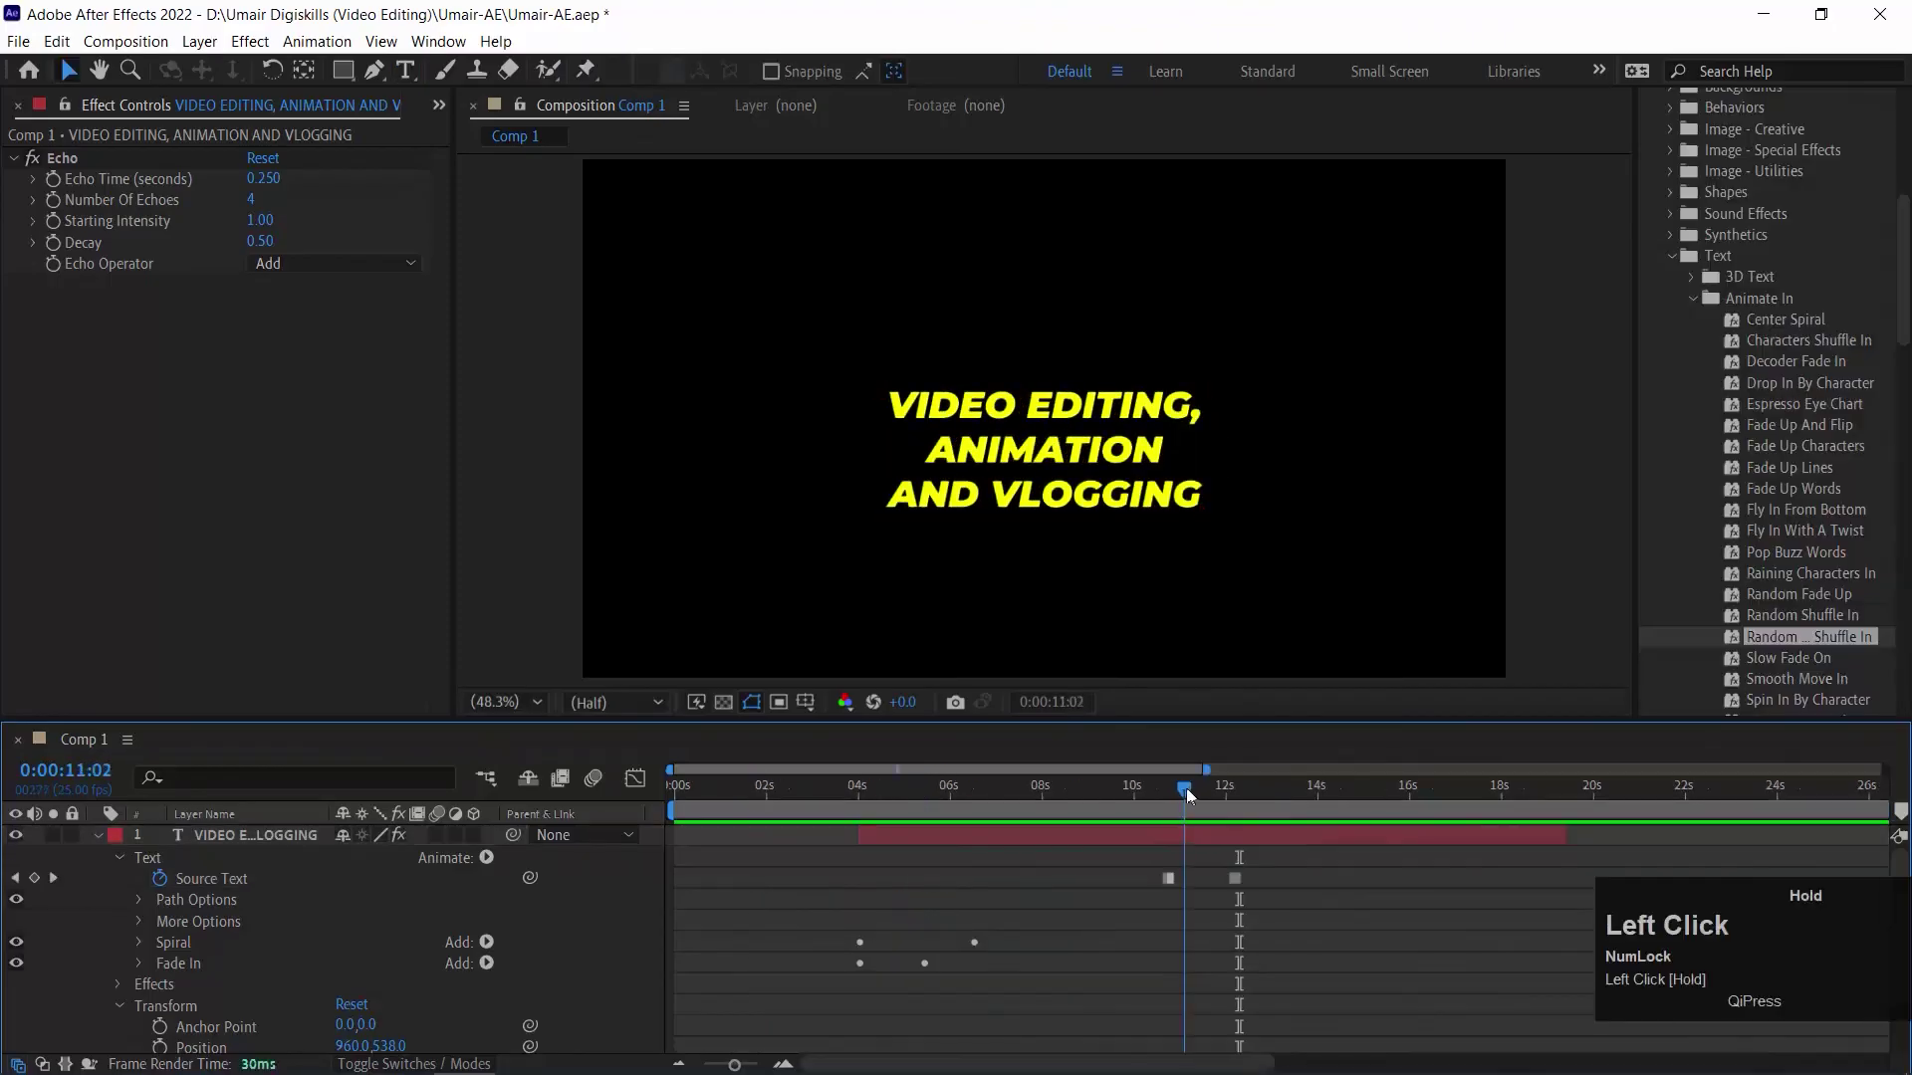
pyautogui.moveTo(1186, 787); pyautogui.dragTo(1233, 790)
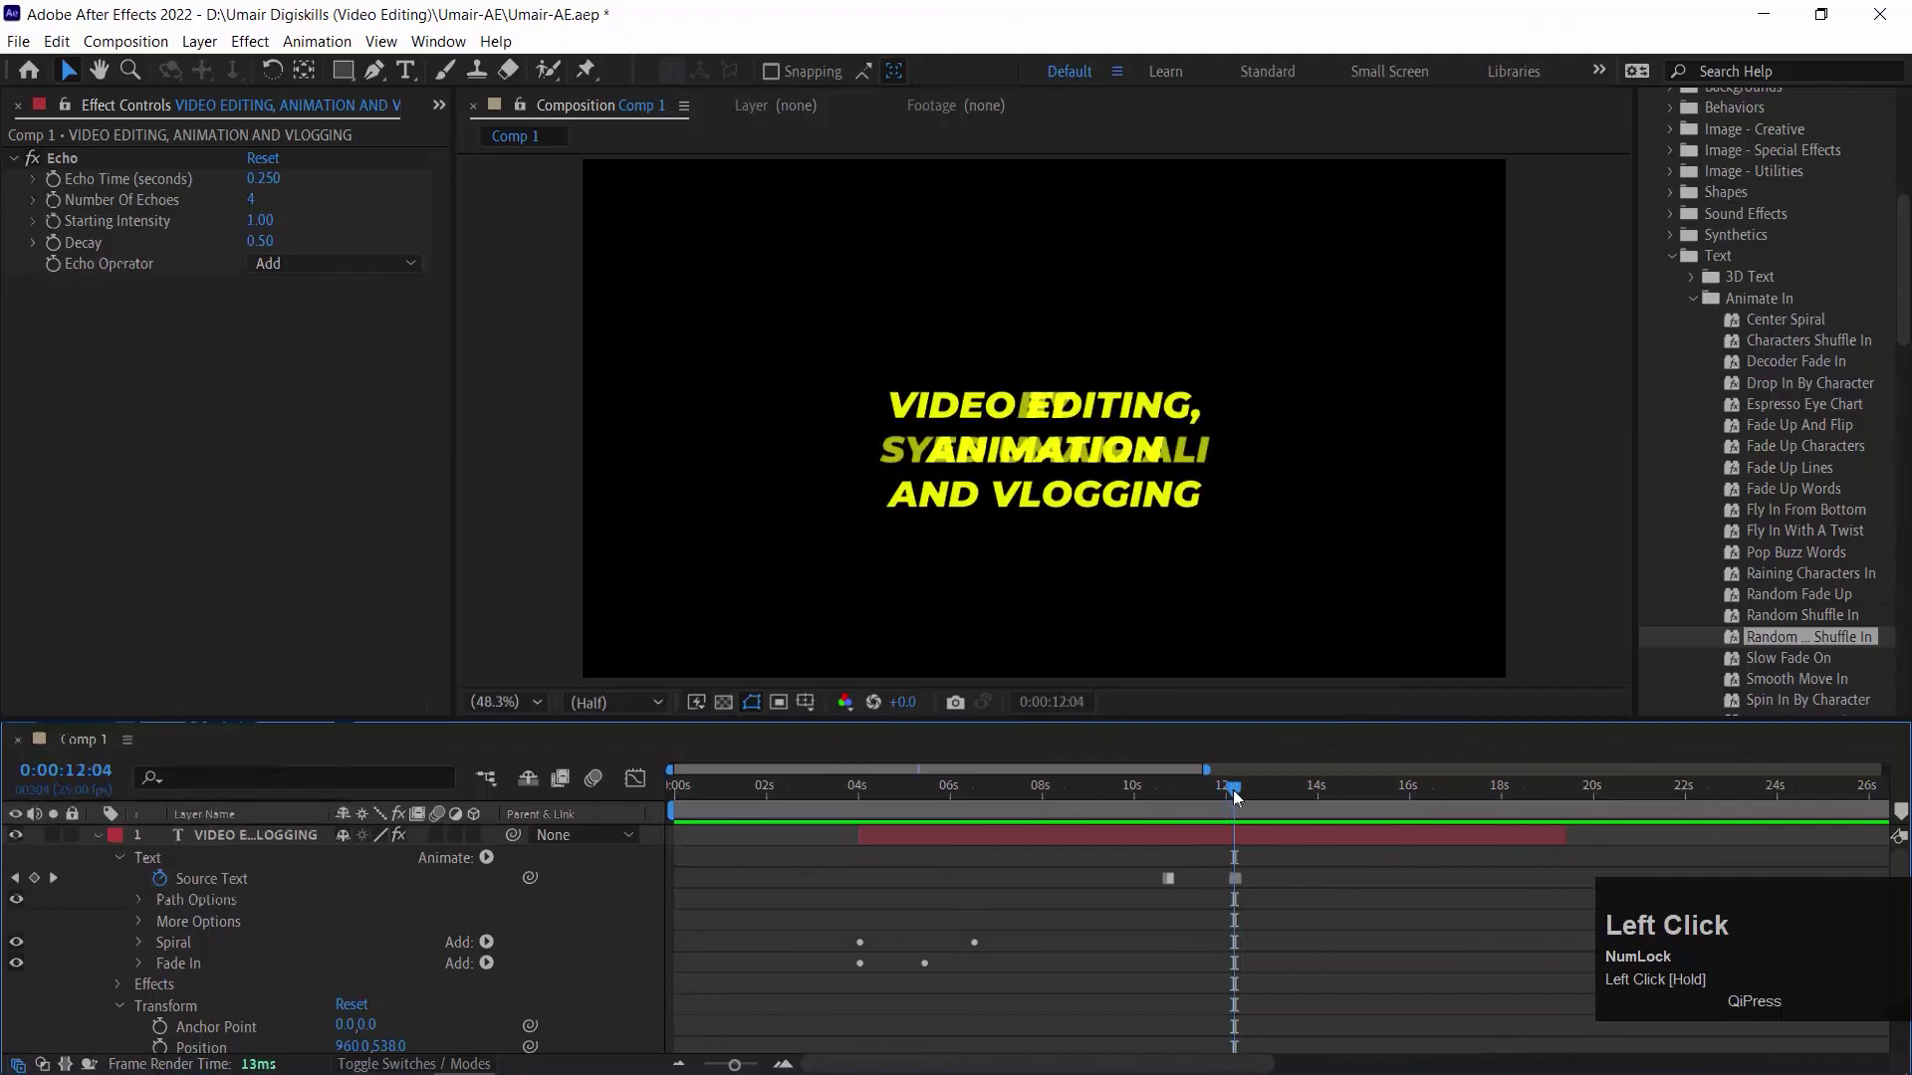